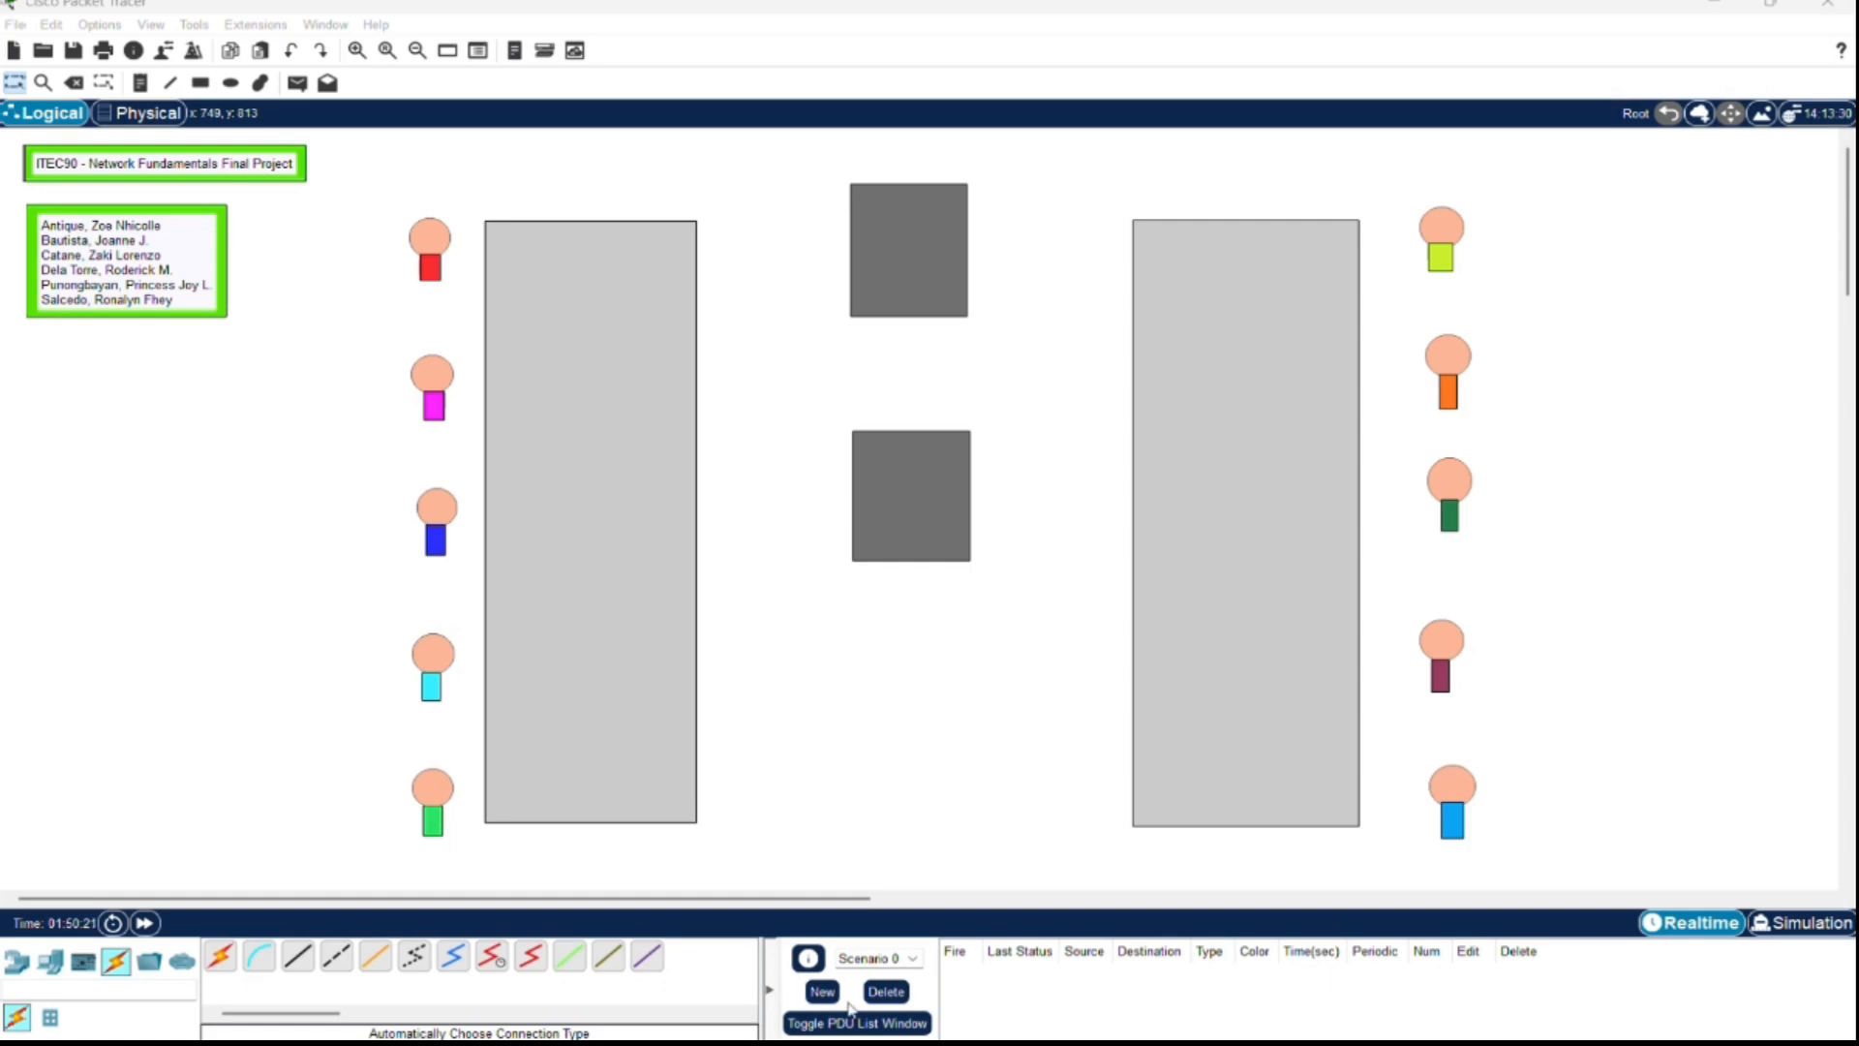
Step: Place a 2811 router in the upper dark square and a 2960-24TT switch in the lower dark square
left_click(29, 962)
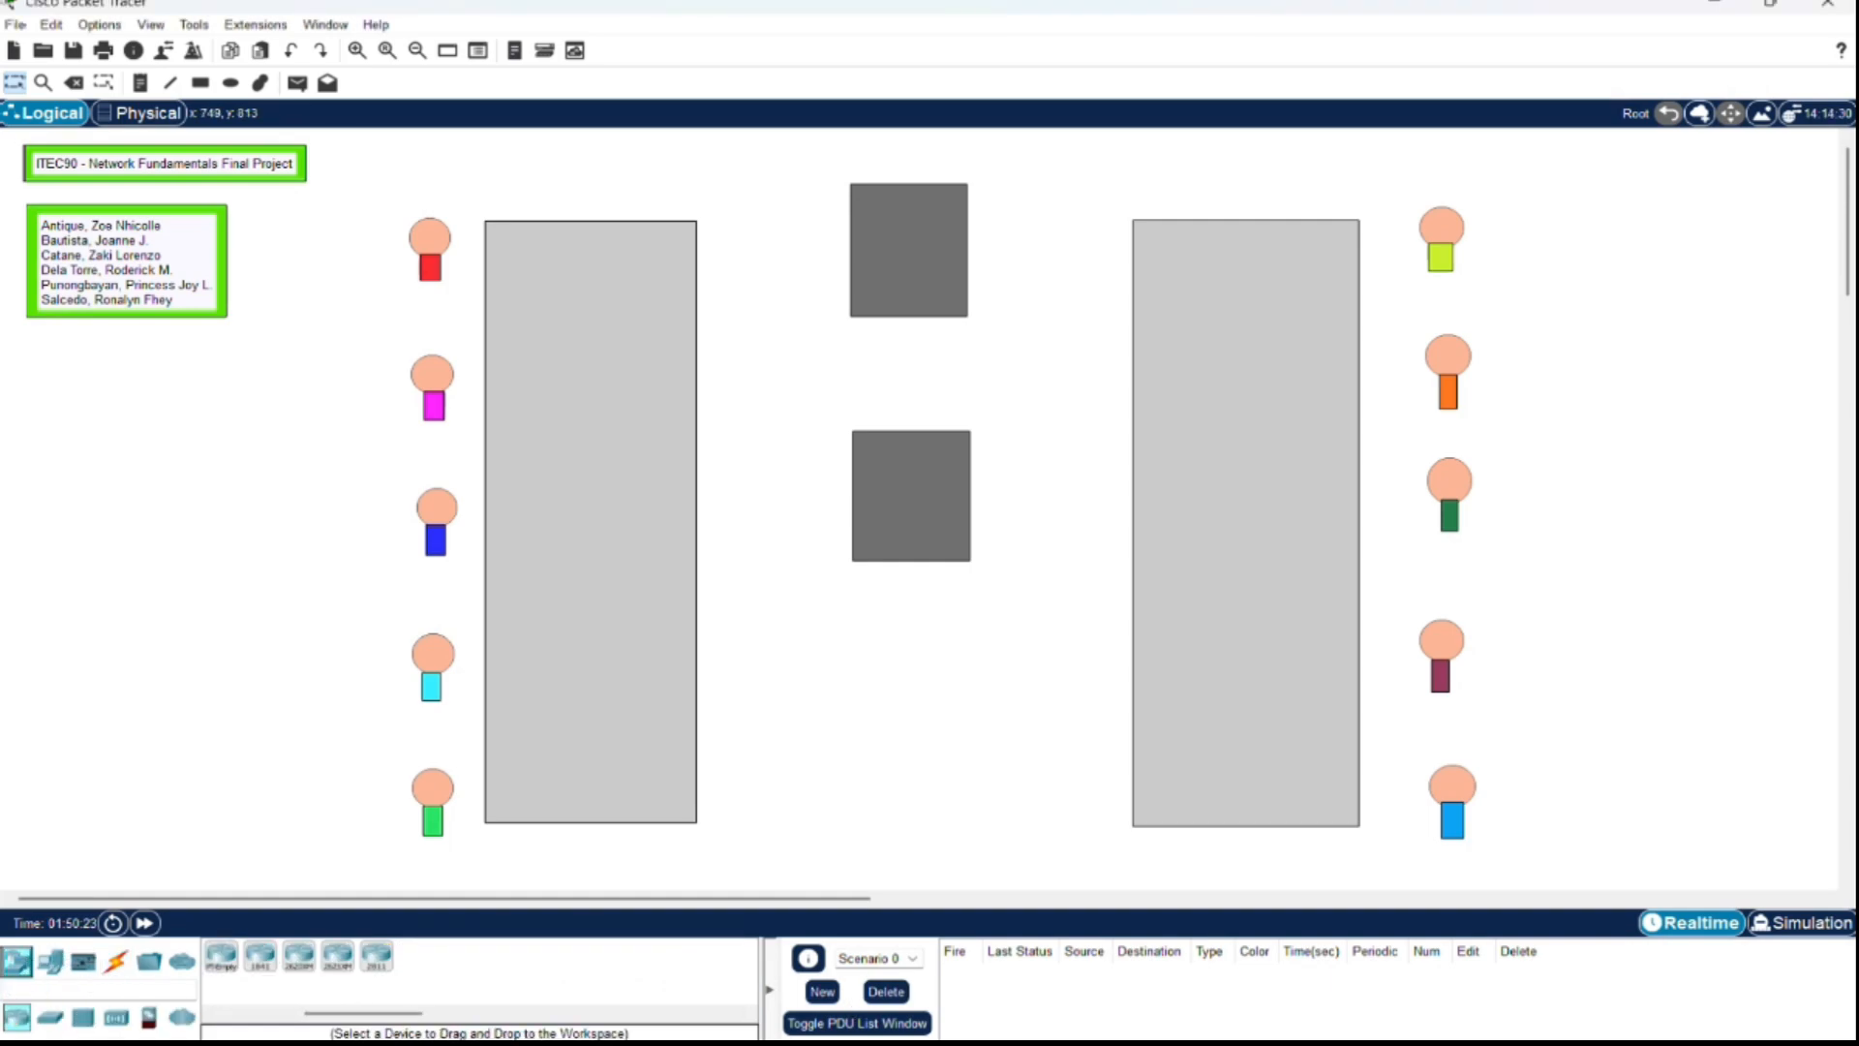
left_click(376, 956)
left_click(904, 237)
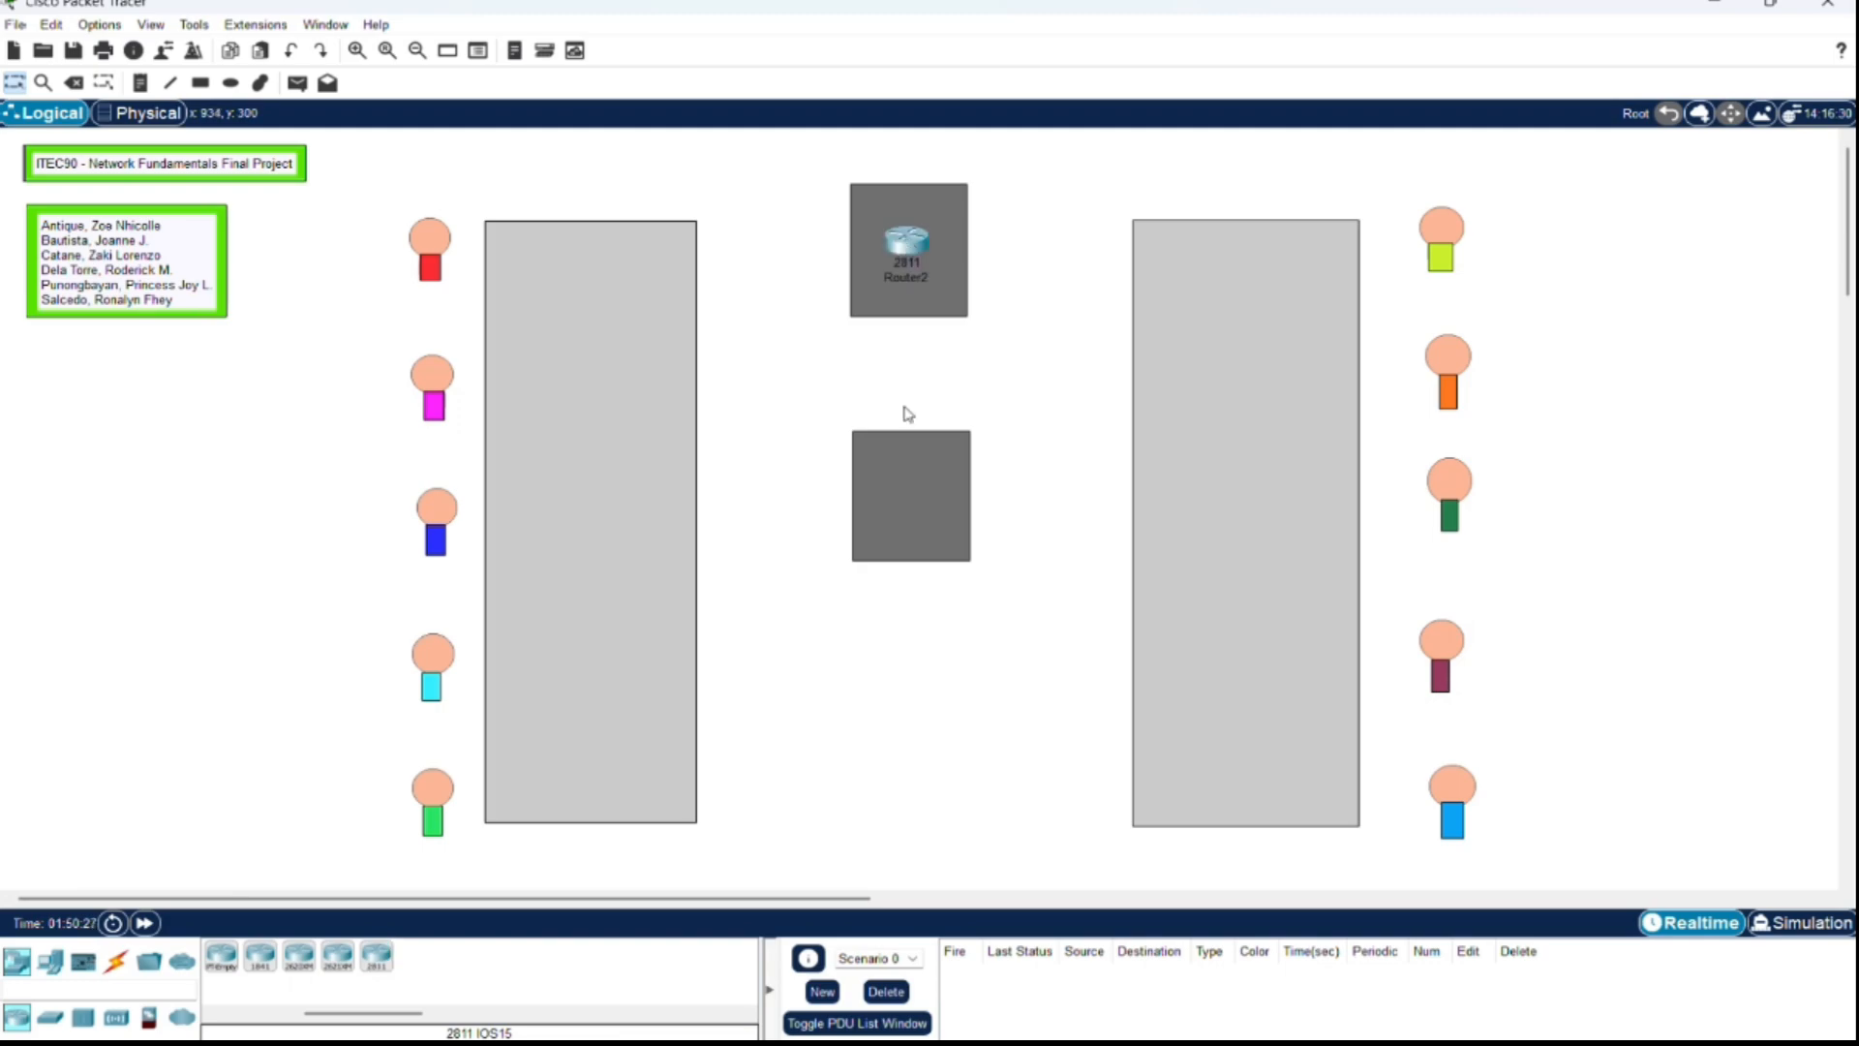
left_click(51, 1017)
left_click(221, 956)
left_click(908, 492)
Step: Place five PCs in a column along the outer side of the left table, one beside each person
left_click(50, 961)
left_click(221, 956)
left_click(510, 257)
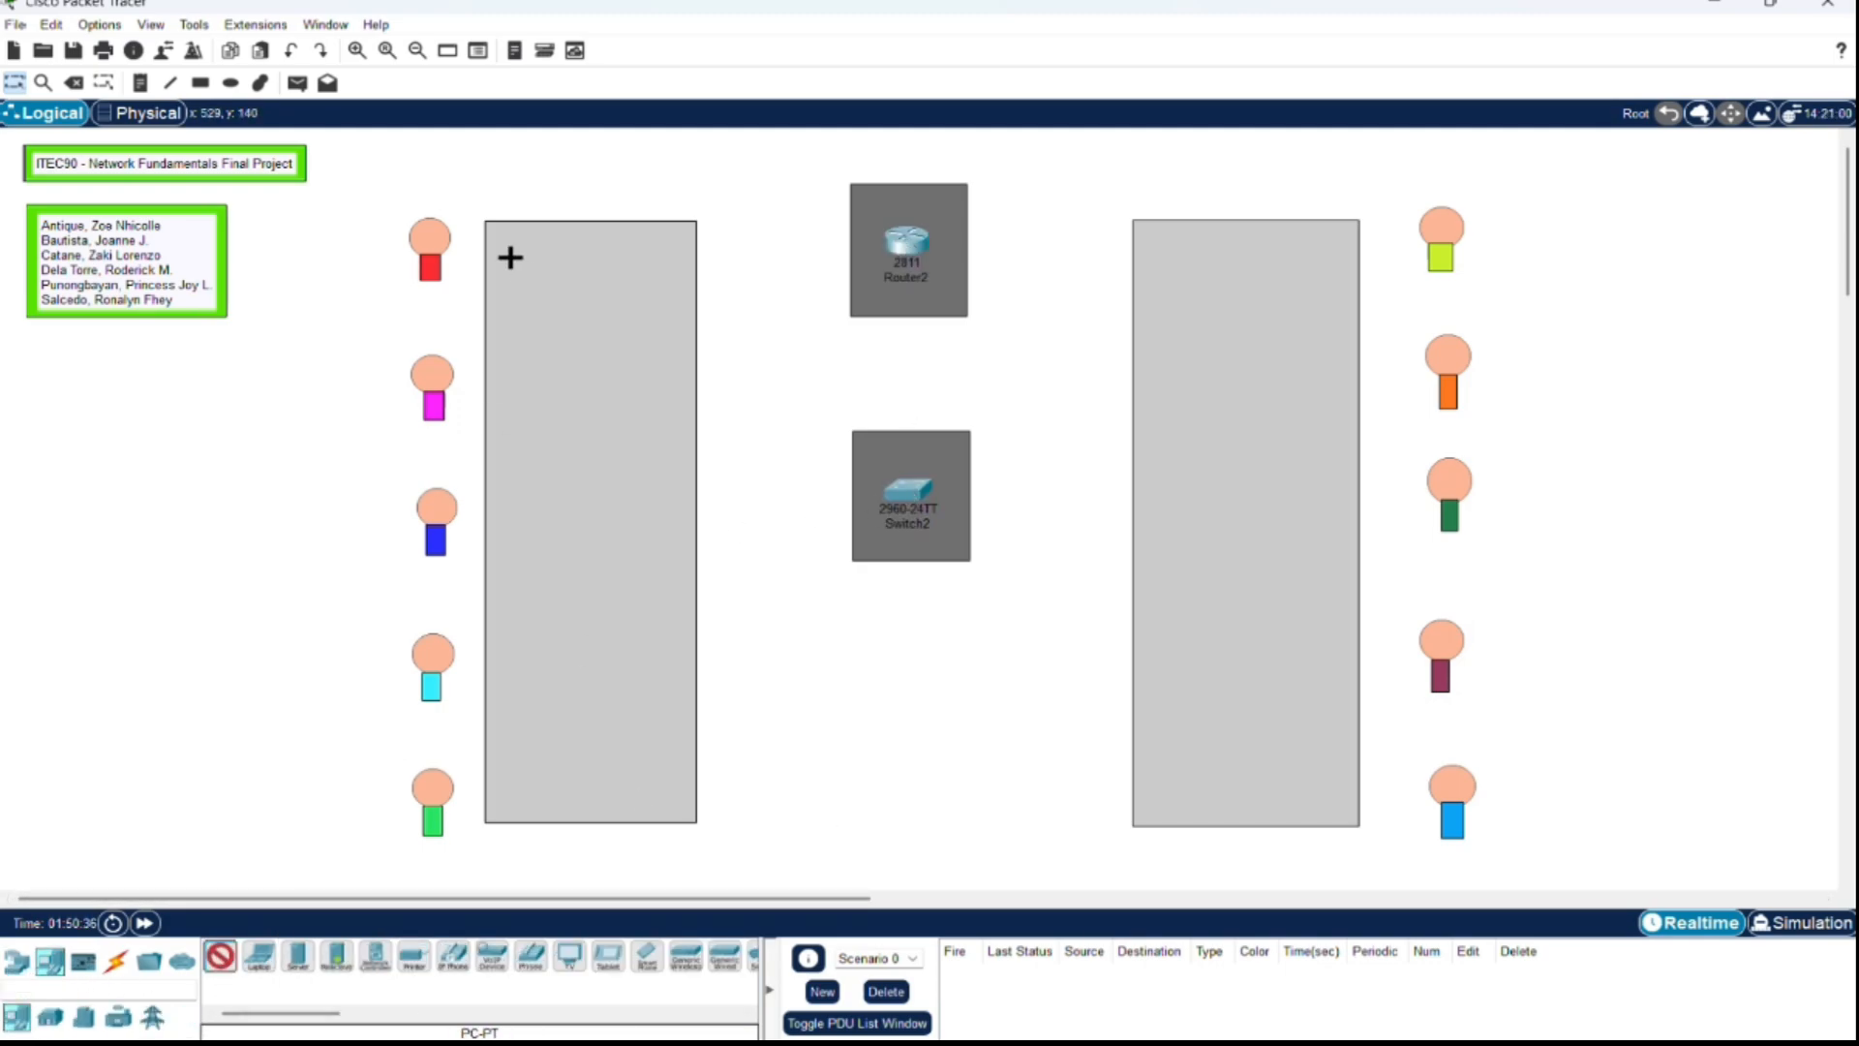
left_click(507, 389)
left_click(220, 957)
left_click(511, 513)
left_click(221, 957)
left_click(510, 659)
left_click(221, 956)
left_click(519, 791)
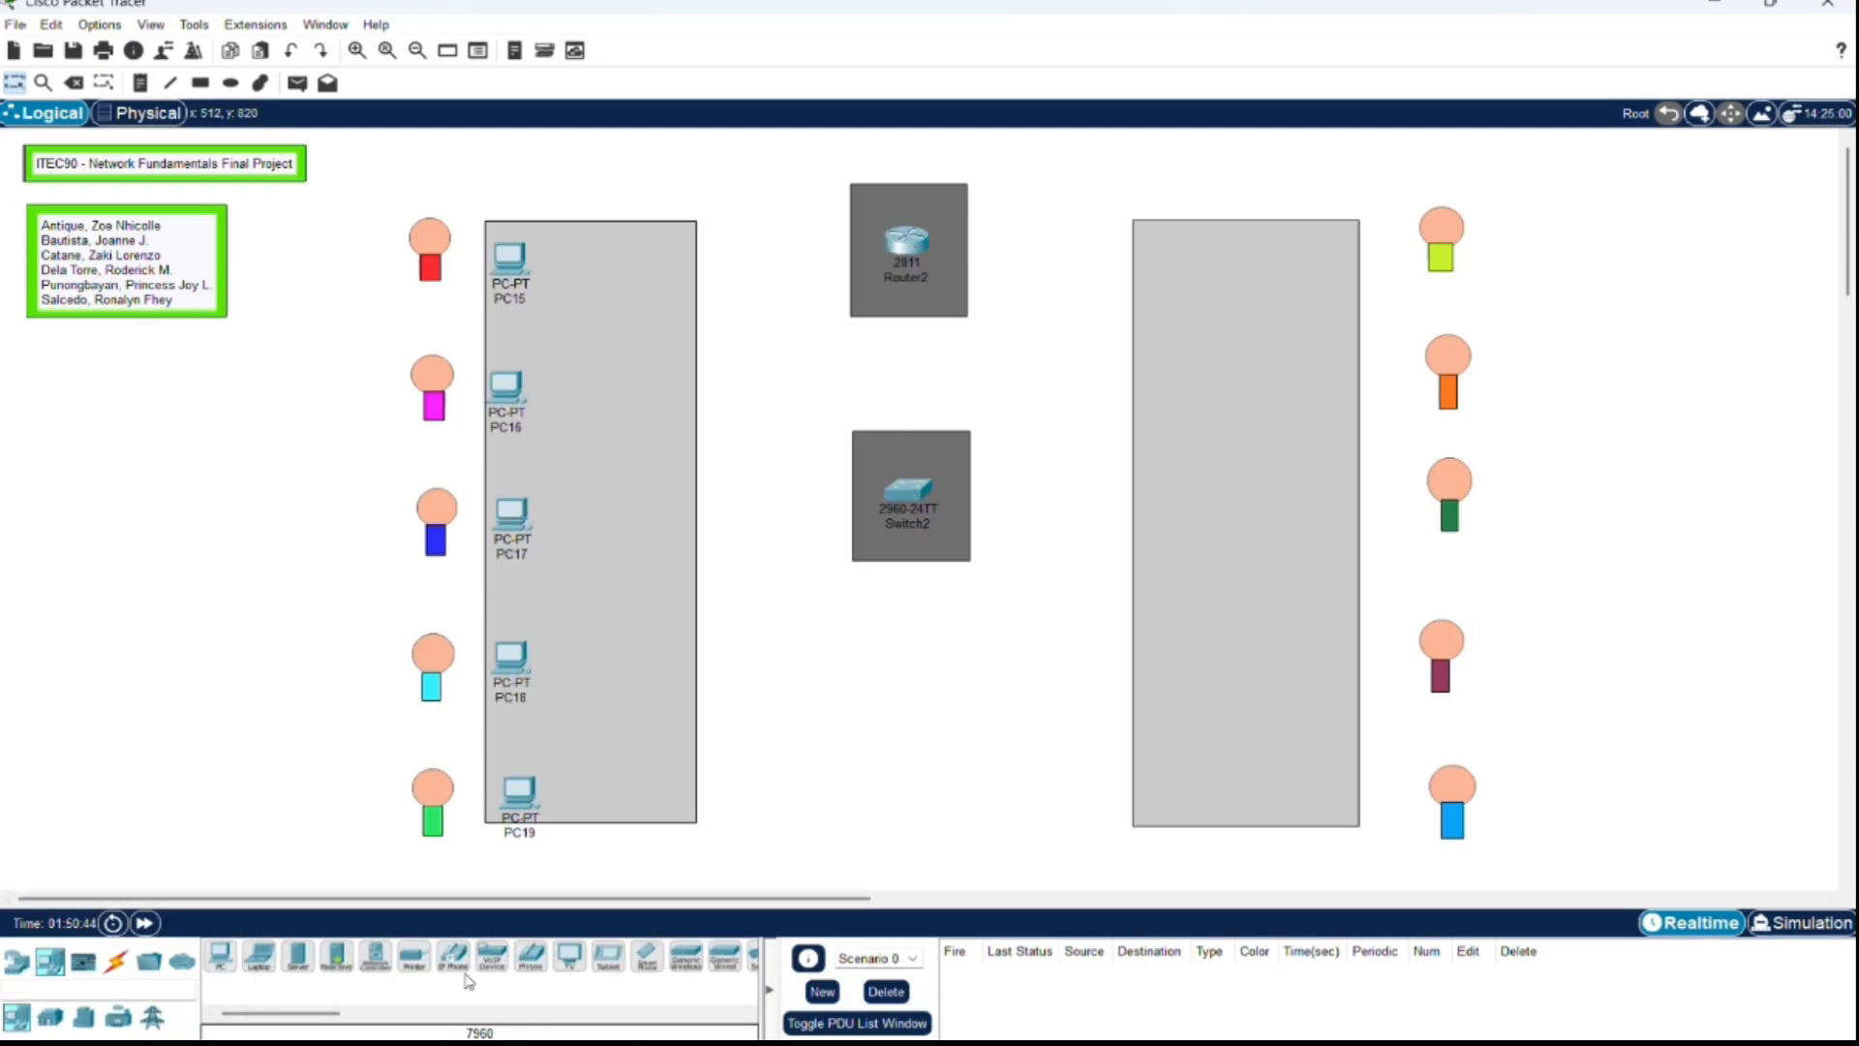
Step: Place five 7960 IP phones along the inner side of the left table, one beside each PC
left_click(453, 957)
left_click(647, 261)
left_click(454, 957, "ctrl")
left_click(641, 380)
left_click(631, 510)
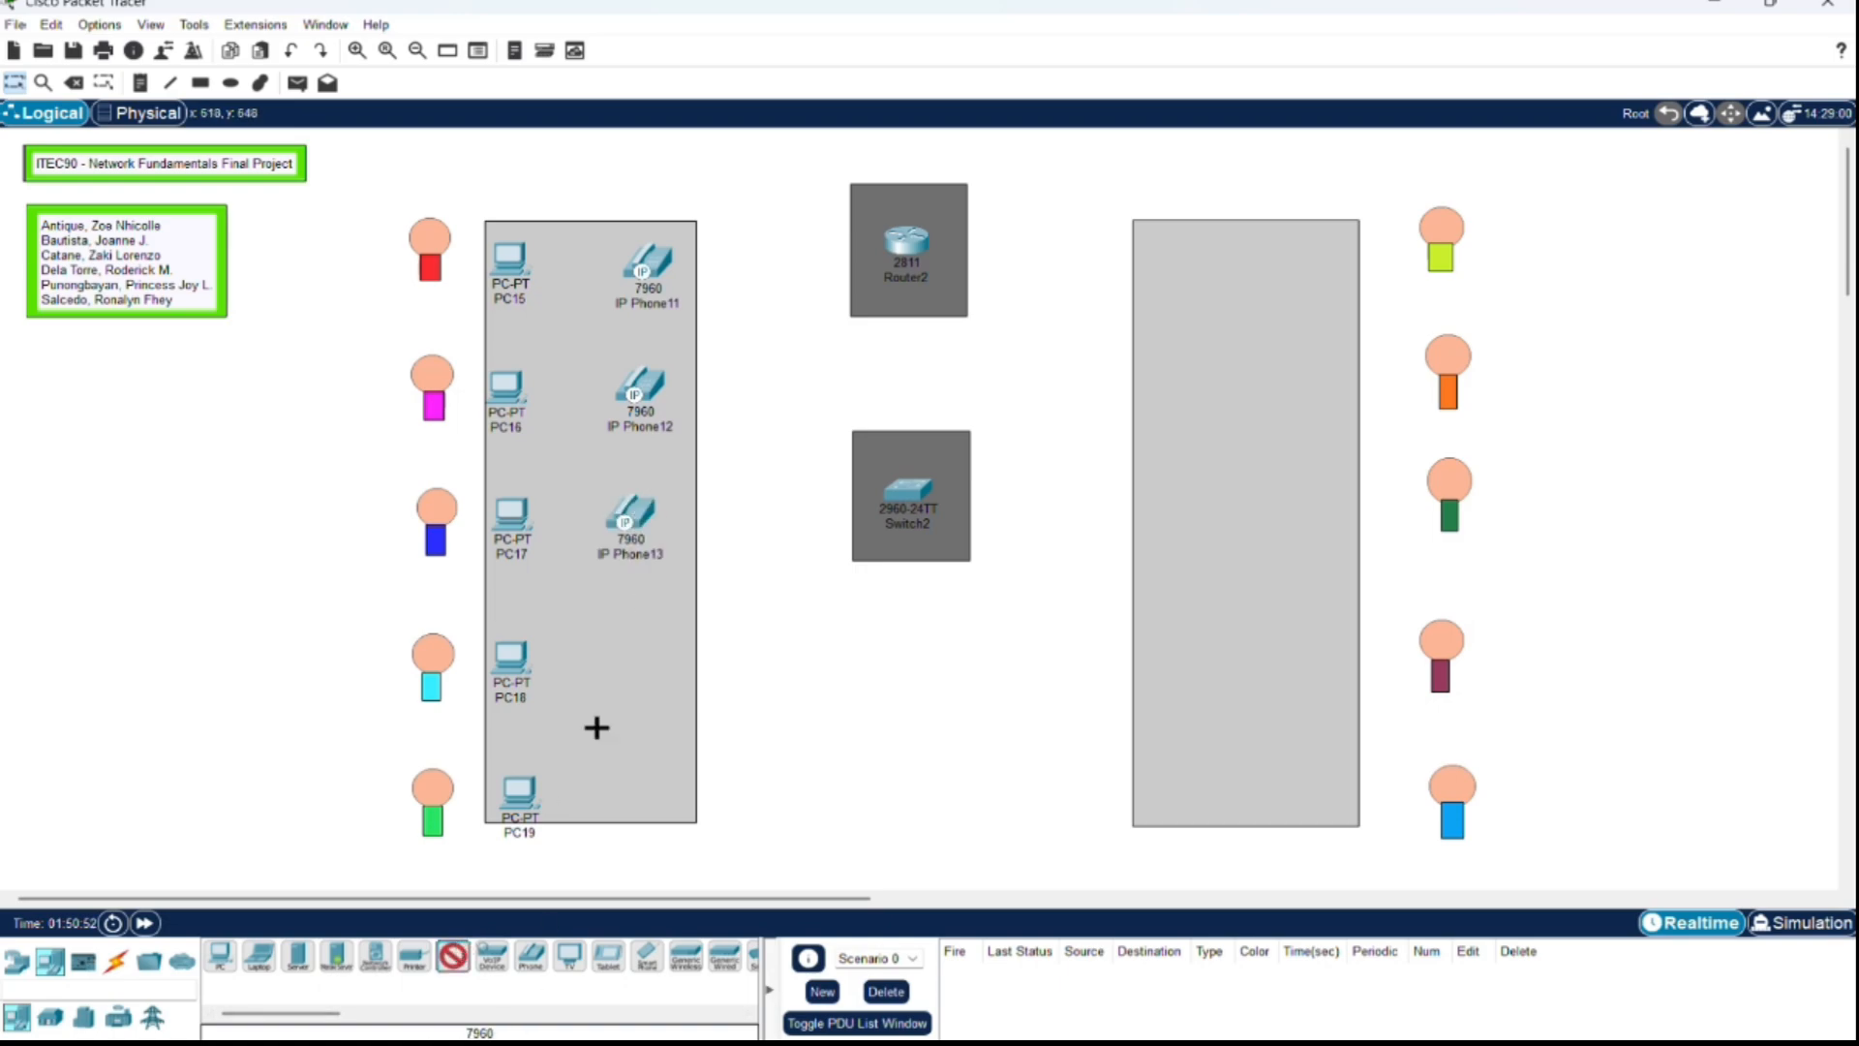
left_click(643, 647)
left_click(658, 791)
Step: Place five 7960 IP phones in a column along the inner side of the right table
left_click(1171, 776)
left_click(1169, 657)
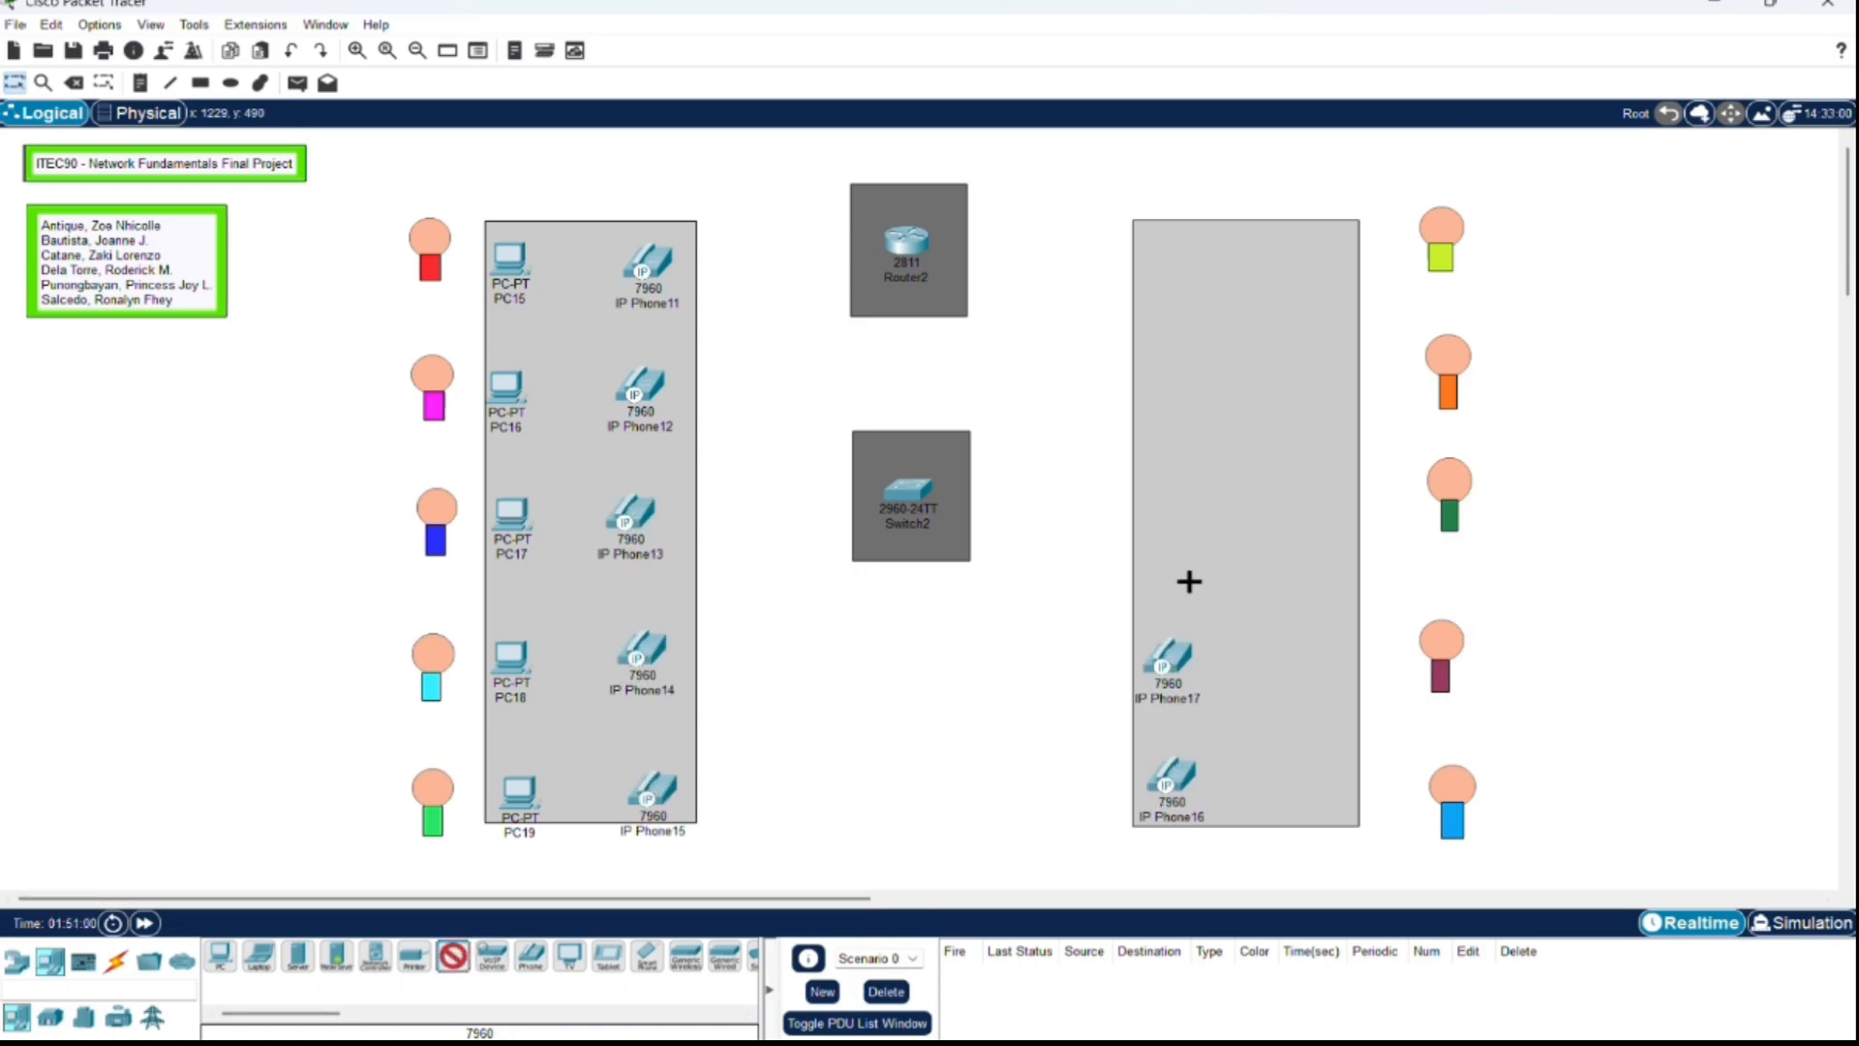
left_click(1165, 498)
left_click(1168, 376)
left_click(1166, 255)
Step: Place five PCs along the outer side of the right table, one beside each IP phone
left_click(221, 957)
left_click(1309, 253)
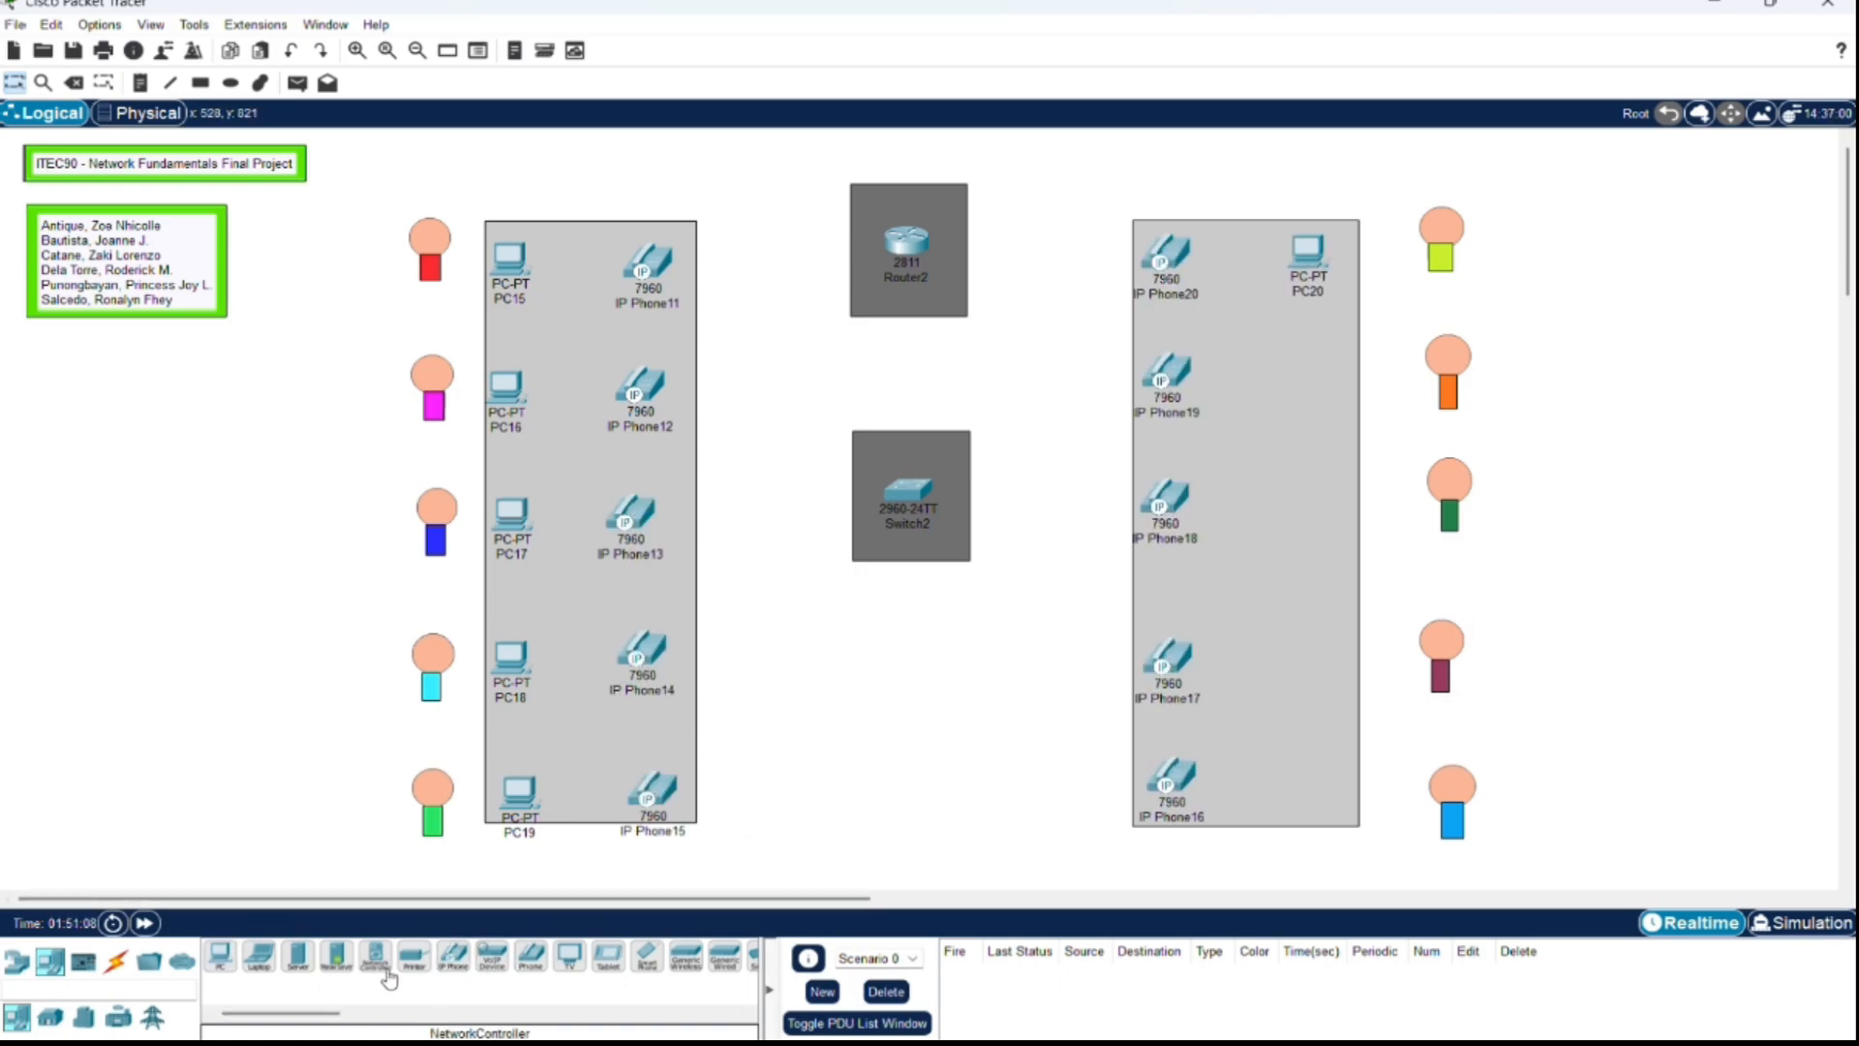
left_click(220, 956)
left_click(1296, 363)
left_click(221, 957)
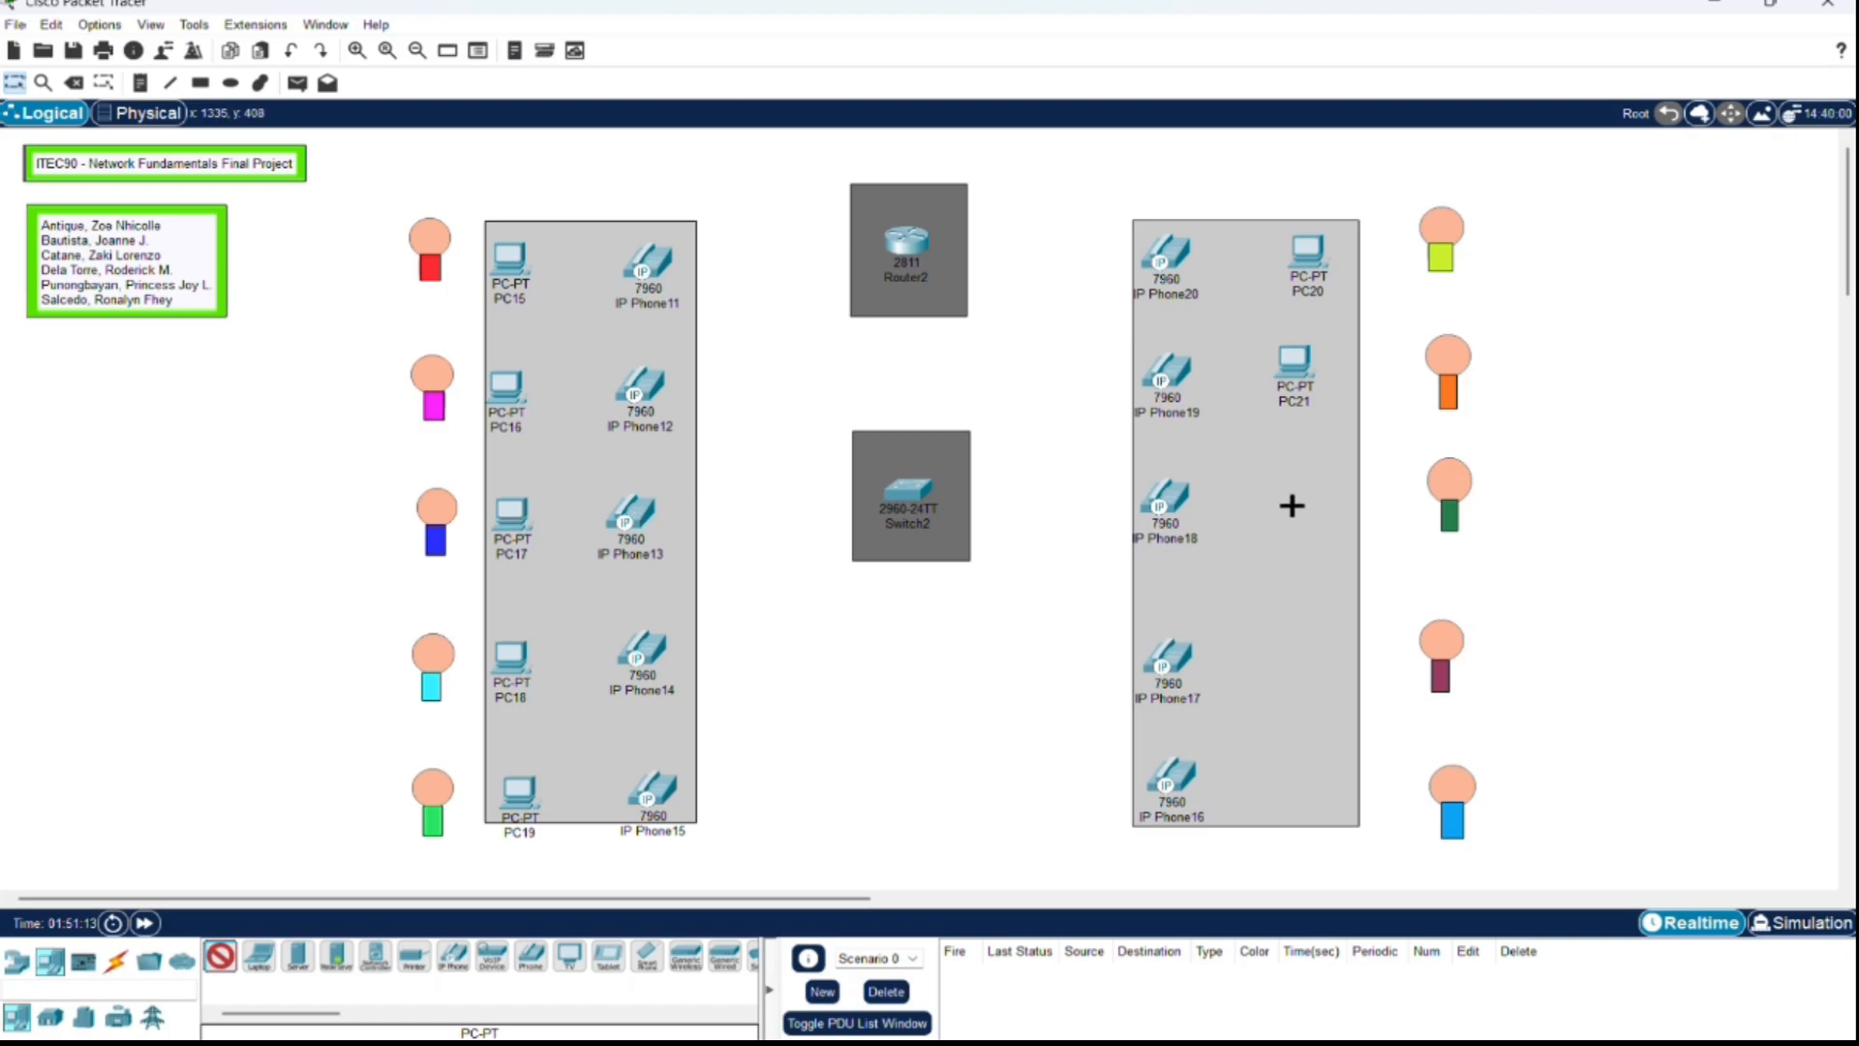
left_click(1296, 498)
left_click(221, 956)
left_click(1293, 641)
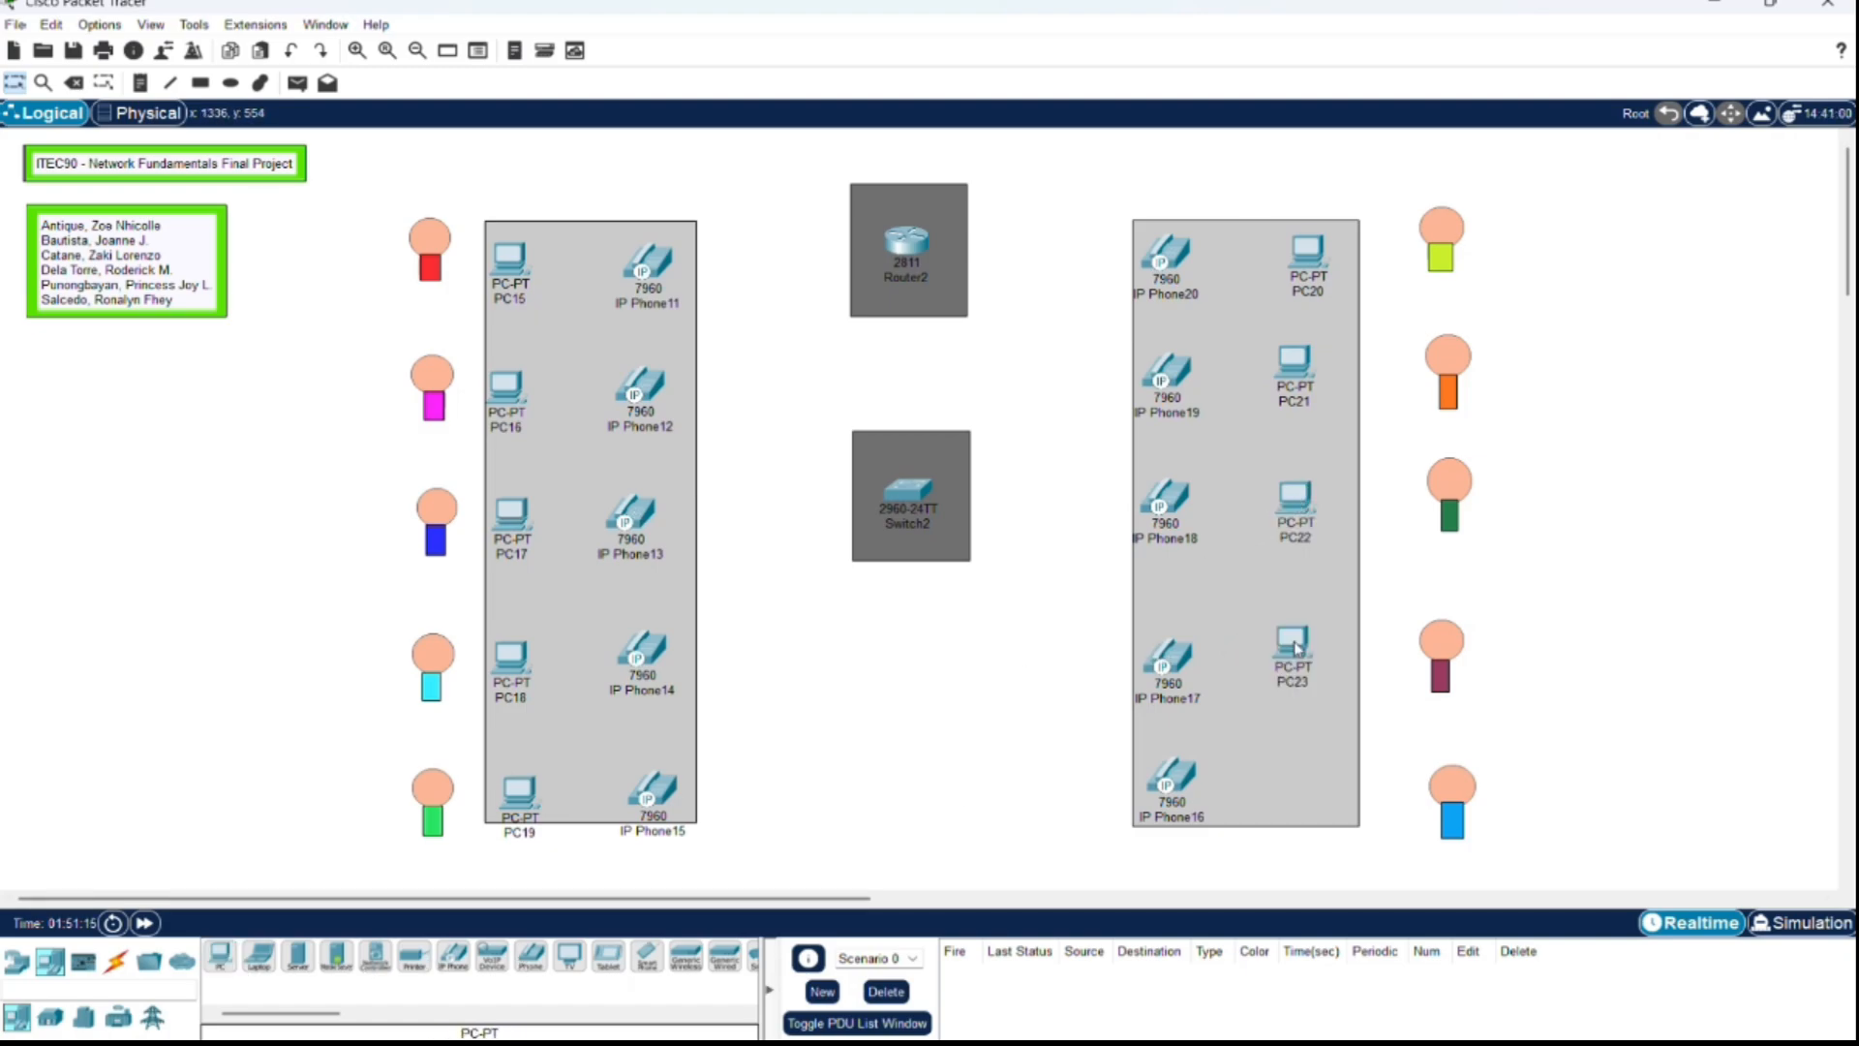
left_click(221, 957)
left_click(1302, 784)
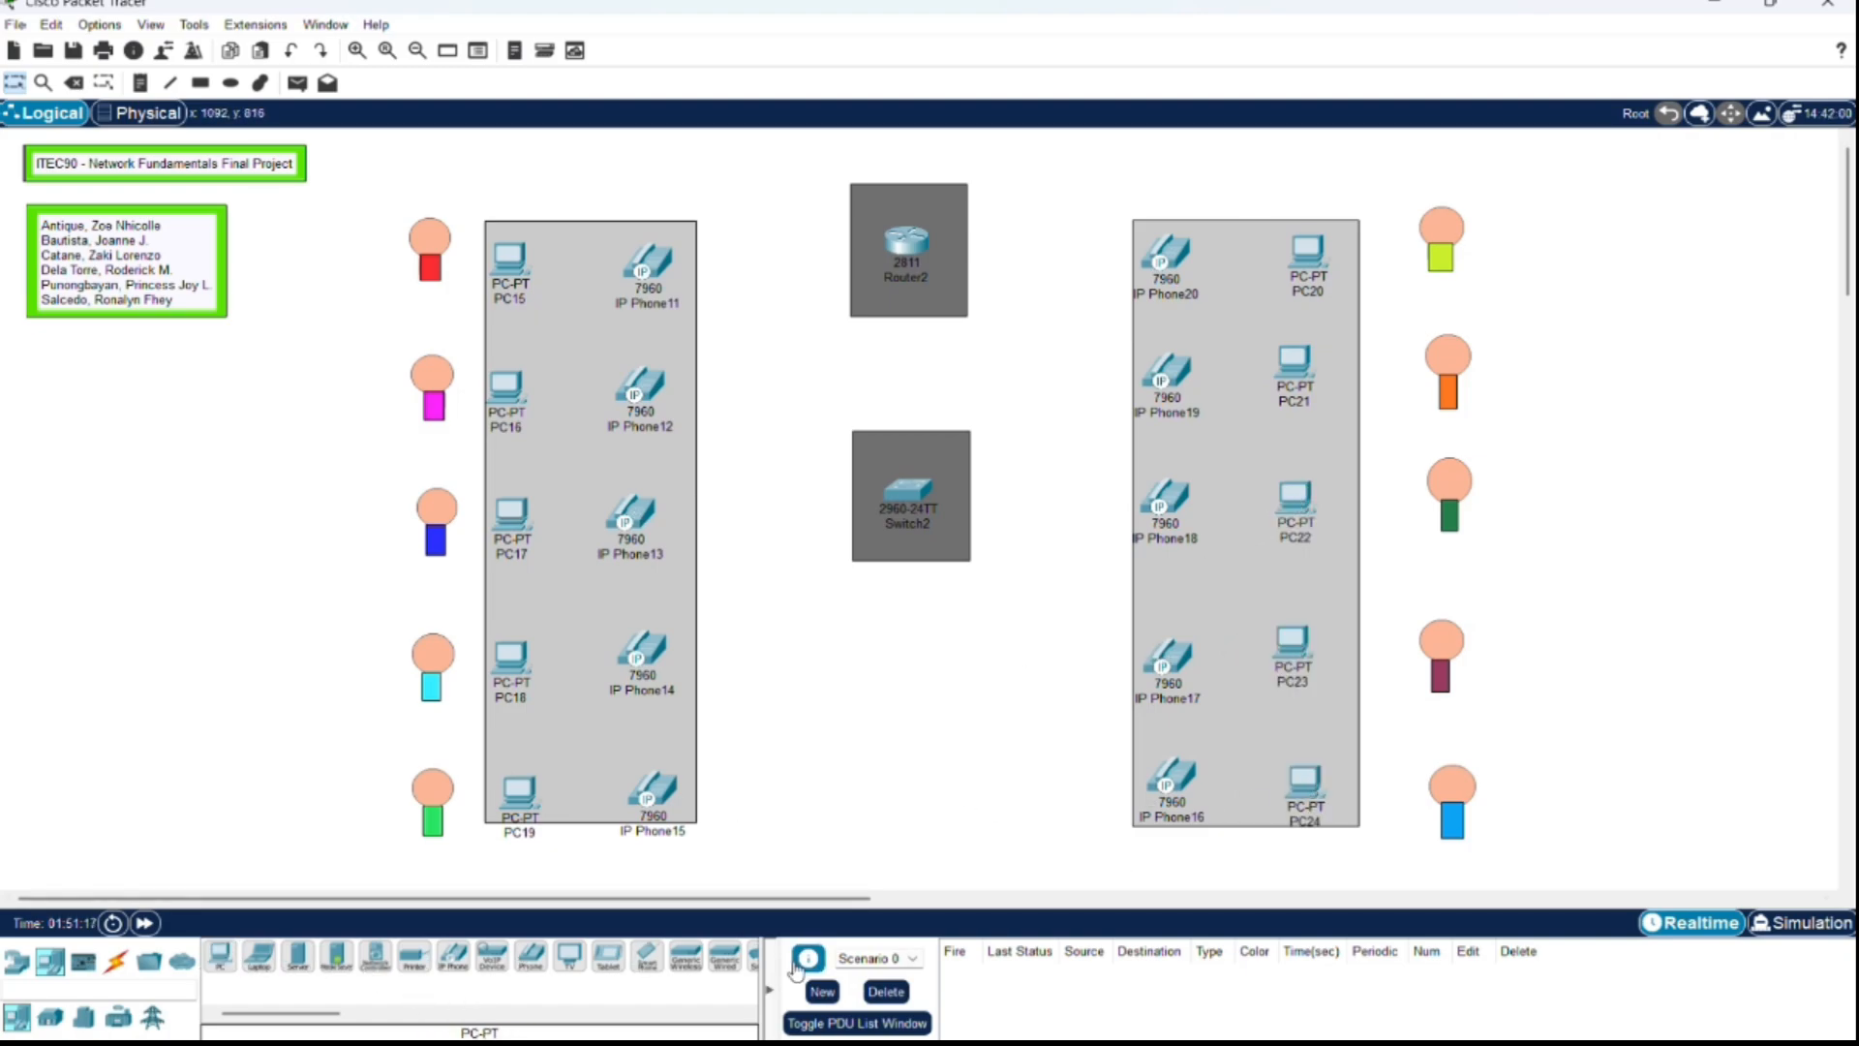
Step: Connect the 2811 router to the 2960 switch using the automatically chosen connection type
left_click(116, 960)
left_click(221, 956)
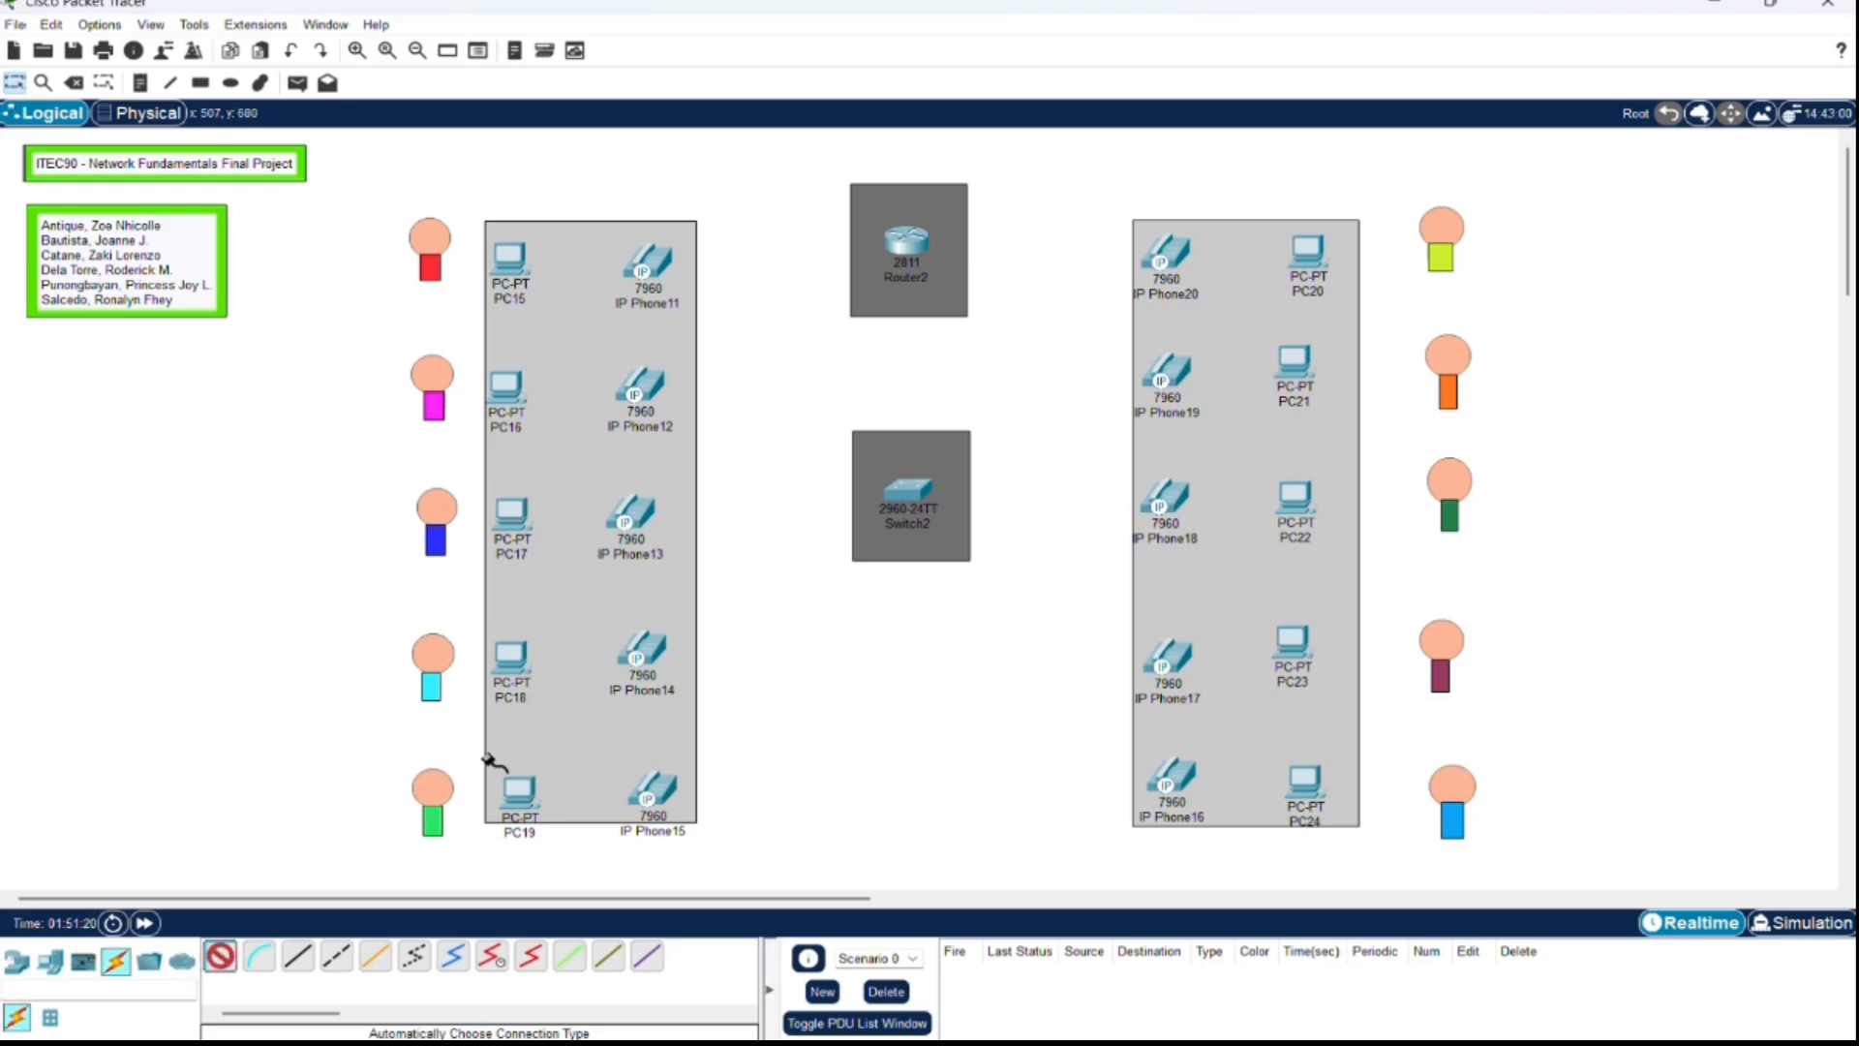
left_click(895, 254)
left_click(911, 492)
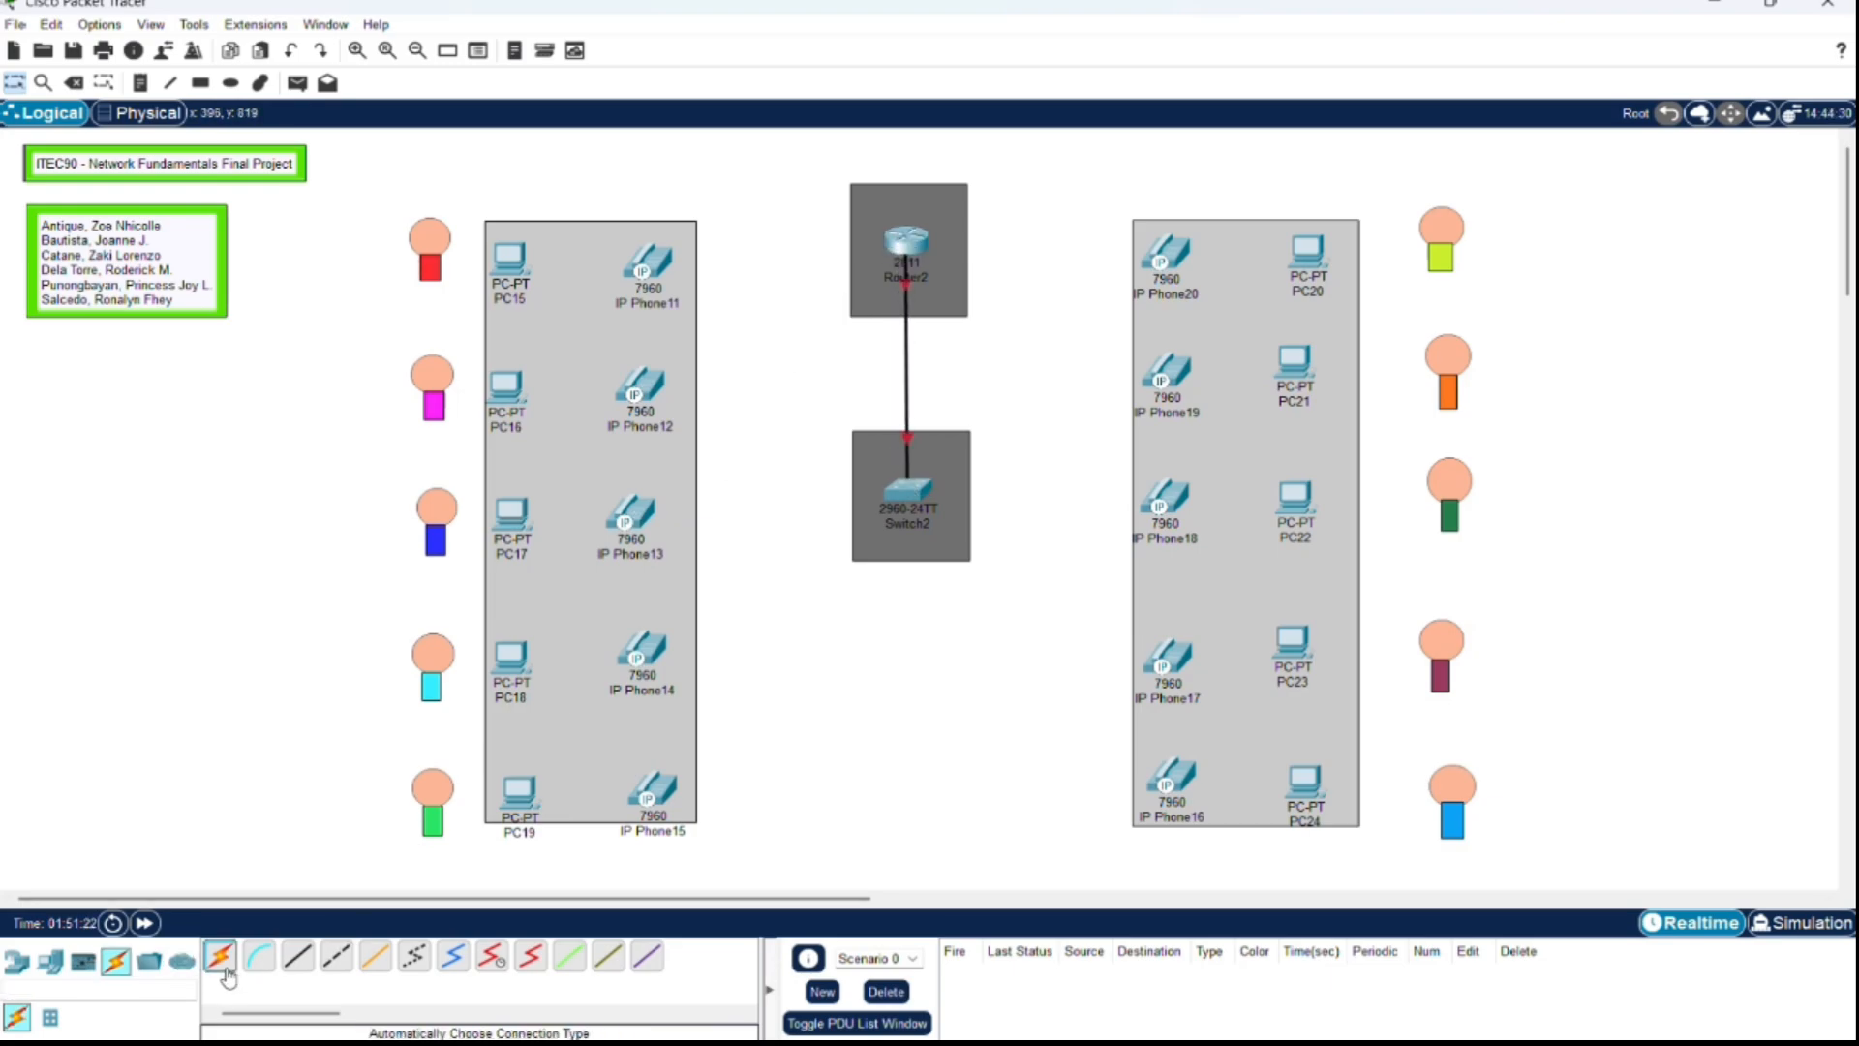
Step: Cable the switch to IP Phone11 and IP Phone12, and link those phones to PC15 and PC16 with automatic connections
left_click(913, 492)
left_click(655, 267)
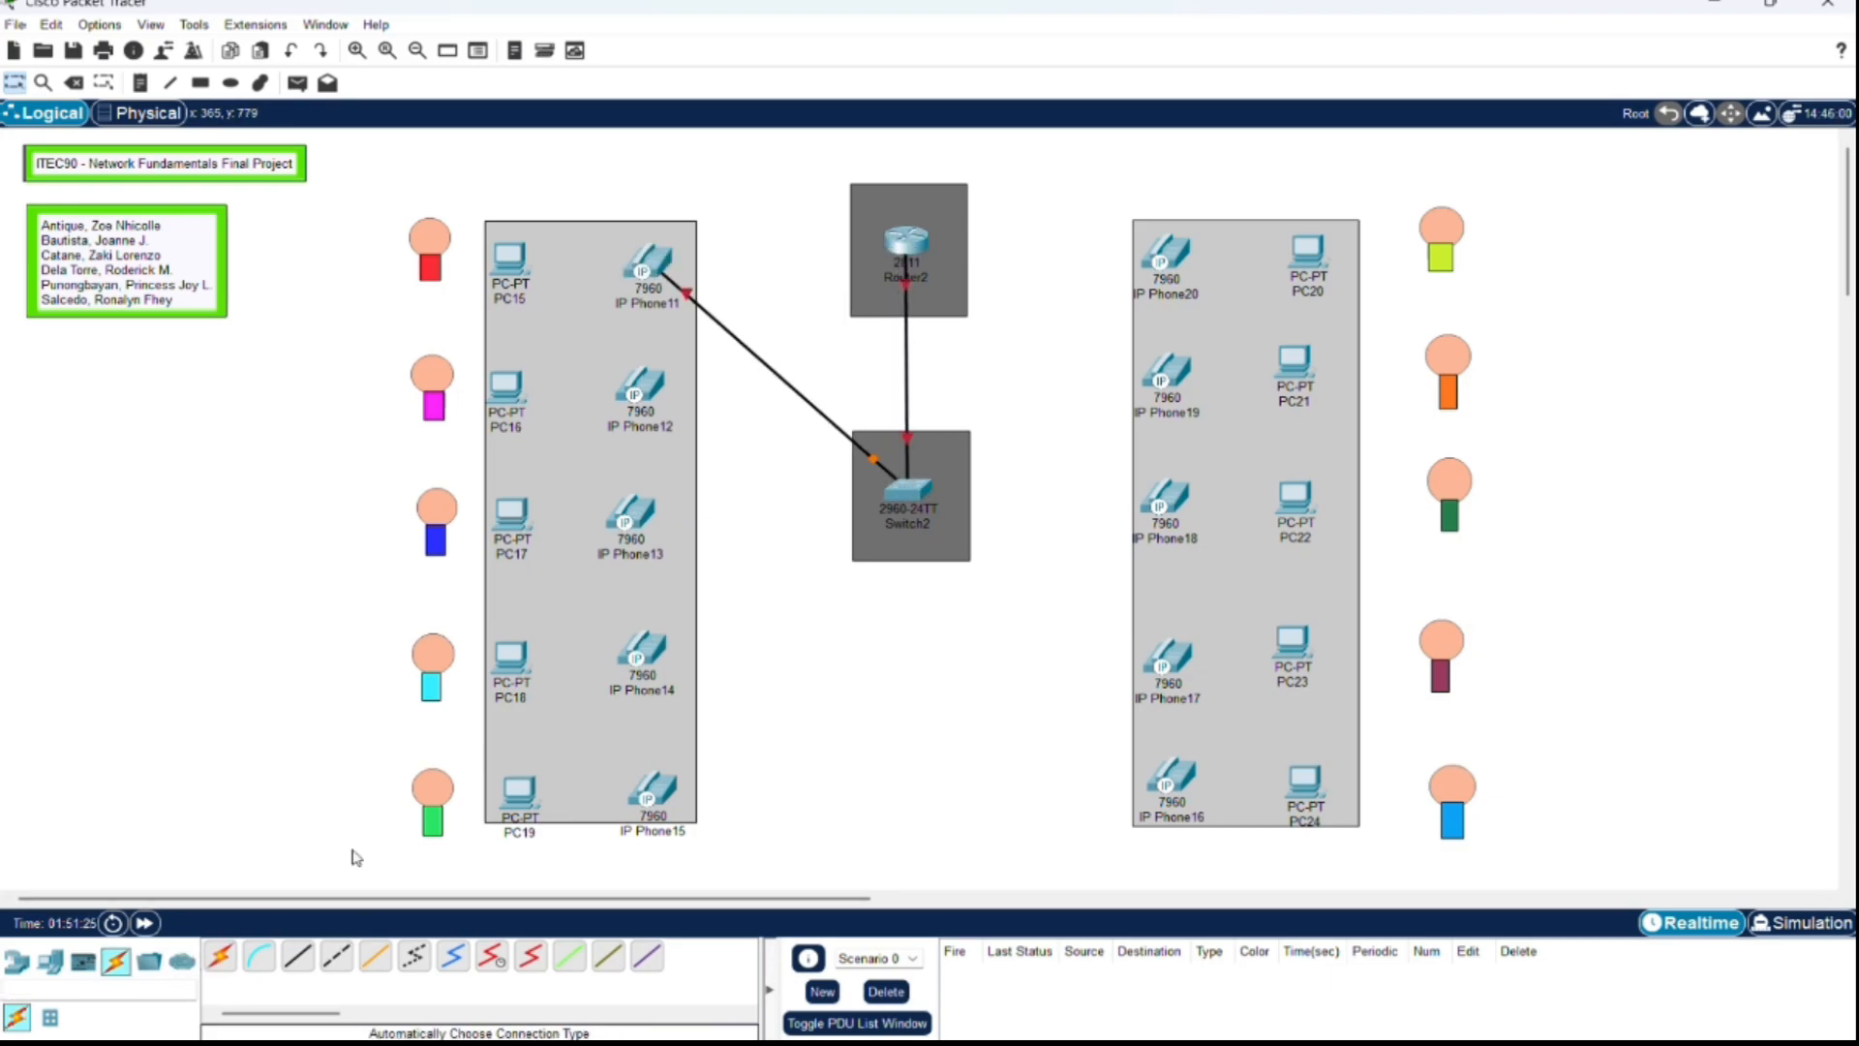
left_click(649, 262)
left_click(508, 258)
left_click(910, 492)
left_click(641, 386)
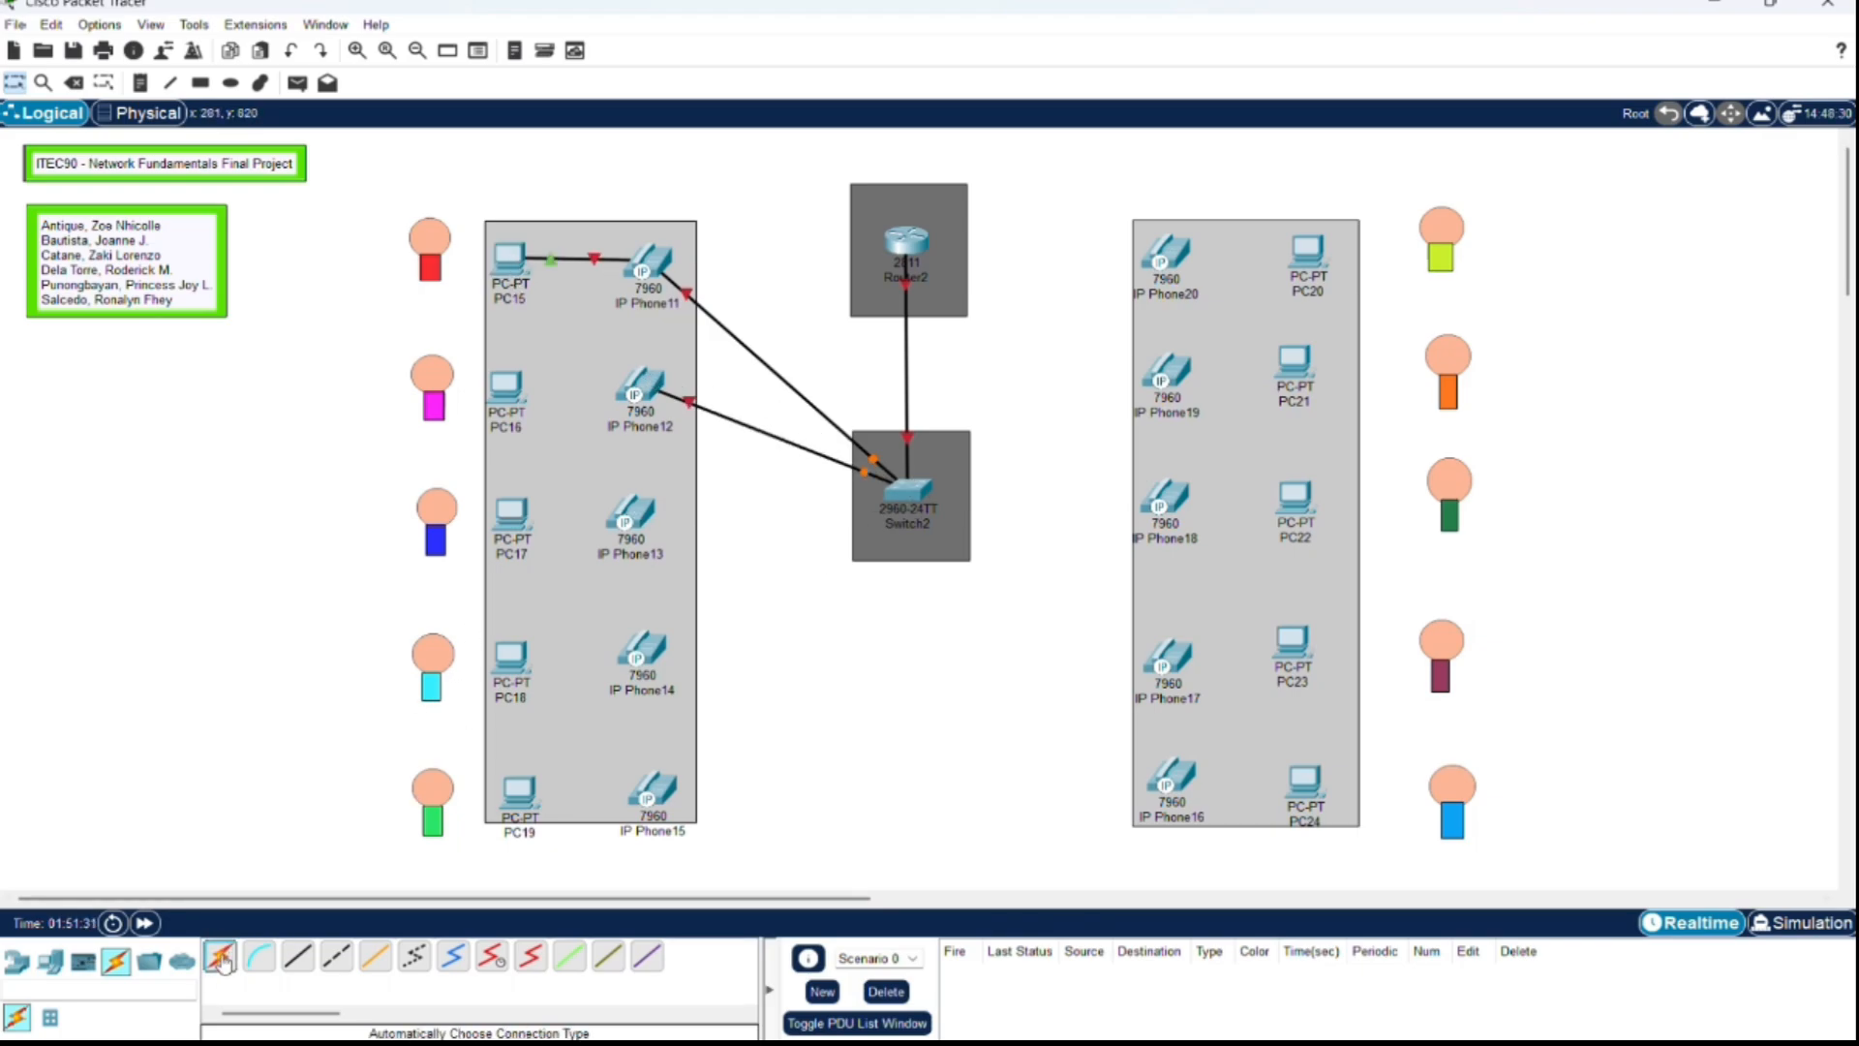
left_click(506, 387)
Step: Cable the switch to IP Phone13 and link that phone to PC17 with automatic connections
left_click(221, 957)
left_click(911, 494)
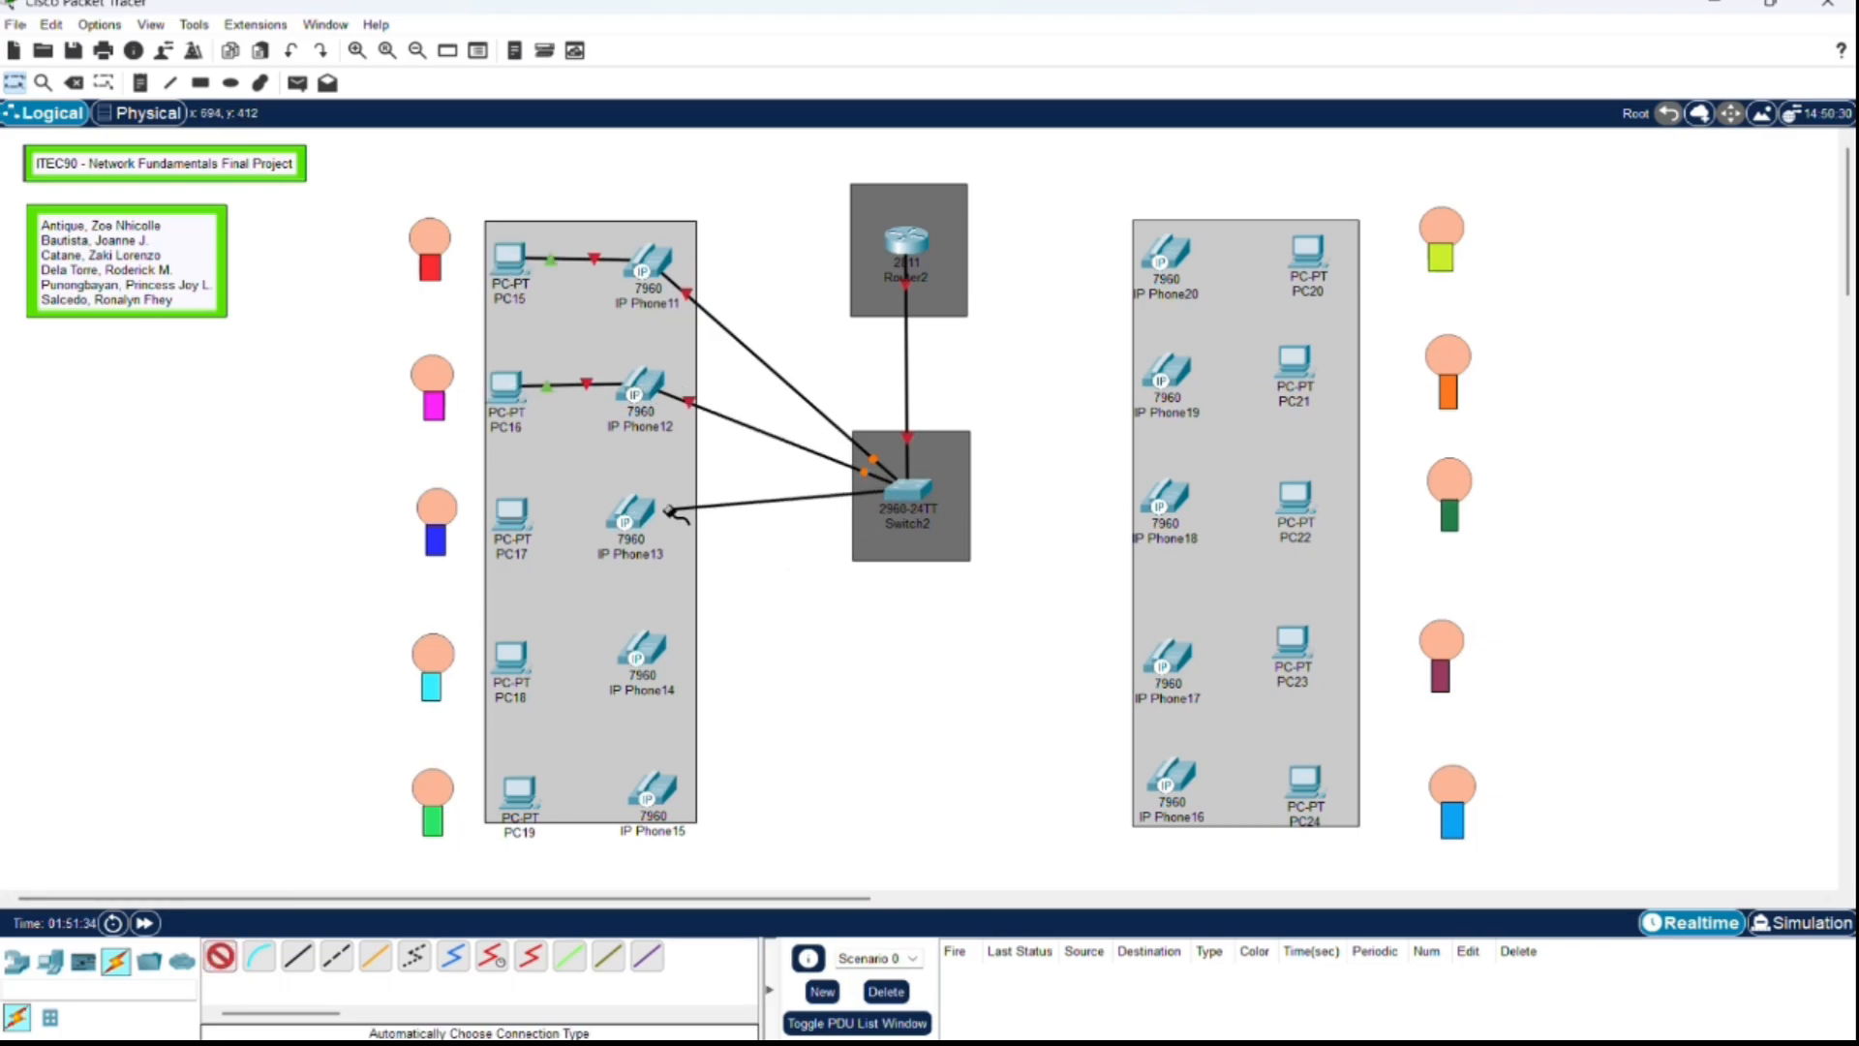
left_click(634, 511)
left_click(221, 956)
left_click(625, 518)
left_click(510, 513)
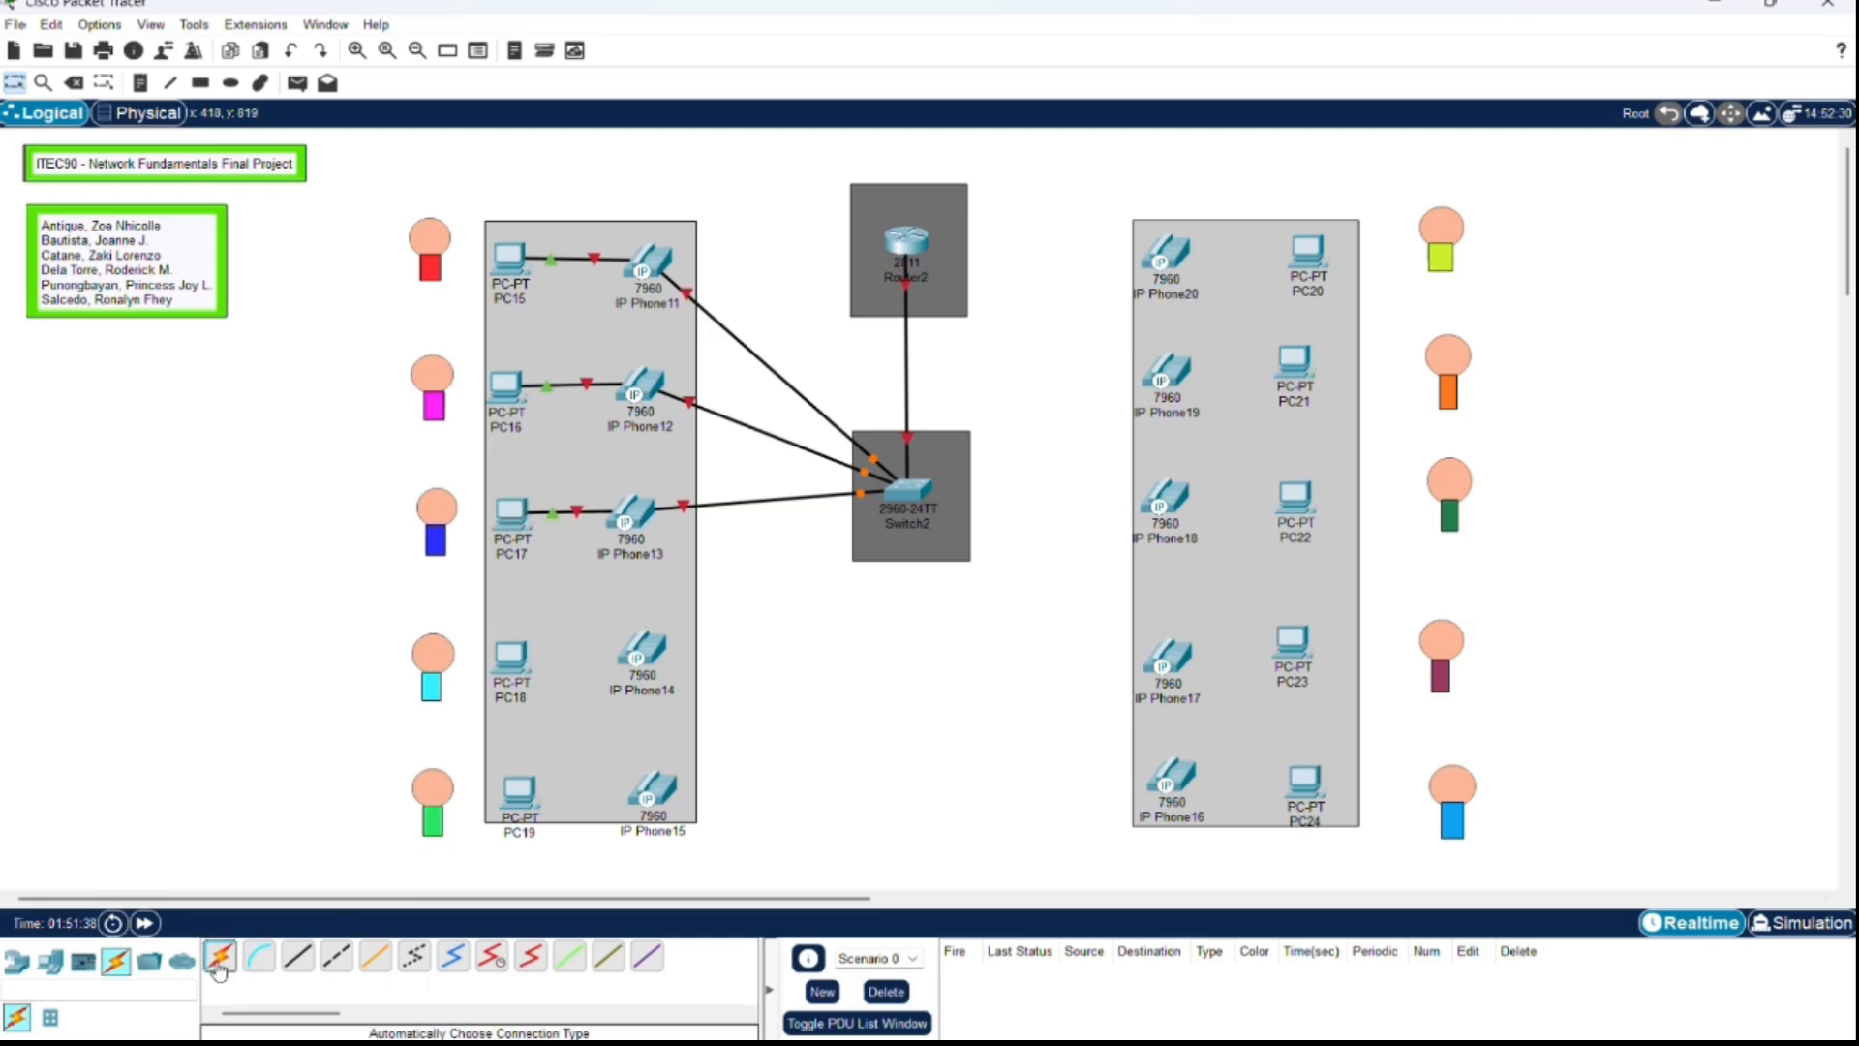
Step: Cable the switch to IP Phone14 and link that phone to PC18 with automatic connections
left_click(221, 959)
left_click(908, 492)
left_click(641, 648)
left_click(221, 957)
left_click(641, 649)
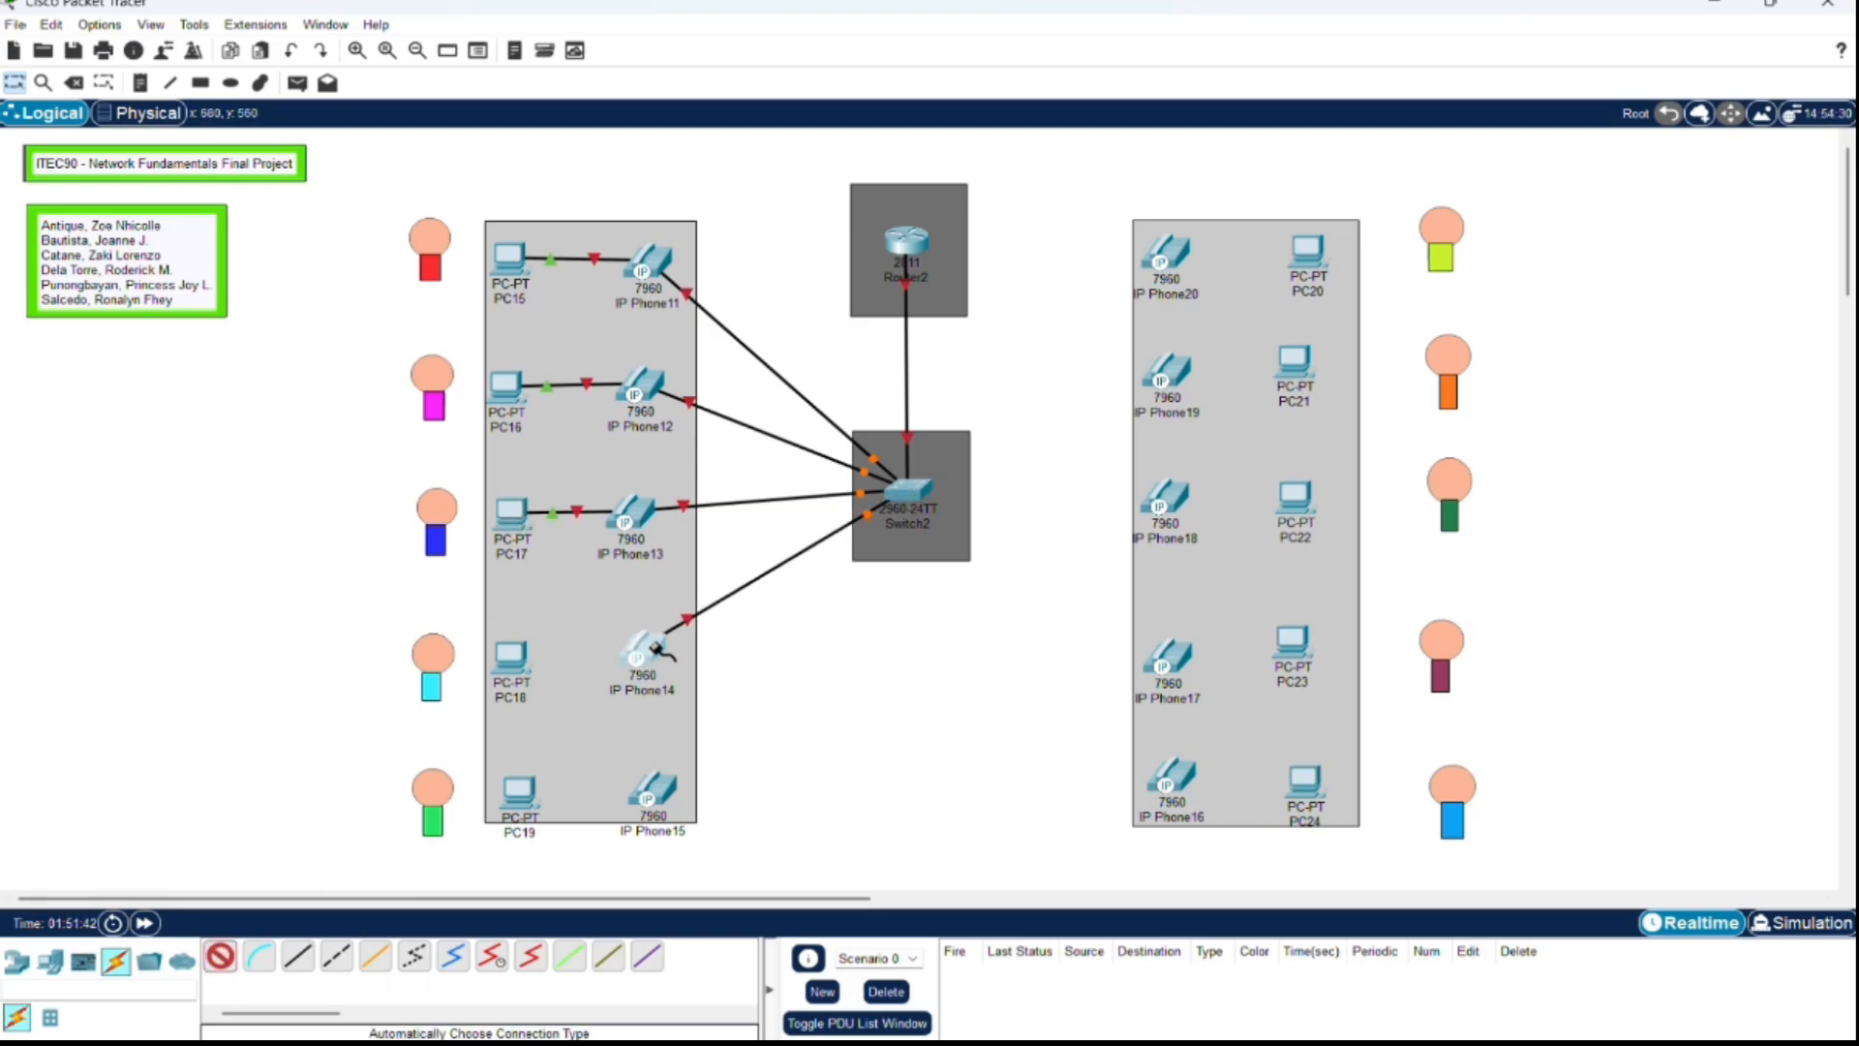
left_click(511, 658)
Step: Cable the switch to IP Phone15 and link that phone to PC19 with automatic connections
left_click(221, 957)
left_click(908, 492)
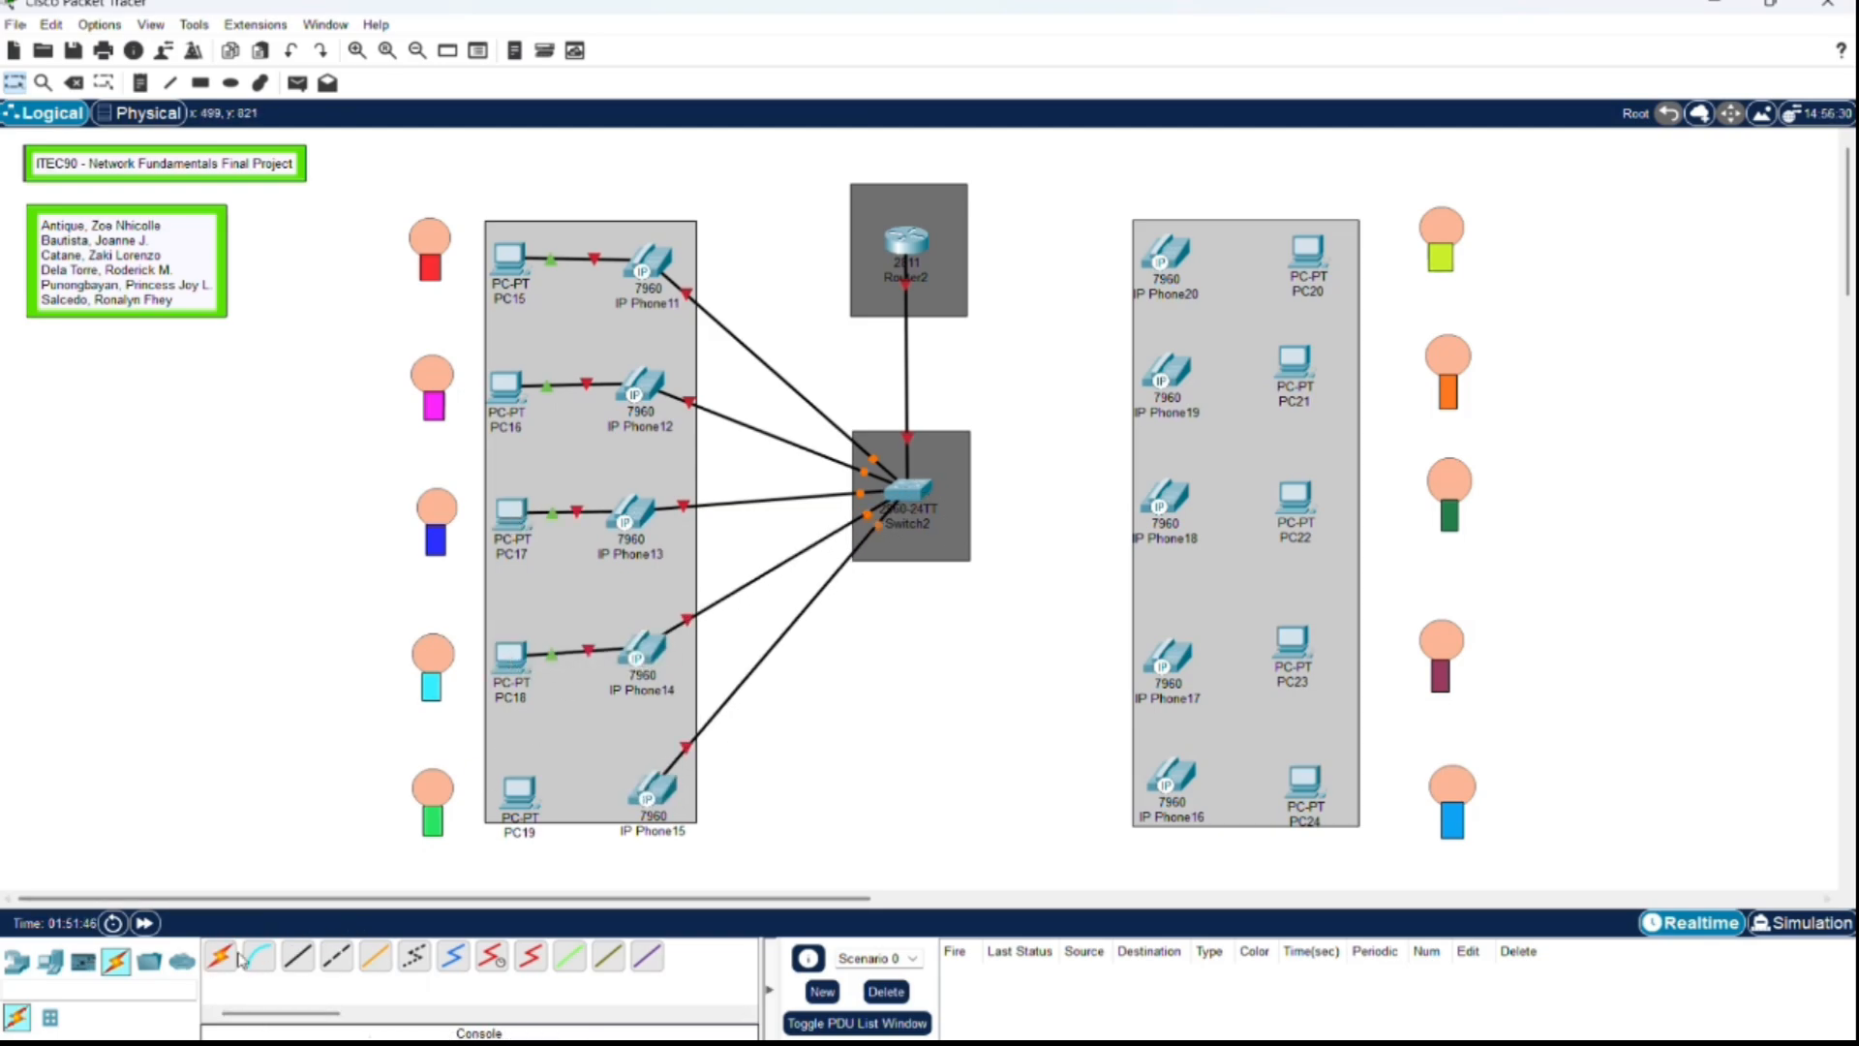
left_click(649, 792)
left_click(649, 793)
left_click(519, 792)
Step: Cable the switch to IP Phone20 and link that phone to PC20 with automatic connections
left_click(221, 957)
left_click(908, 492)
left_click(1167, 257)
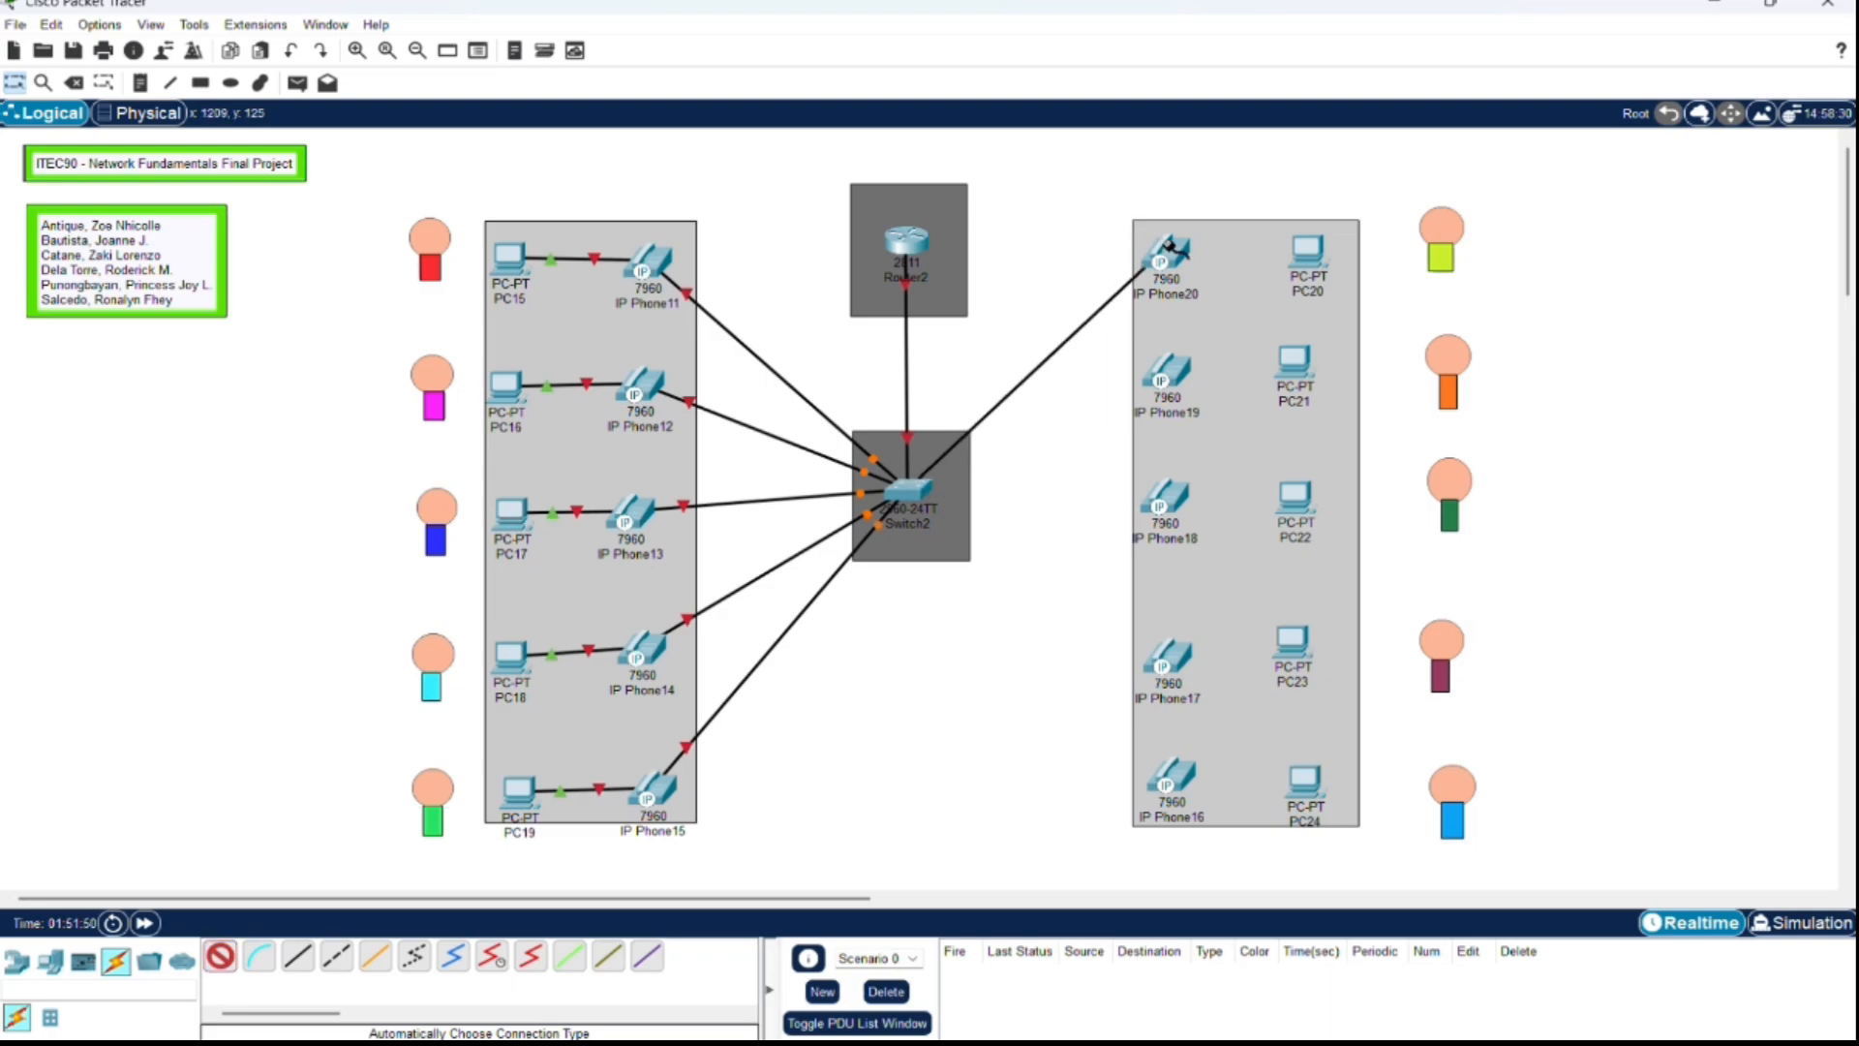
left_click(220, 956)
left_click(1167, 256)
left_click(1307, 254)
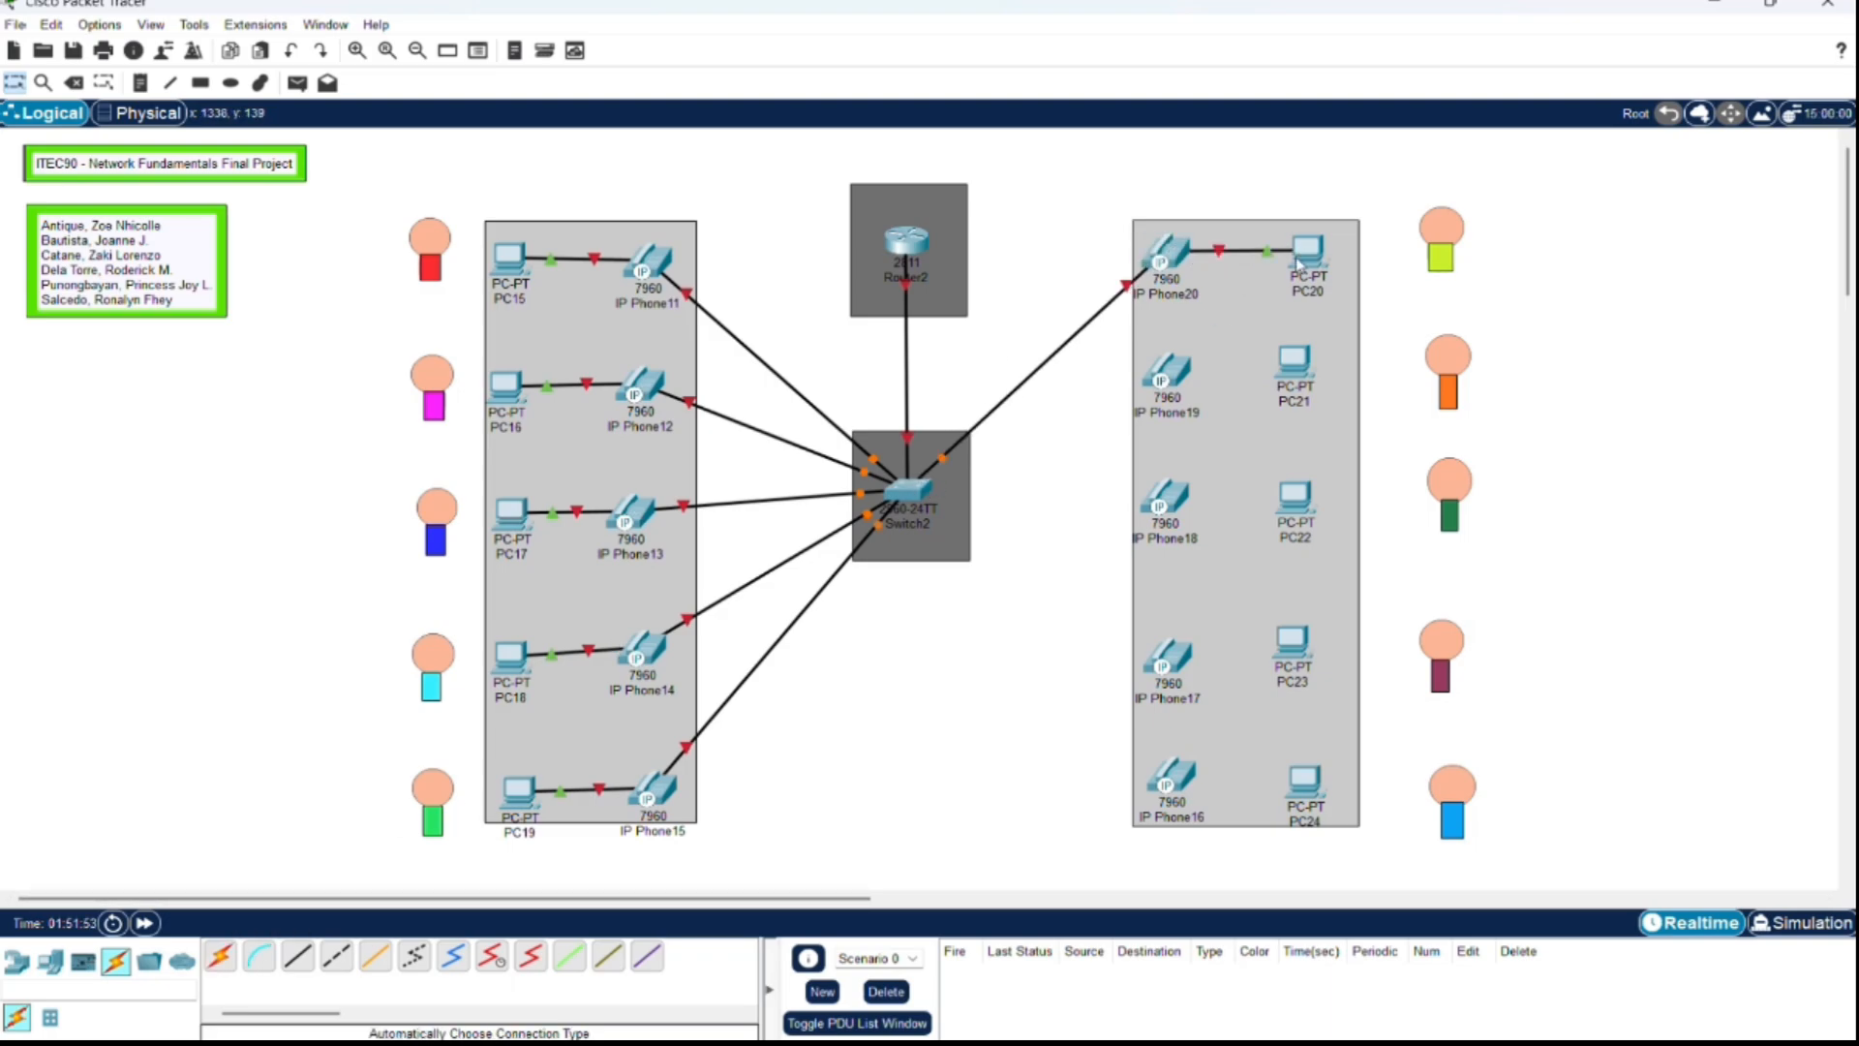
Step: Connect the switch to IP Phone19, IP Phone18, IP Phone17 and IP Phone16 with automatic connections
left_click(221, 956)
left_click(959, 484)
left_click(1166, 373)
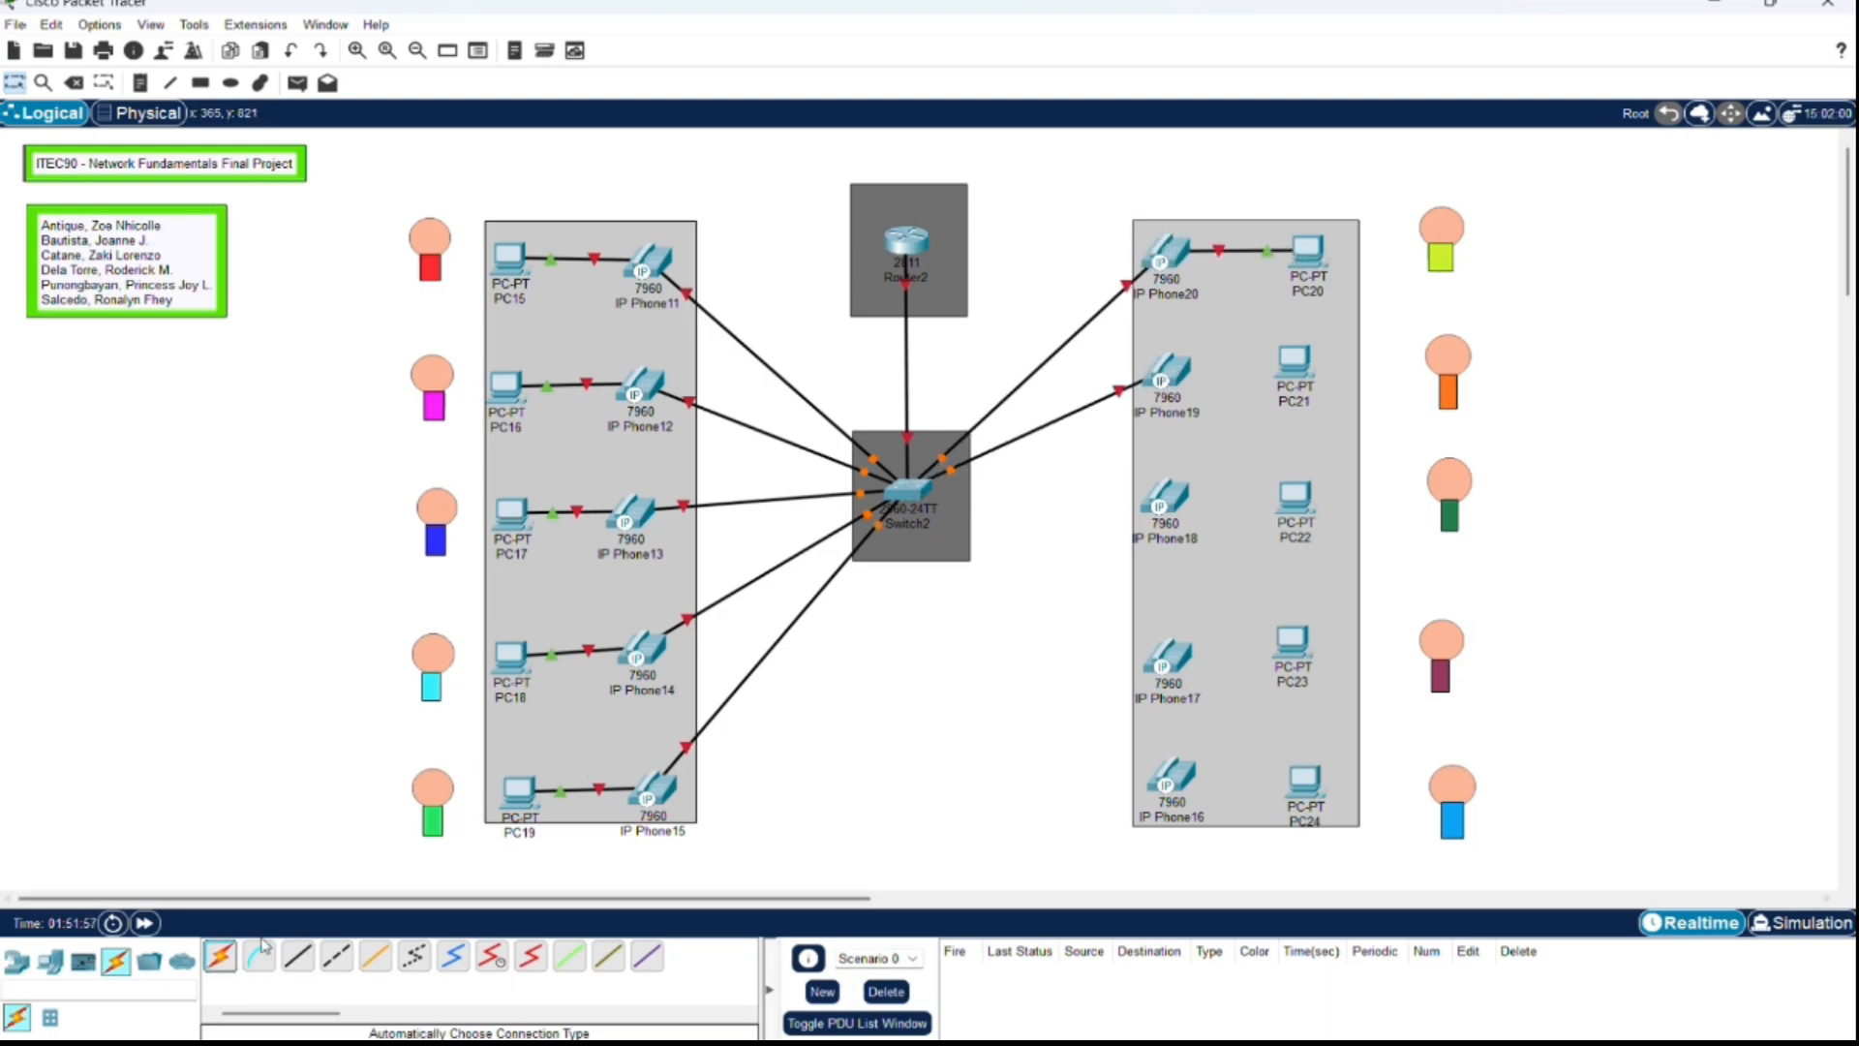
left_click(220, 956)
left_click(910, 492)
left_click(1183, 494)
left_click(228, 960)
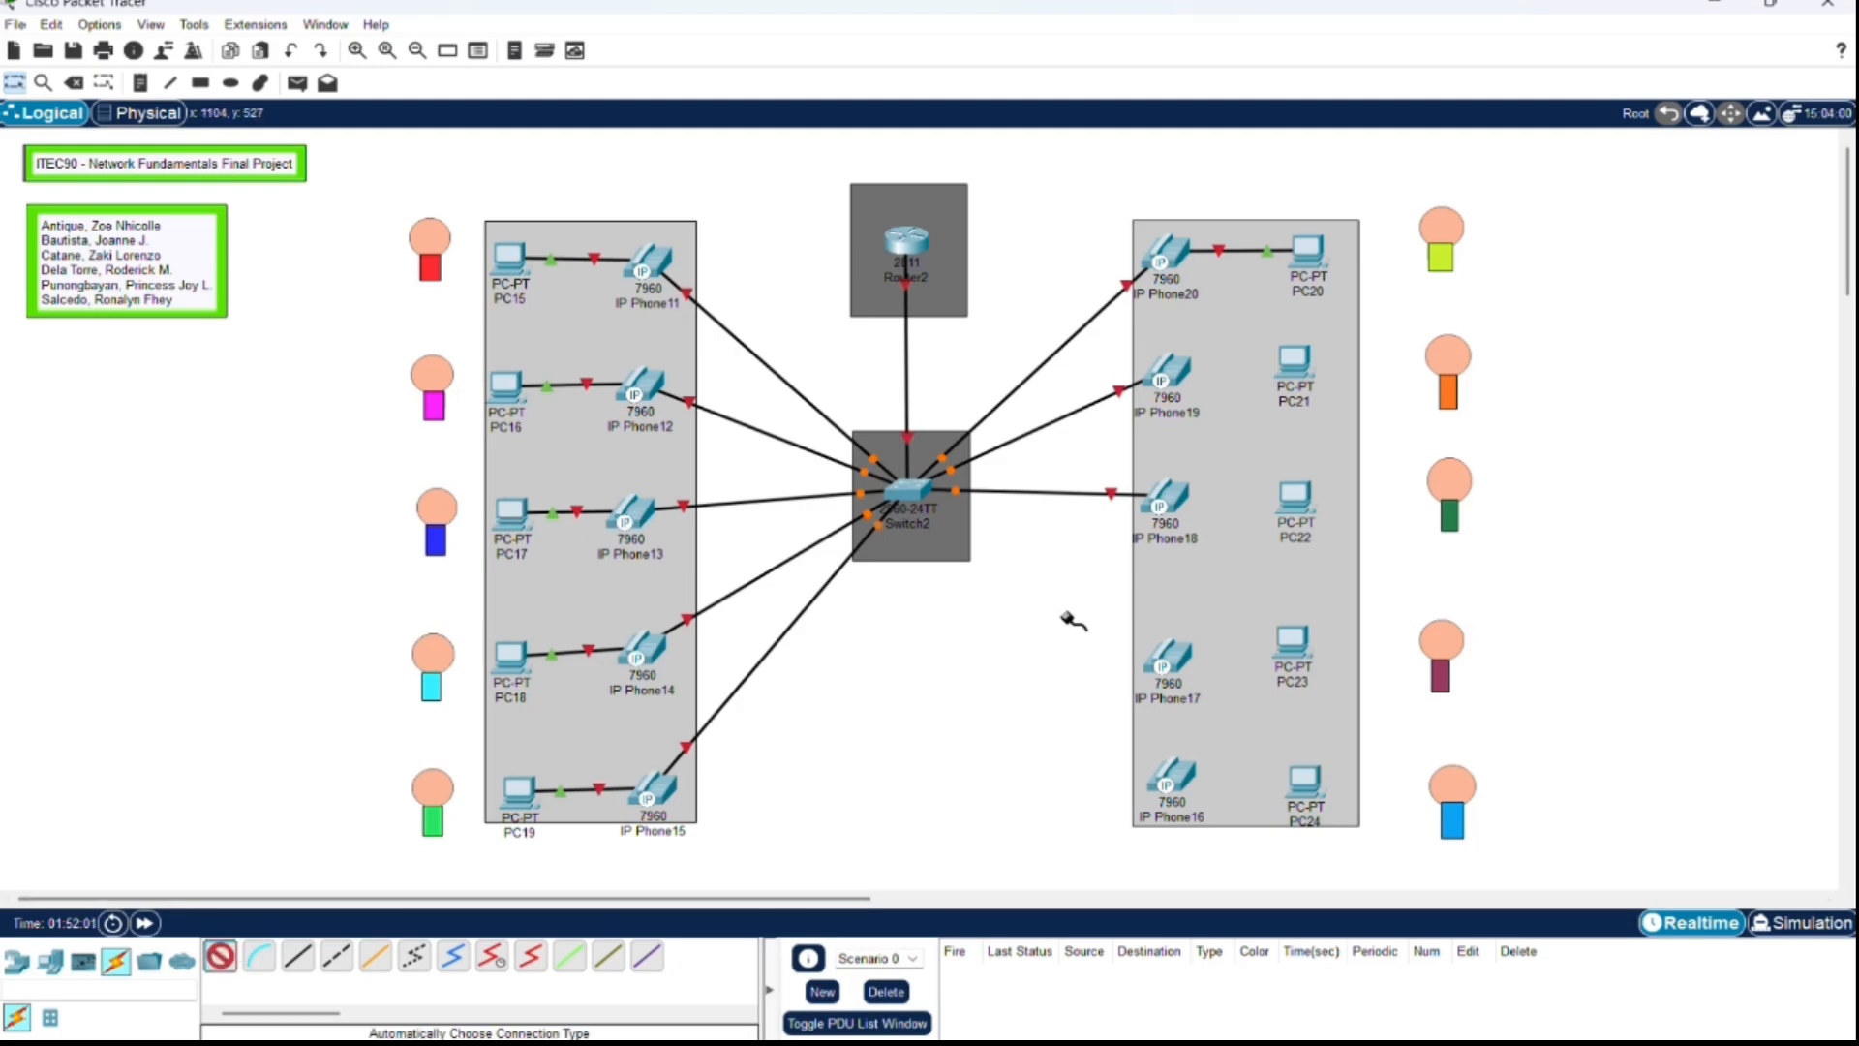
left_click(931, 498)
left_click(1167, 658)
left_click(221, 957)
left_click(911, 494)
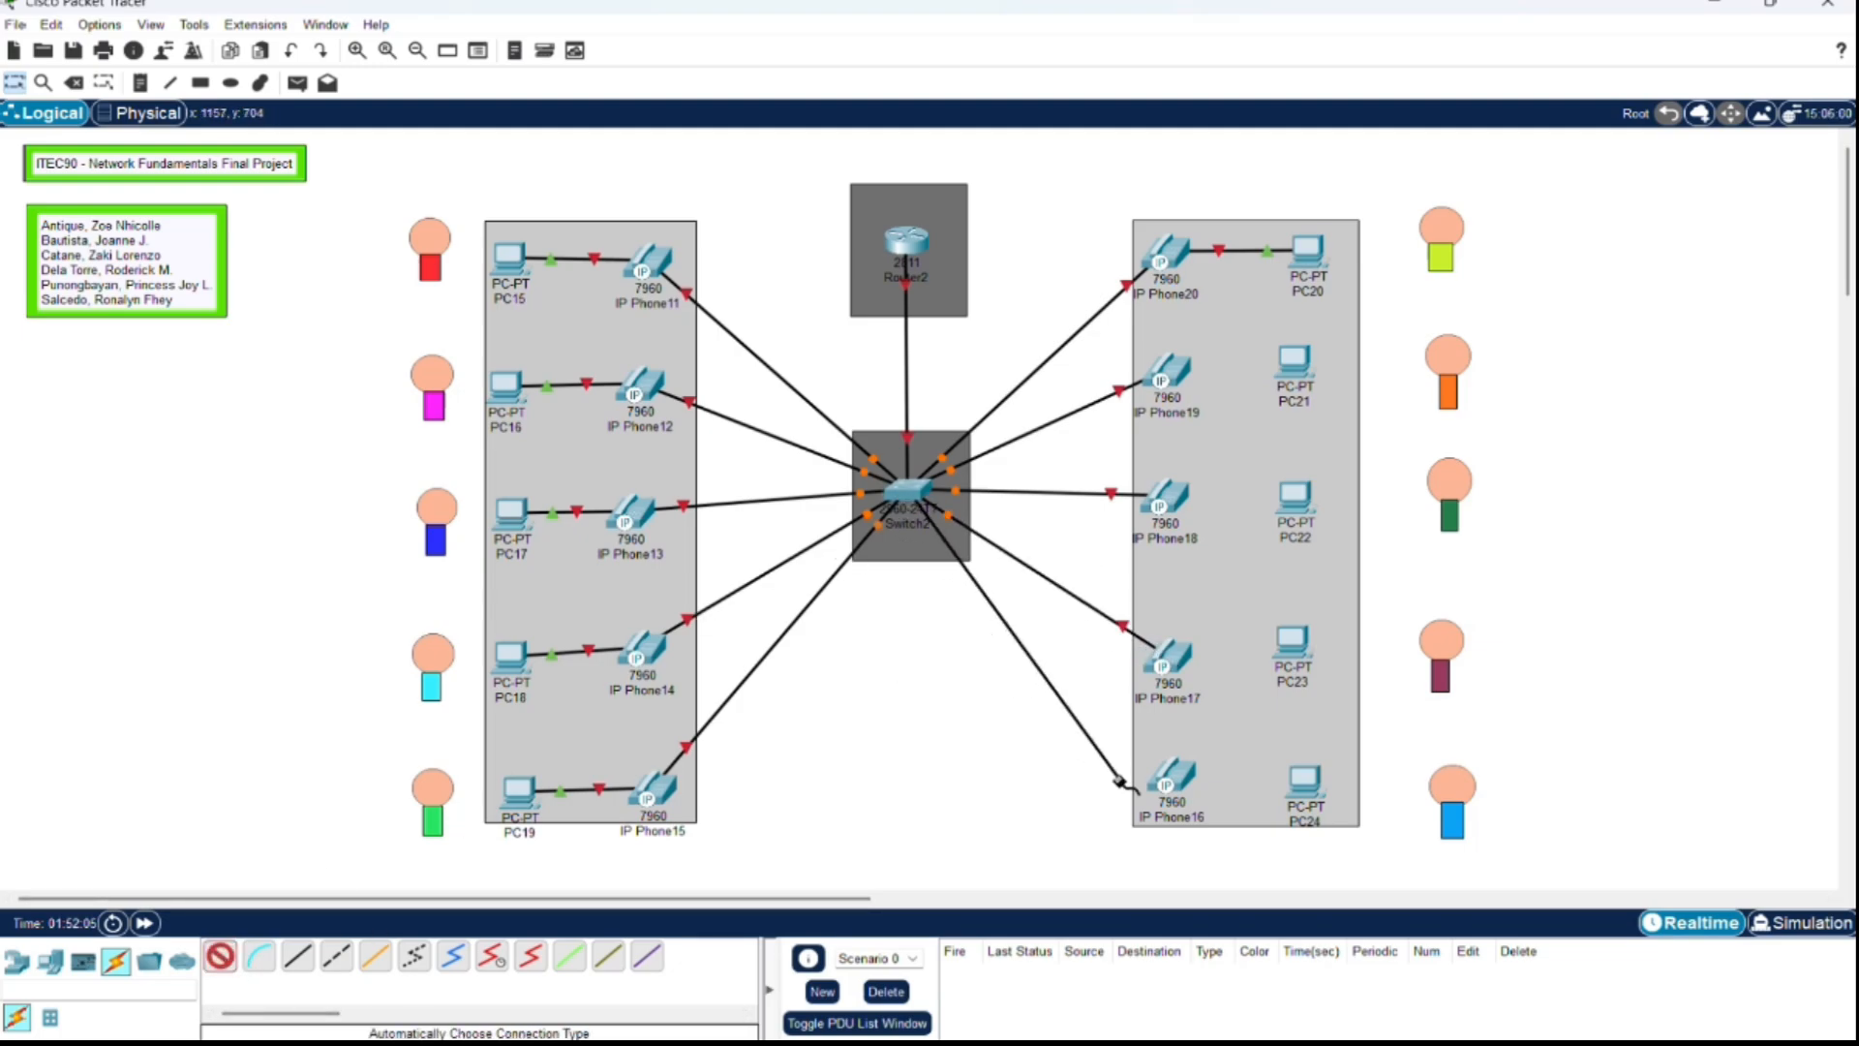
left_click(1170, 779)
Step: Link IP Phones 16, 17, 18 and 19 to PC24, PC23, PC22 and PC21 respectively with automatic connections
left_click(221, 957)
left_click(1171, 774)
left_click(1303, 780)
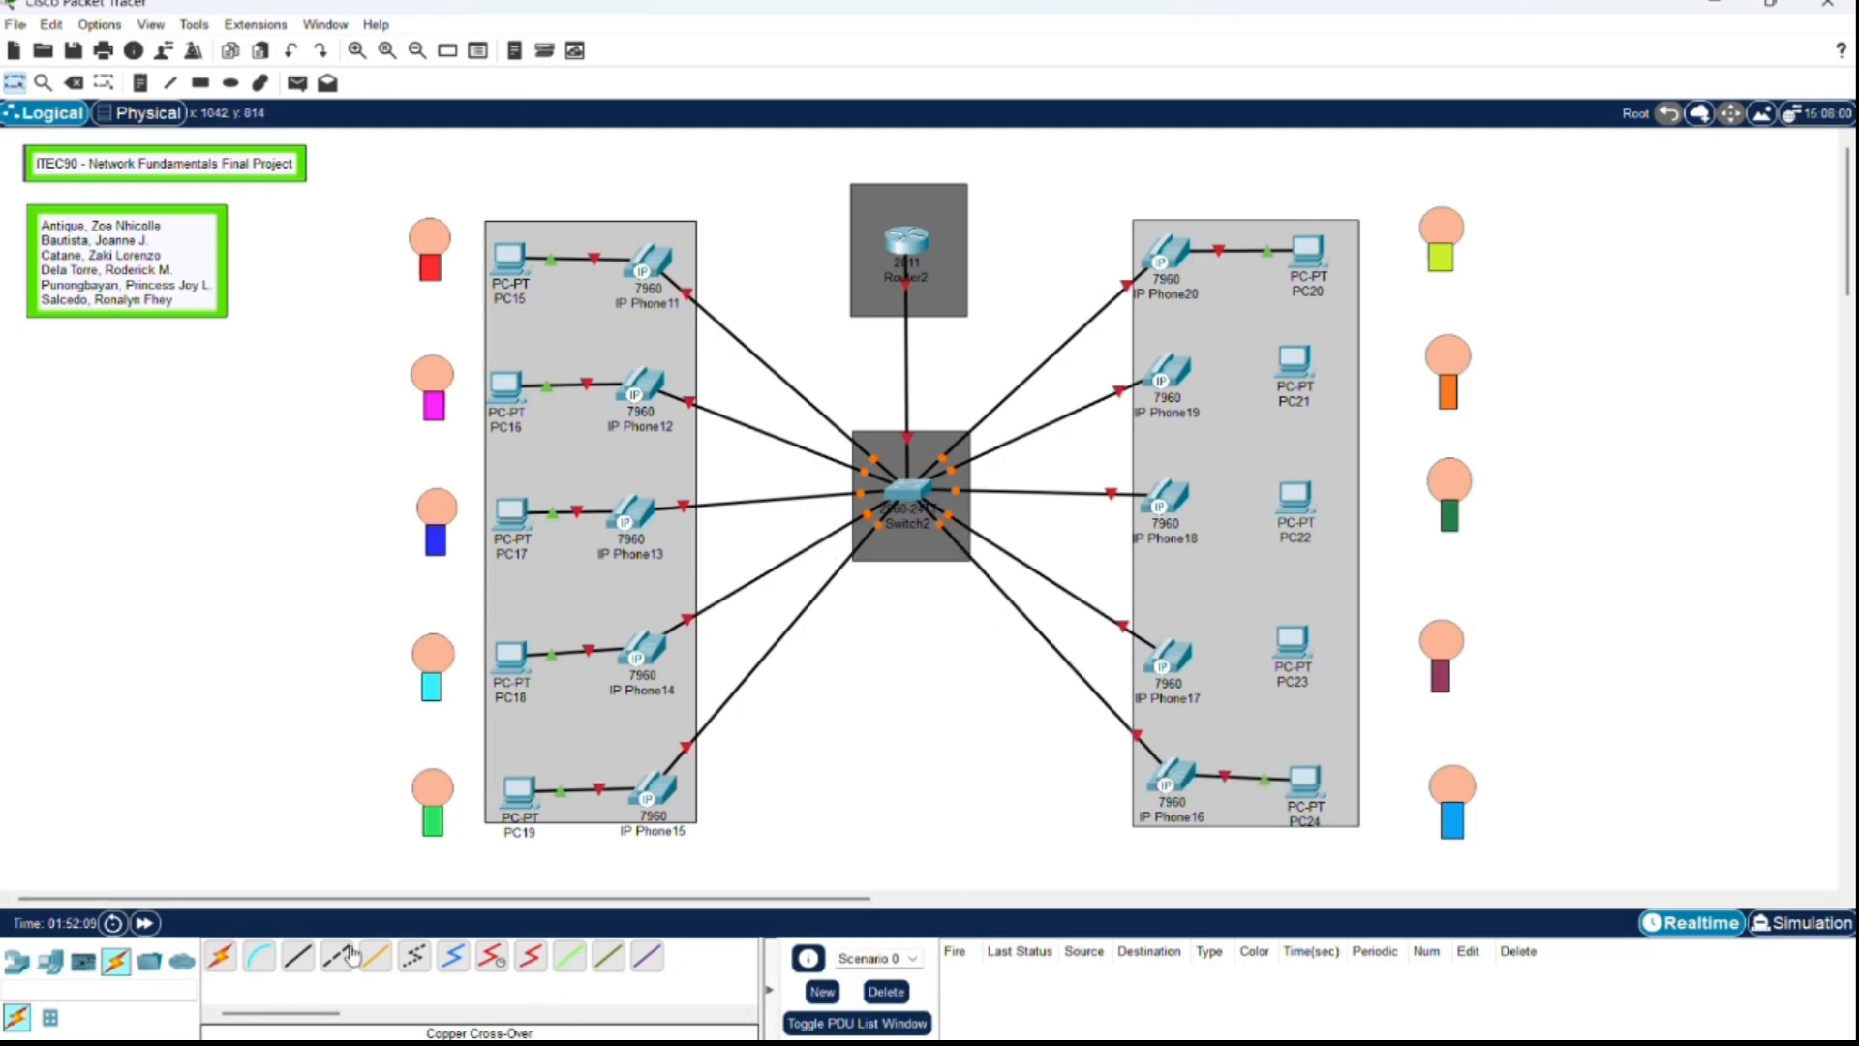
left_click(221, 957)
left_click(1167, 660)
left_click(1293, 641)
left_click(221, 956)
left_click(1169, 499)
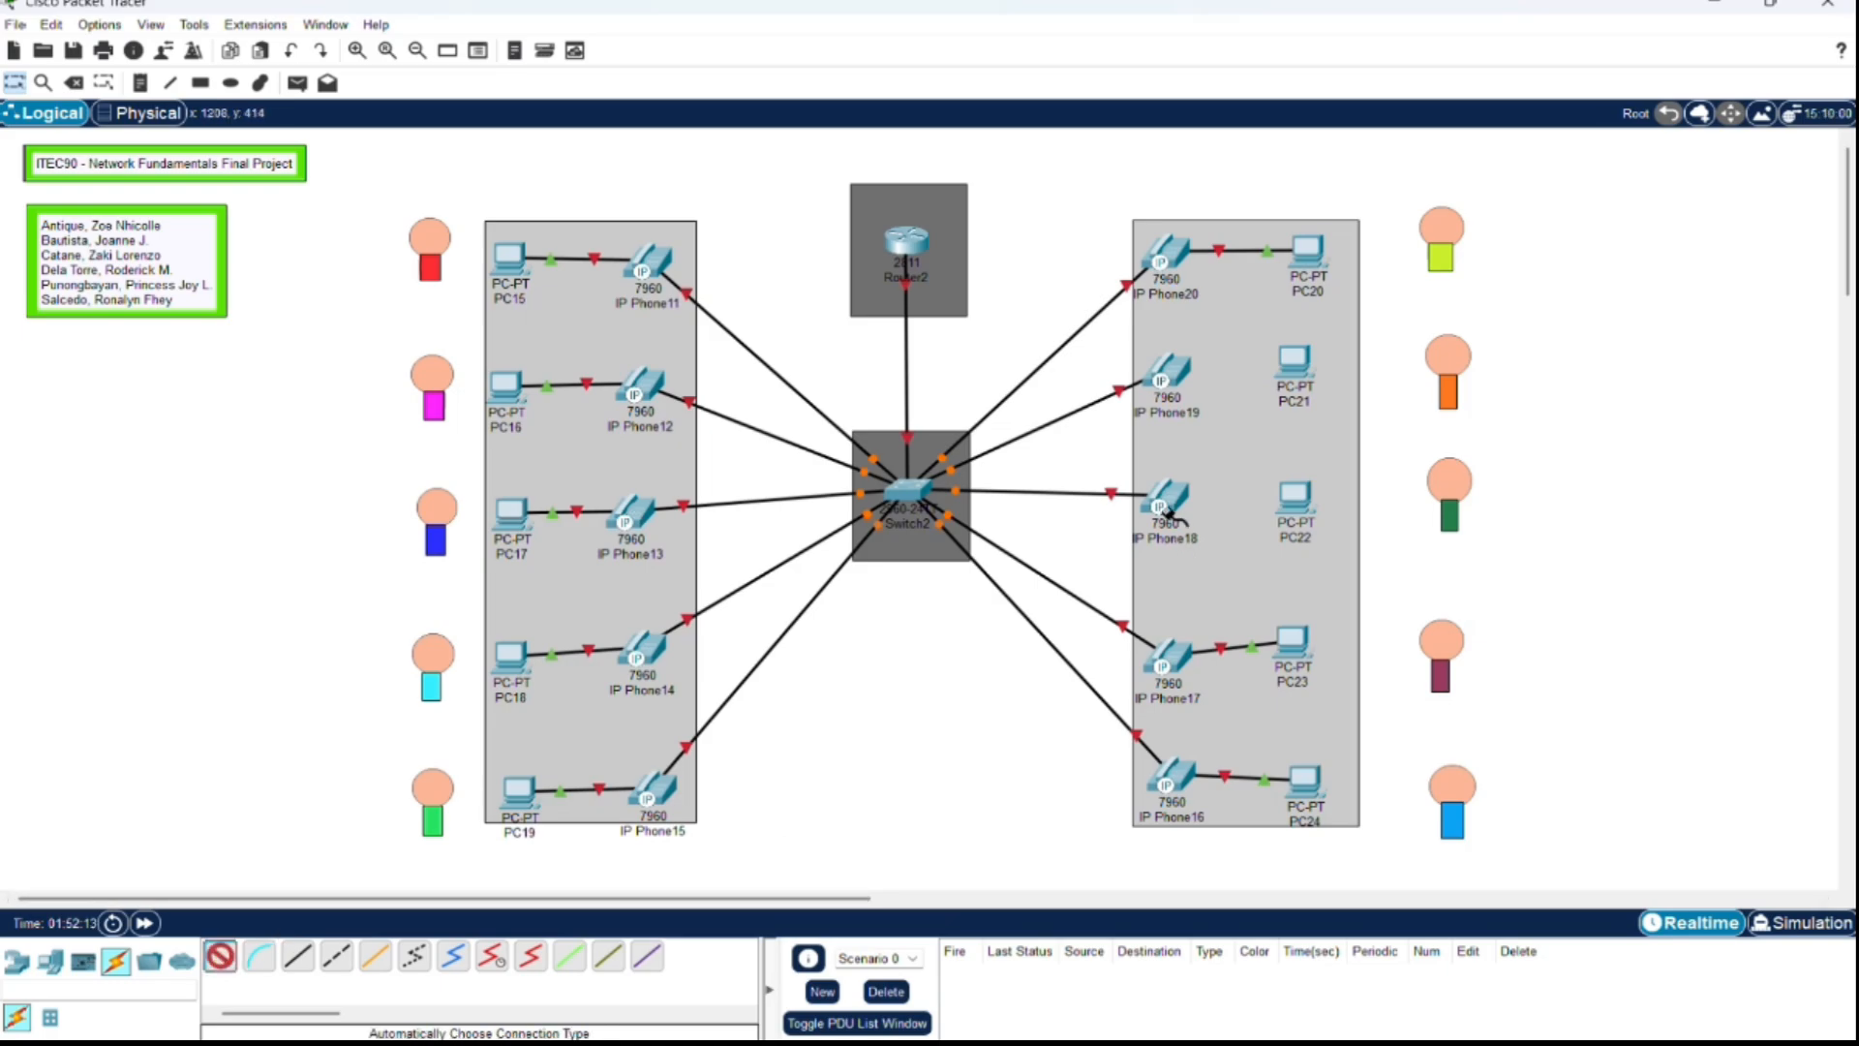
left_click(1295, 497)
left_click(221, 957)
left_click(1167, 372)
left_click(1293, 361)
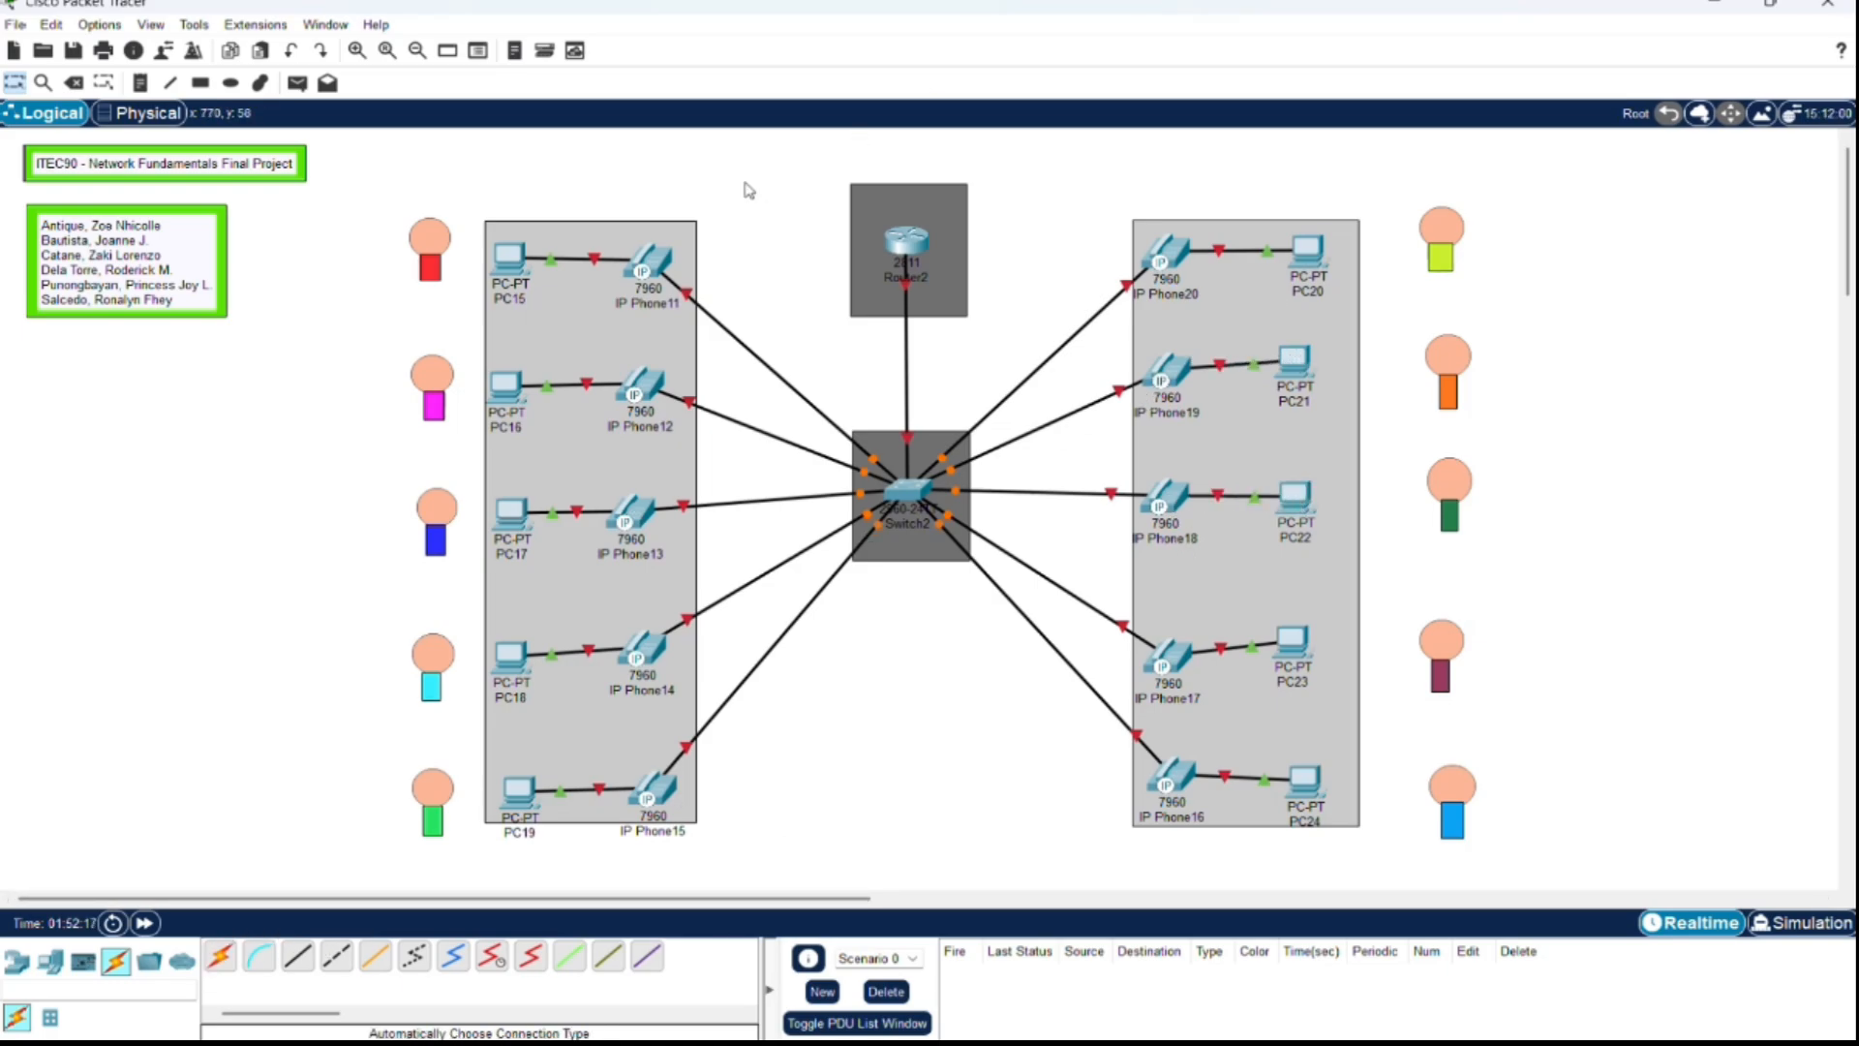
Step: Install the IP_PHONE_POWER_ADAPTER module in IP Phone11, IP Phone12 and IP Phone13 to power them
left_click(649, 262)
left_click(792, 333)
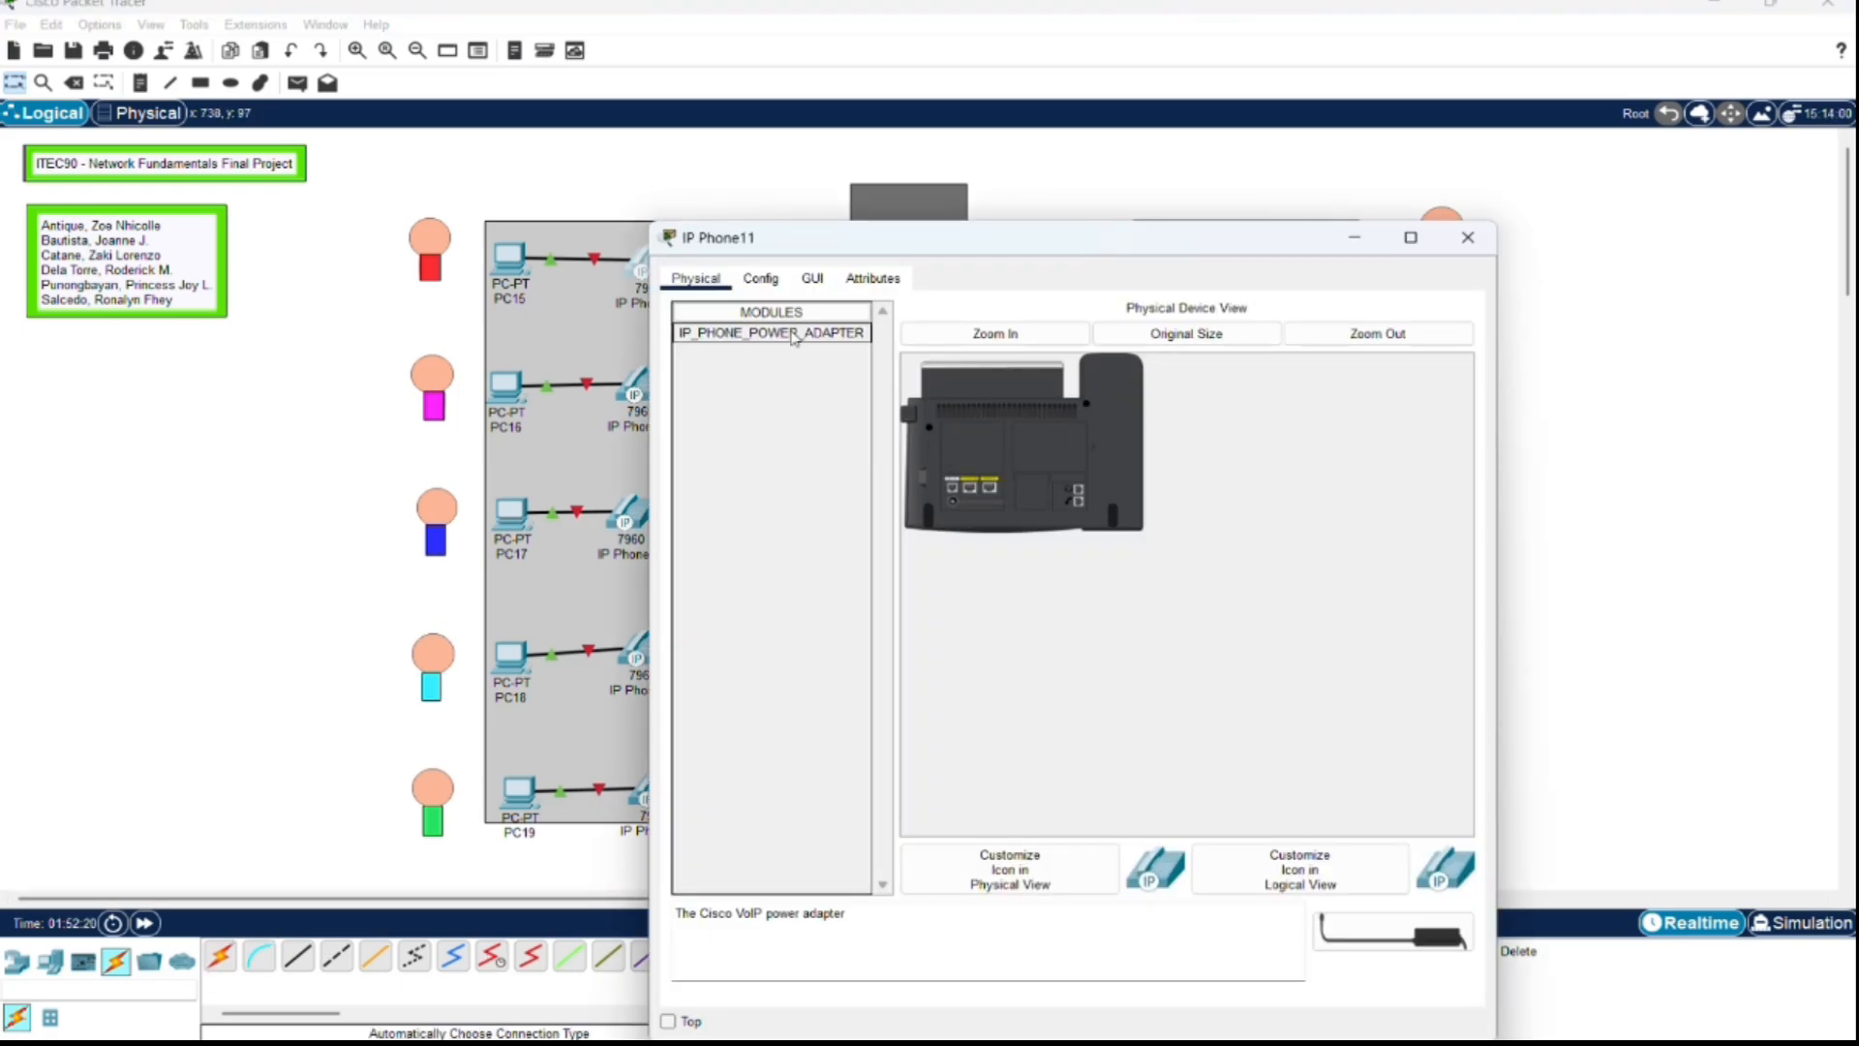
left_click_drag(967, 526, 956, 508)
left_click(342, 524)
left_click(652, 370)
left_click_drag(801, 333, 957, 510)
left_click(367, 532)
left_click(628, 513)
left_click_drag(759, 333, 955, 505)
left_click(373, 552)
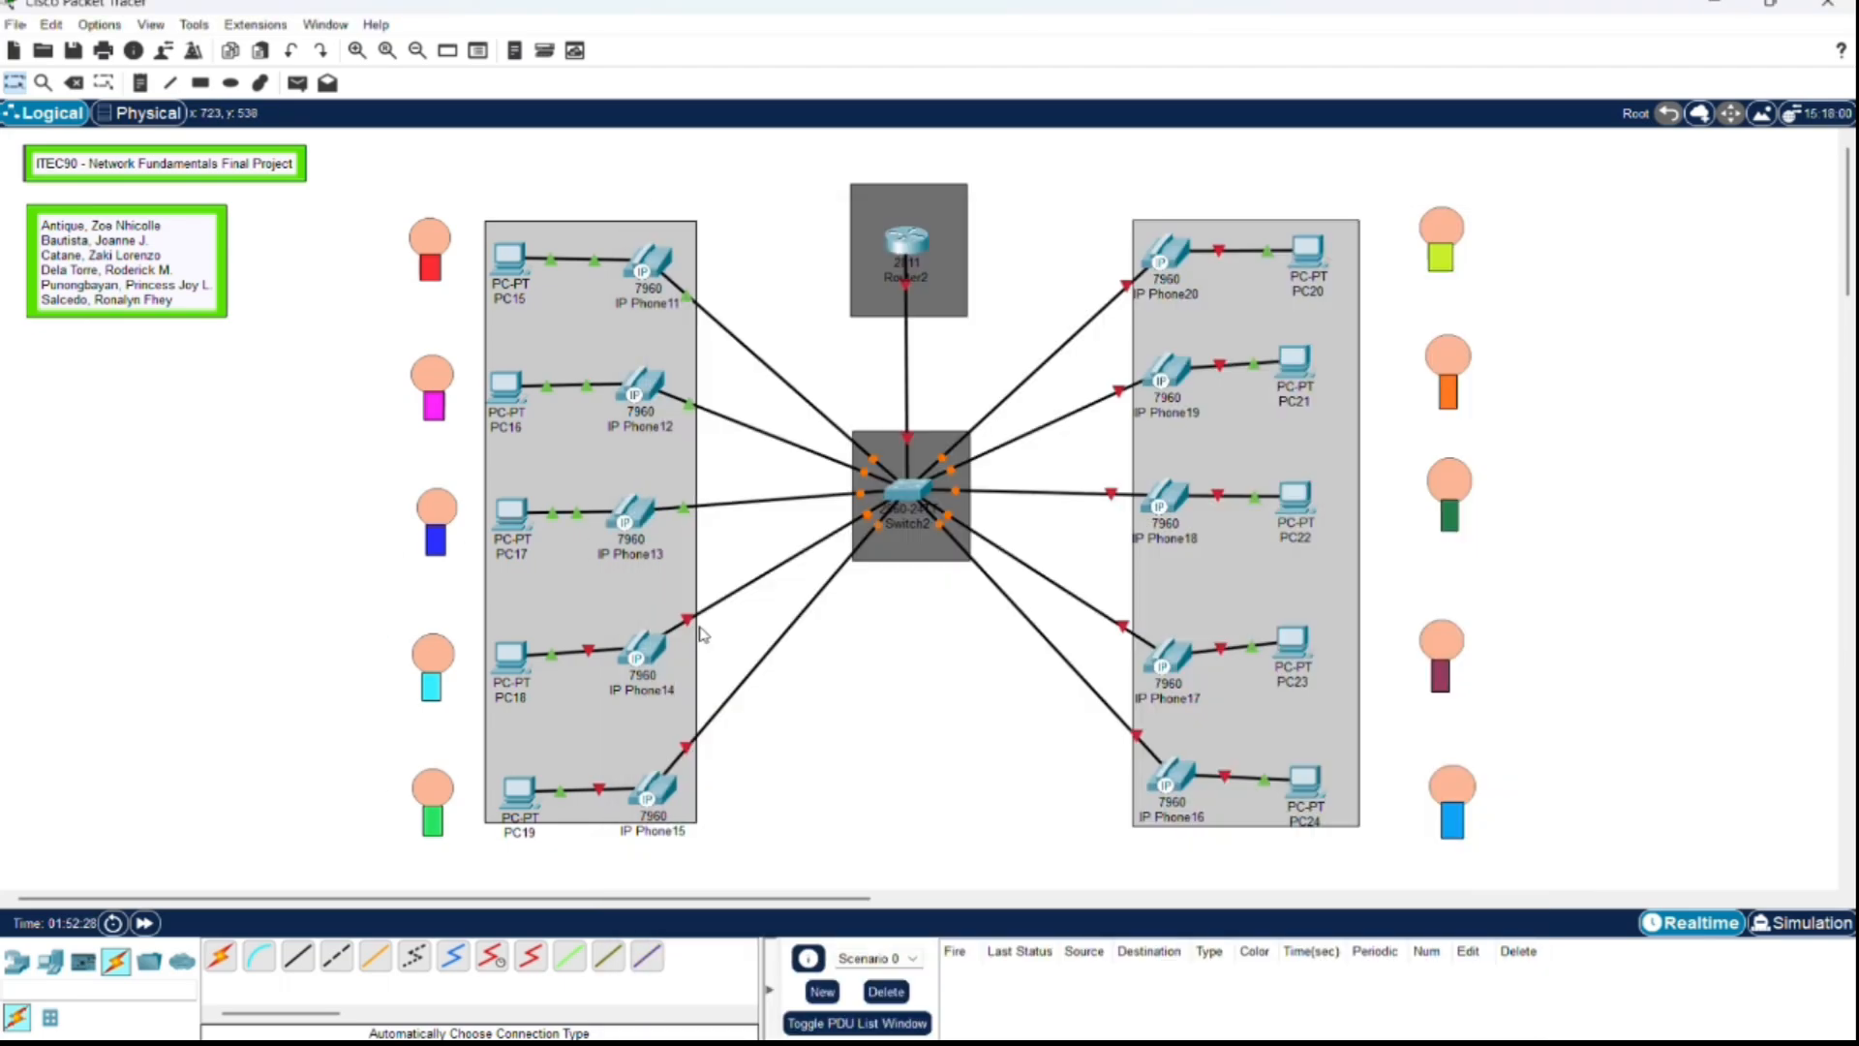
Step: Install the IP_PHONE_POWER_ADAPTER module in IP Phone14 and IP Phone15 at the left table
left_click(647, 653)
left_click_drag(794, 333, 953, 505)
left_click(447, 460)
left_click(653, 800)
left_click_drag(794, 333, 953, 504)
left_click(291, 581)
Step: Install the IP_PHONE_POWER_ADAPTER module in IP Phone20 and IP Phone19 at the right table
left_click(1165, 253)
left_click_drag(775, 339, 955, 509)
left_click(591, 456)
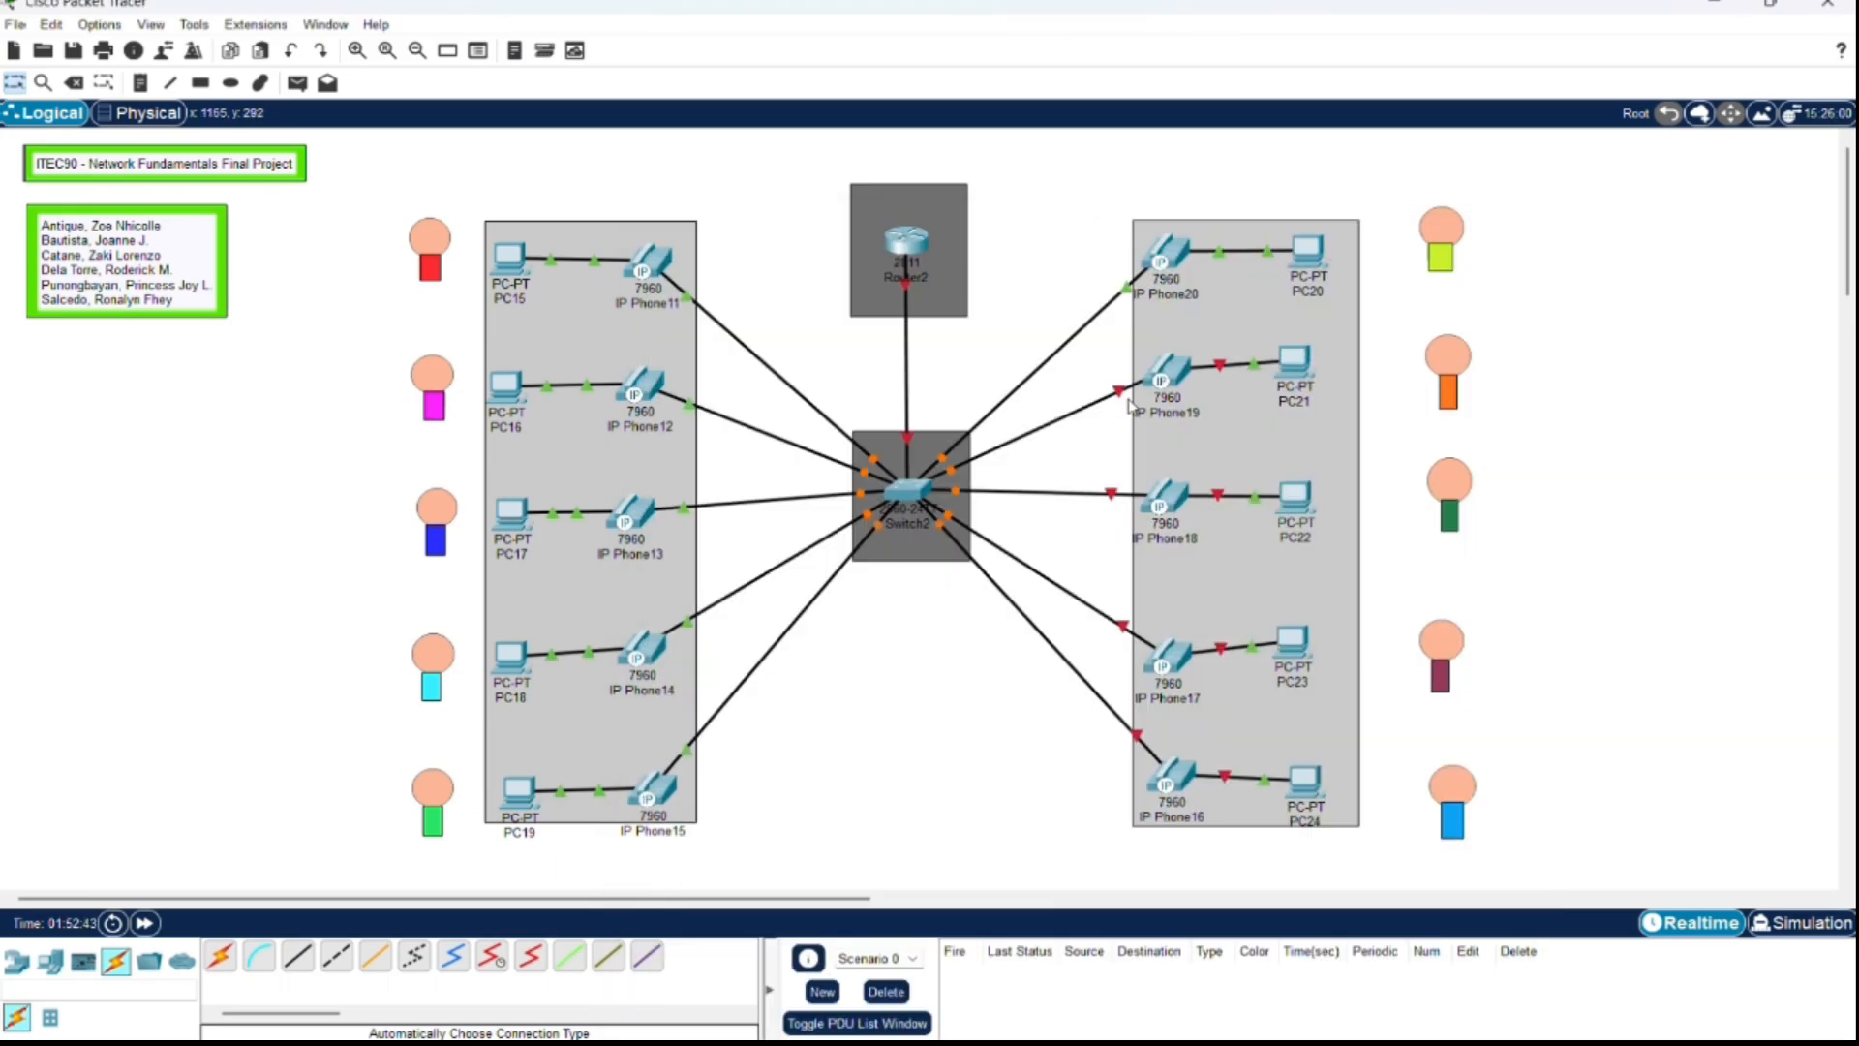
left_click(1177, 388)
left_click_drag(816, 335, 956, 506)
left_click(1033, 180)
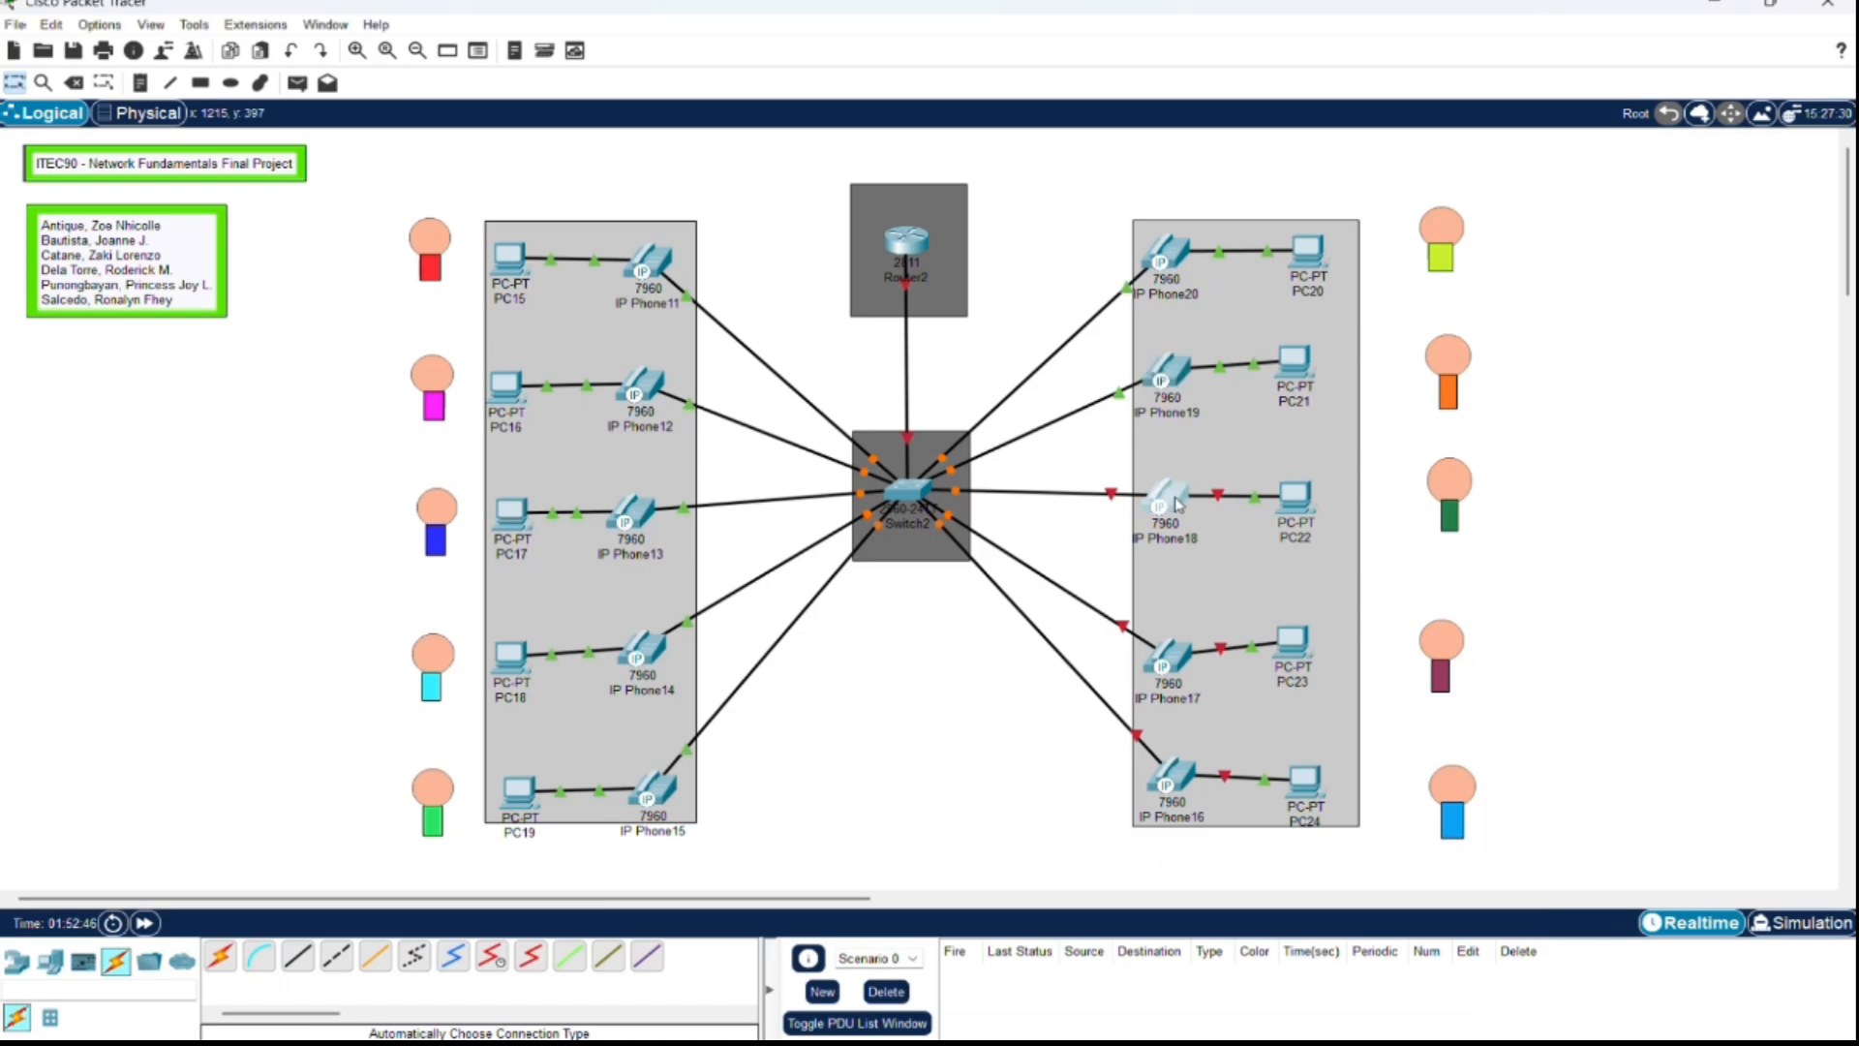
Step: Install the IP_PHONE_POWER_ADAPTER module in IP Phone18, IP Phone17 and IP Phone16
left_click(1175, 512)
left_click_drag(816, 335, 958, 510)
left_click(1051, 187)
left_click(1172, 649)
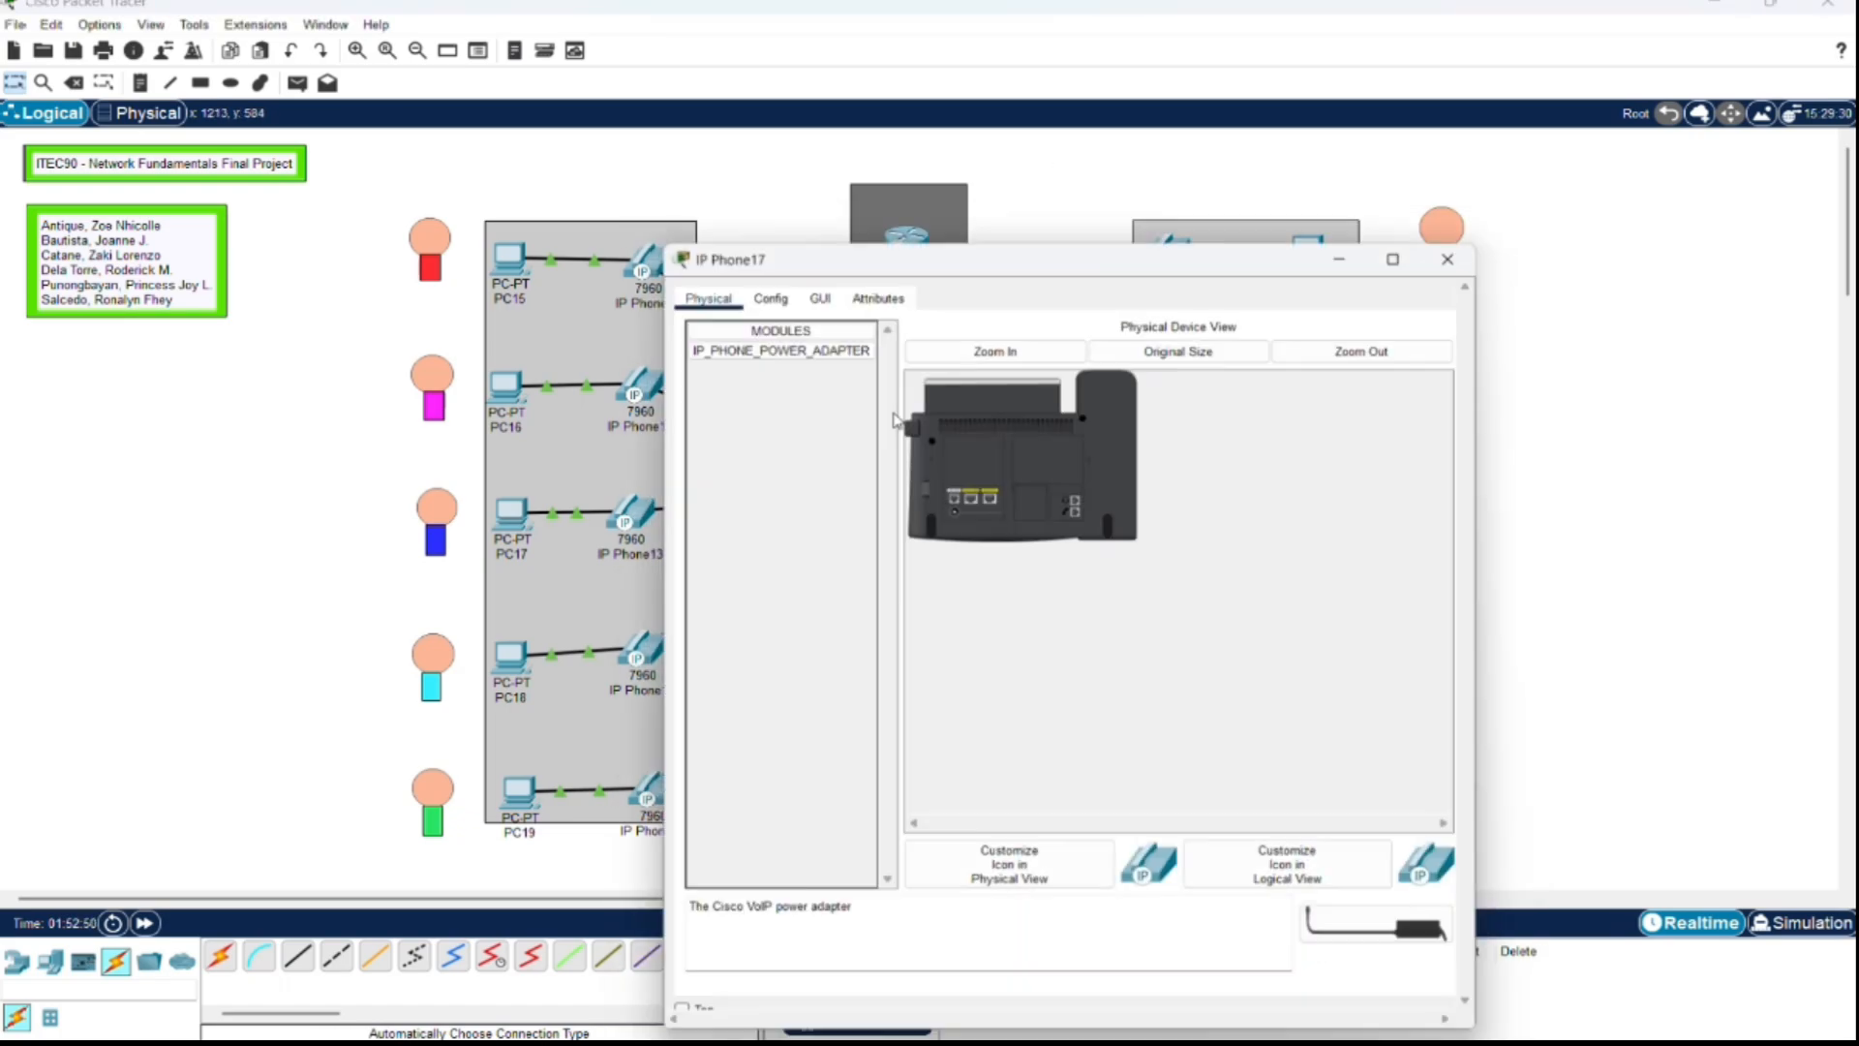
left_click_drag(816, 335, 958, 510)
left_click(1056, 189)
left_click(1172, 771)
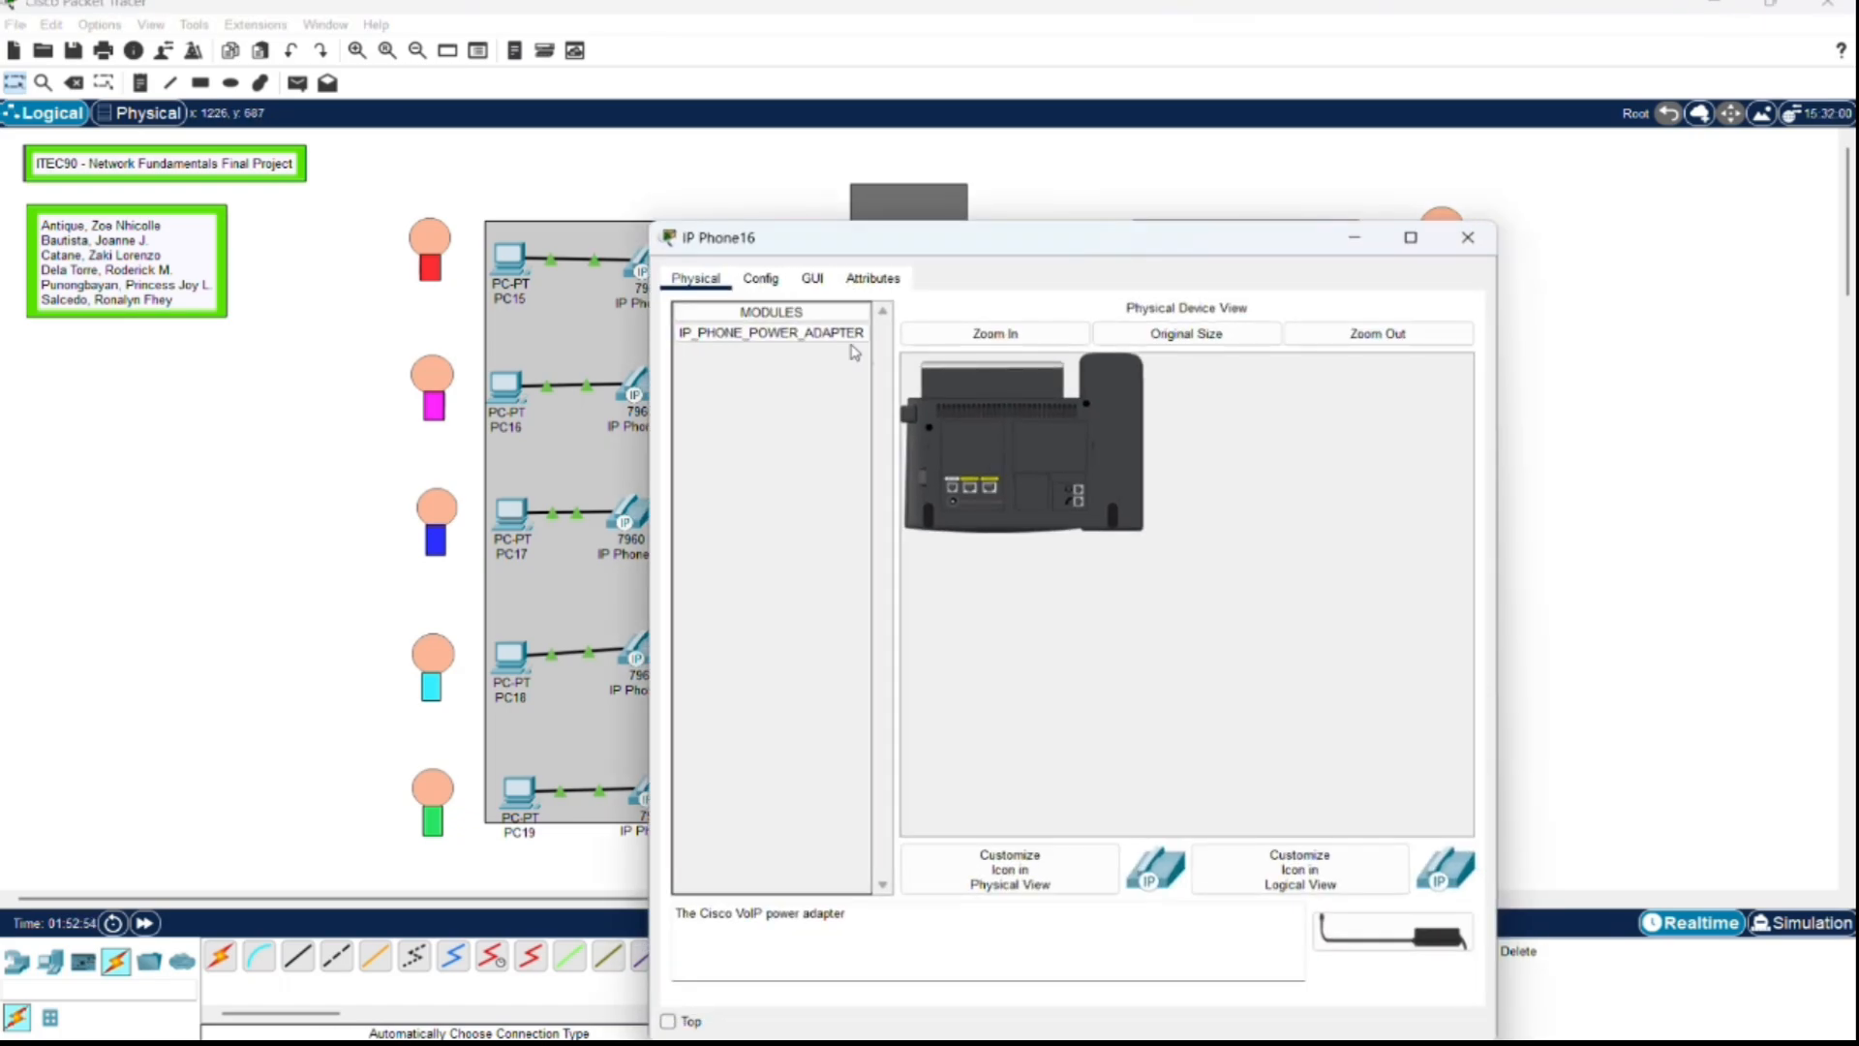
left_click_drag(847, 336, 958, 508)
left_click(1079, 179)
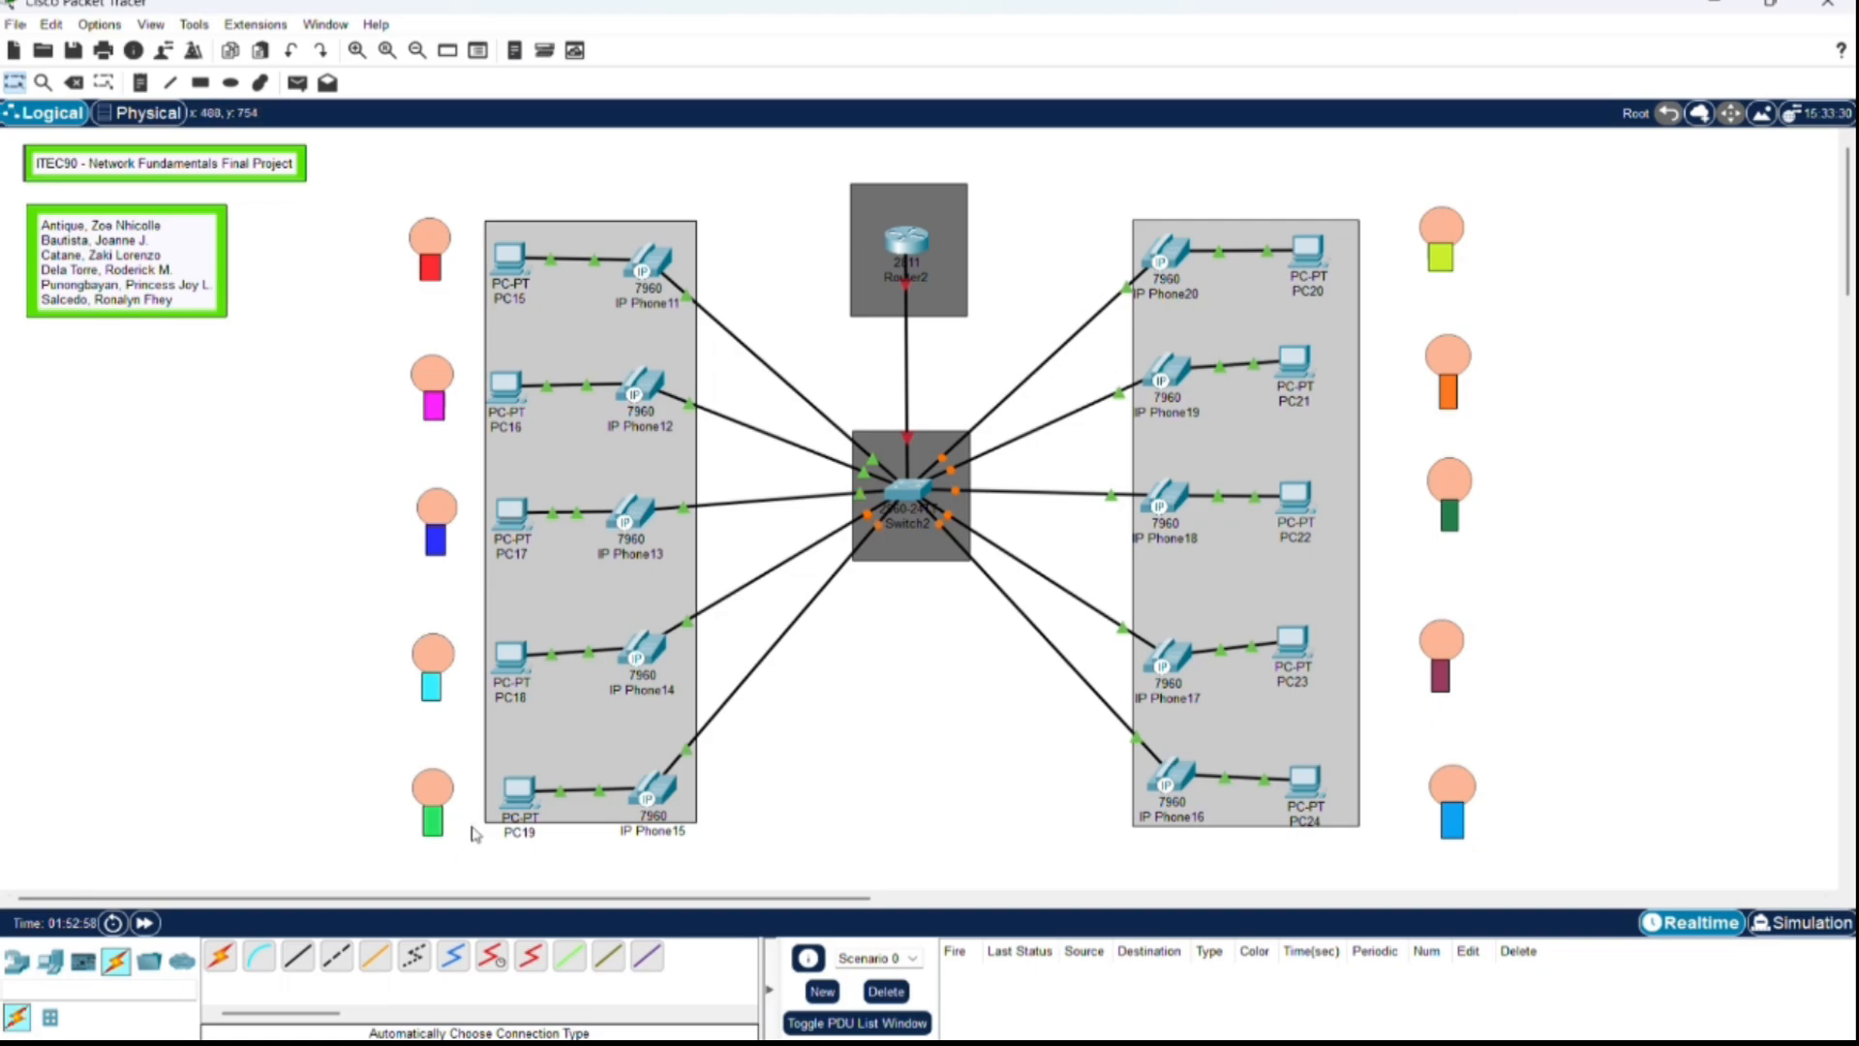
Step: Fast-forward the network time twice so the switch links come up
left_click(146, 923)
left_click(145, 923)
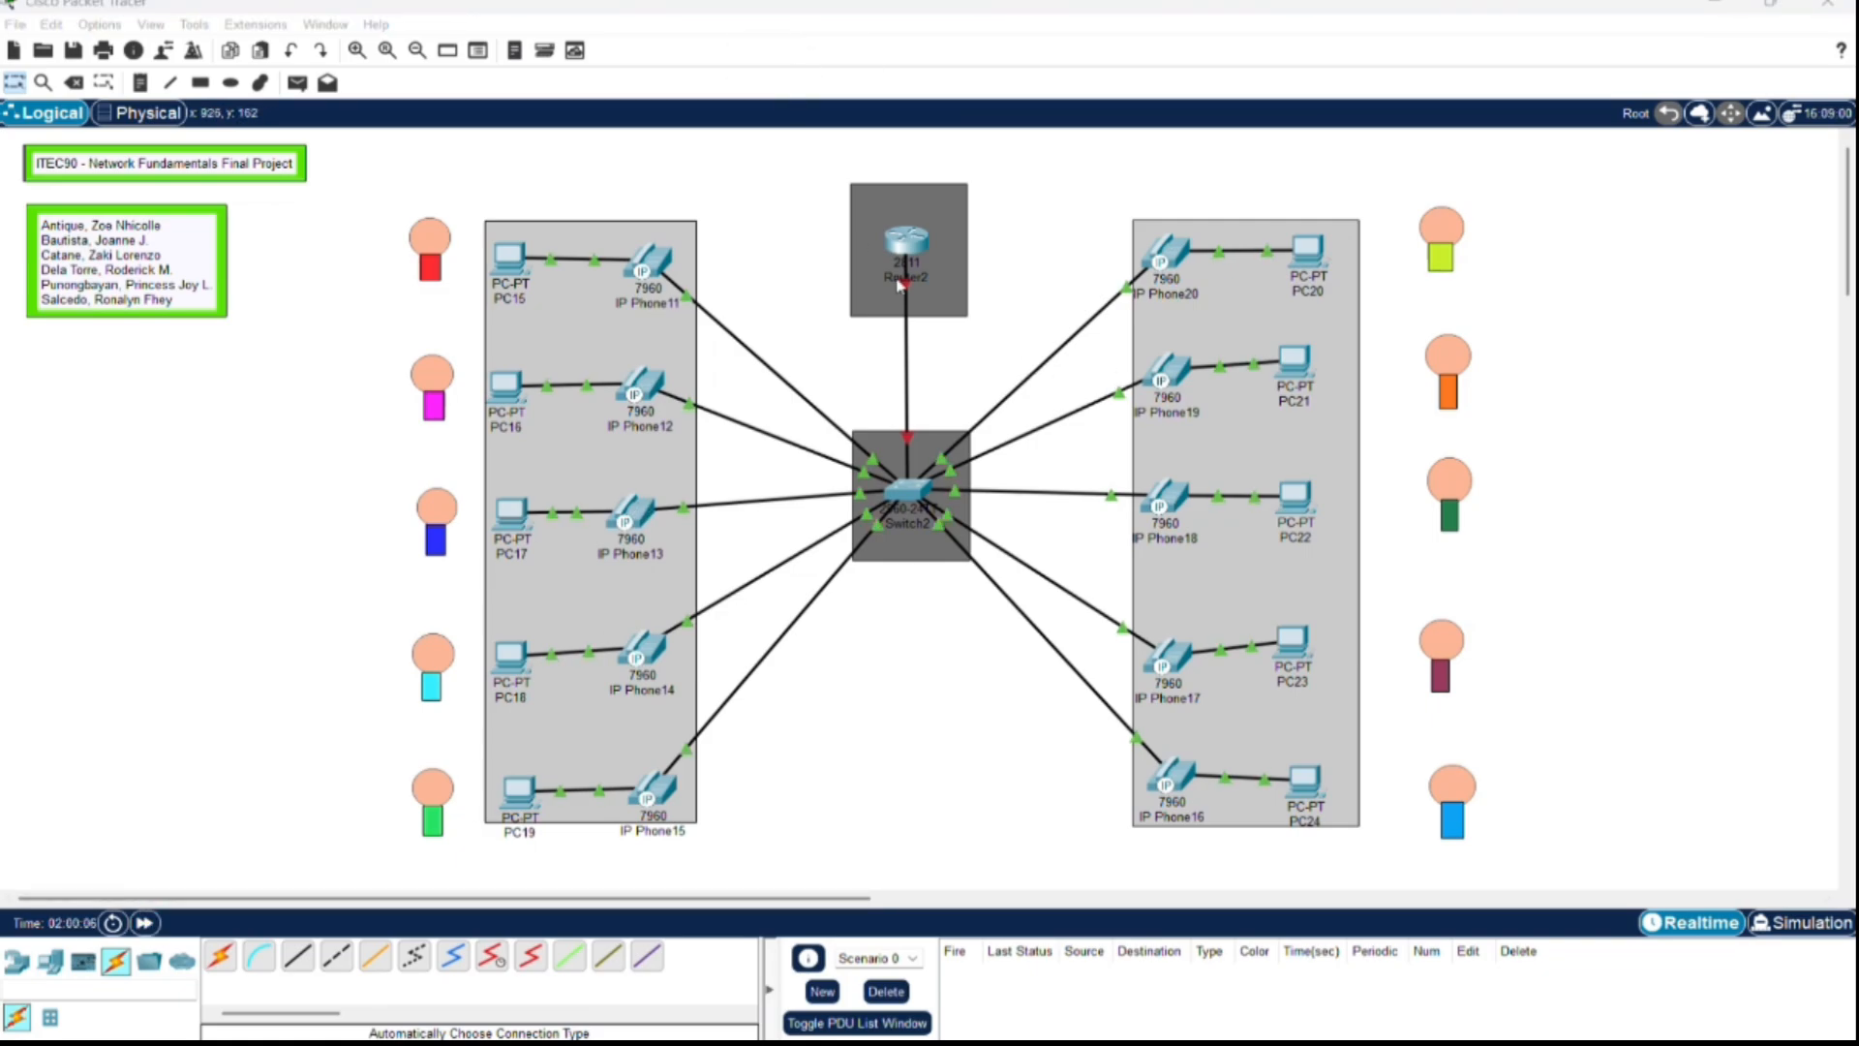
Step: Open the command line of Switch2 and enter global configuration mode with en and conf t
left_click(907, 491)
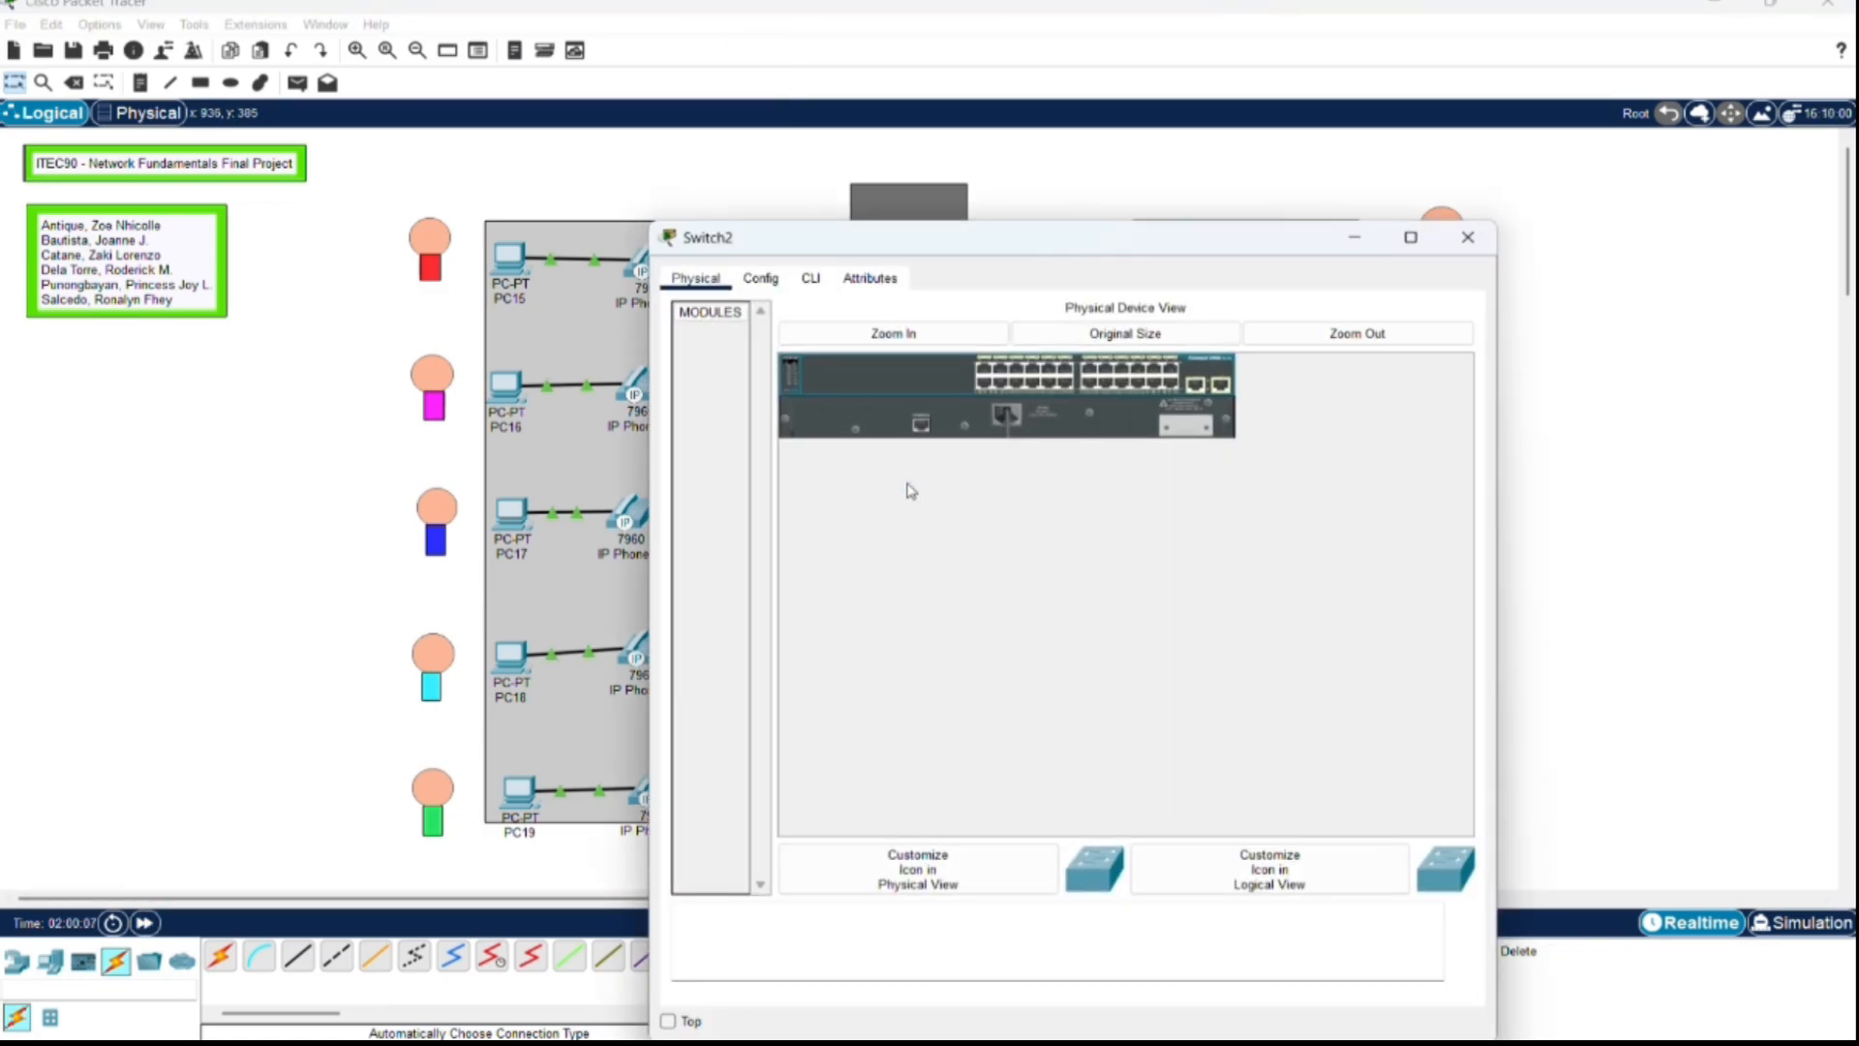
left_click(810, 278)
left_click(1362, 938)
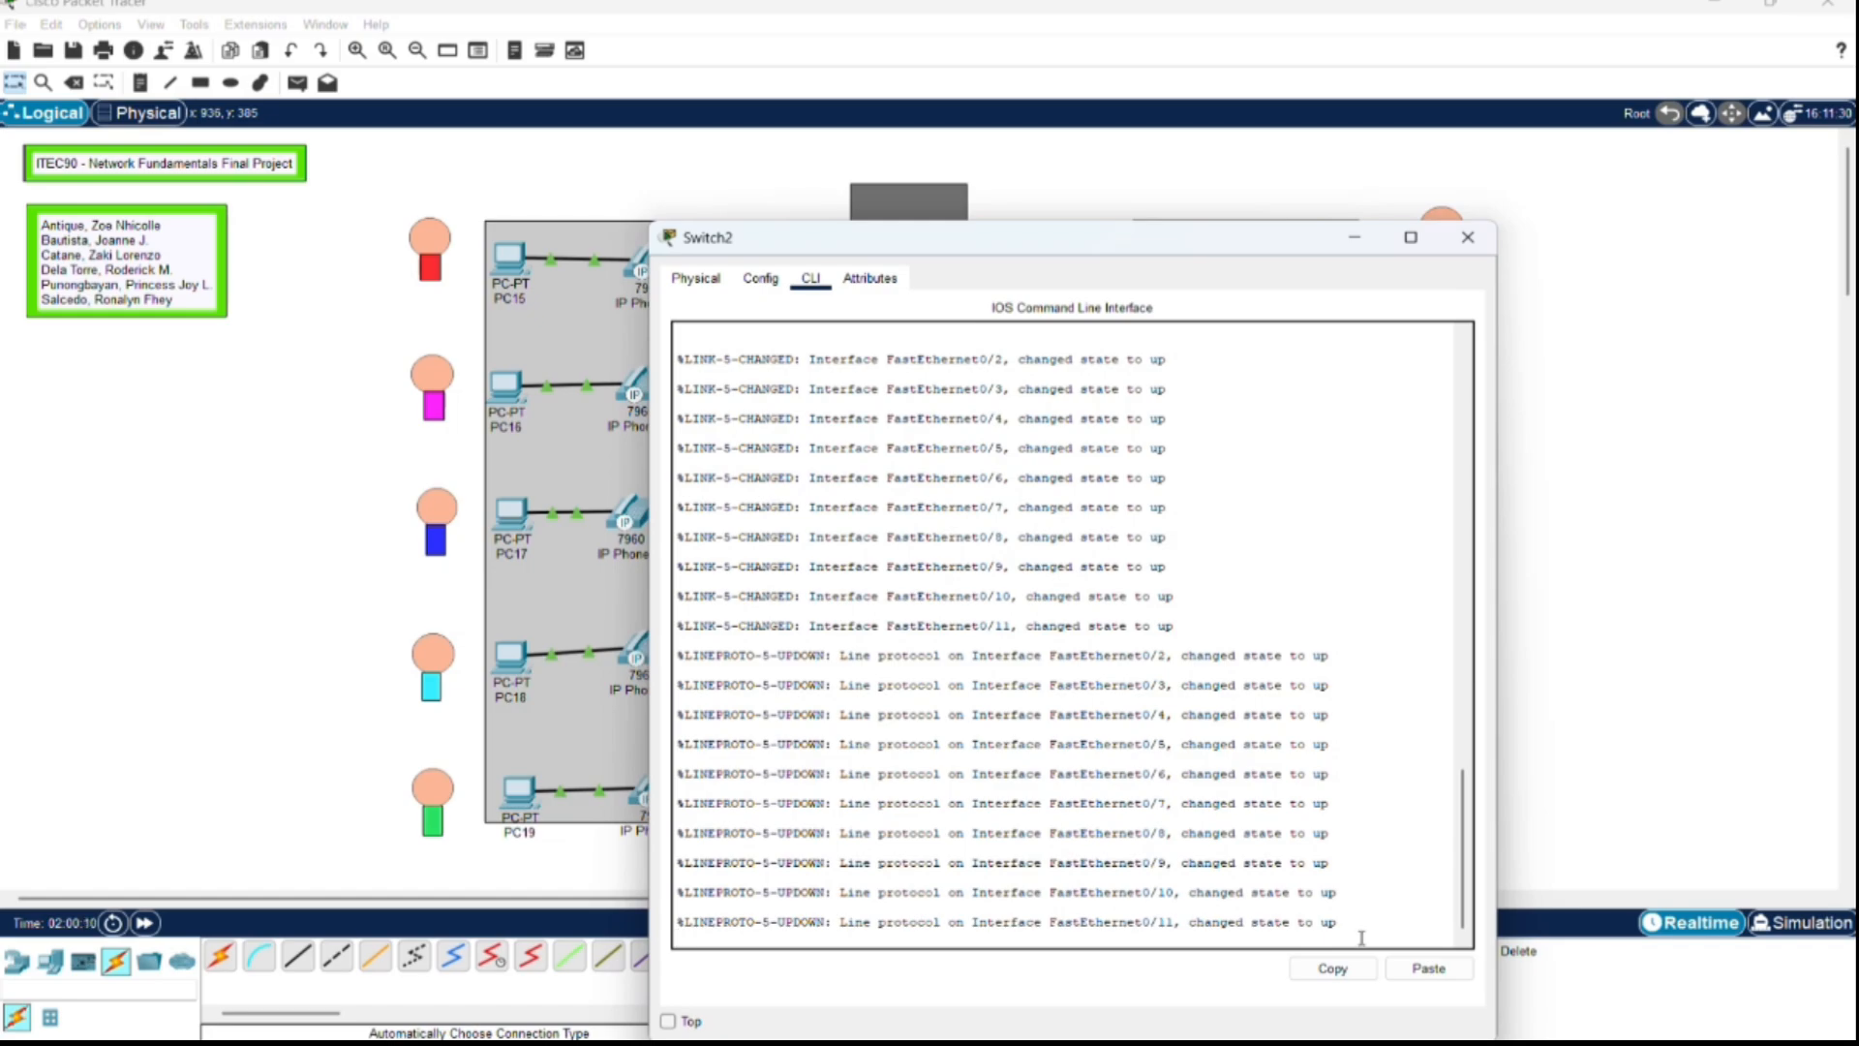
key("Return")
key("Return")
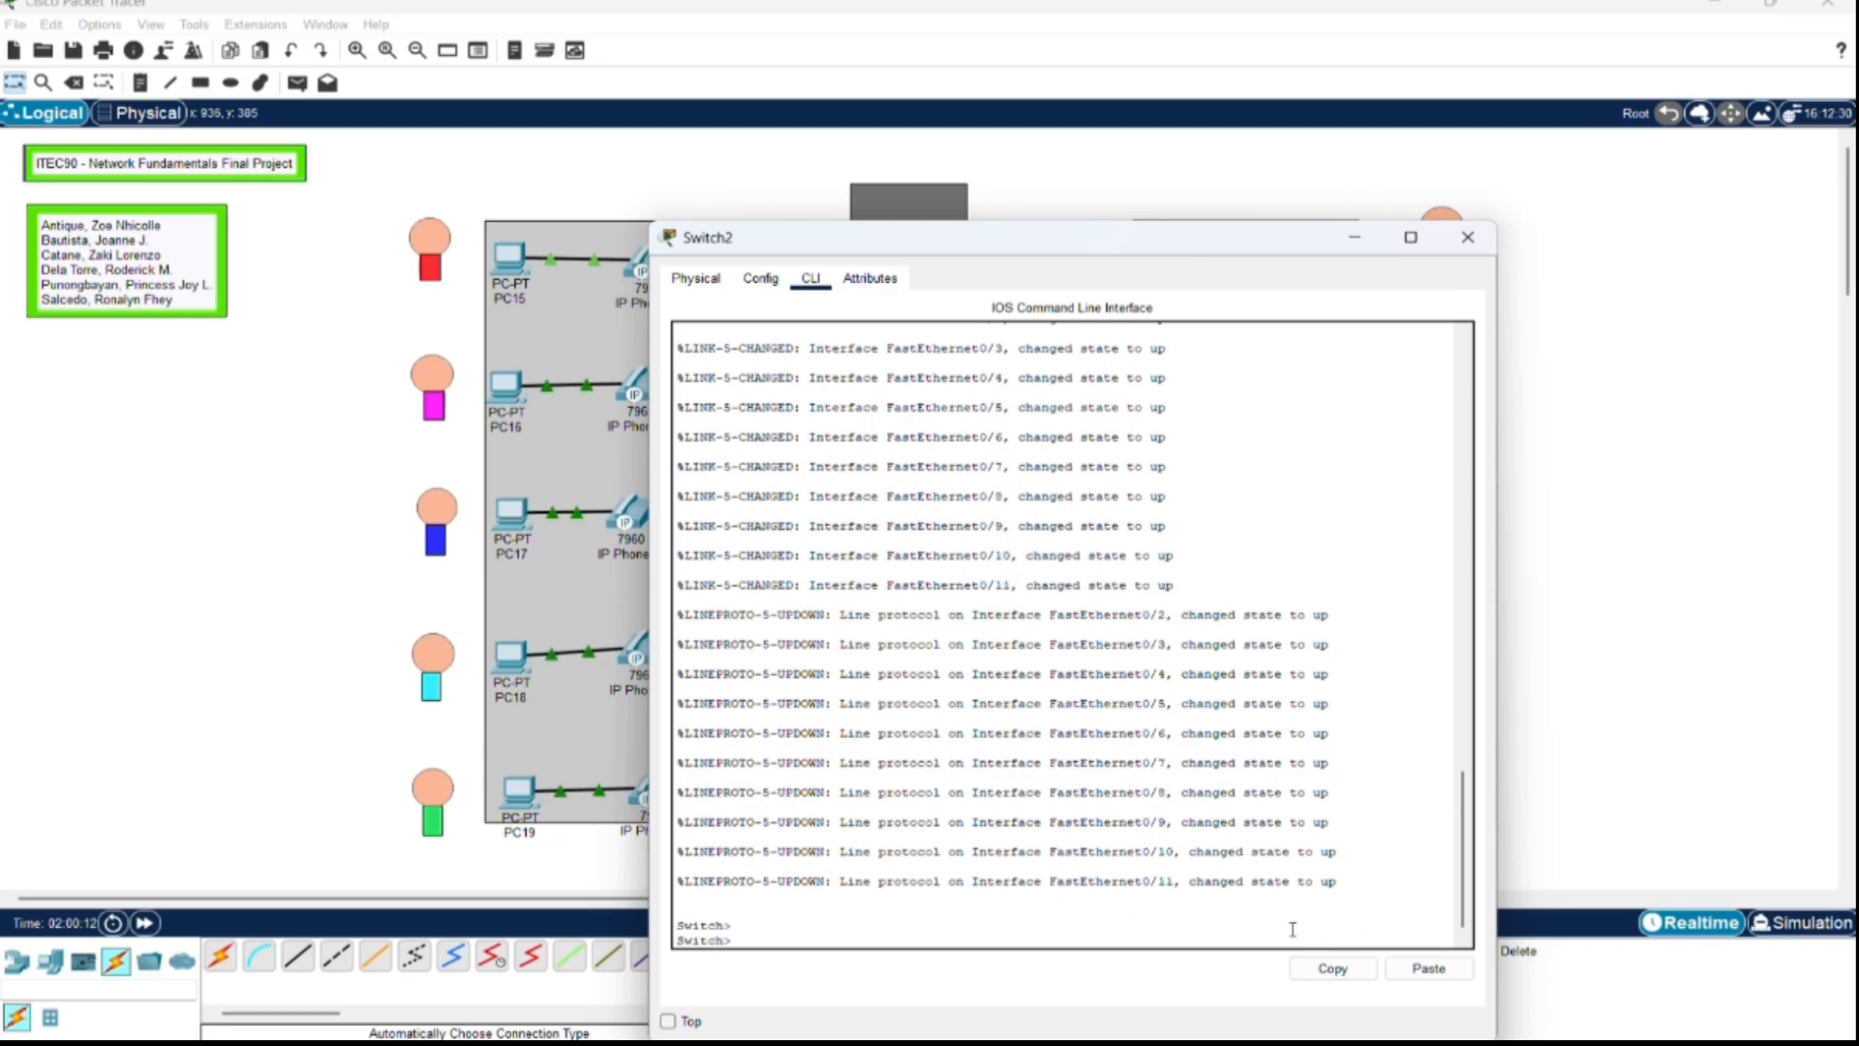
type("en")
key("Return")
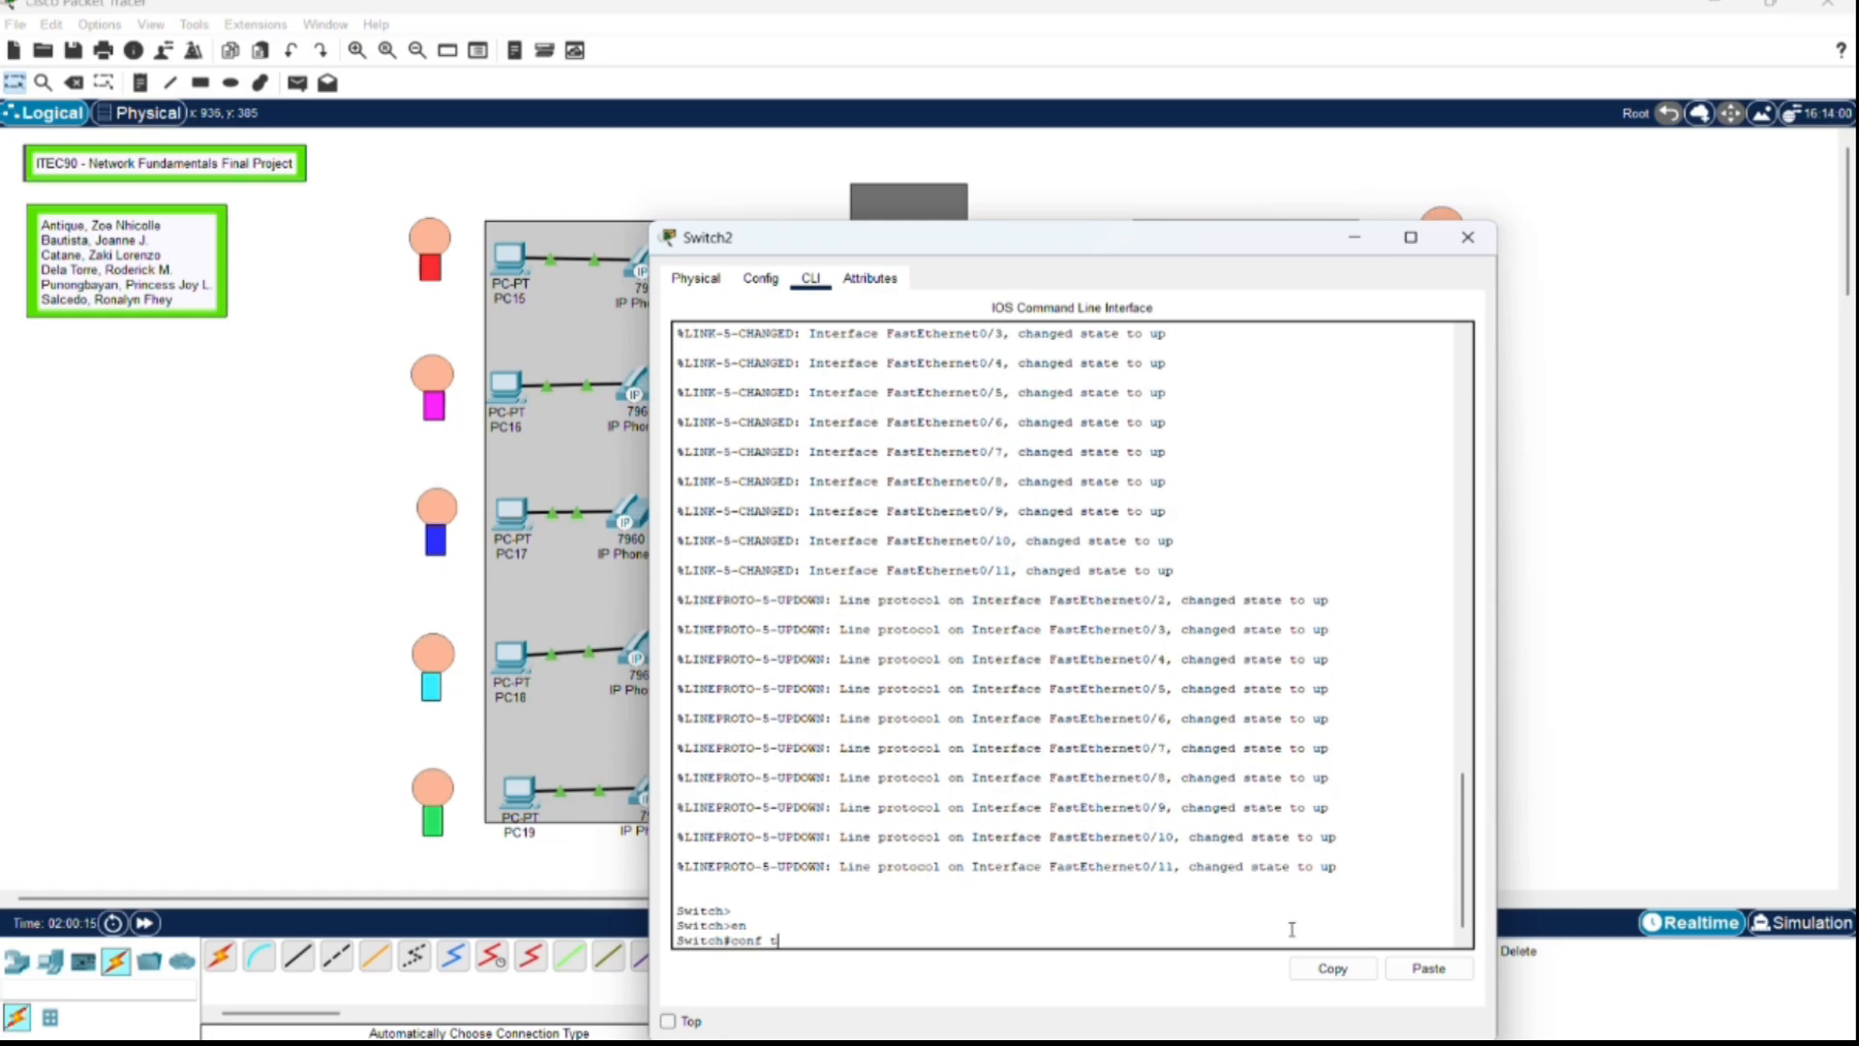
type("conf t")
key("Return")
key("Return")
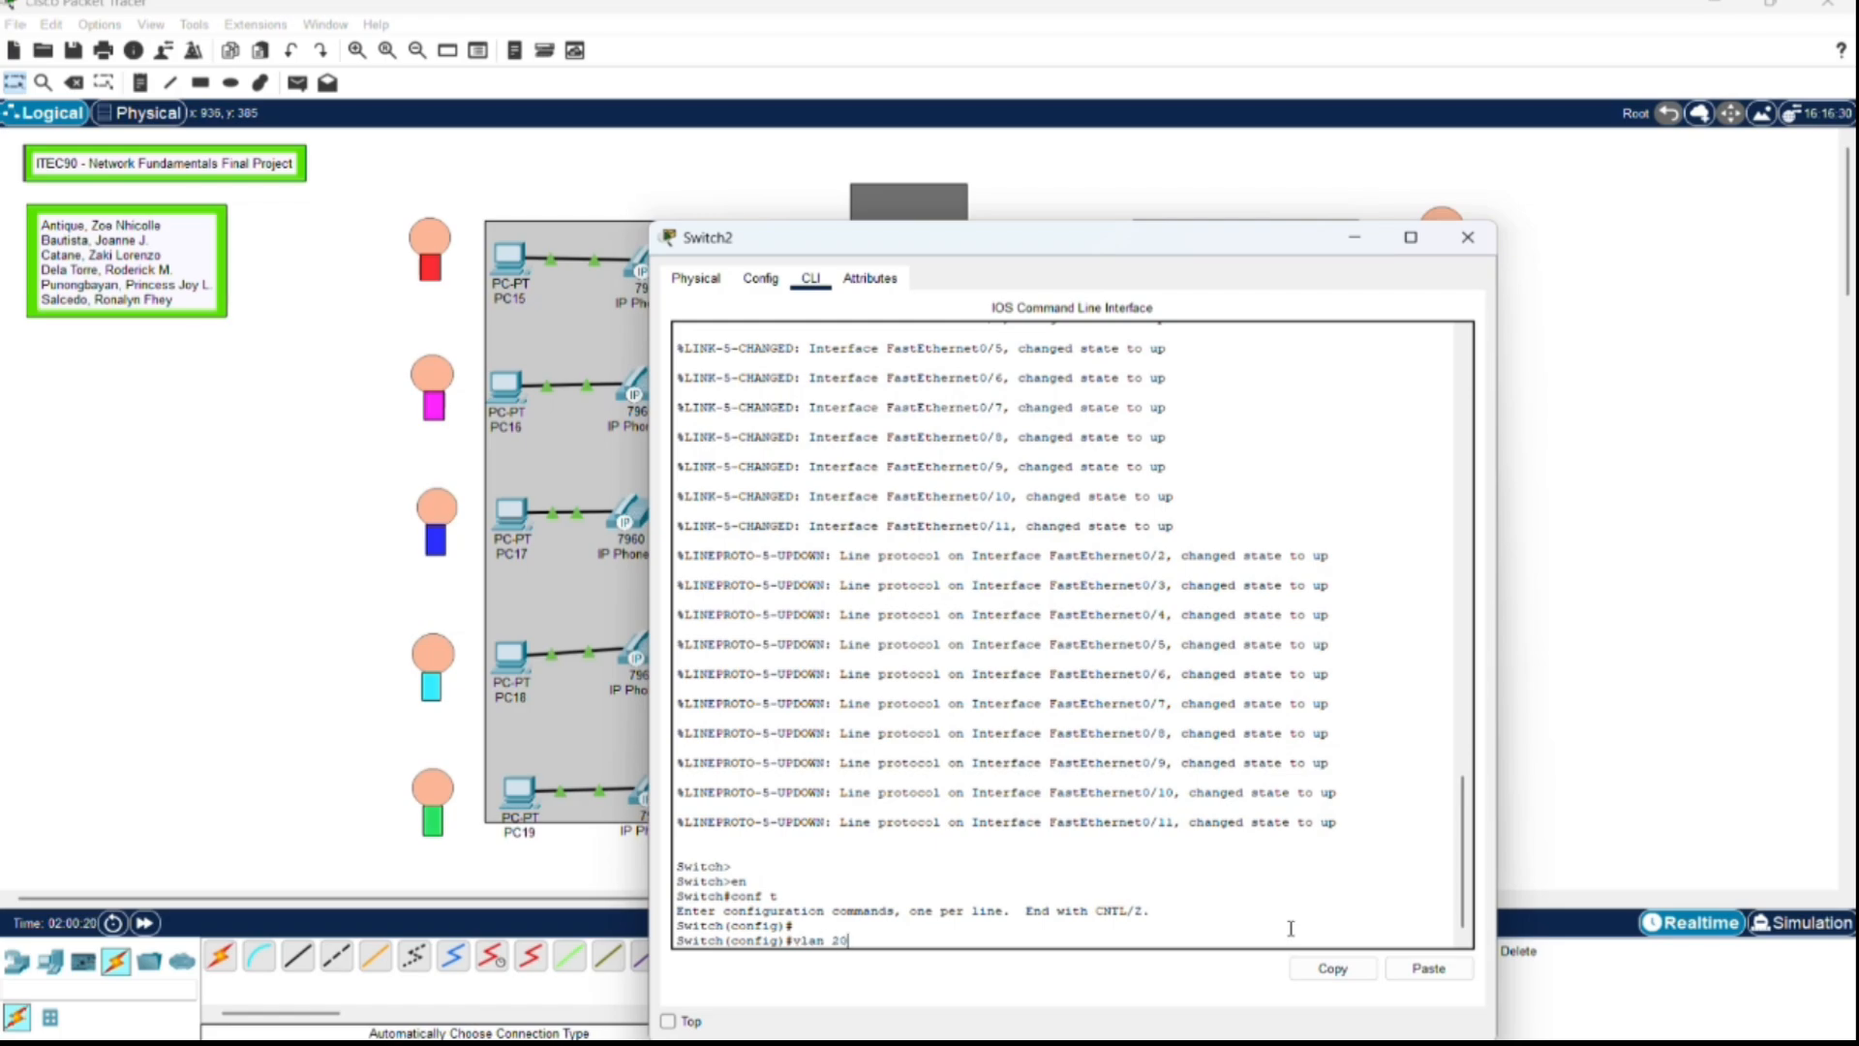
Step: Create VLAN 20 on Switch2, name it VOICE, and return to global configuration mode
key("Return")
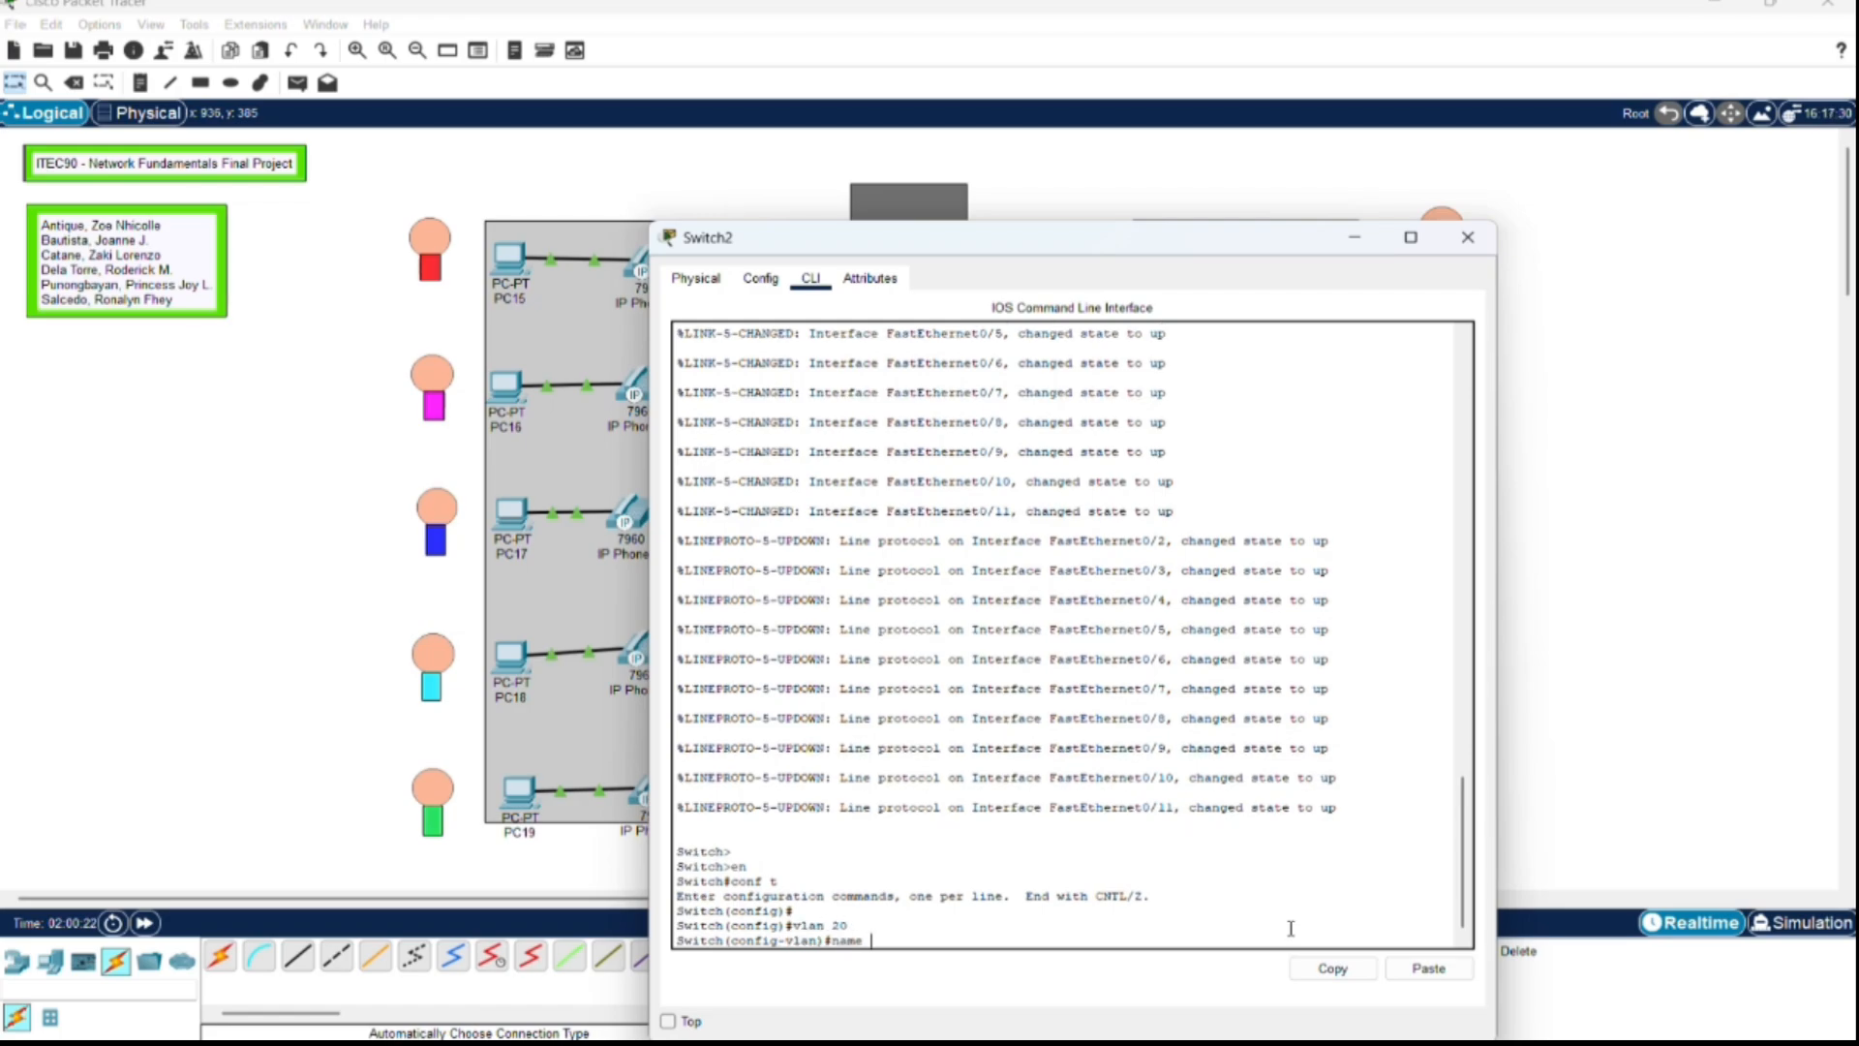
type("name VOICE")
key("Return")
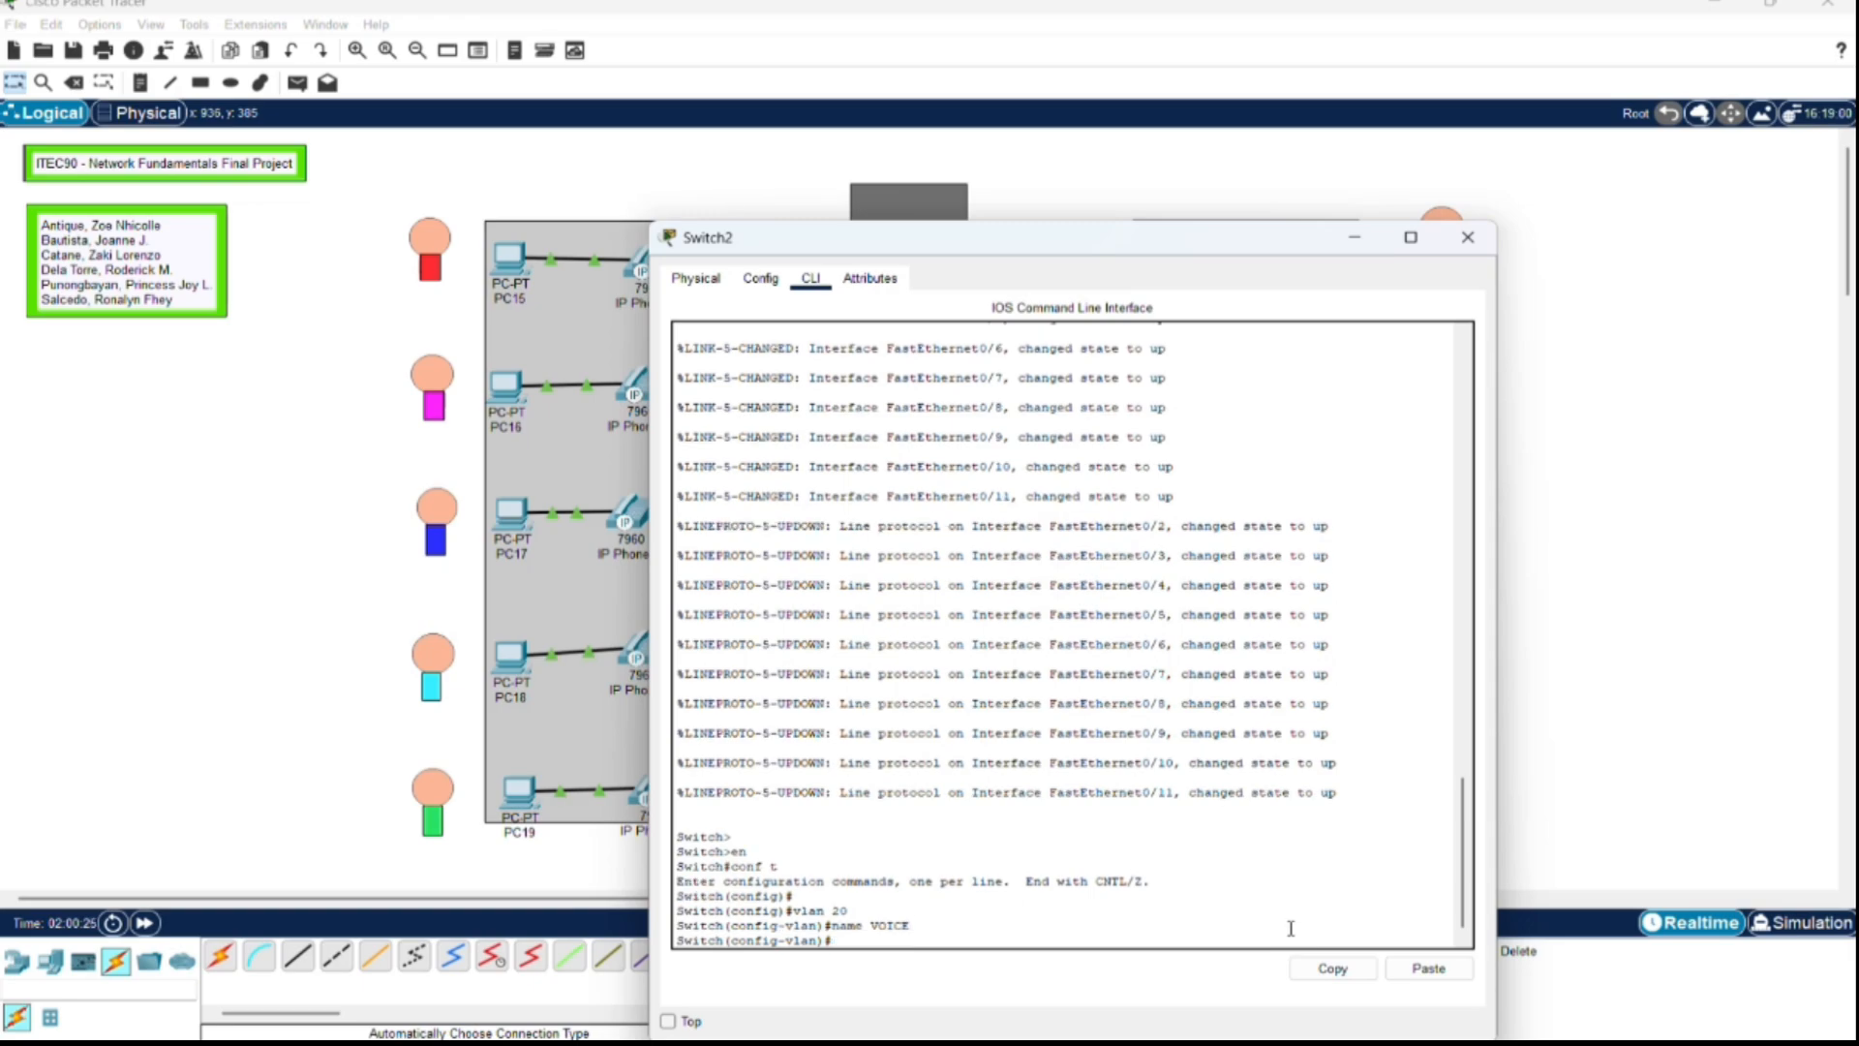
type("ex")
key("Return")
key("Return")
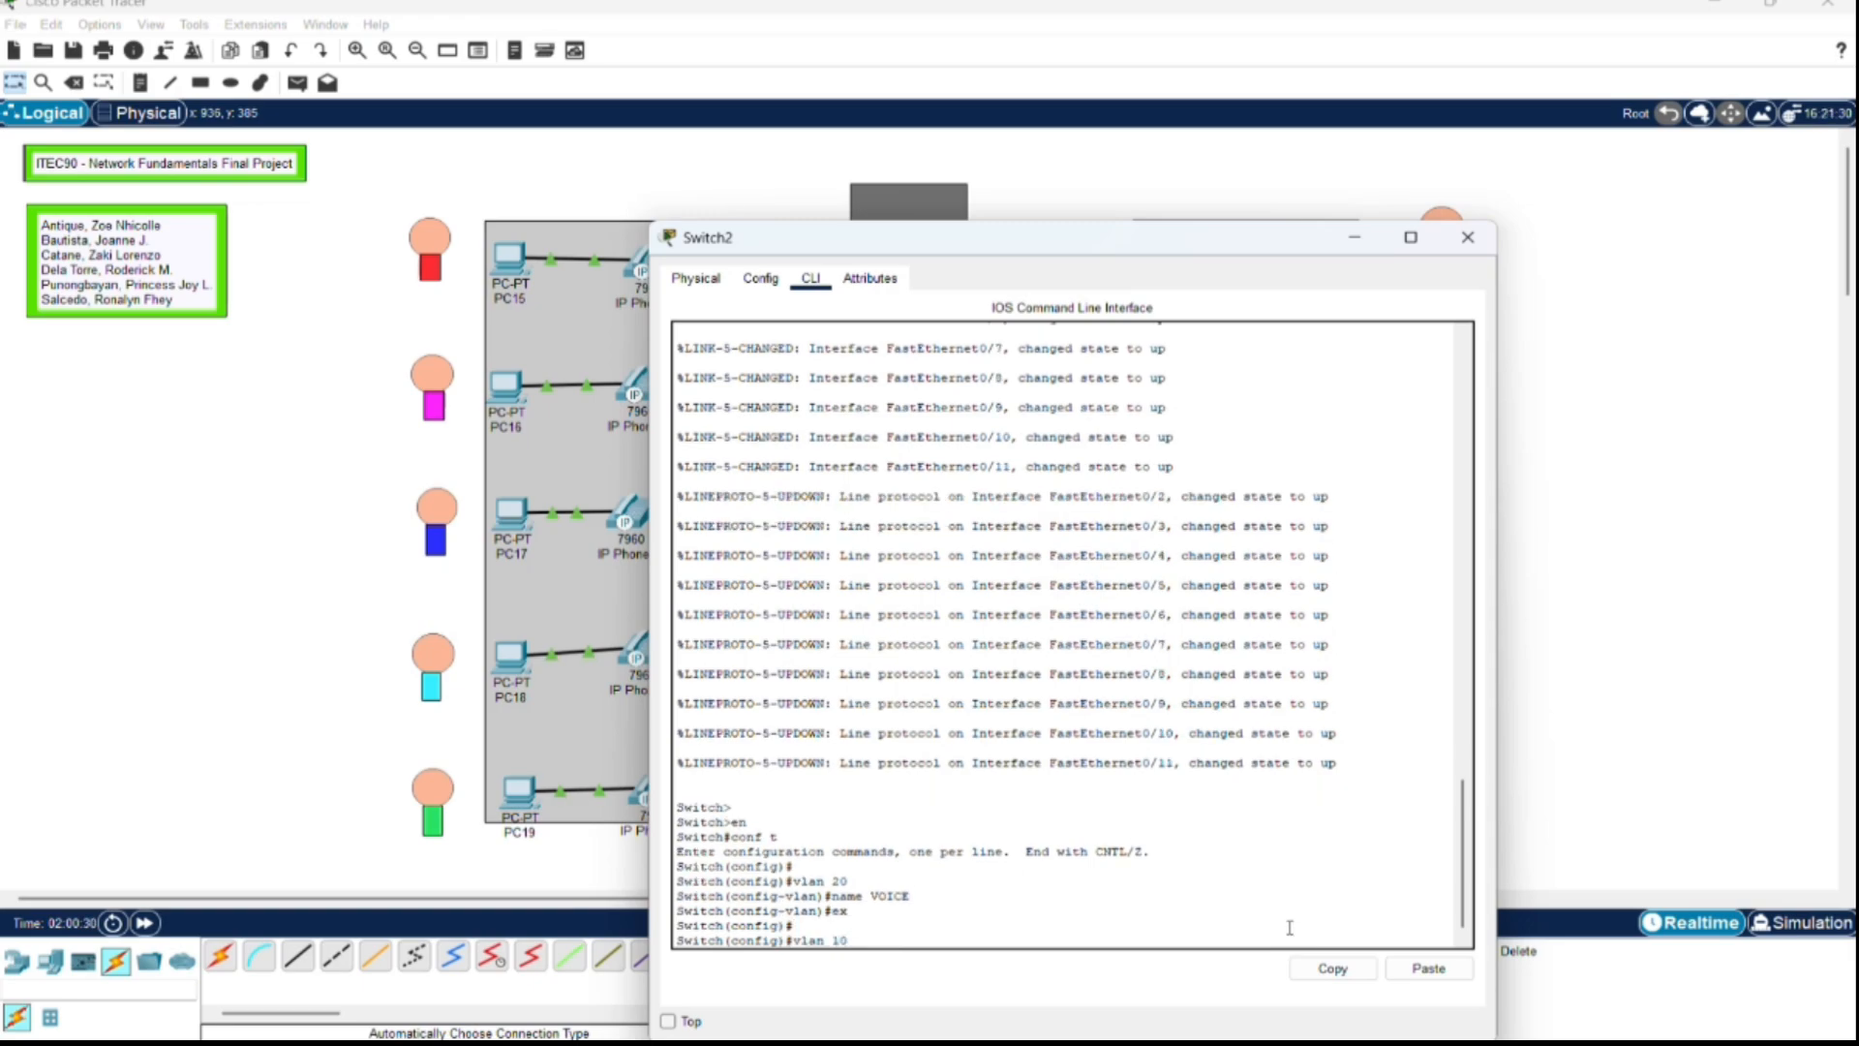
Step: Create VLAN 10 named DATA on Switch2 and save the configuration with do wr
type("vlan 10")
key("Return")
type("name DATA")
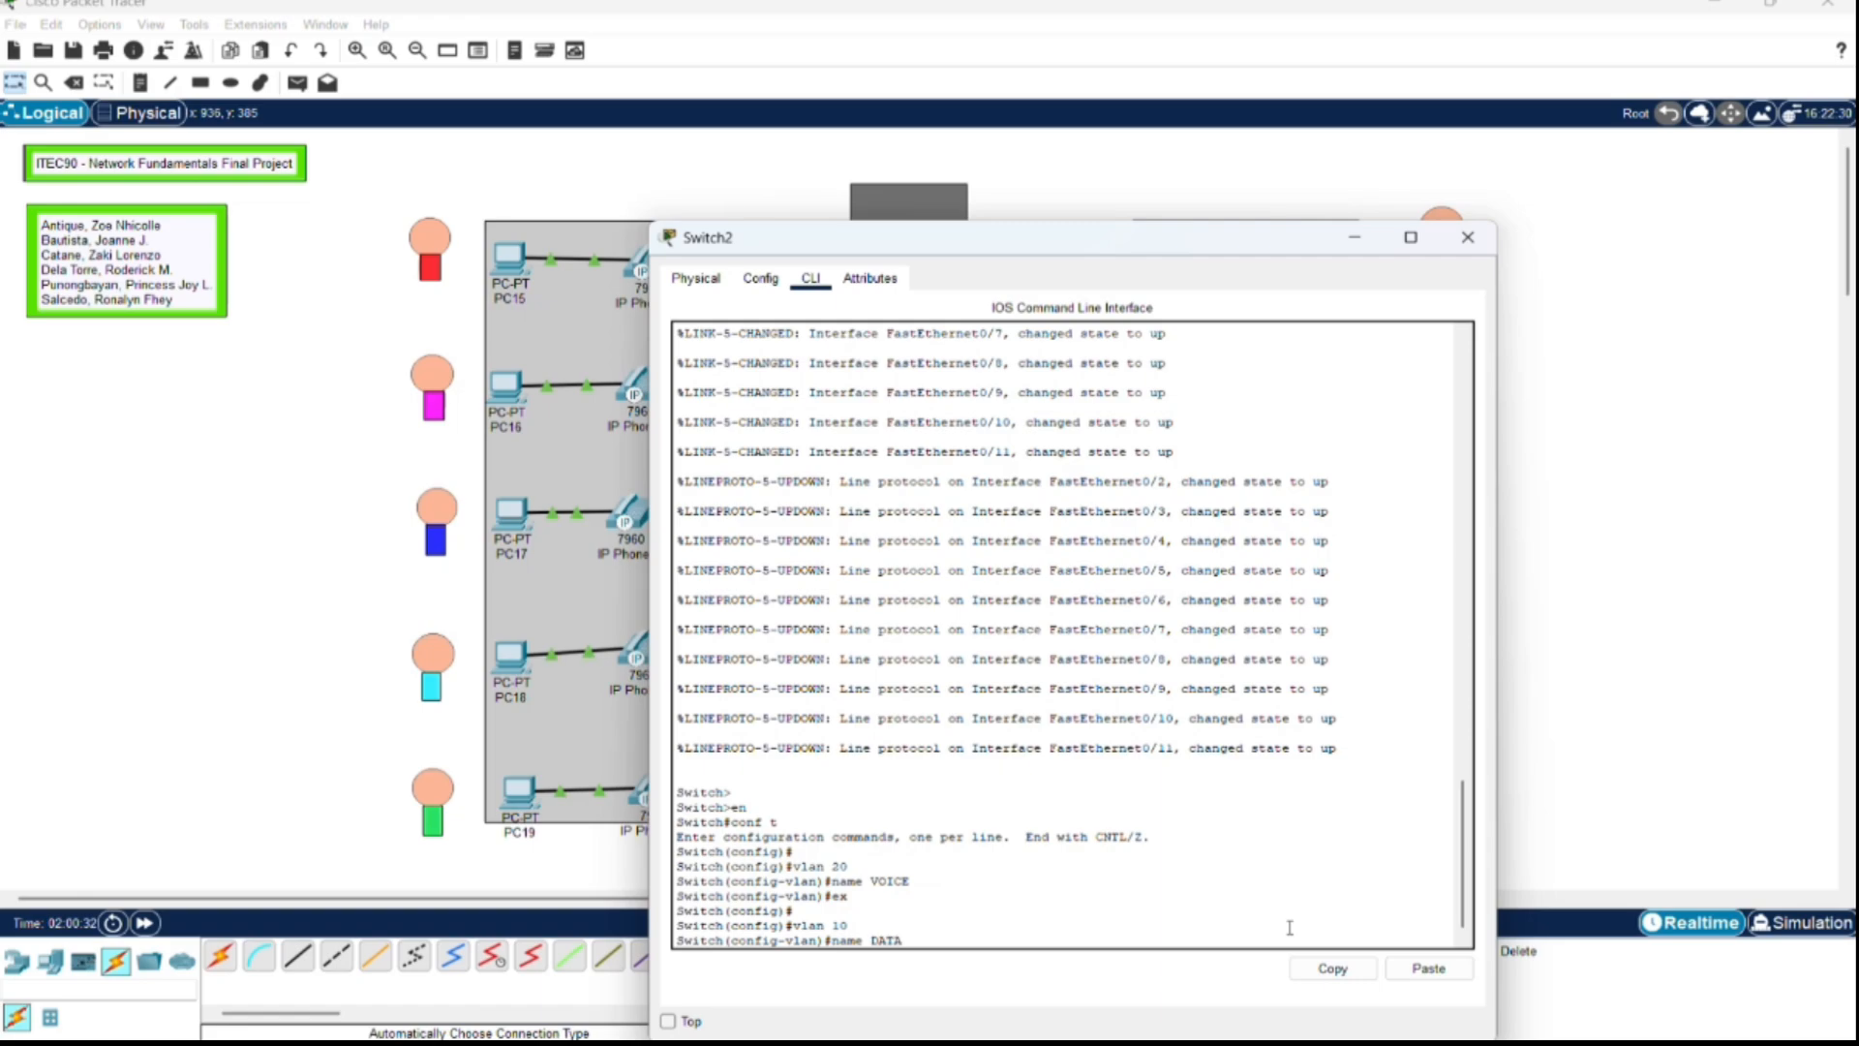
key("Return")
type("ex")
key("Return")
key("Return")
type("do wr")
key("Return")
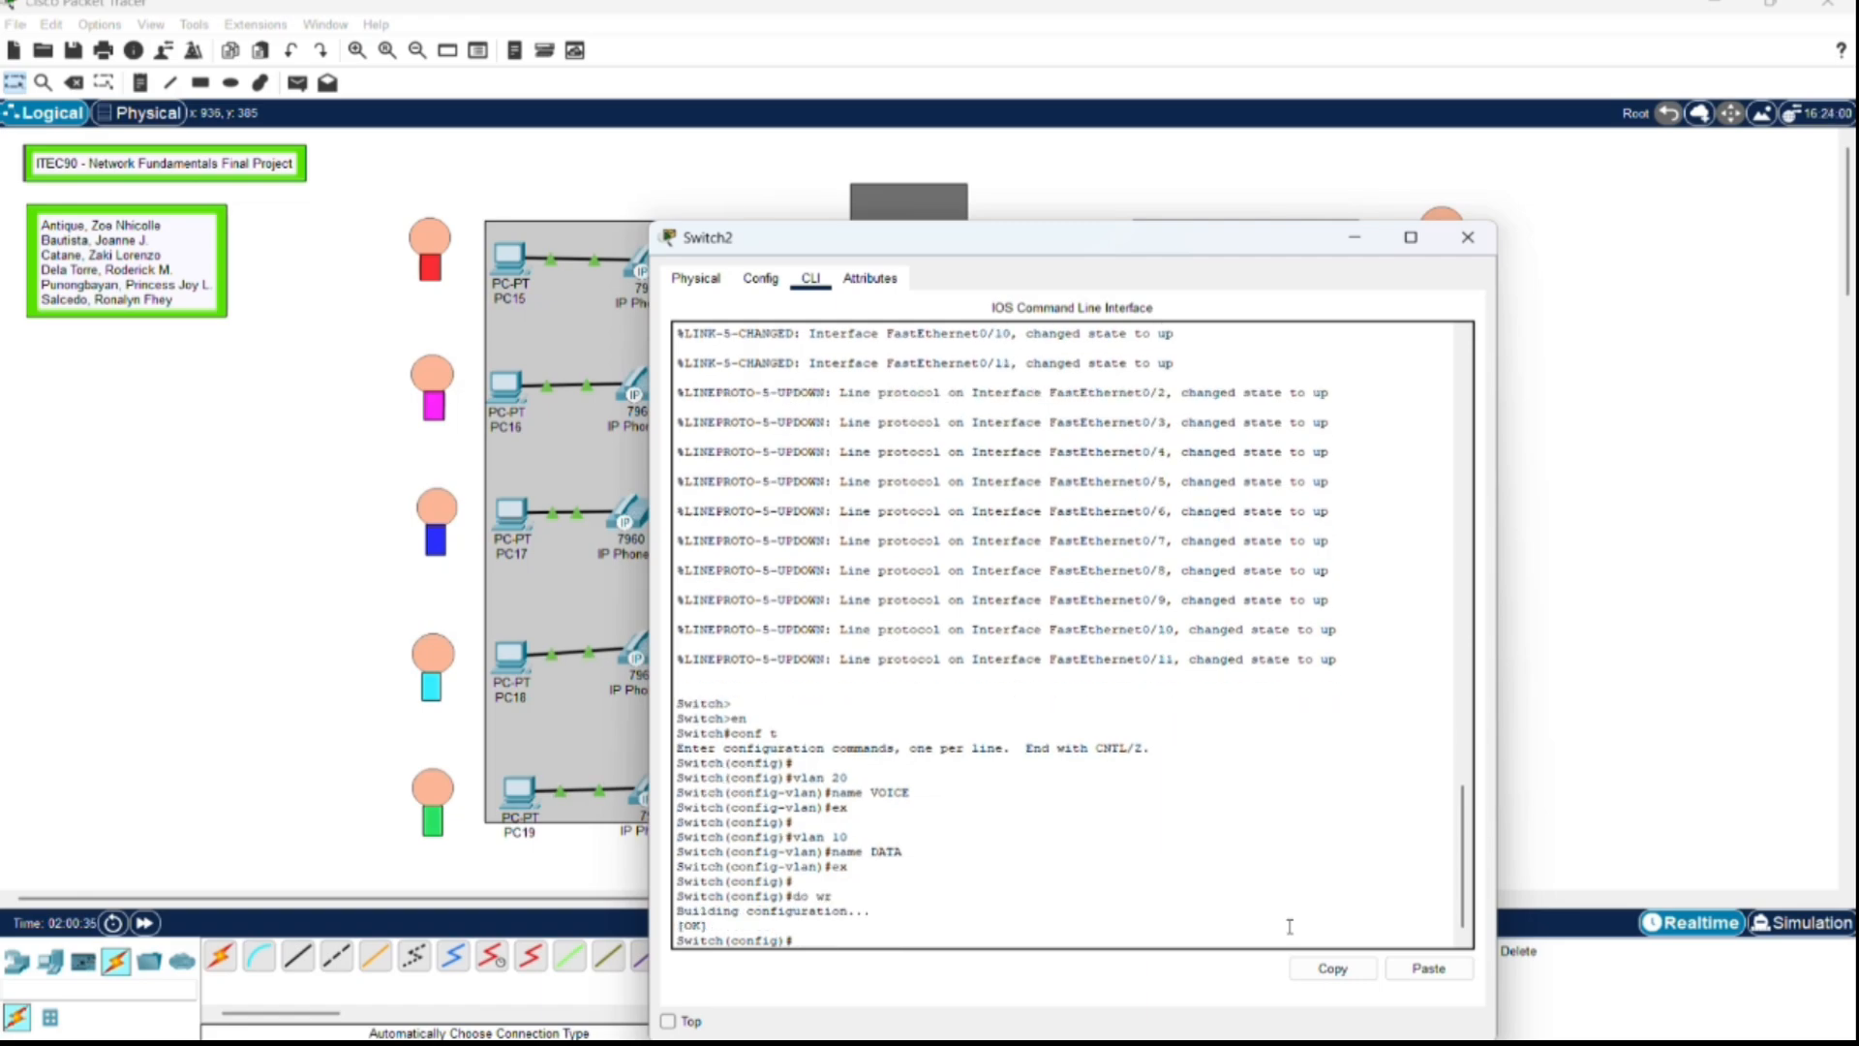
key("Return")
key("Return")
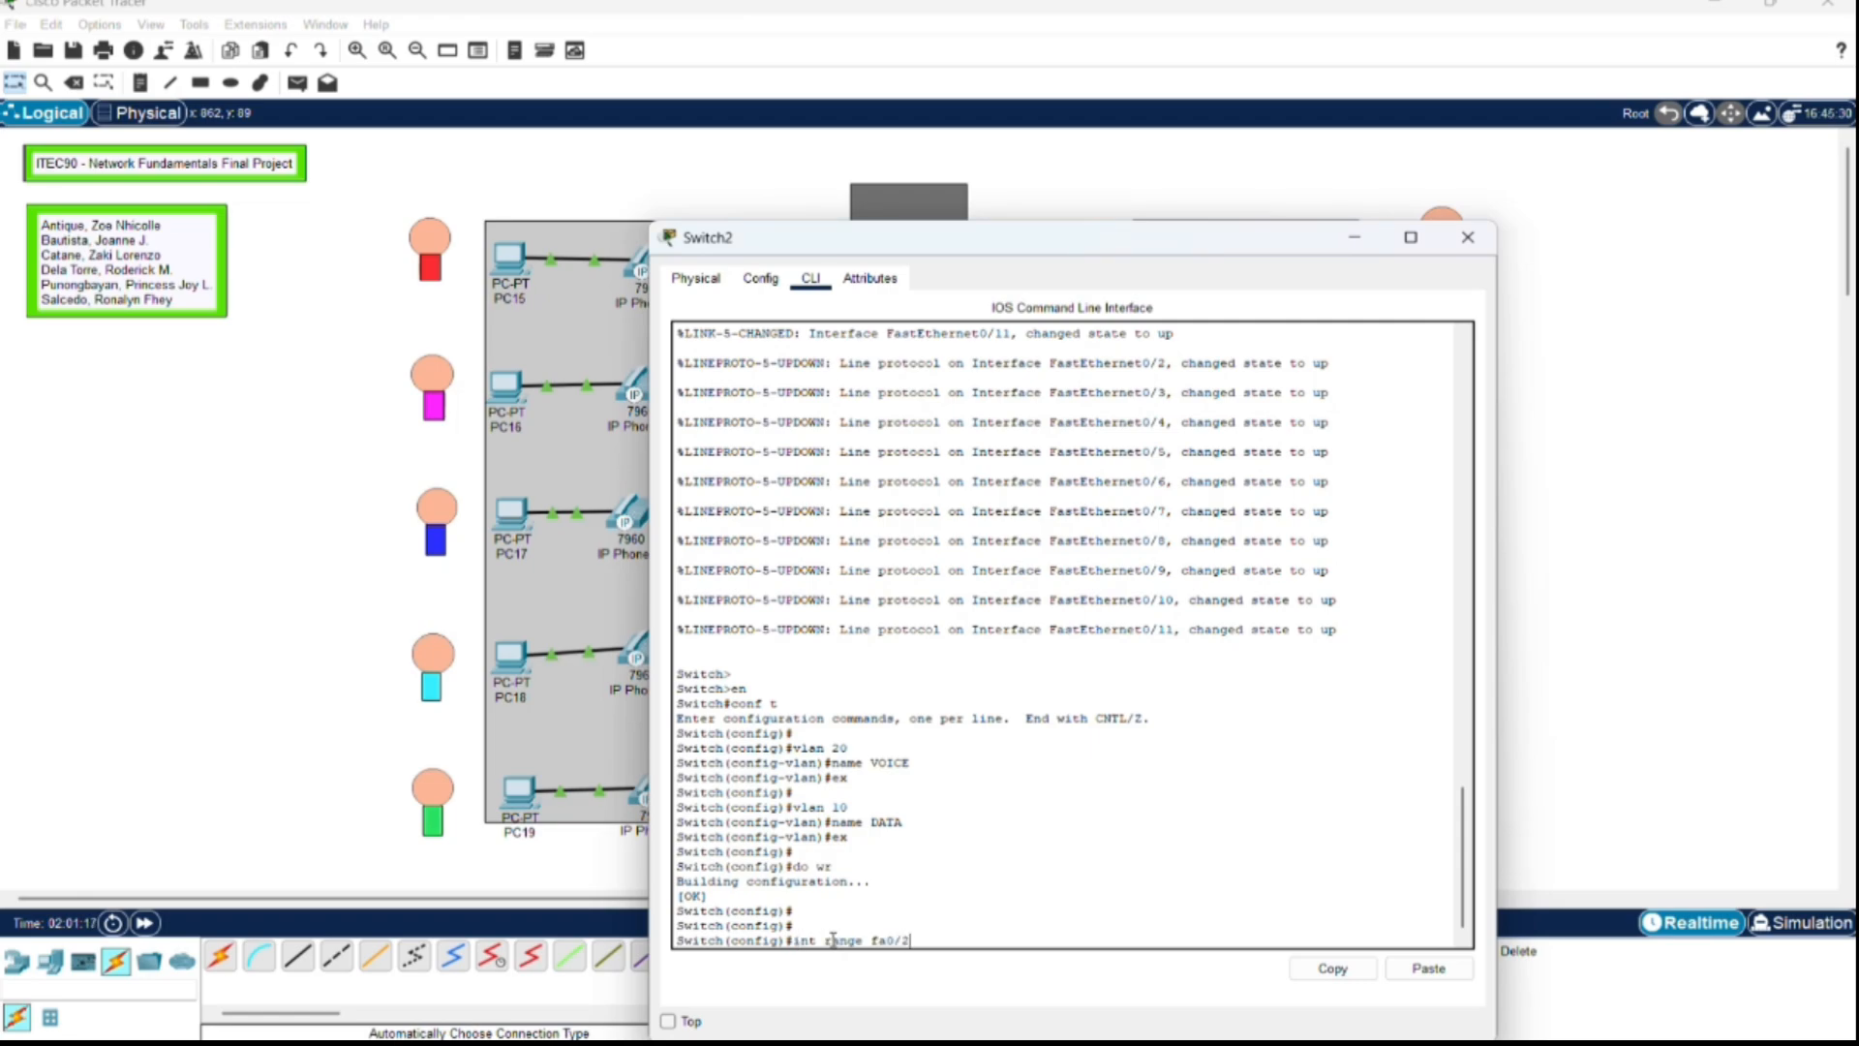
Step: Set the interface range fa0/2-11 on Switch2 to switchport mode access
key("Return")
key("Return")
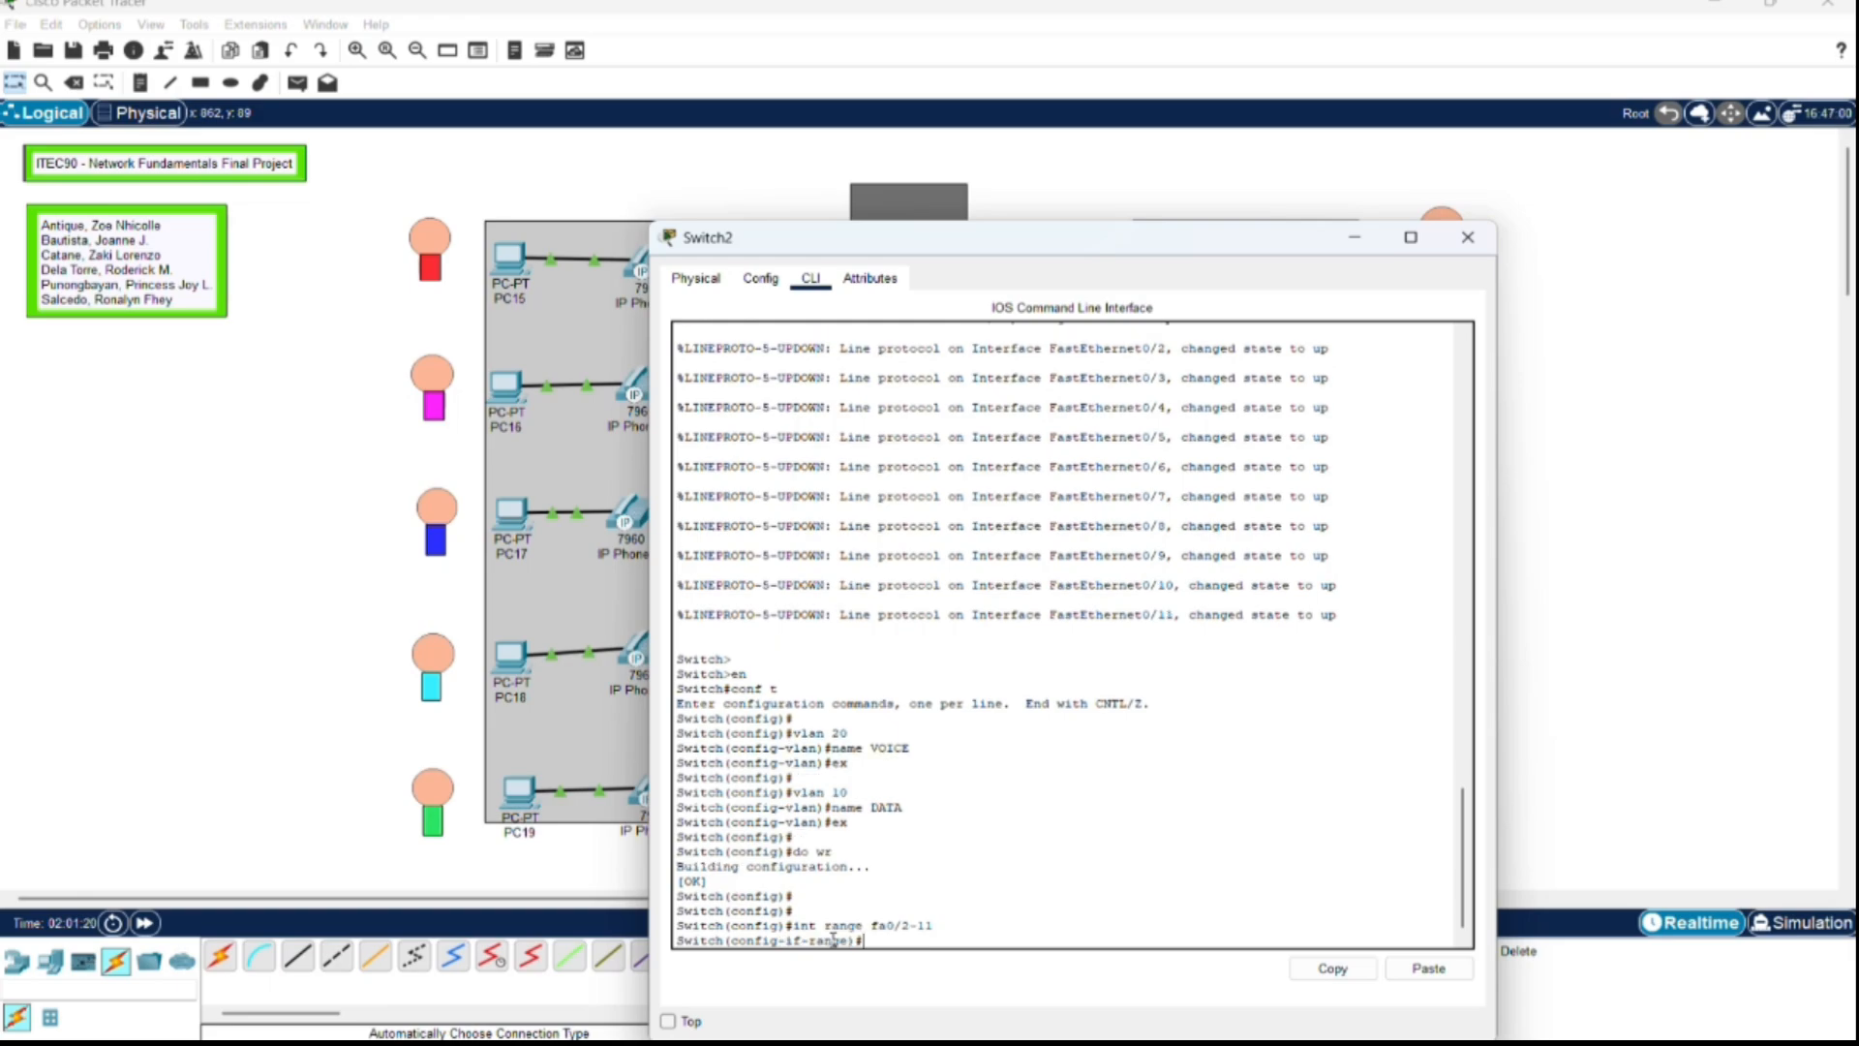
type("switc")
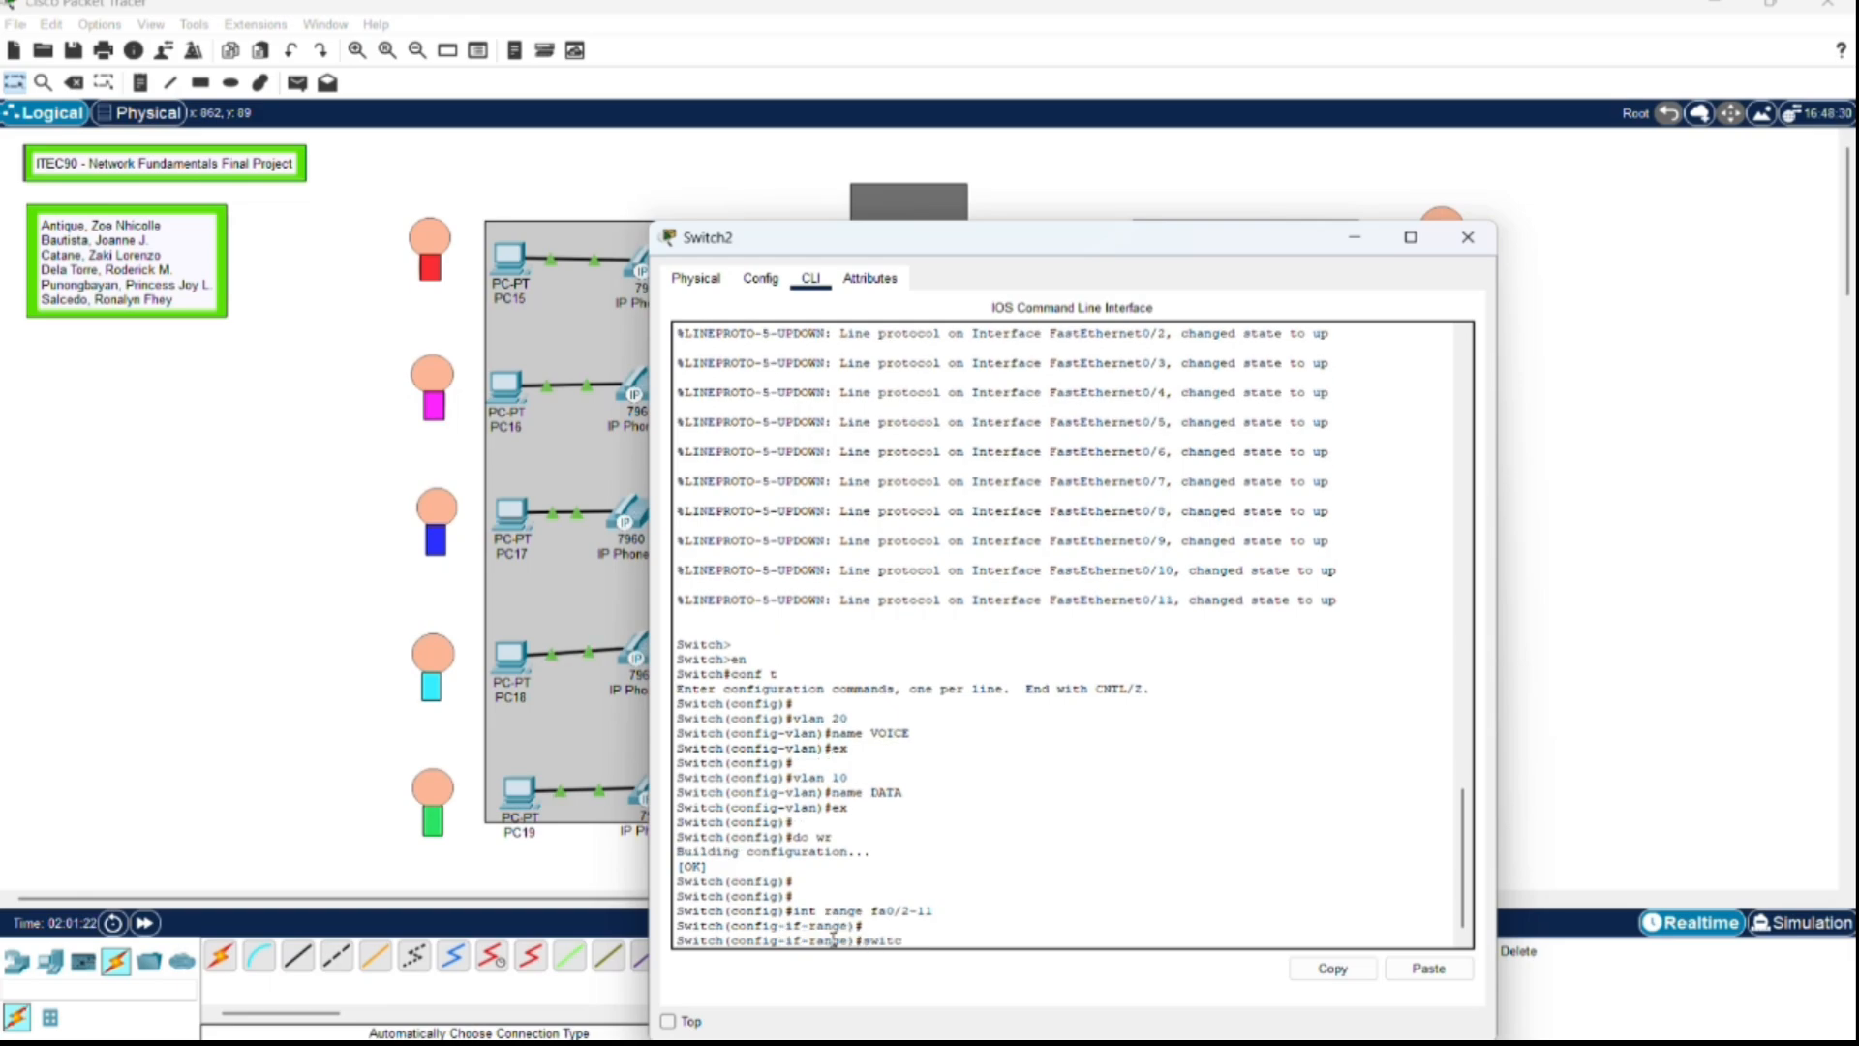
type("hpor")
key("Return")
key("Return")
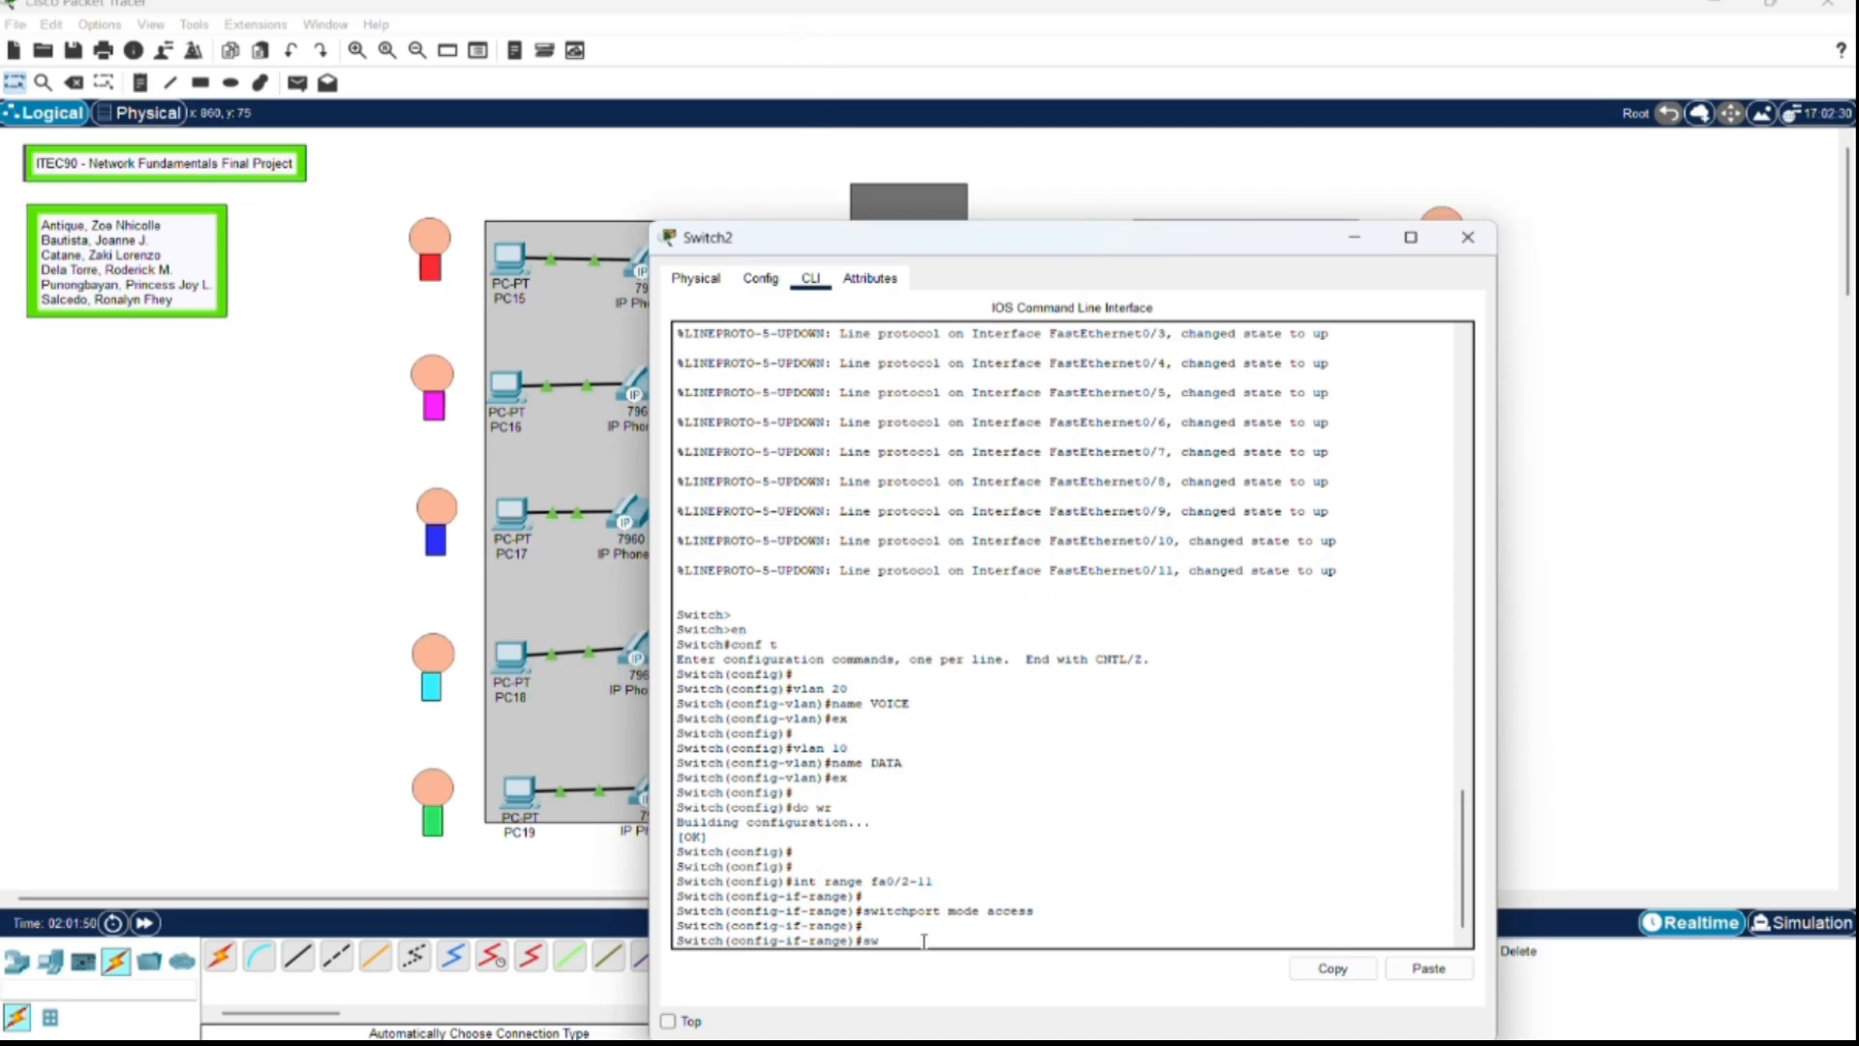
Step: Assign access VLAN 10 and voice VLAN 20 to the ports in range fa0/2-11
type("switchport acc")
key("Return")
key("Return")
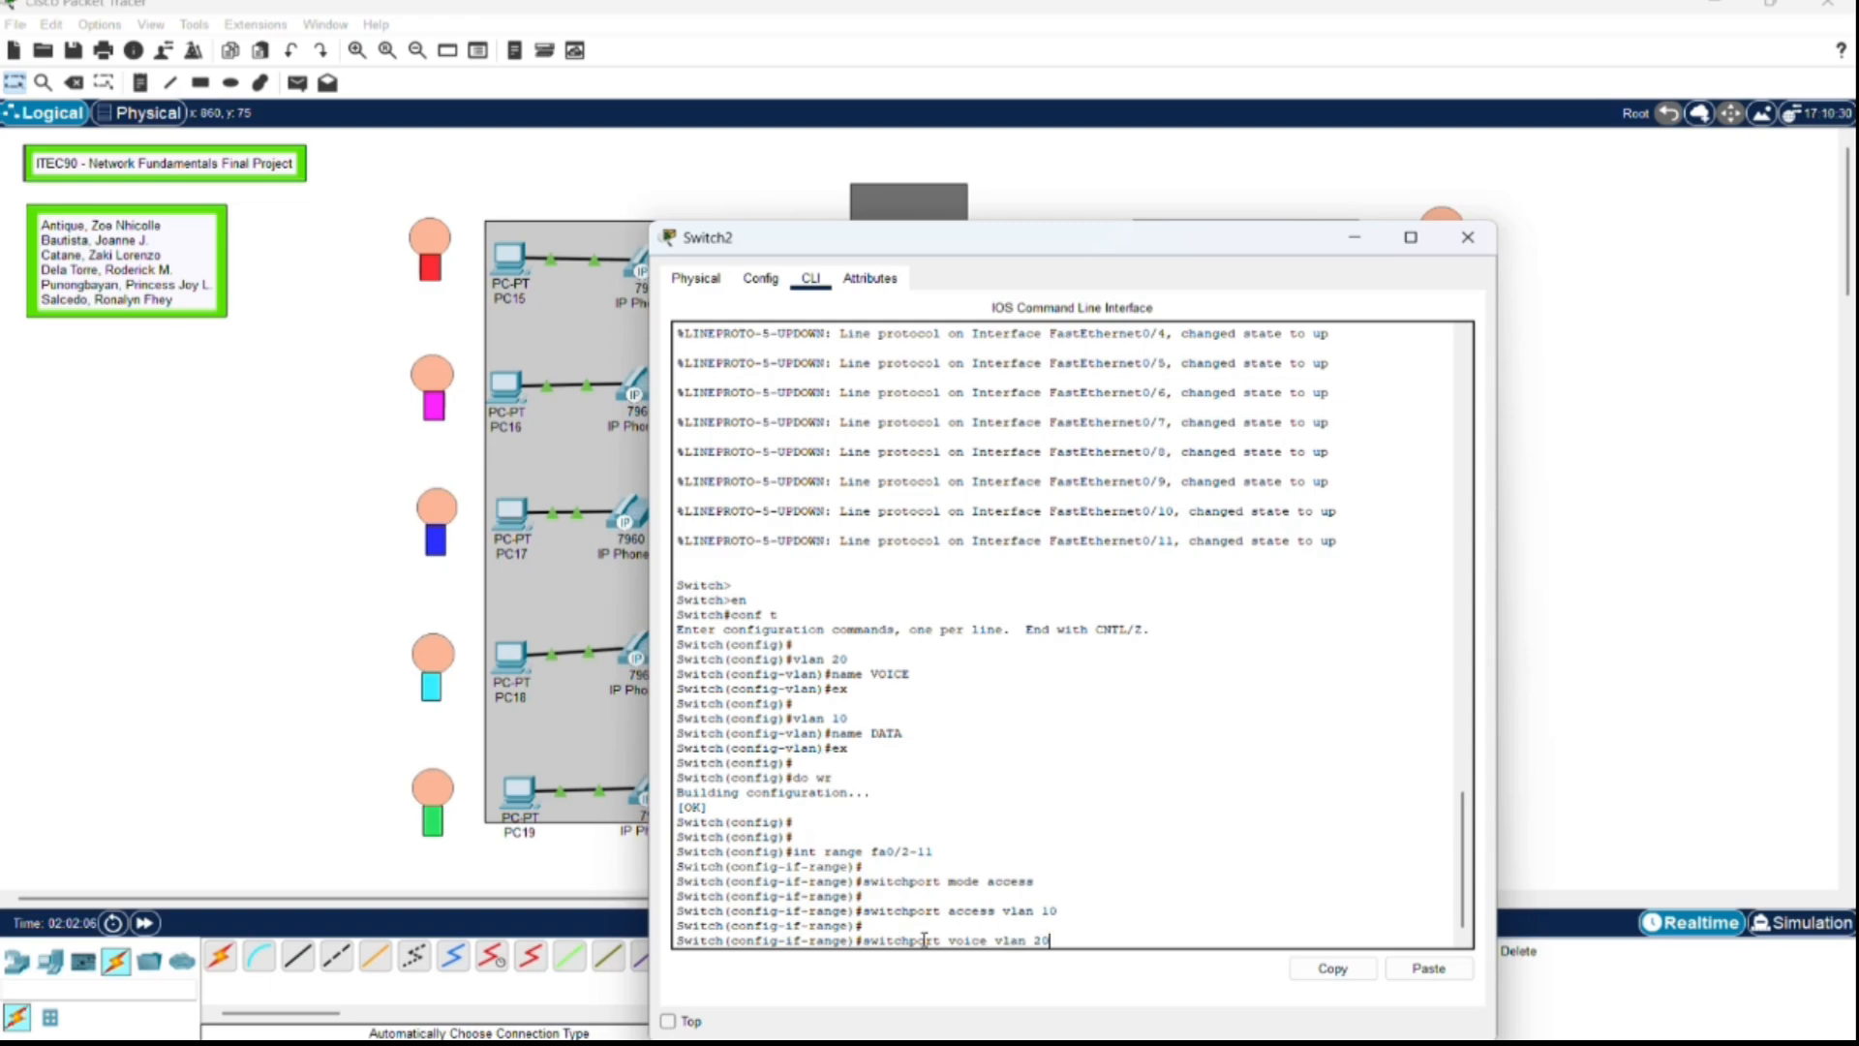
key("Return")
key("Return")
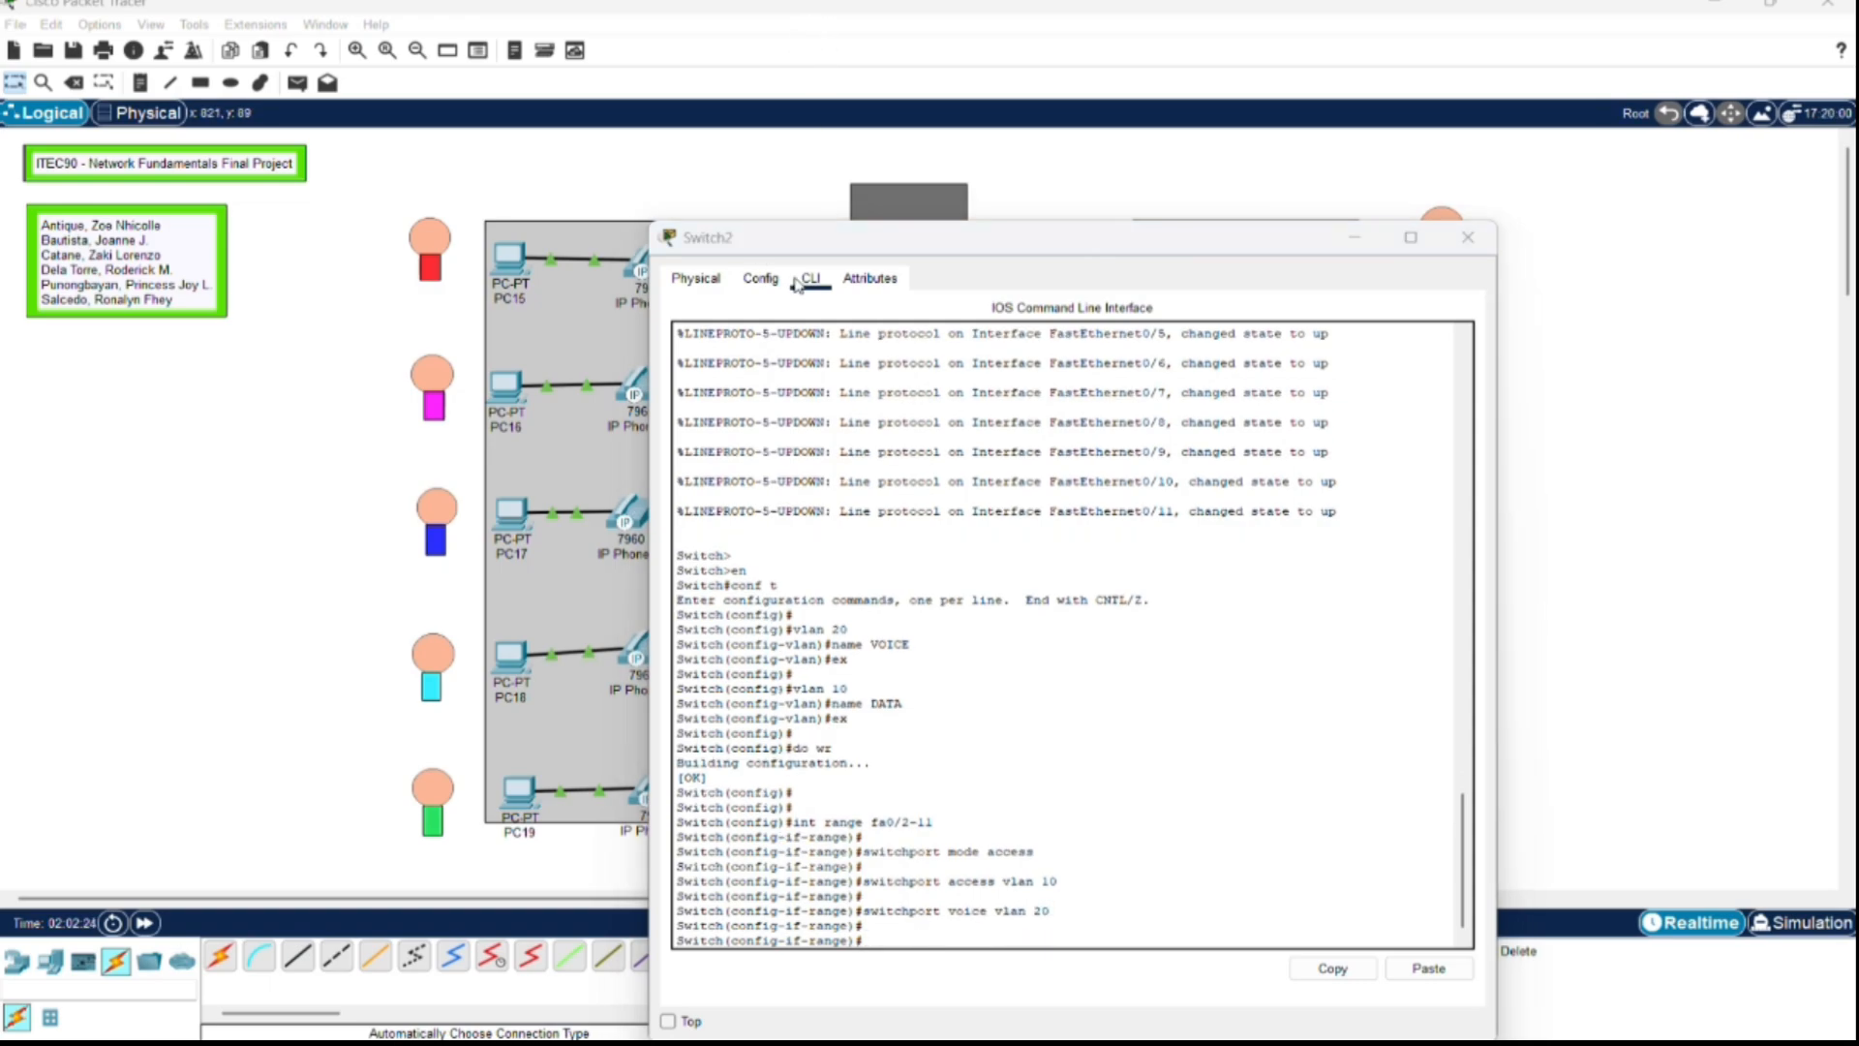
Step: Leave the interface range configuration and save the switch configuration with do wr
left_click(916, 936)
type("ex")
key("Return")
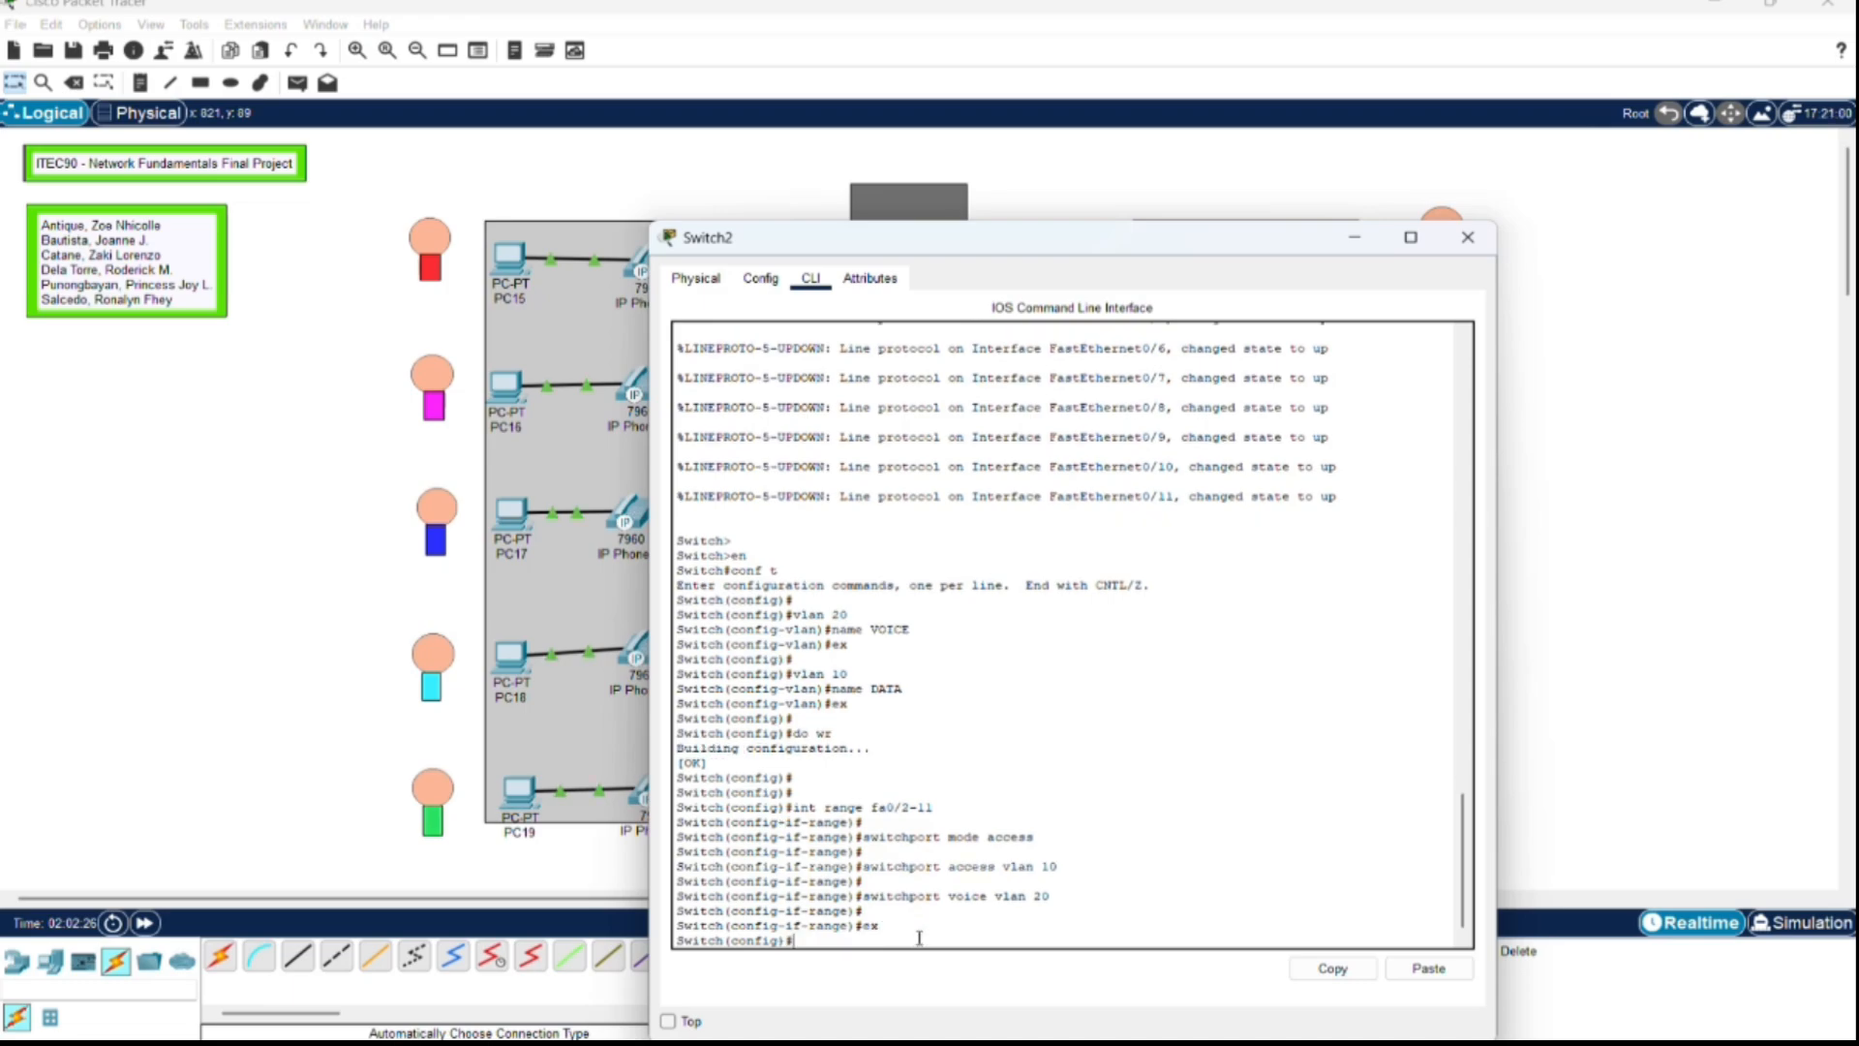
key("Return")
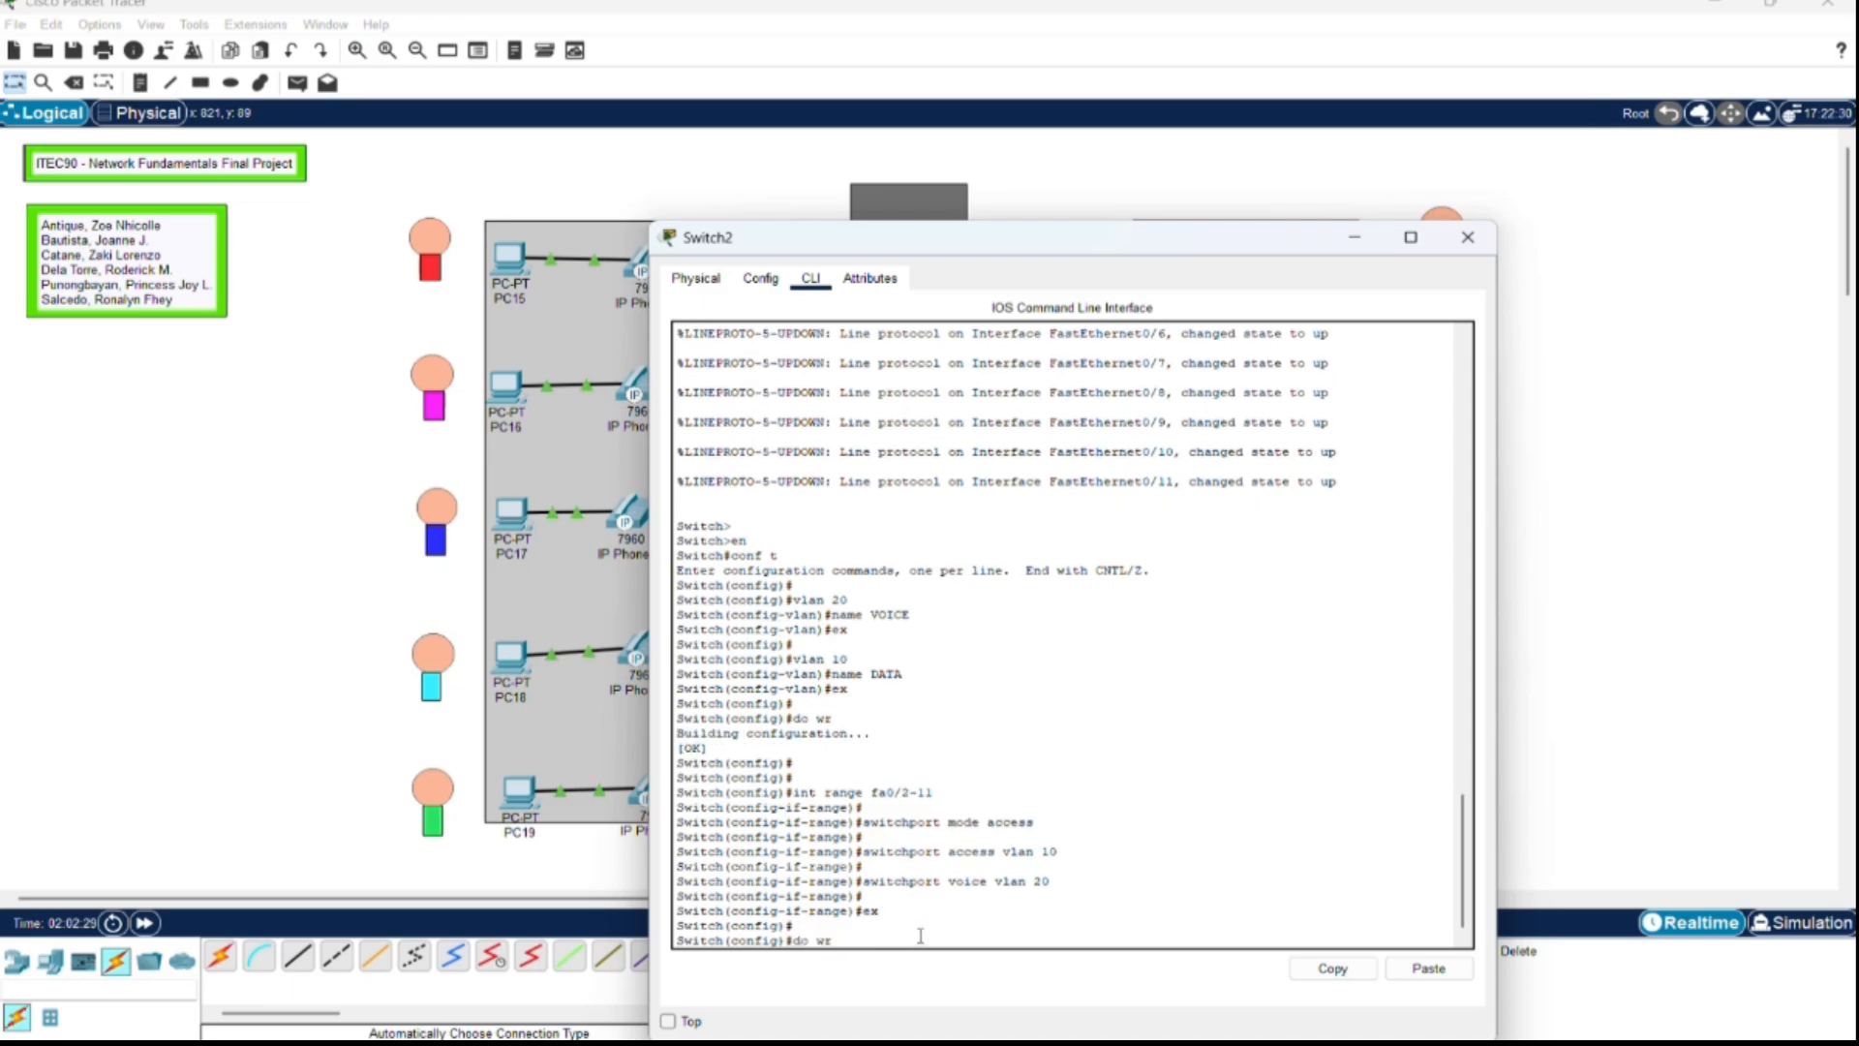
key("Return")
key("Return")
key("Return")
Step: Display the switch's startup configuration with do sh start and examine the VLAN settings of its FastEthernet interfaces
type("do sh s")
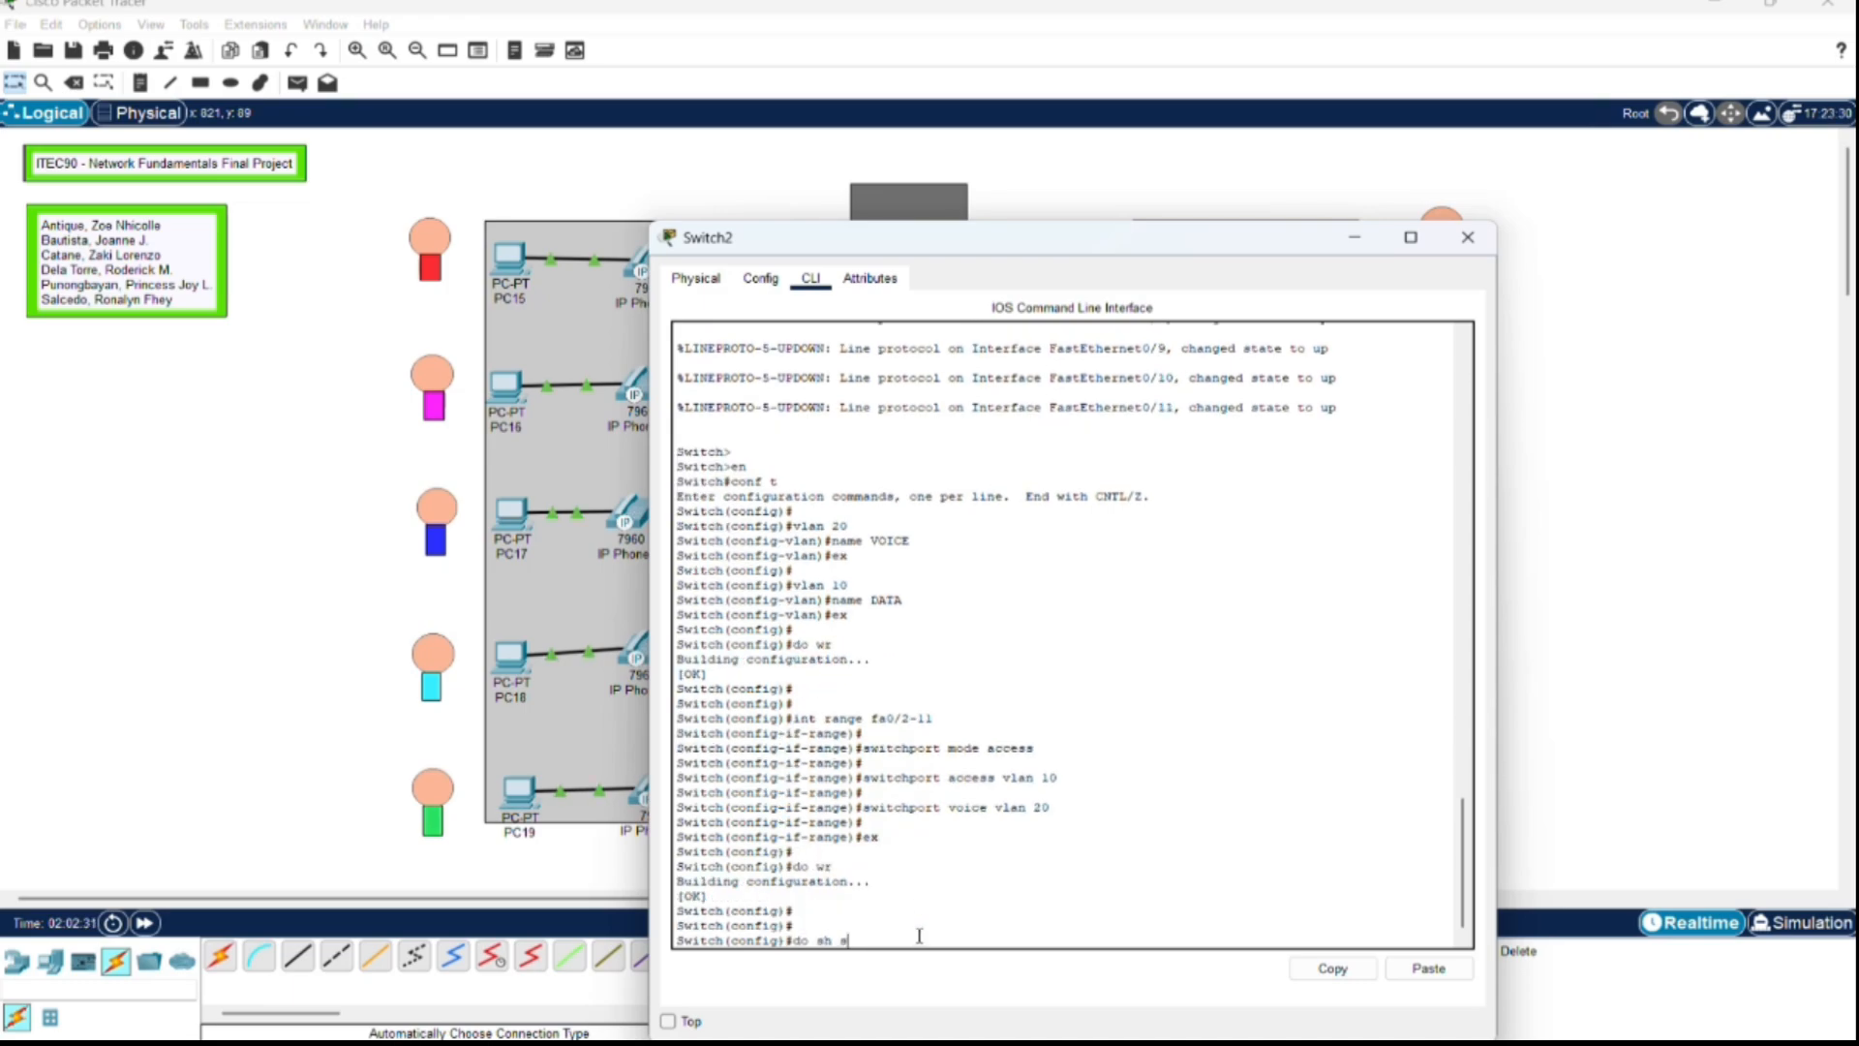
type("tart")
key("Return")
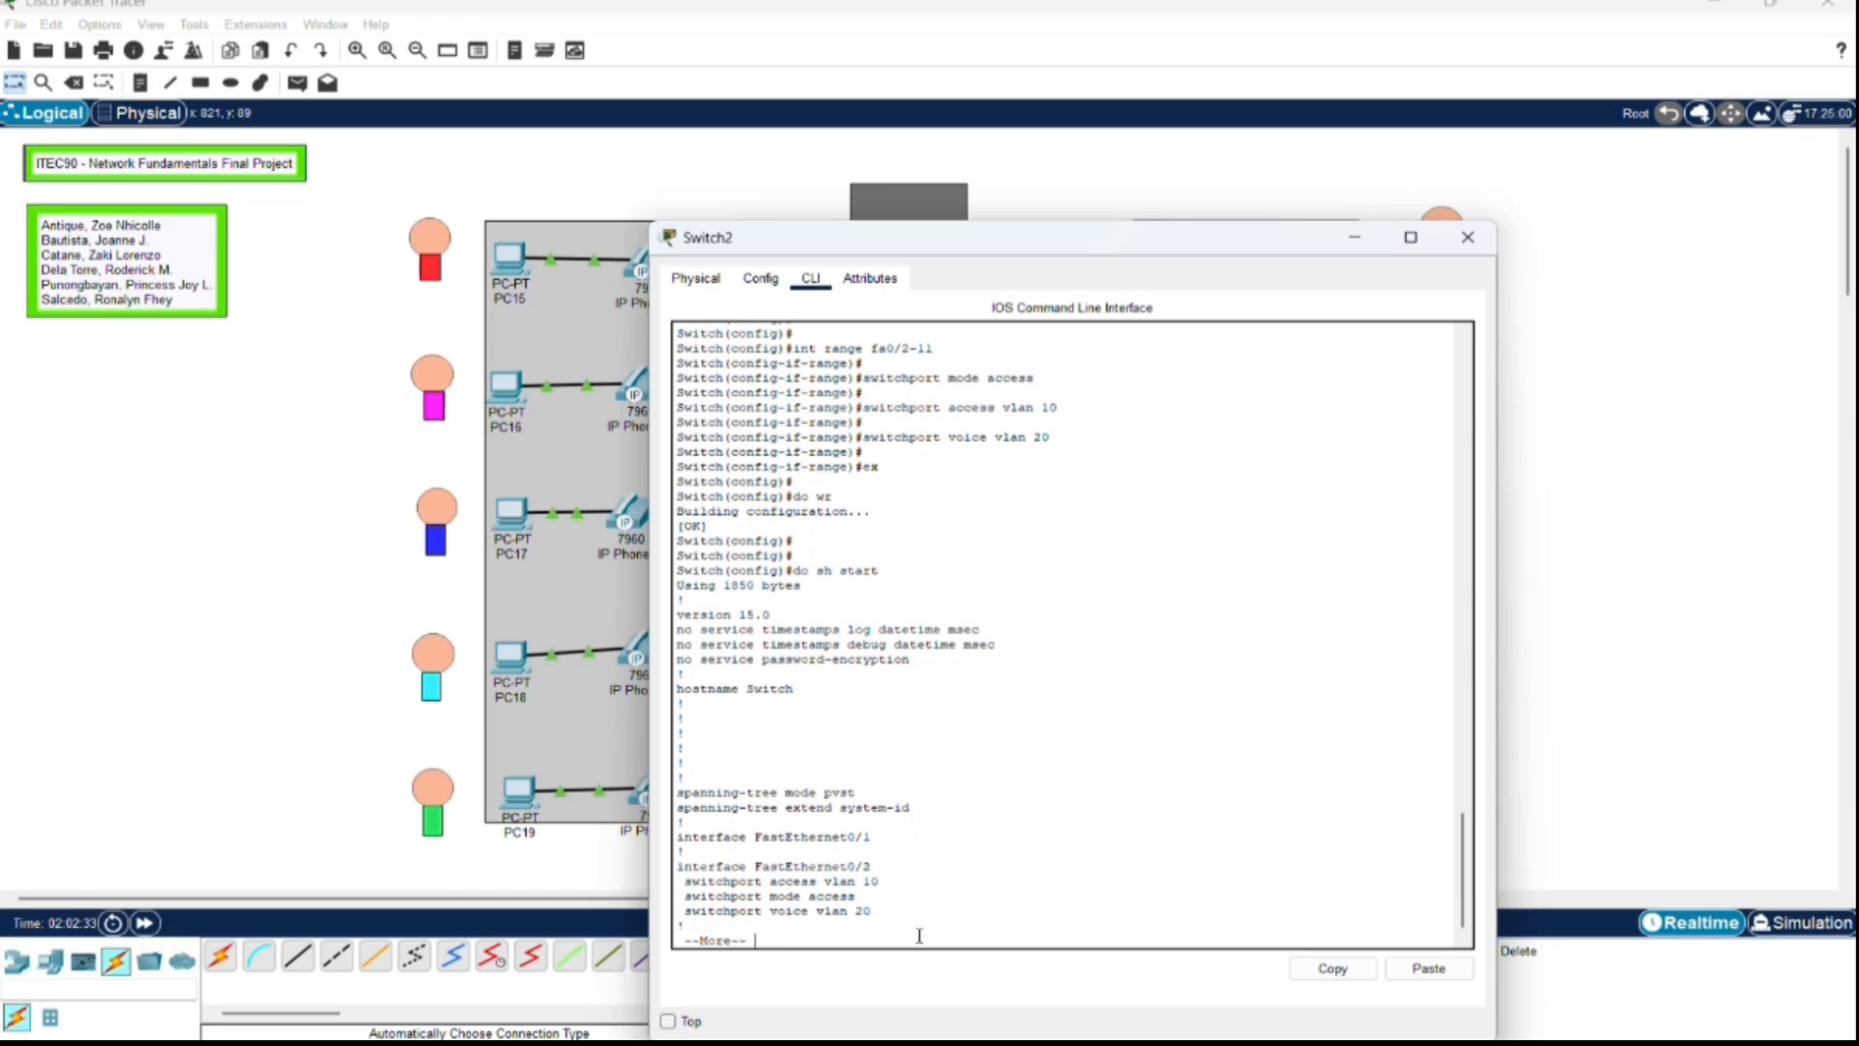
key("space")
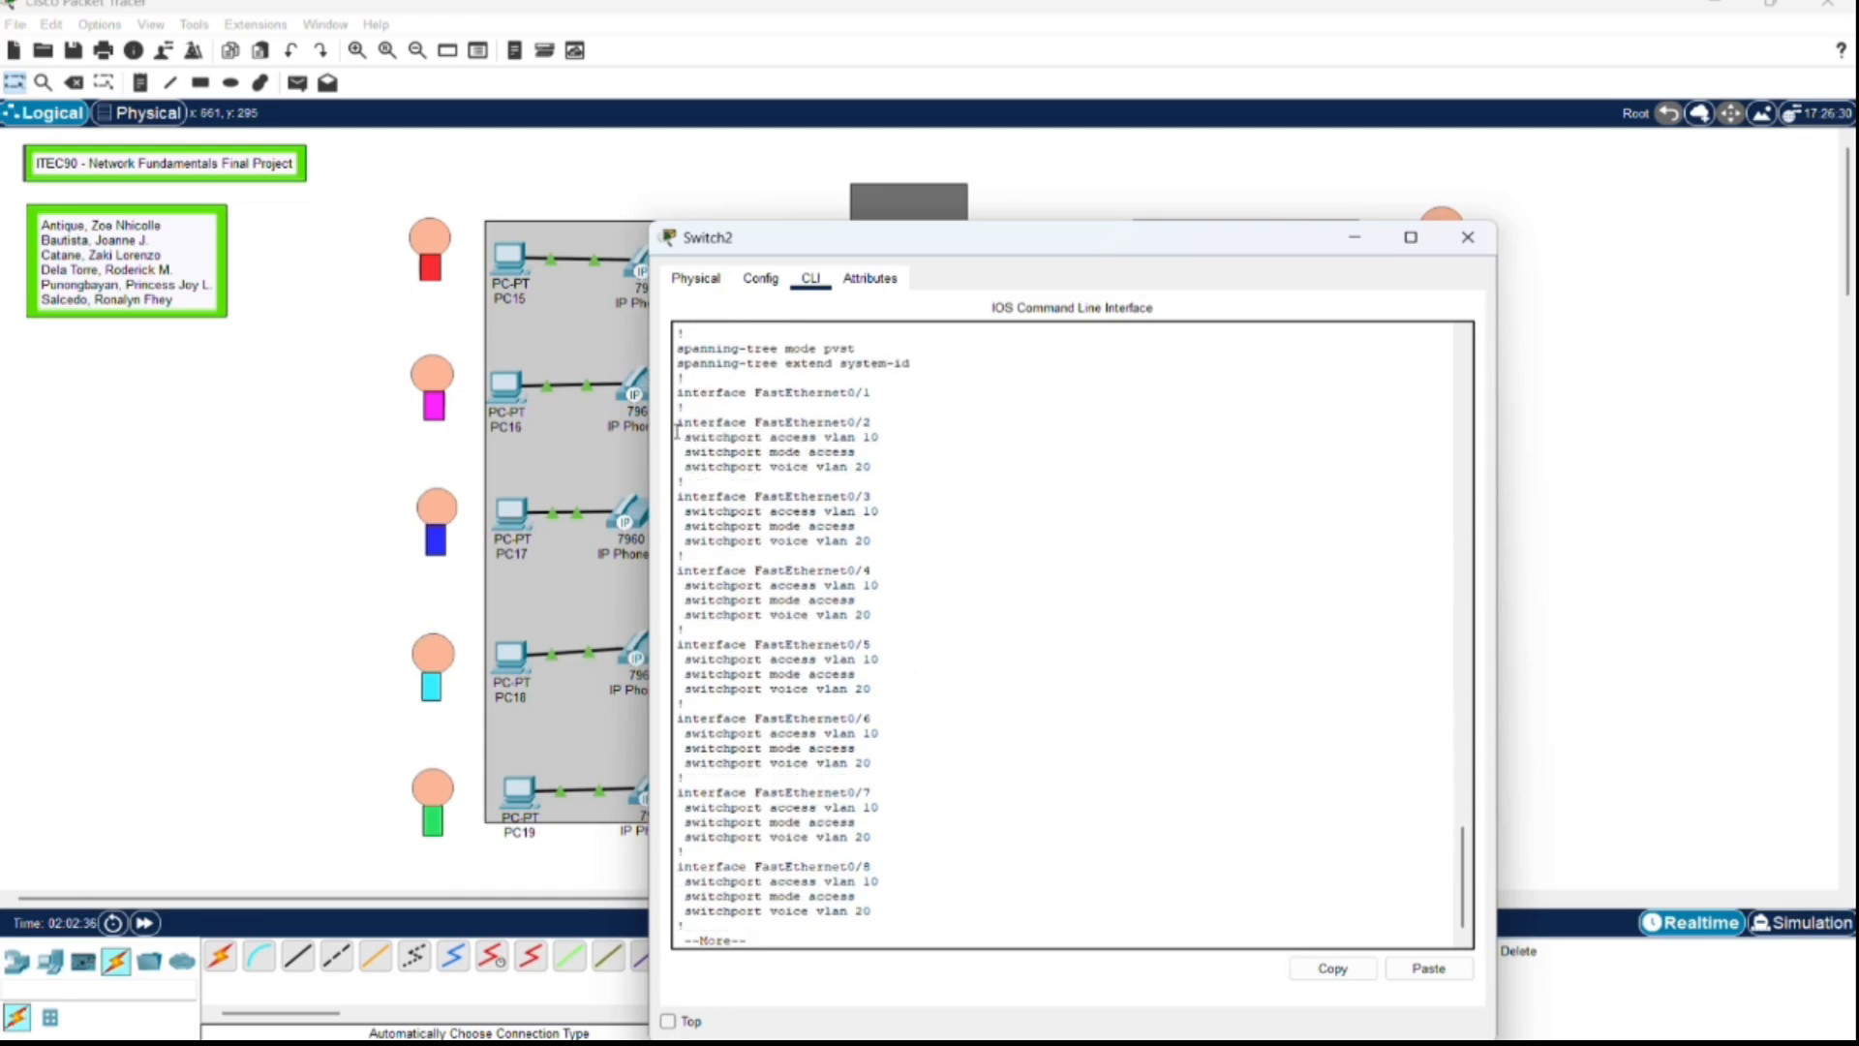
left_click_drag(678, 422, 909, 915)
left_click(952, 877)
key("space")
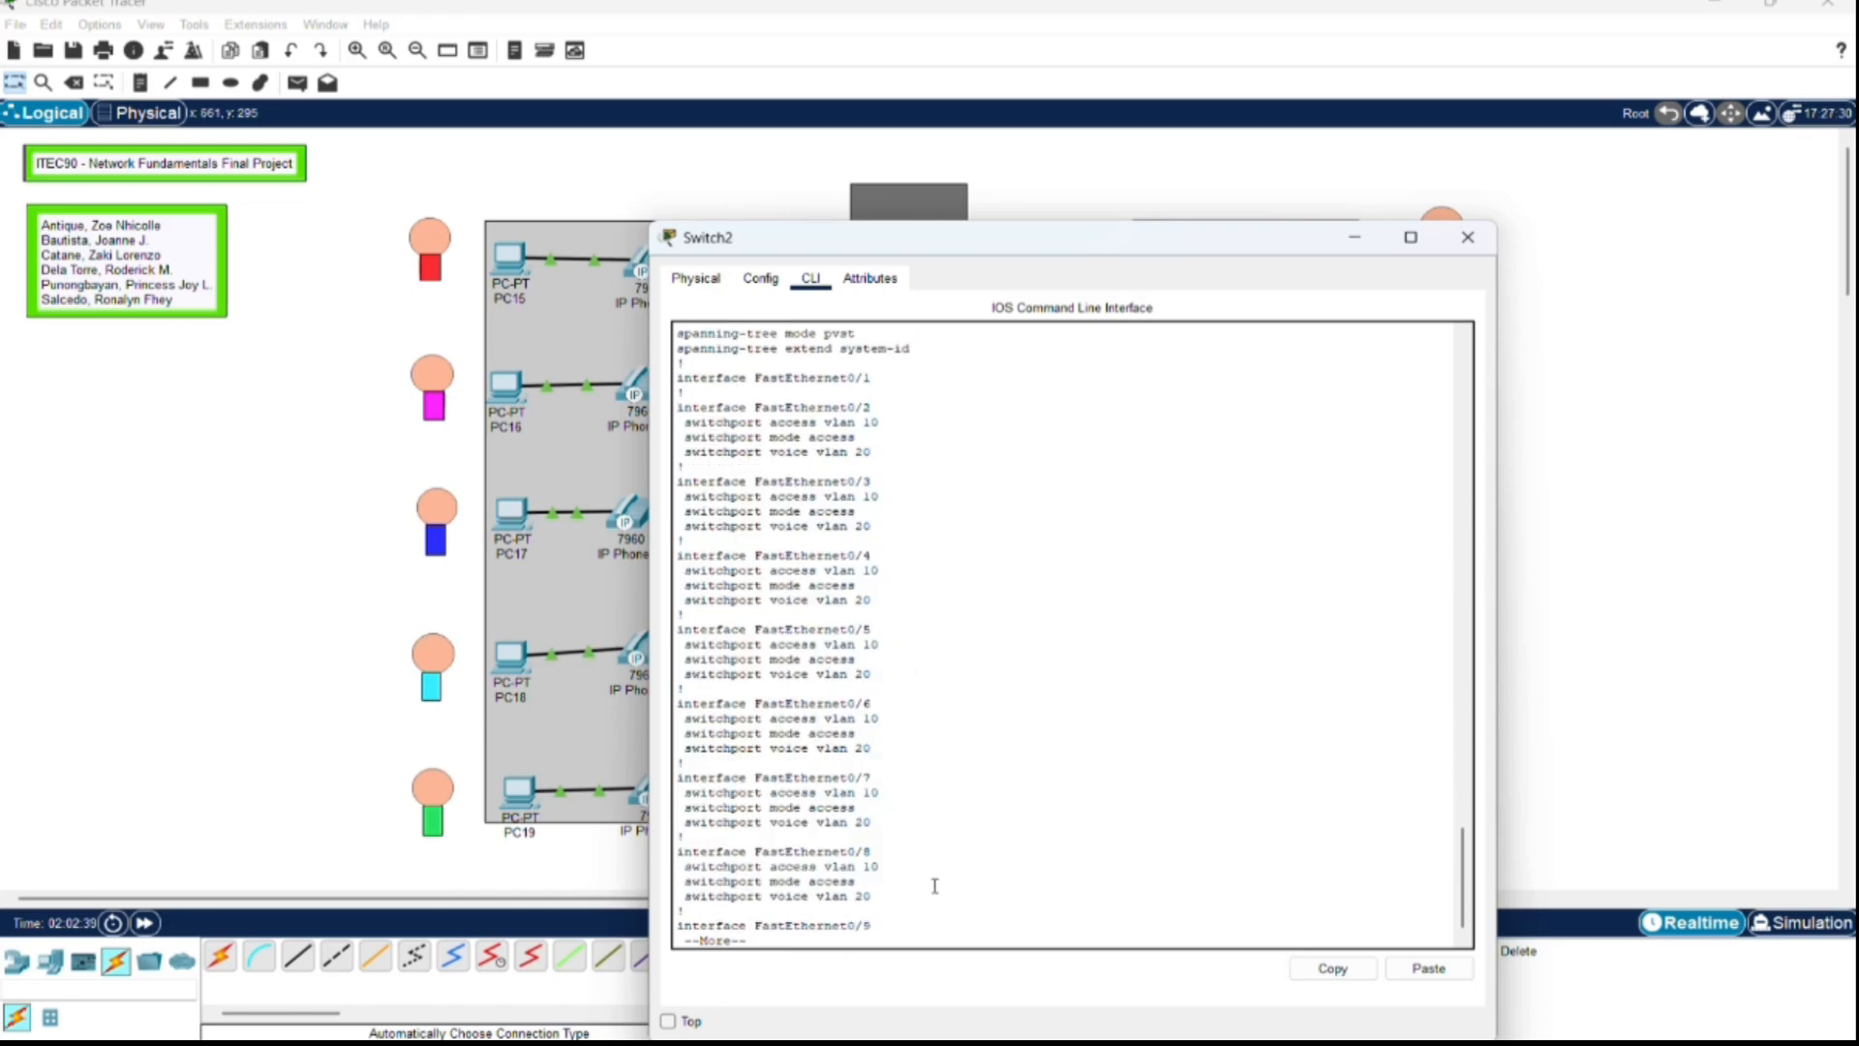
left_click_drag(868, 733, 690, 322)
key("Return")
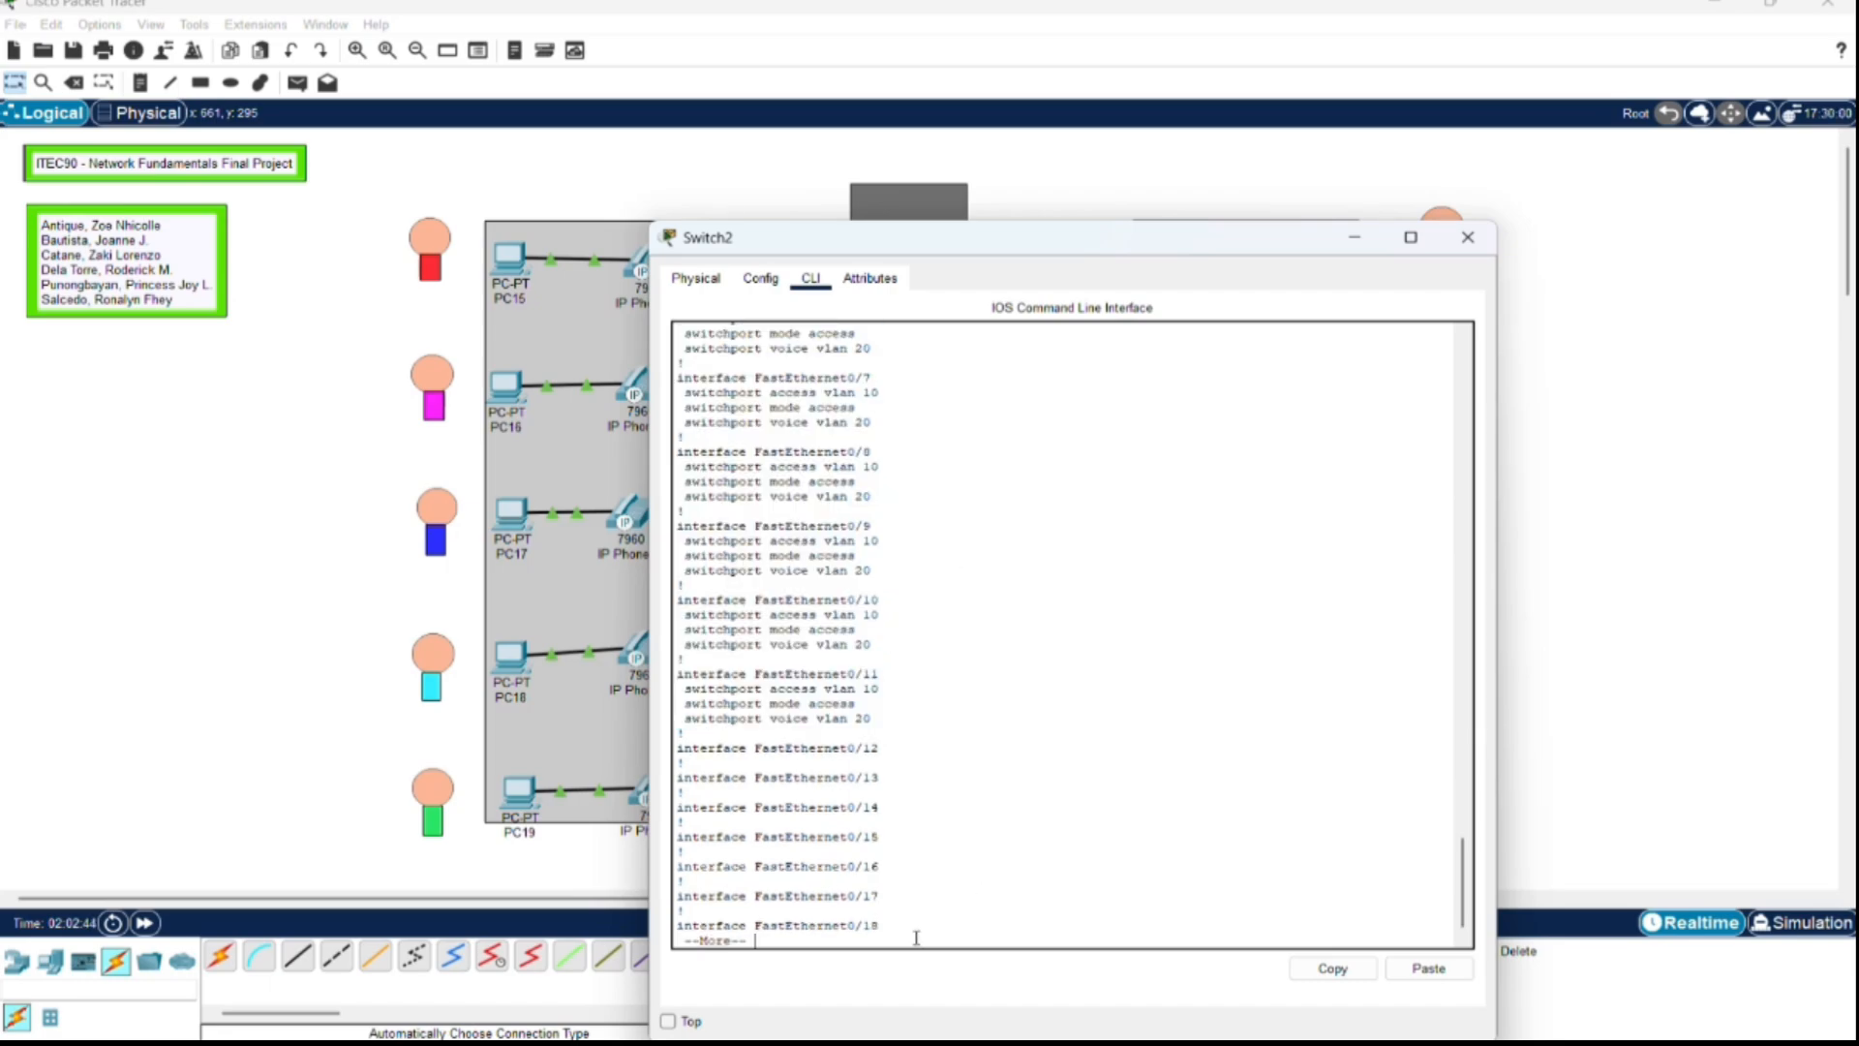
key("Return")
Step: Set interface fa0/1 on Switch2 to switchport mode trunk and return to global configuration mode
type("int")
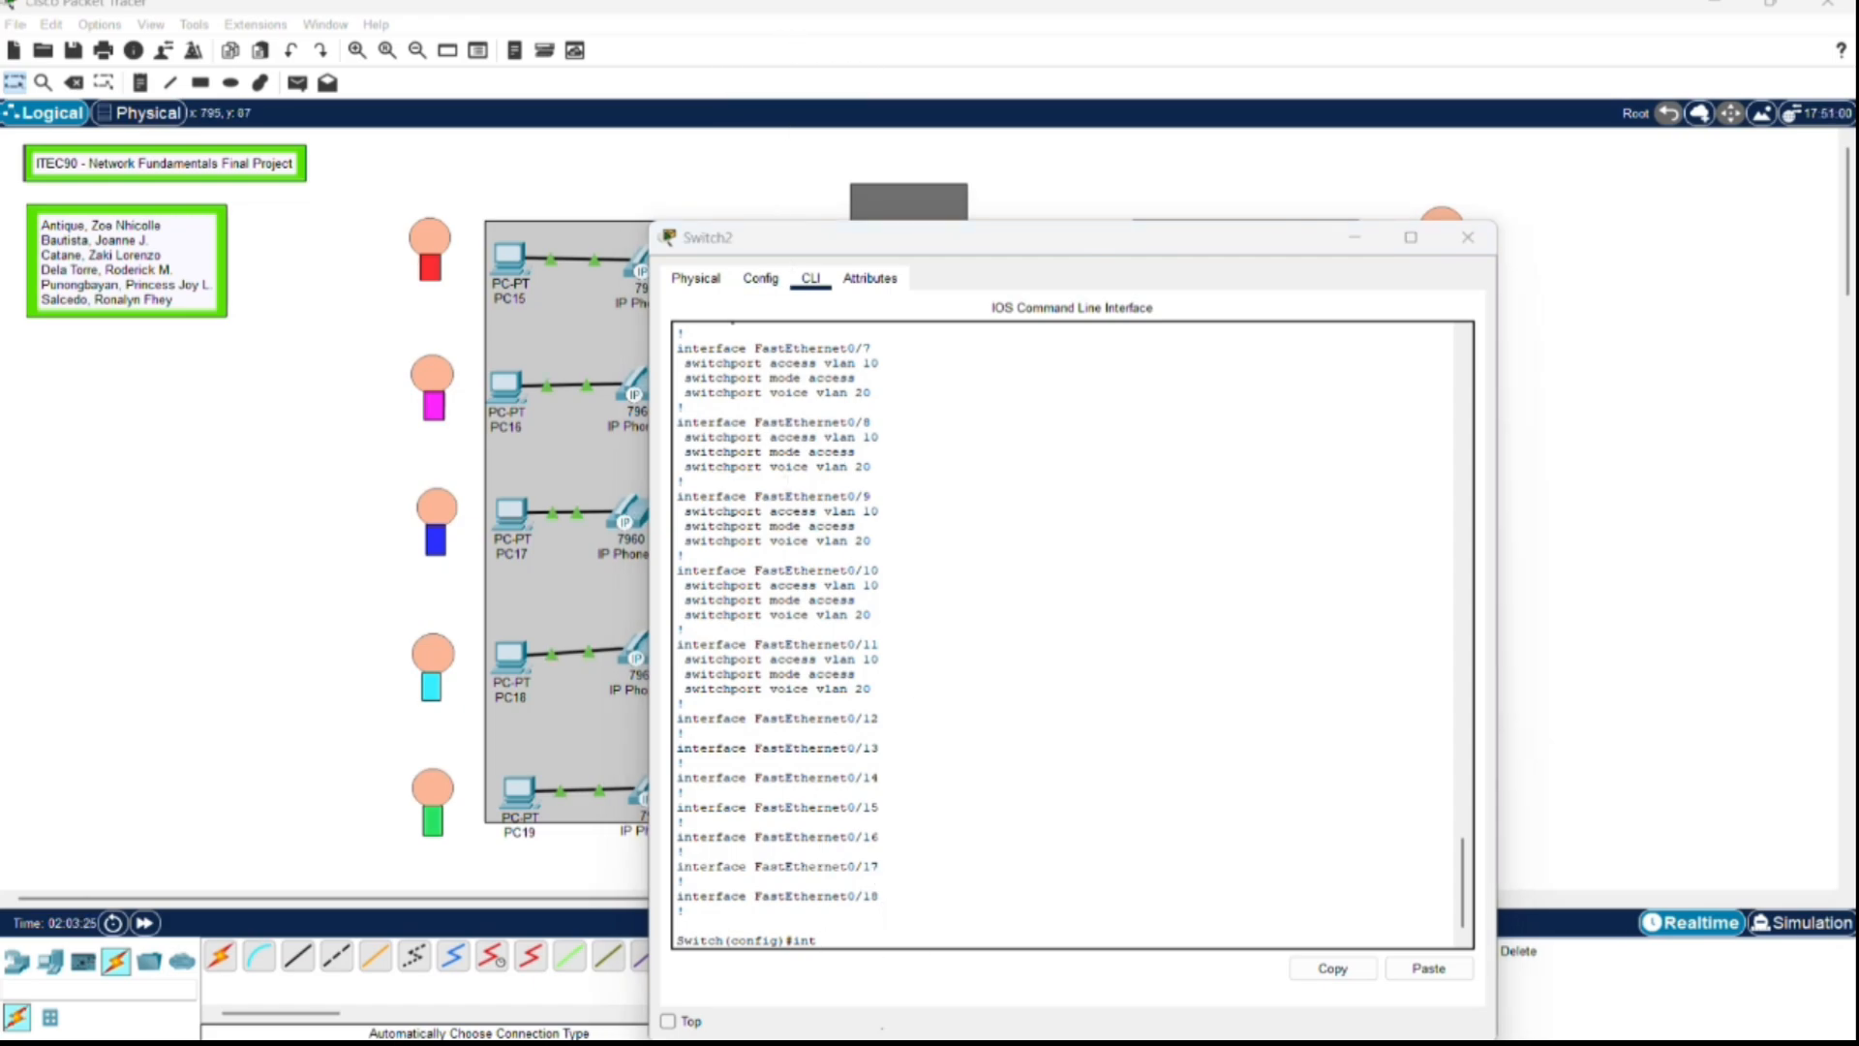
left_click(879, 942)
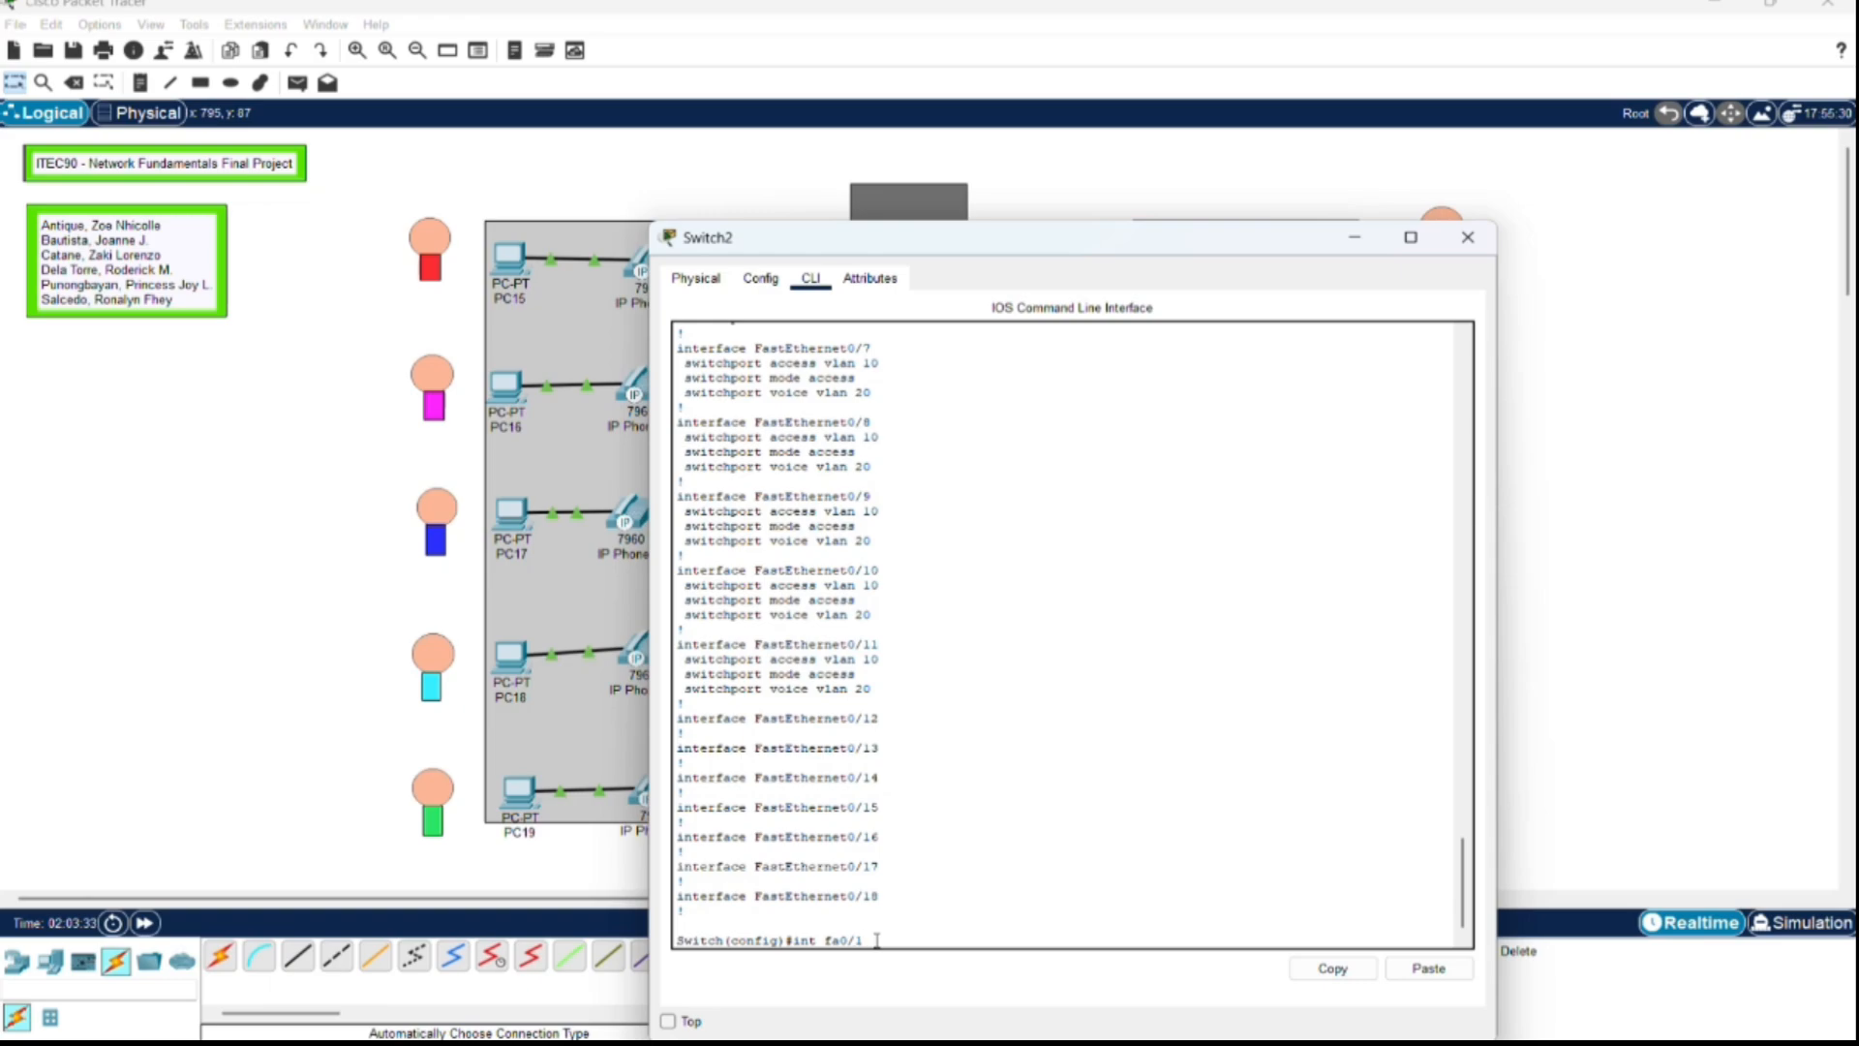
key("Return")
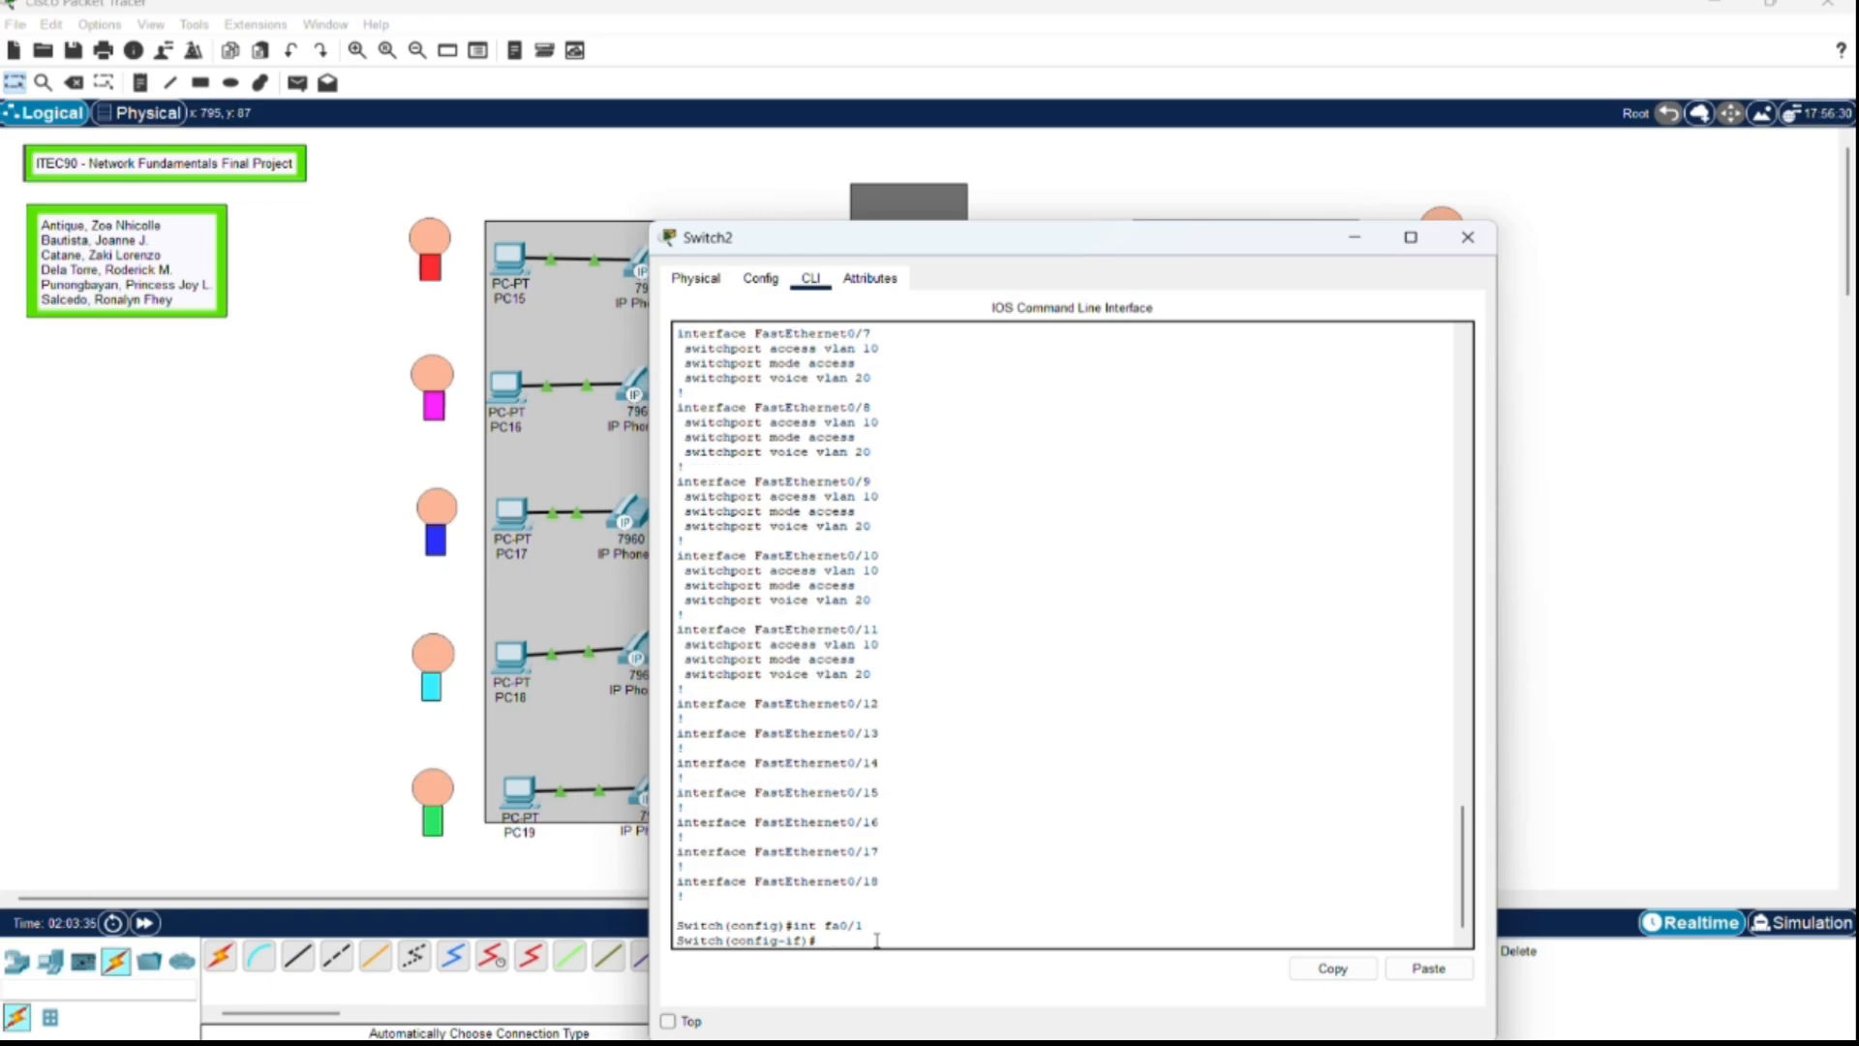
key("Return")
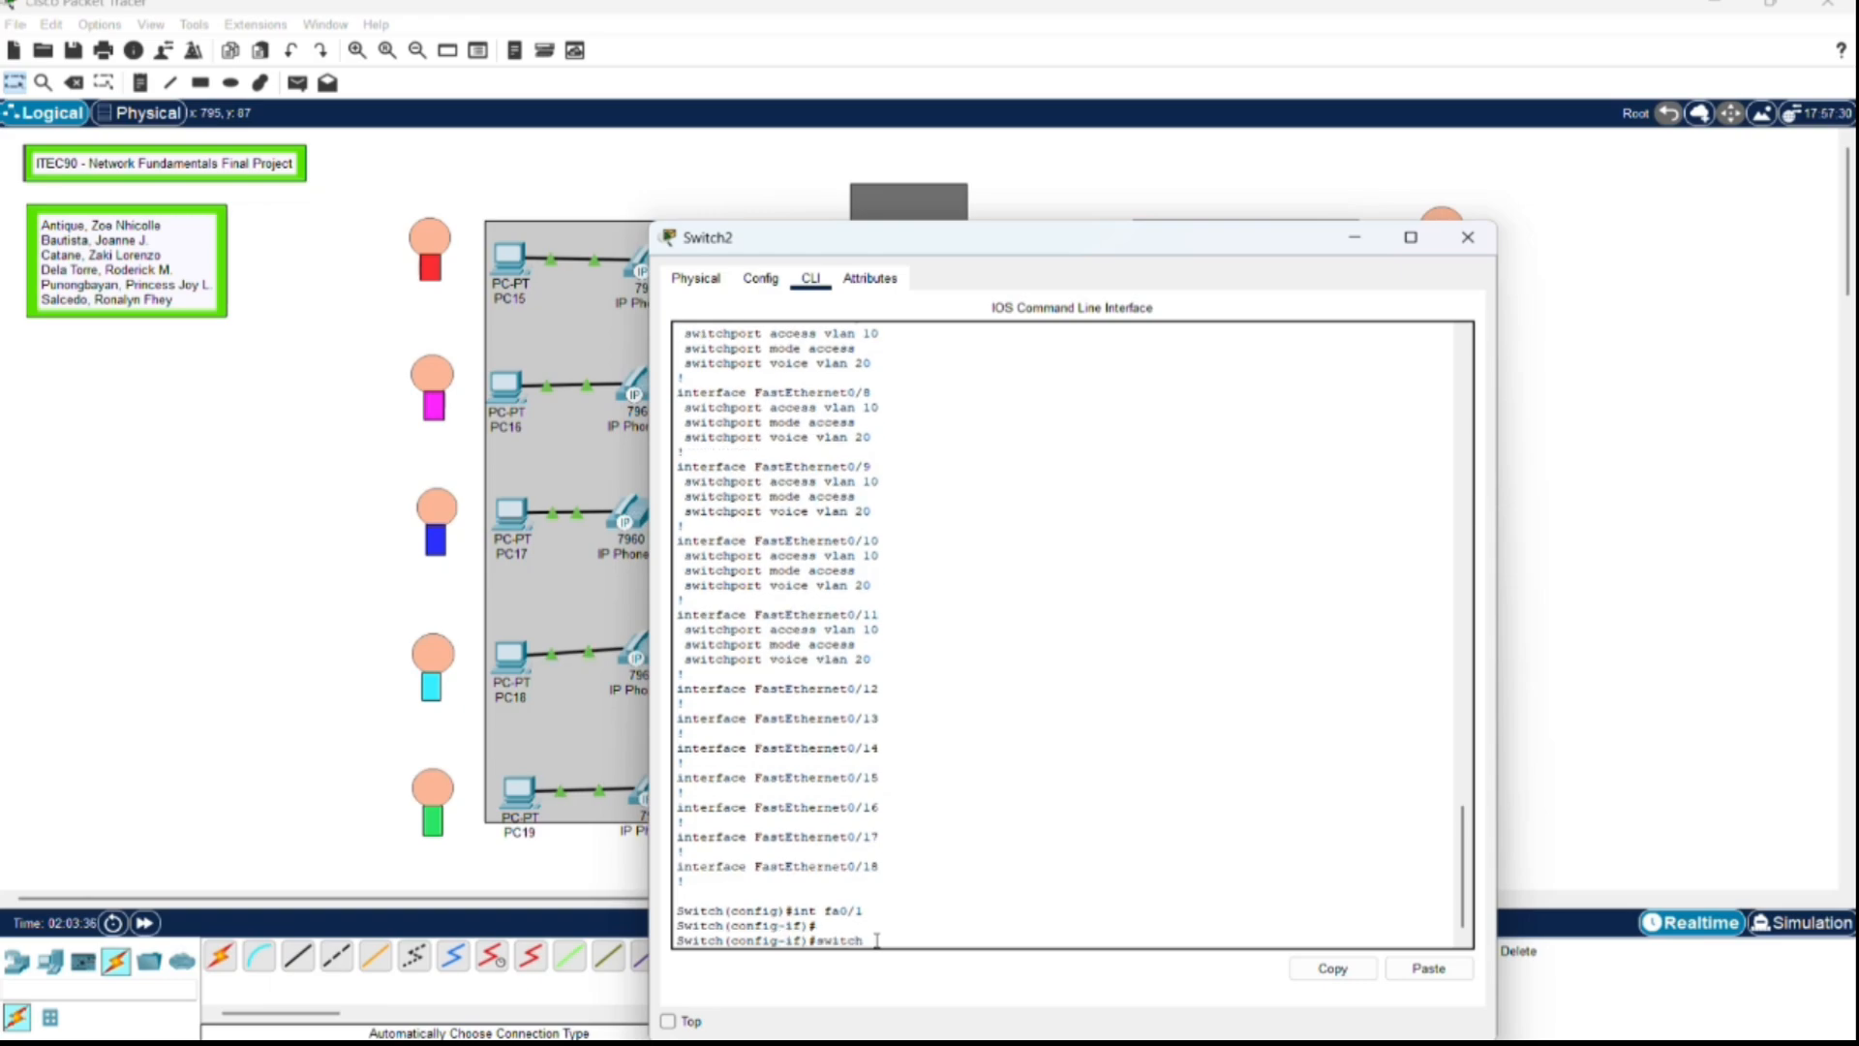
type("switchport mode trunk")
key("Return")
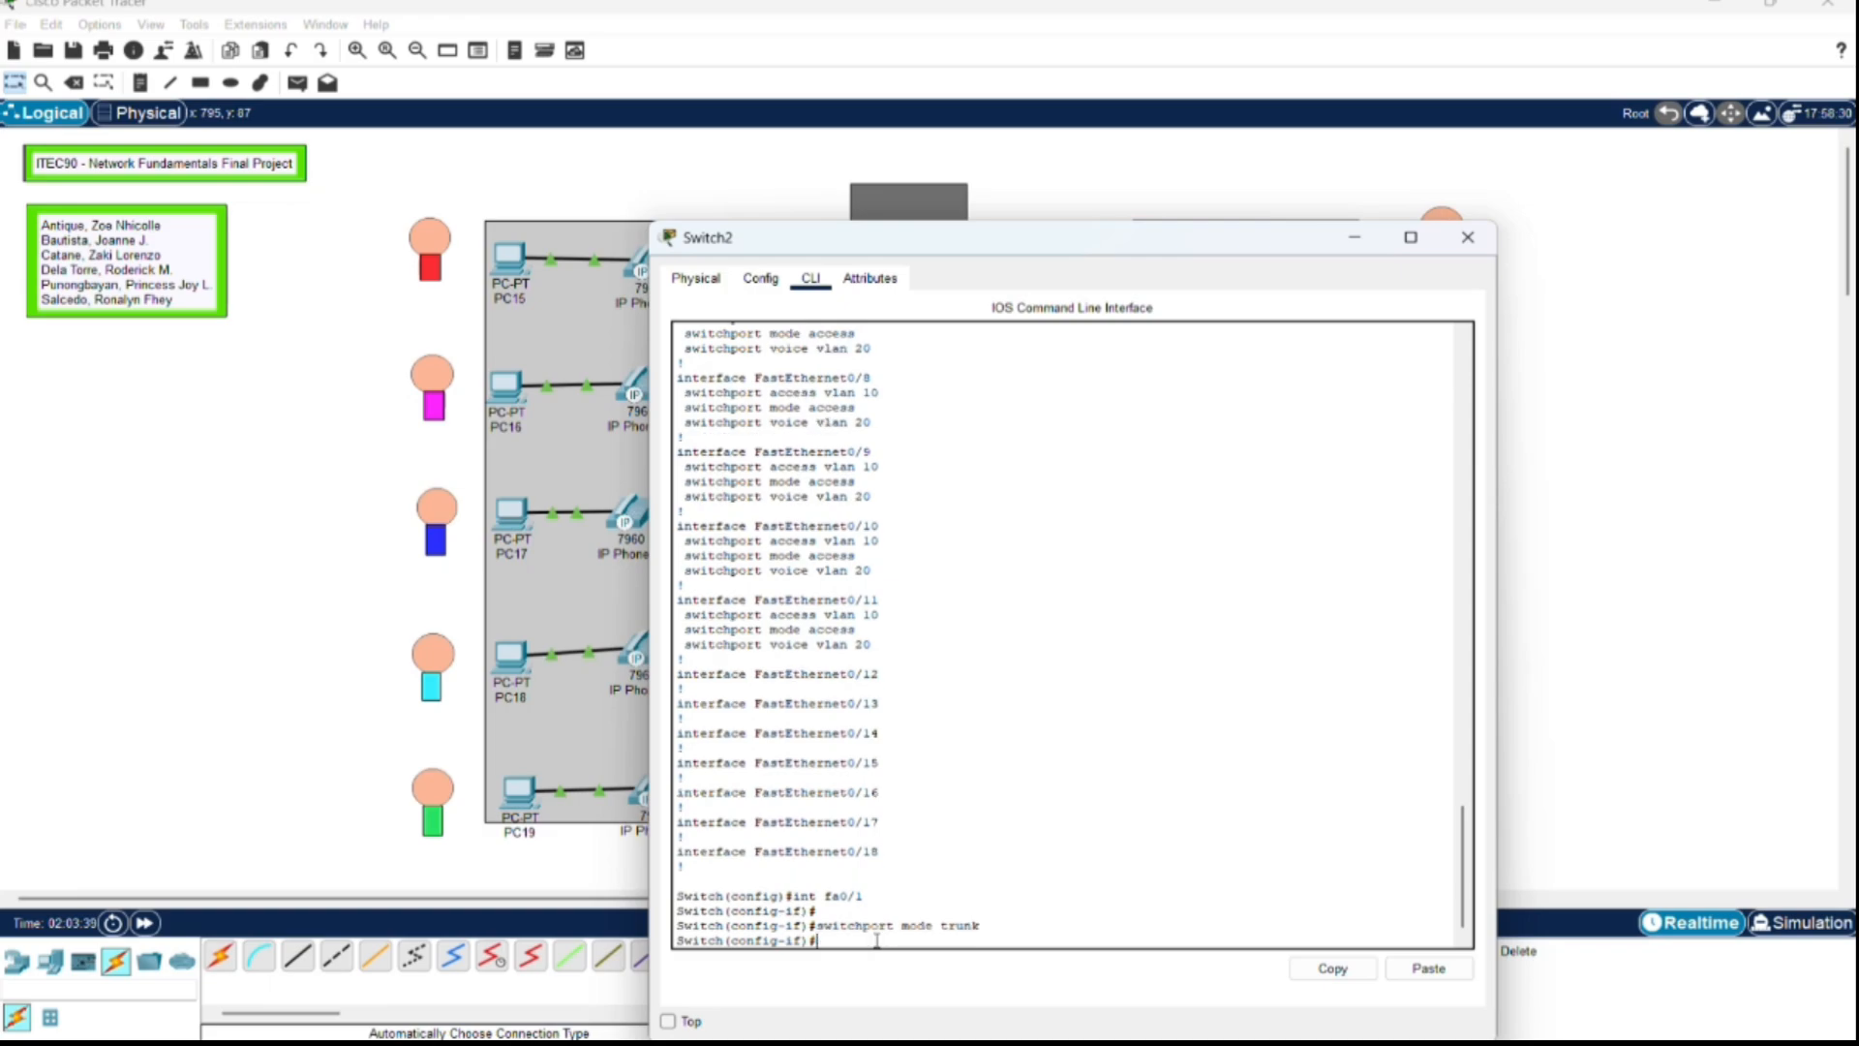
key("Return")
type("ex")
key("Return")
key("Return")
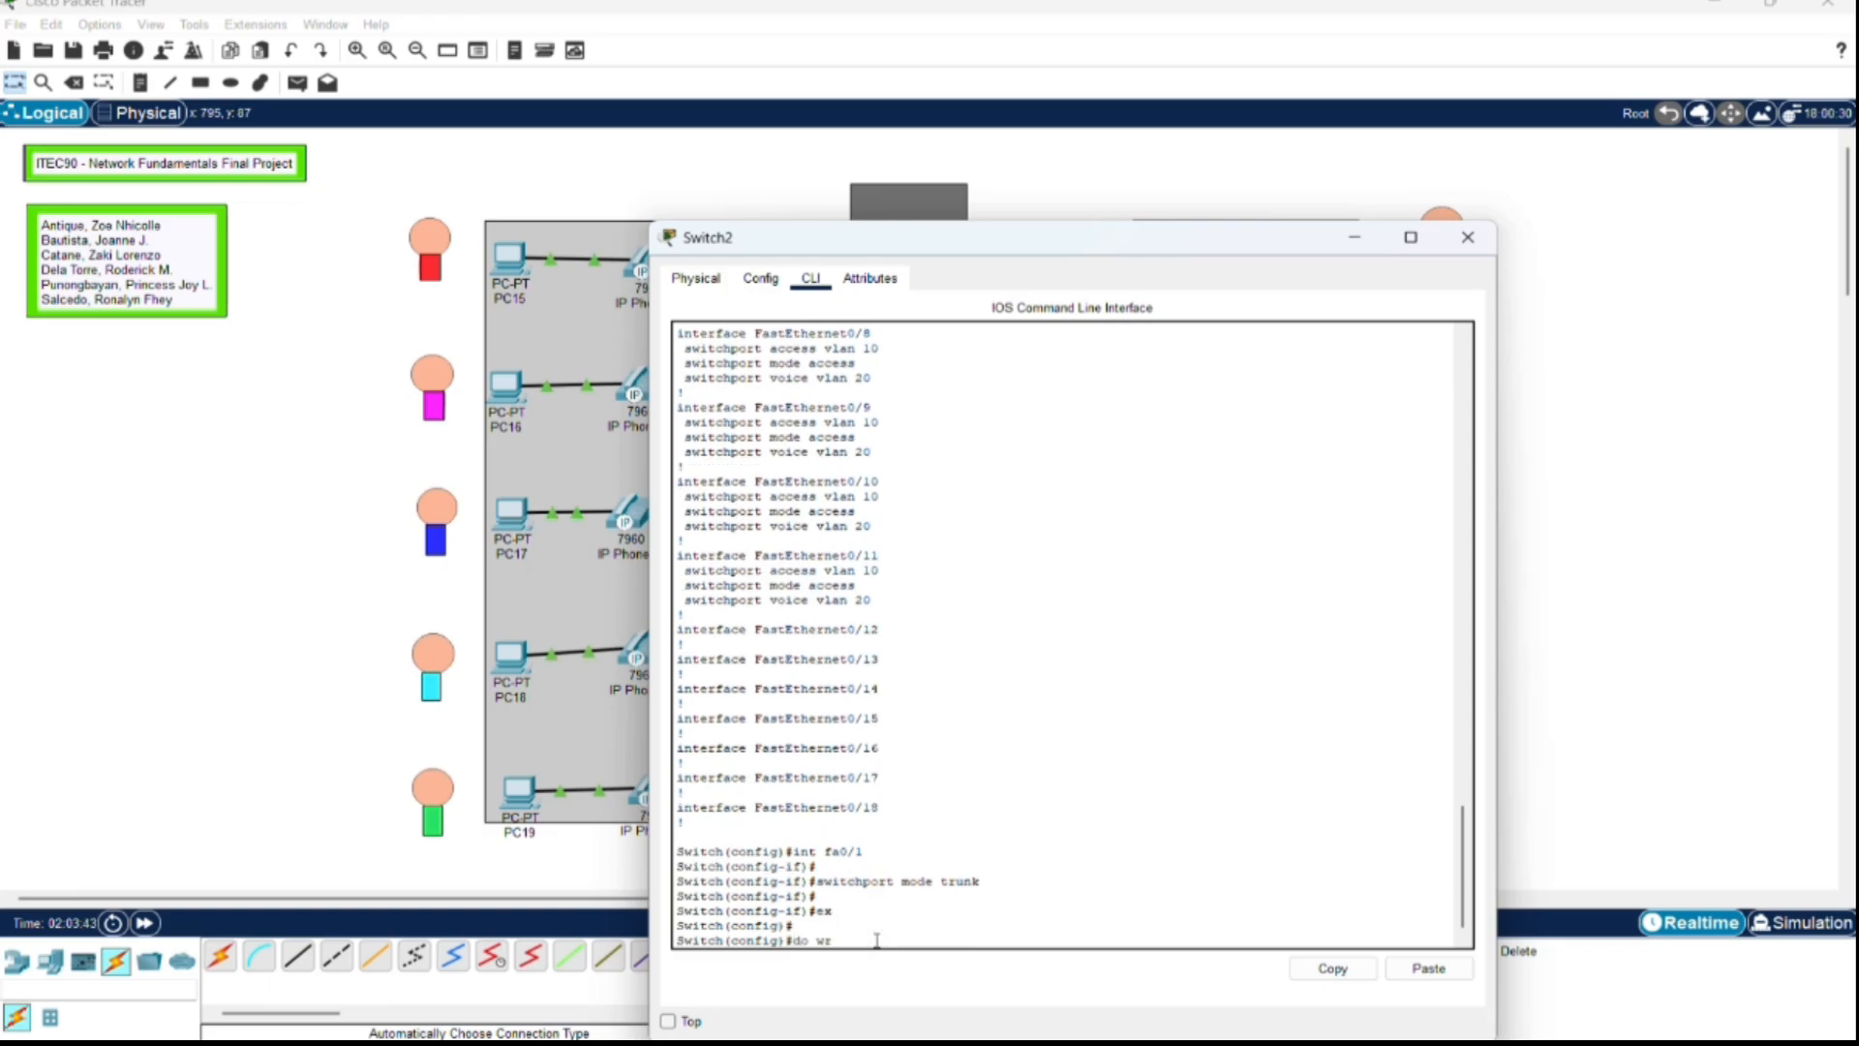
Step: Save the configuration of Switch2 with do wr and close its device window
type("do wr")
key("Return")
key("Return")
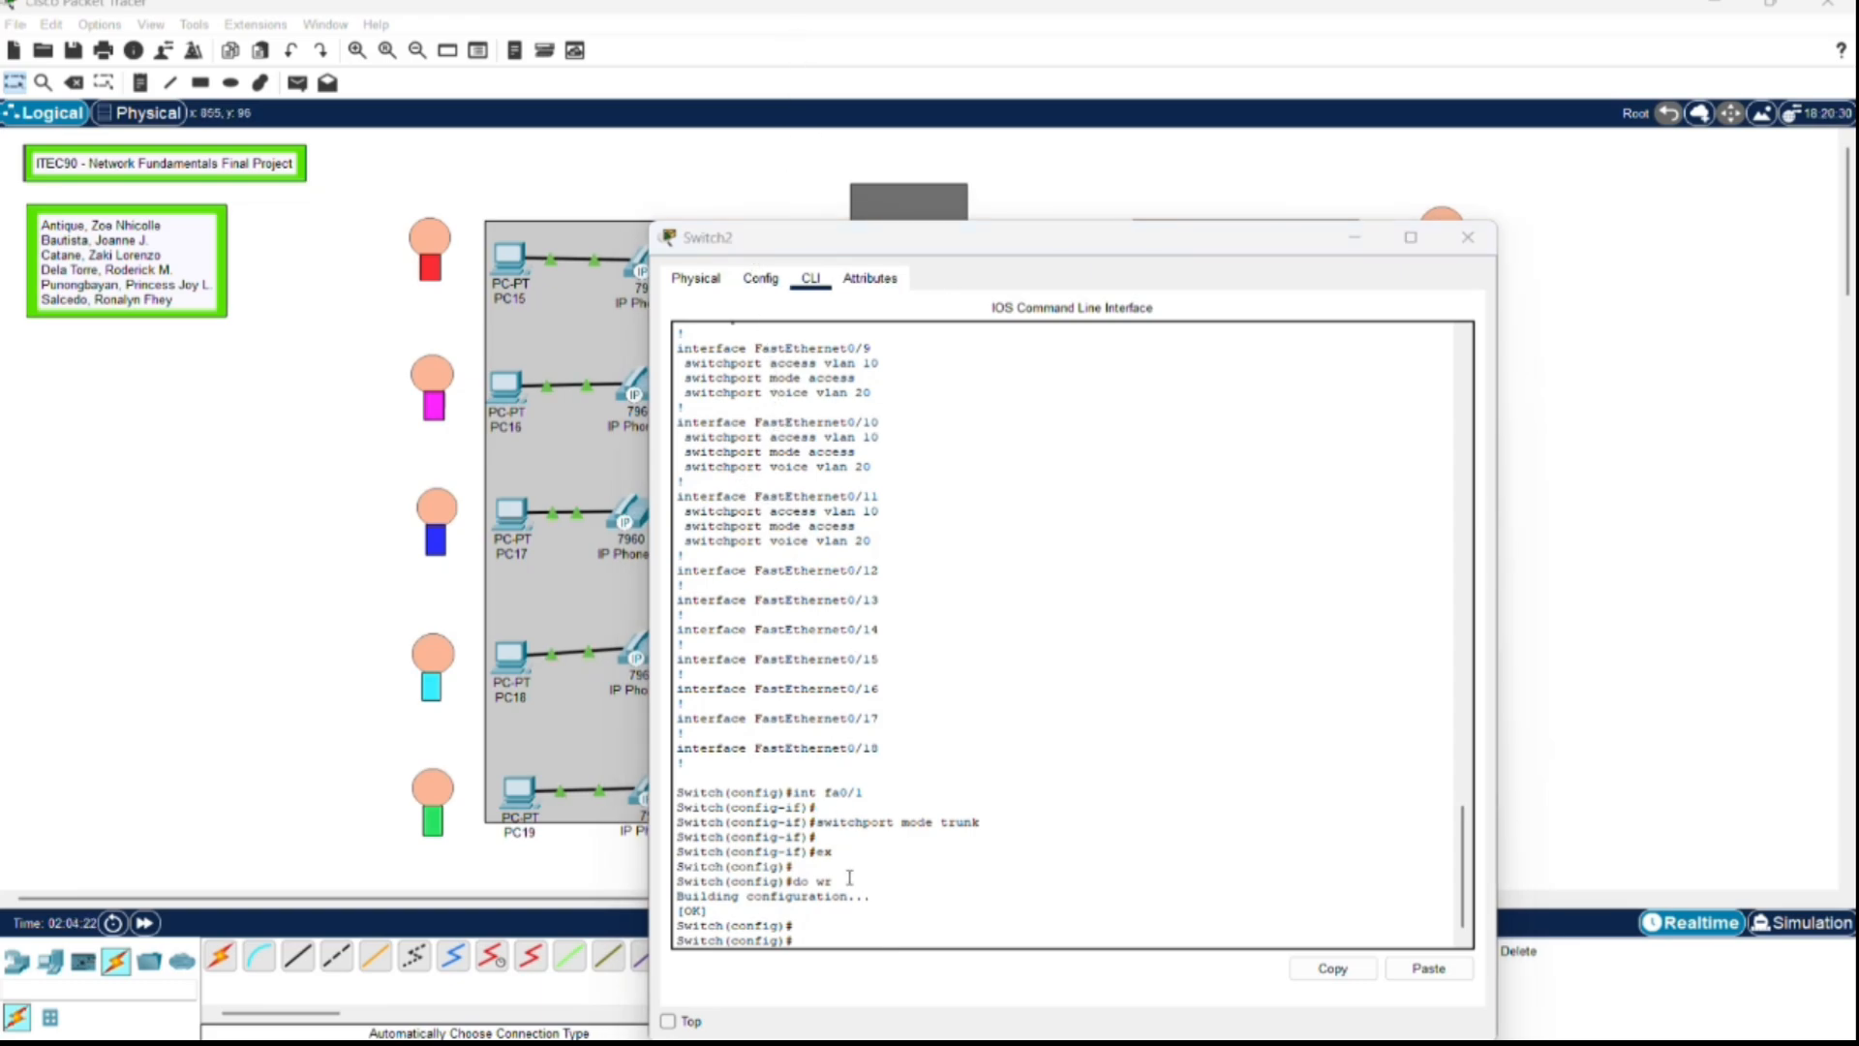
left_click(868, 943)
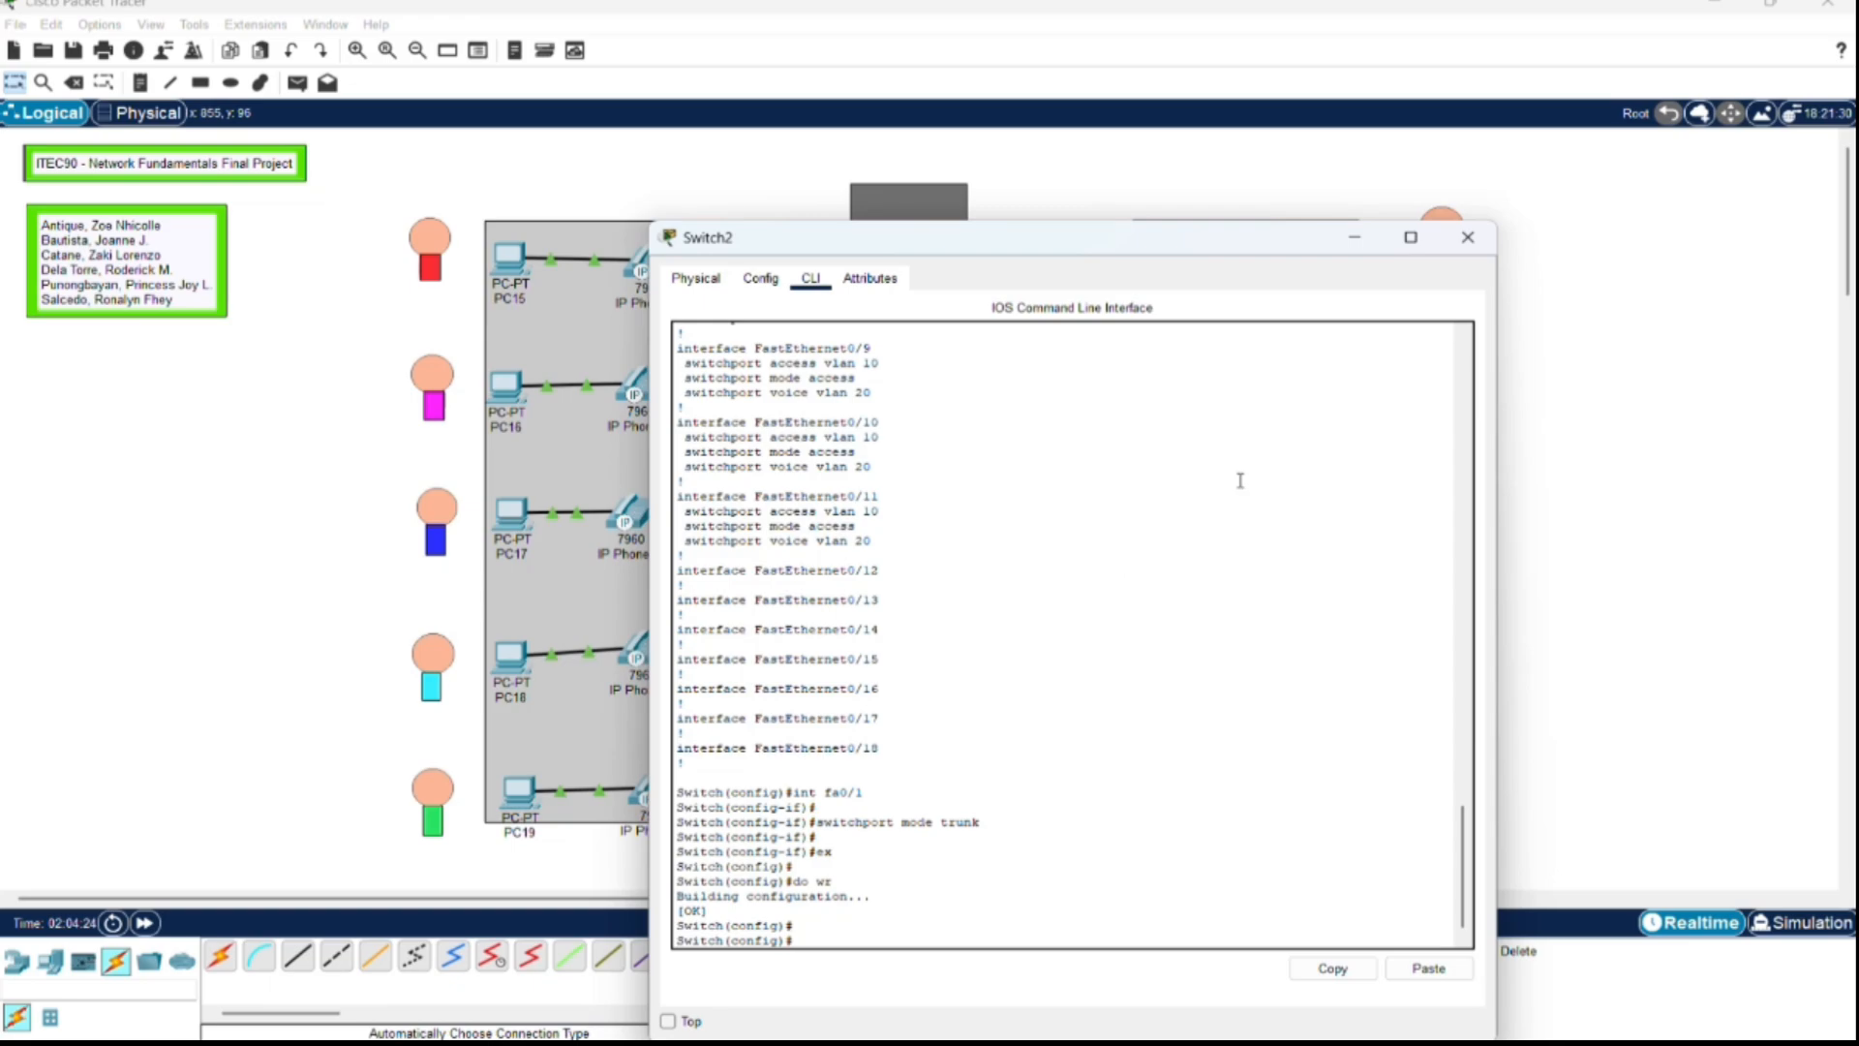
left_click(1469, 239)
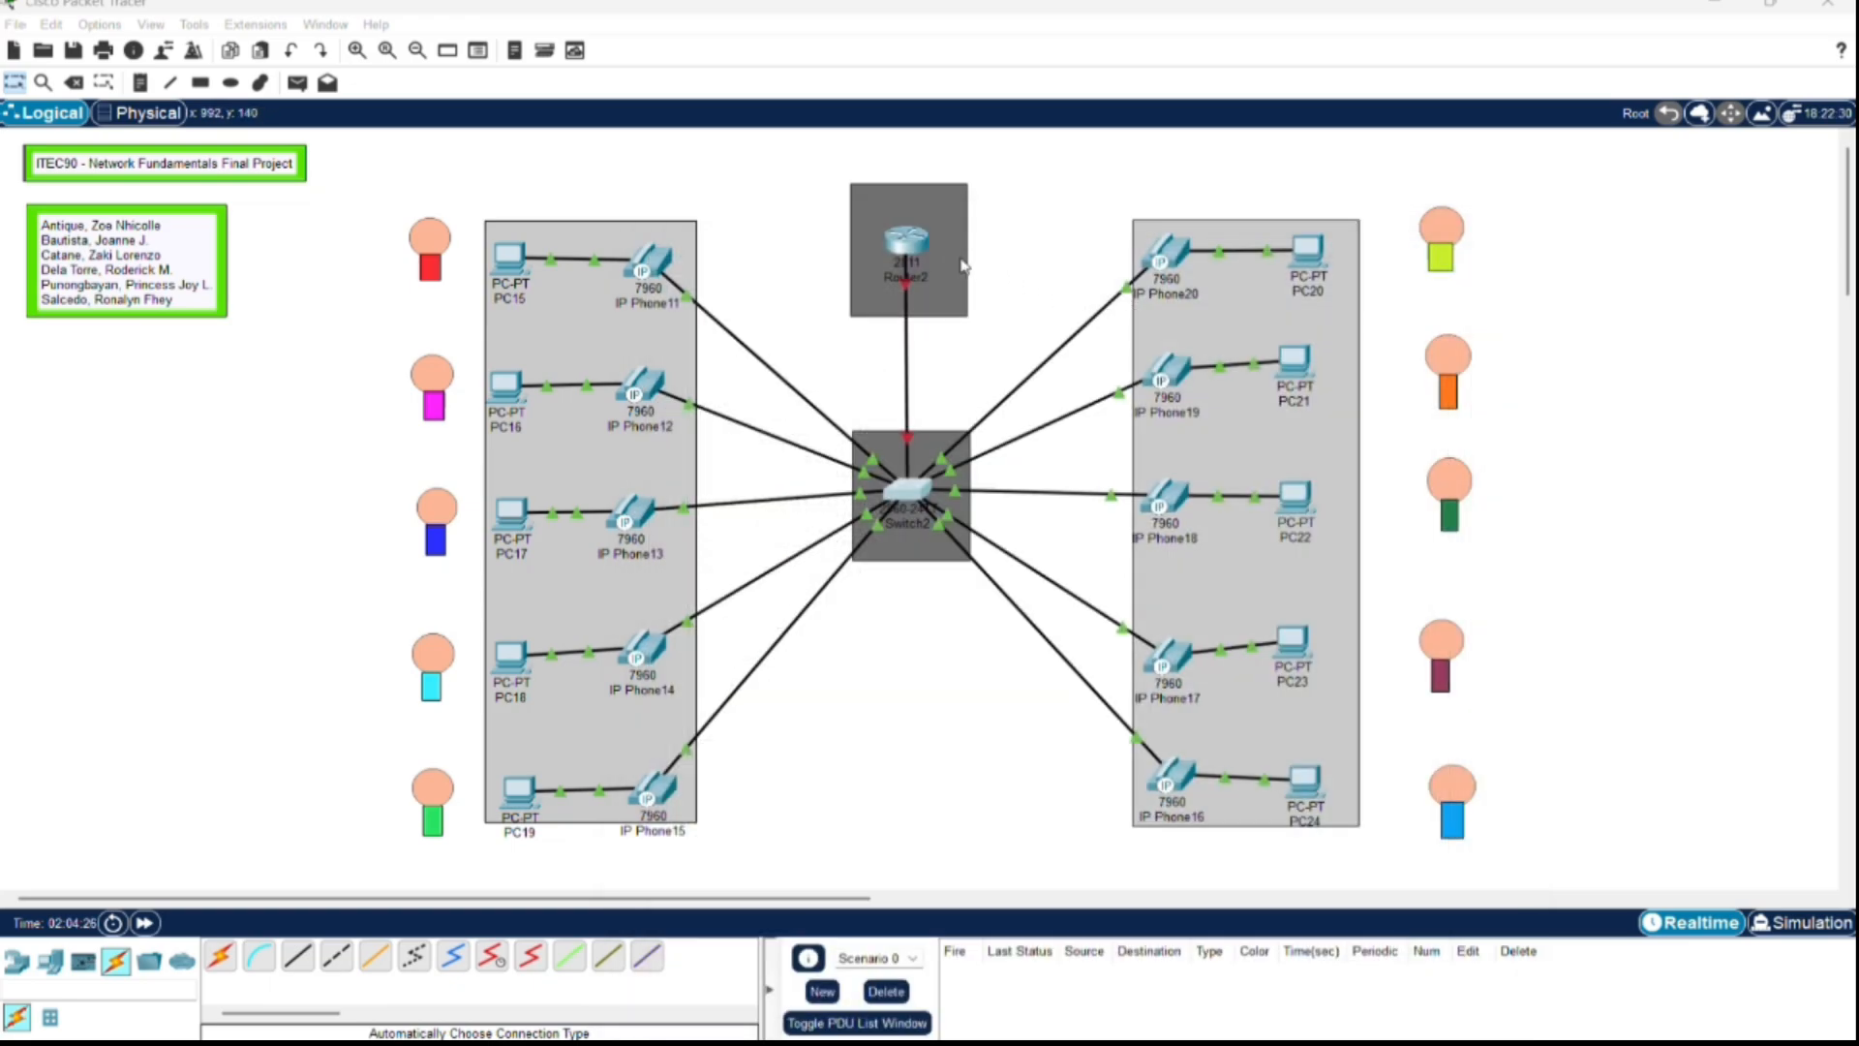
Step: Open the command line of Router2 and answer no to the initial configuration dialog to reach the Router prompt
left_click(922, 251)
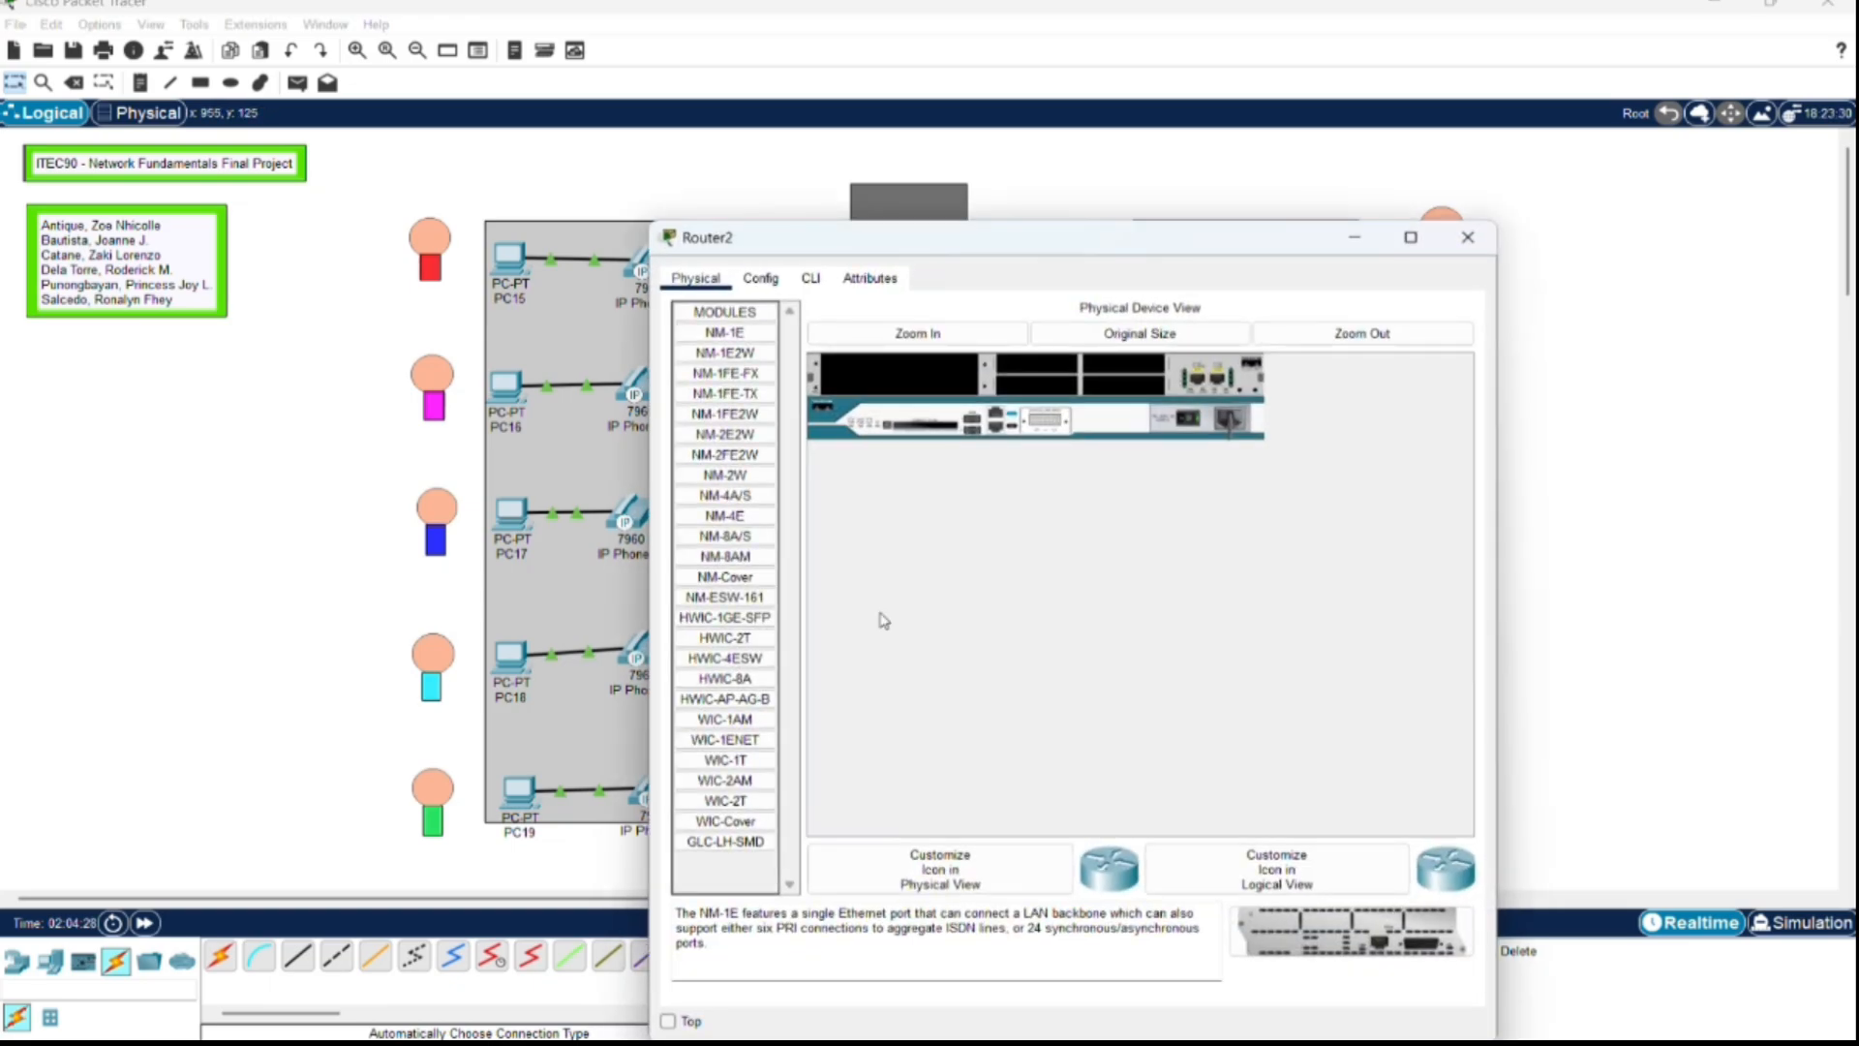
left_click(810, 277)
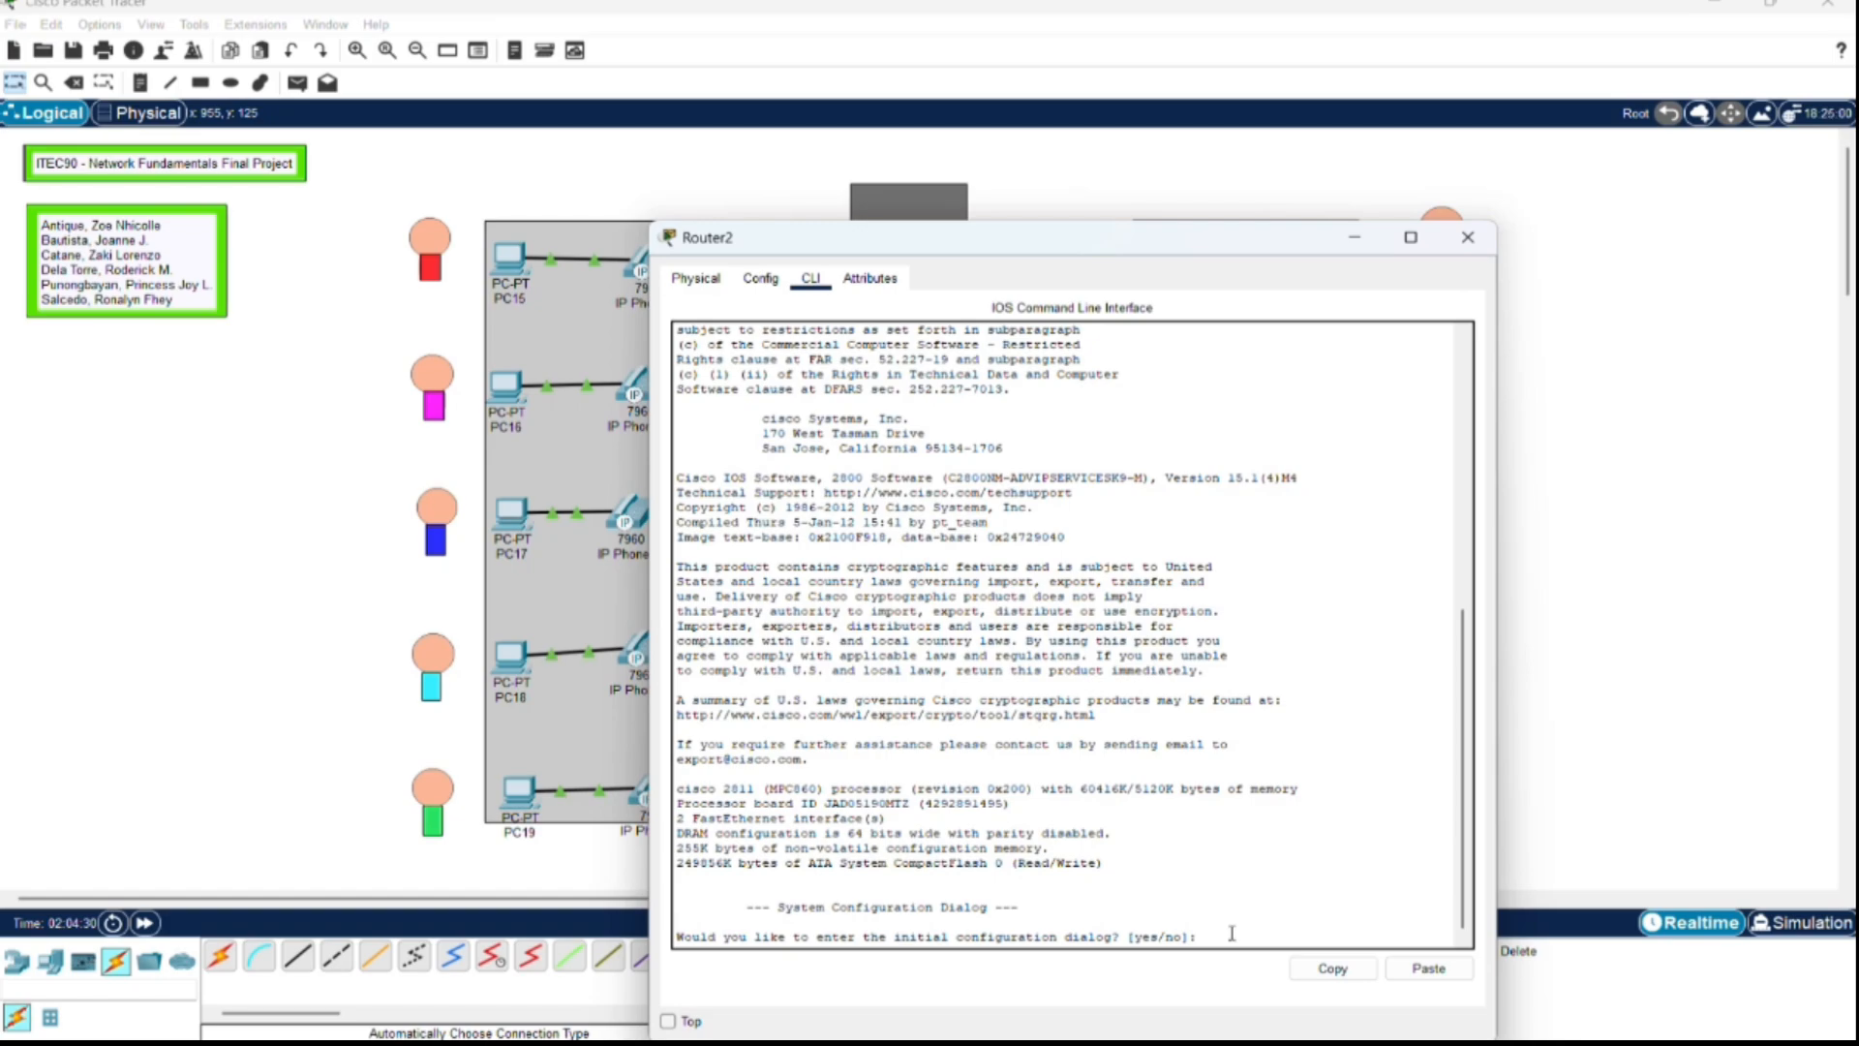
type("no")
key("Return")
key("Return")
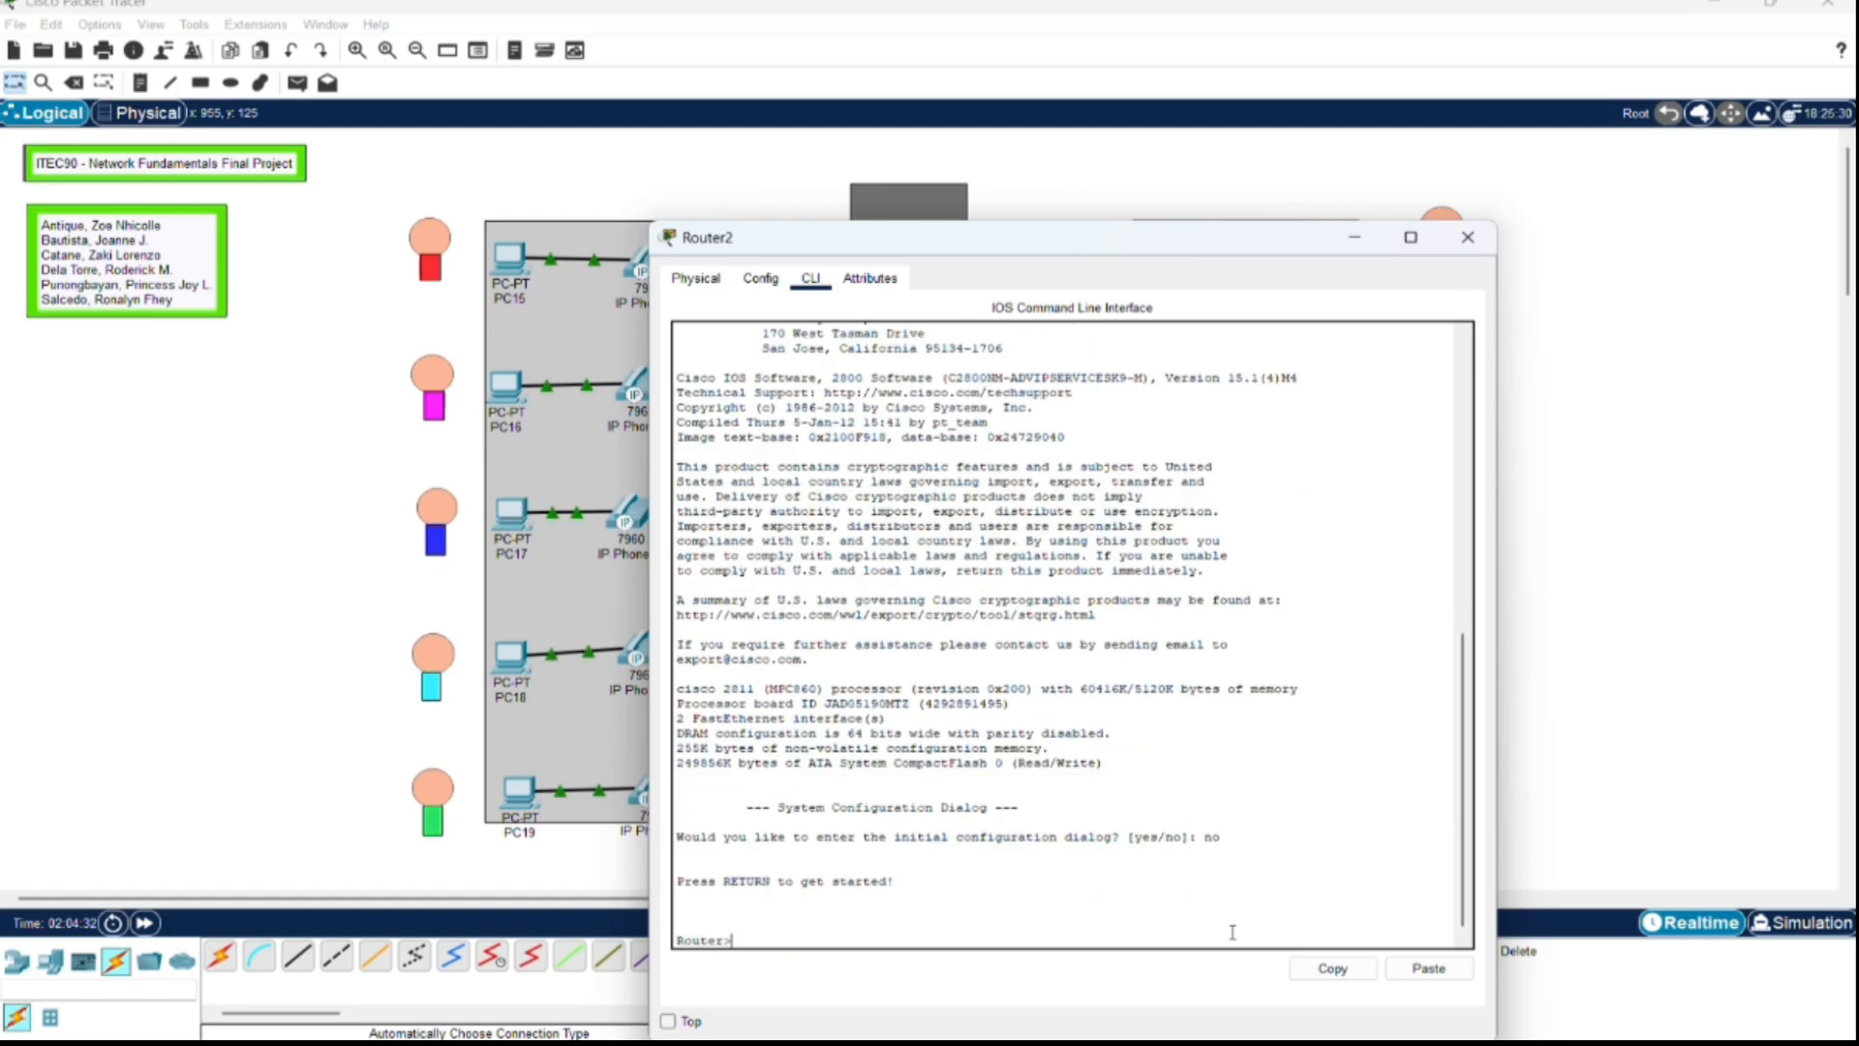
Step: Enter privileged mode on Router2 with en and open global configuration mode with conf t
type("en")
key("Return")
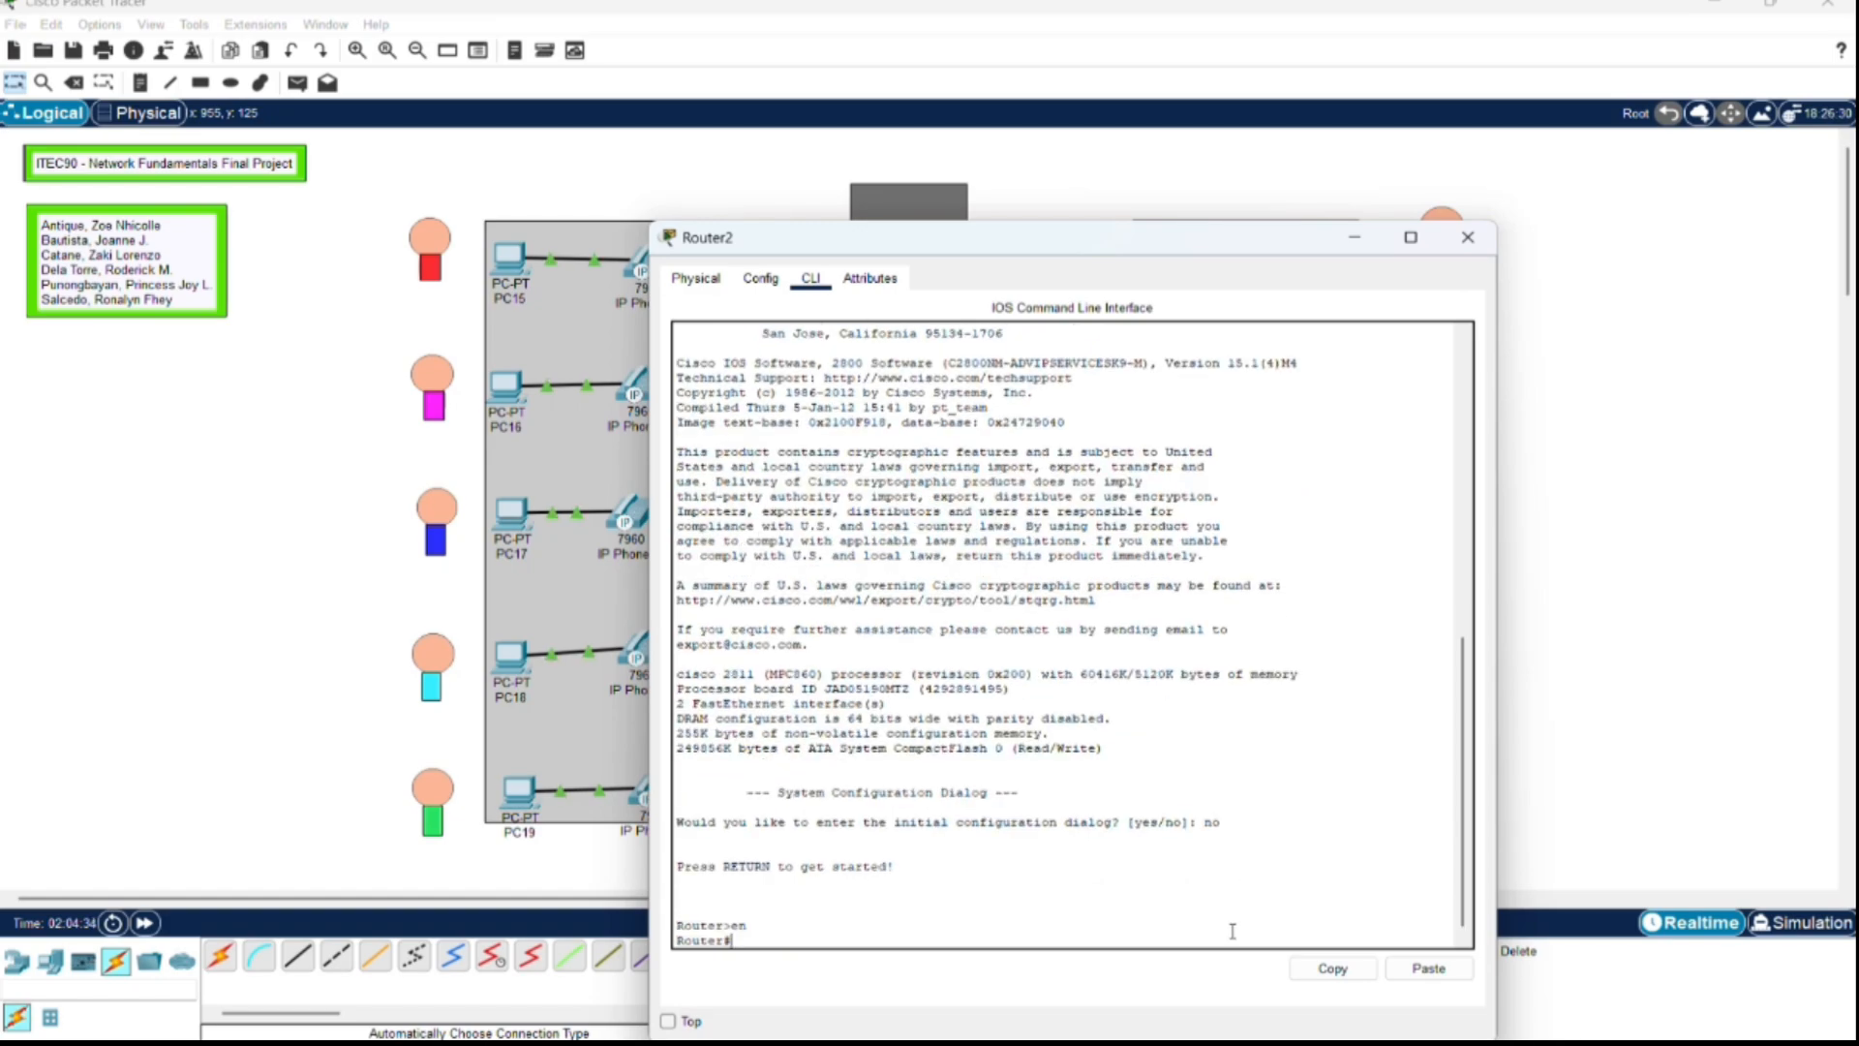
type("conf t")
key("Return")
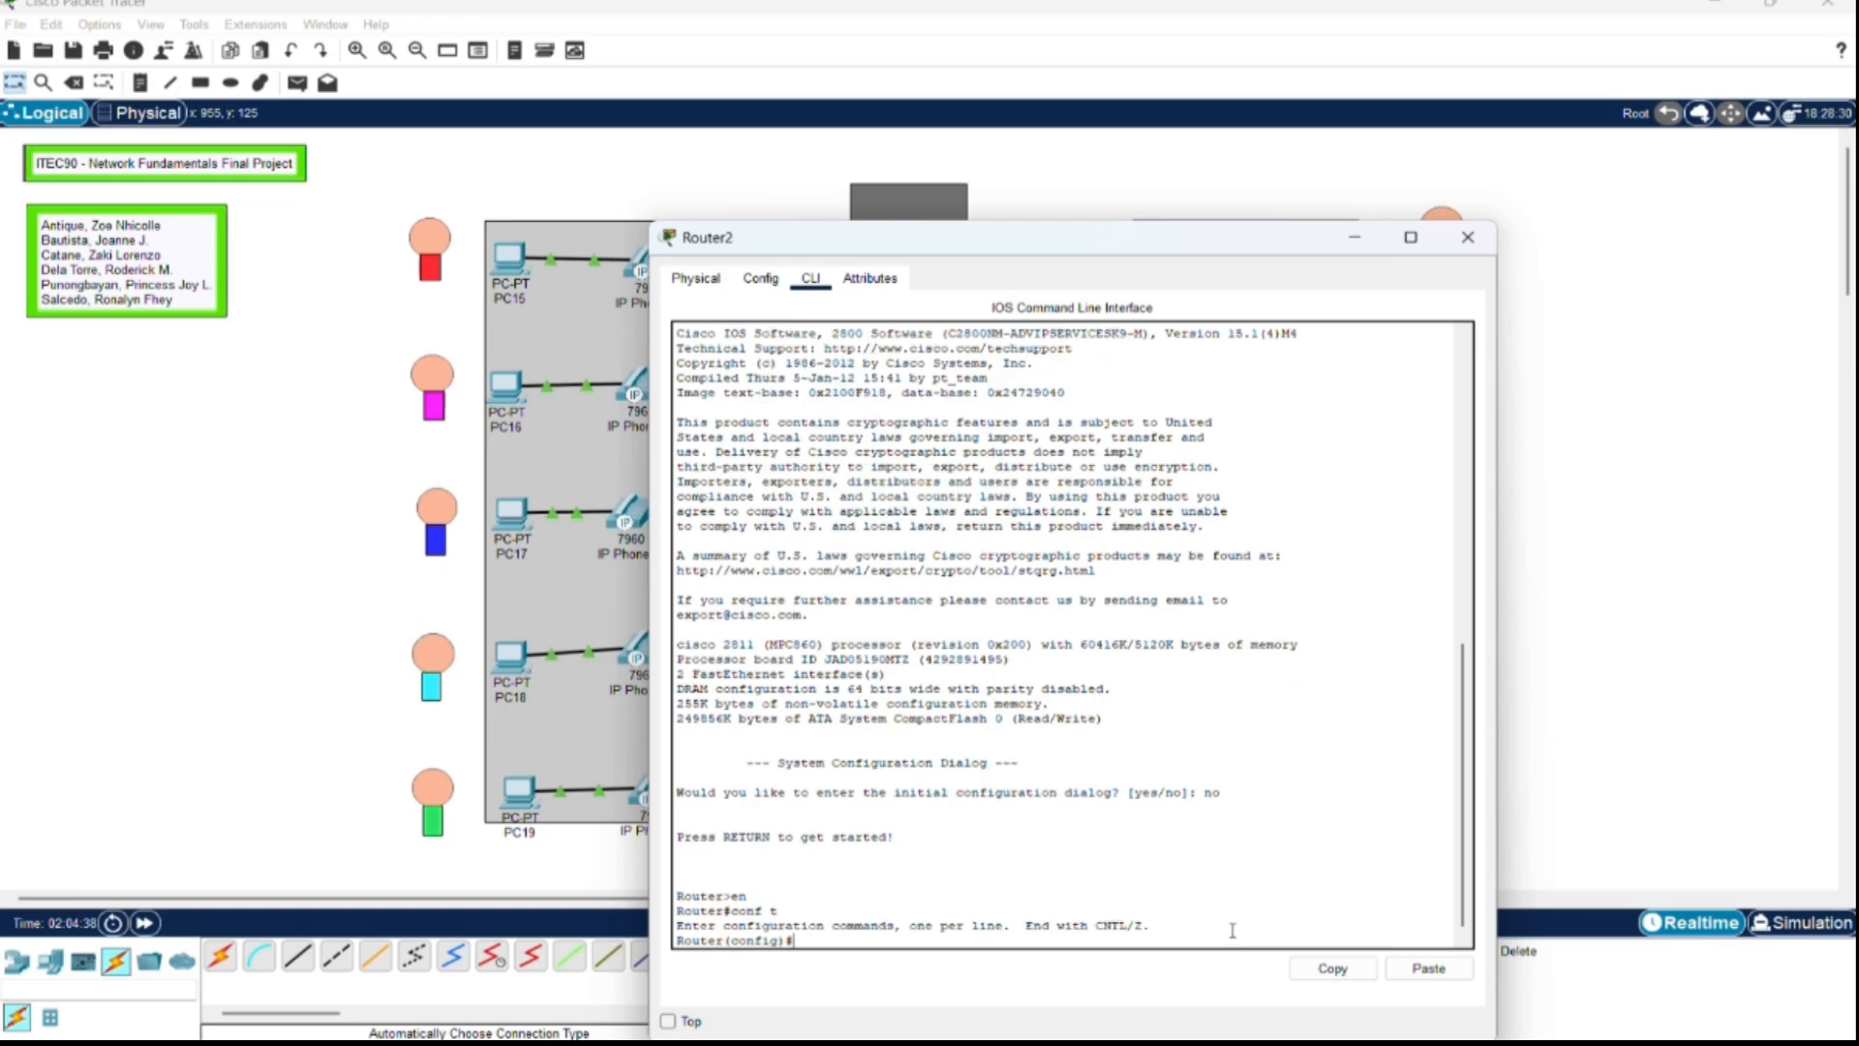
Step: Enable Router2's interface fa0/0 with no shut and return to global configuration mode
type("int fa0/0")
key("Return")
key("Return")
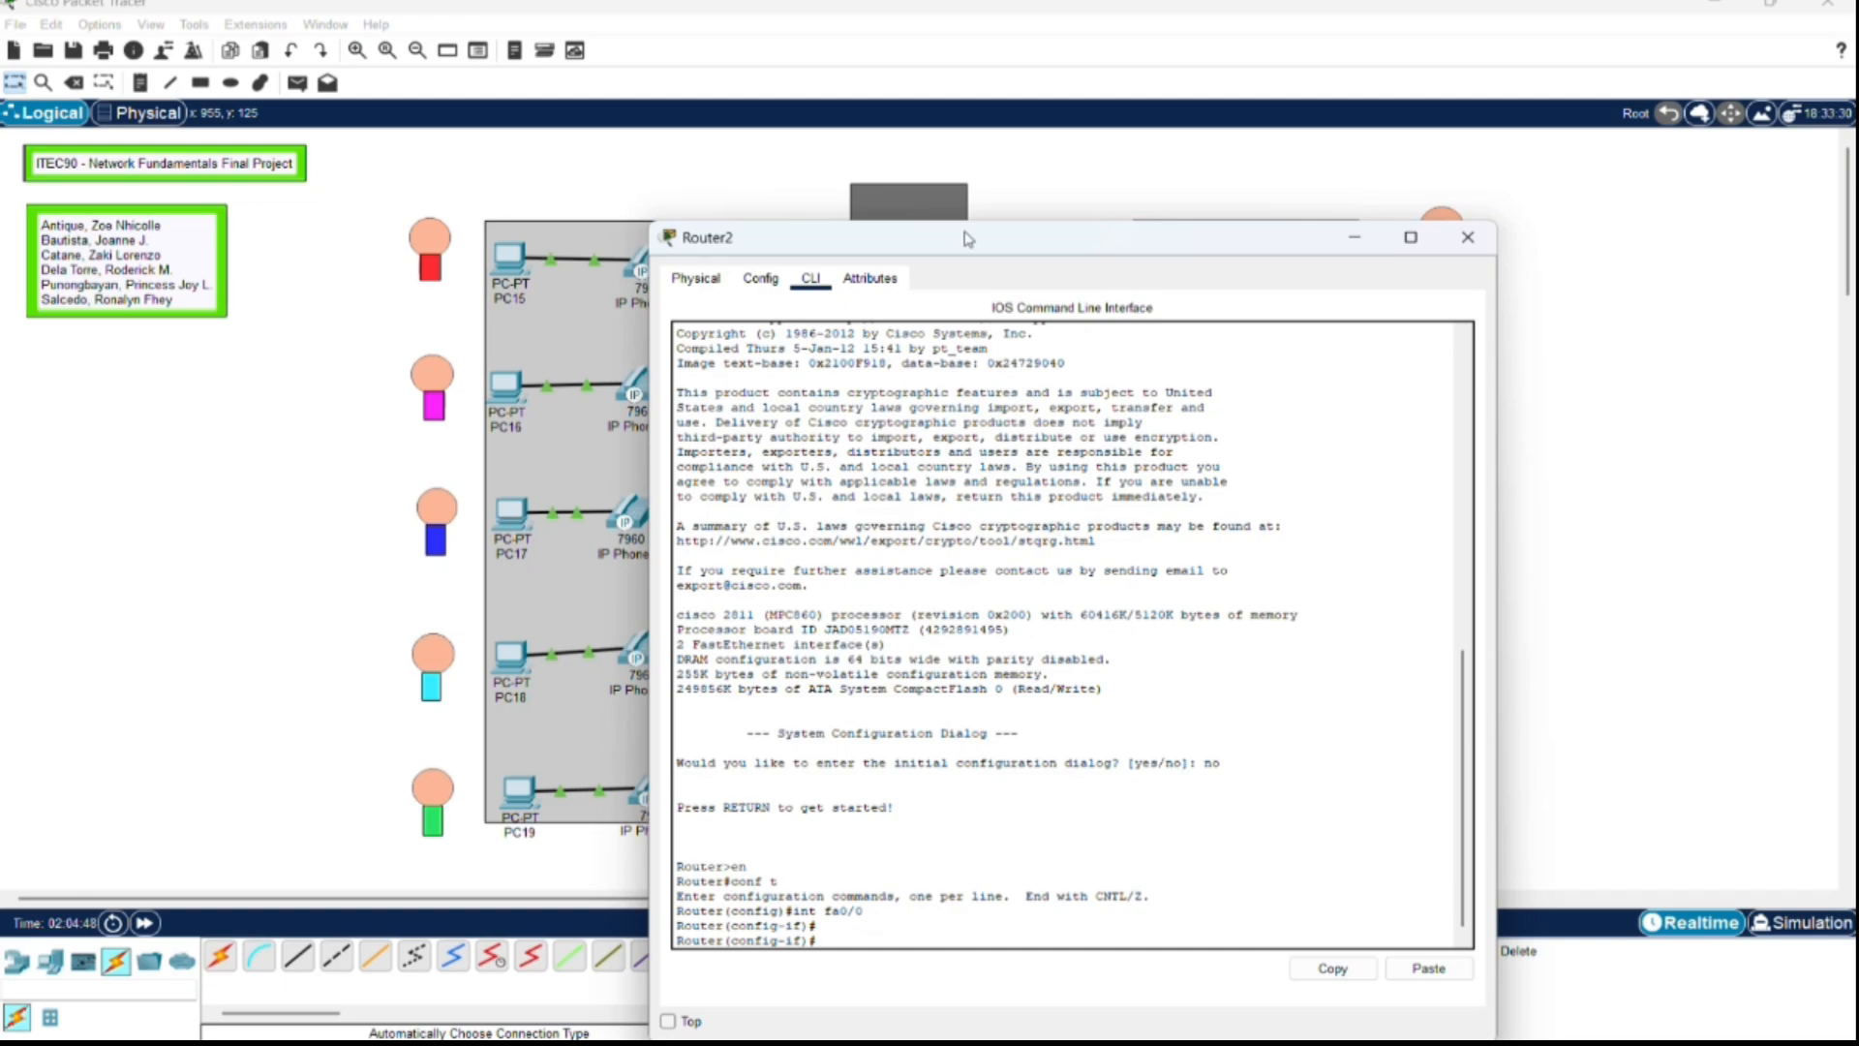
left_click_drag(965, 238, 1330, 196)
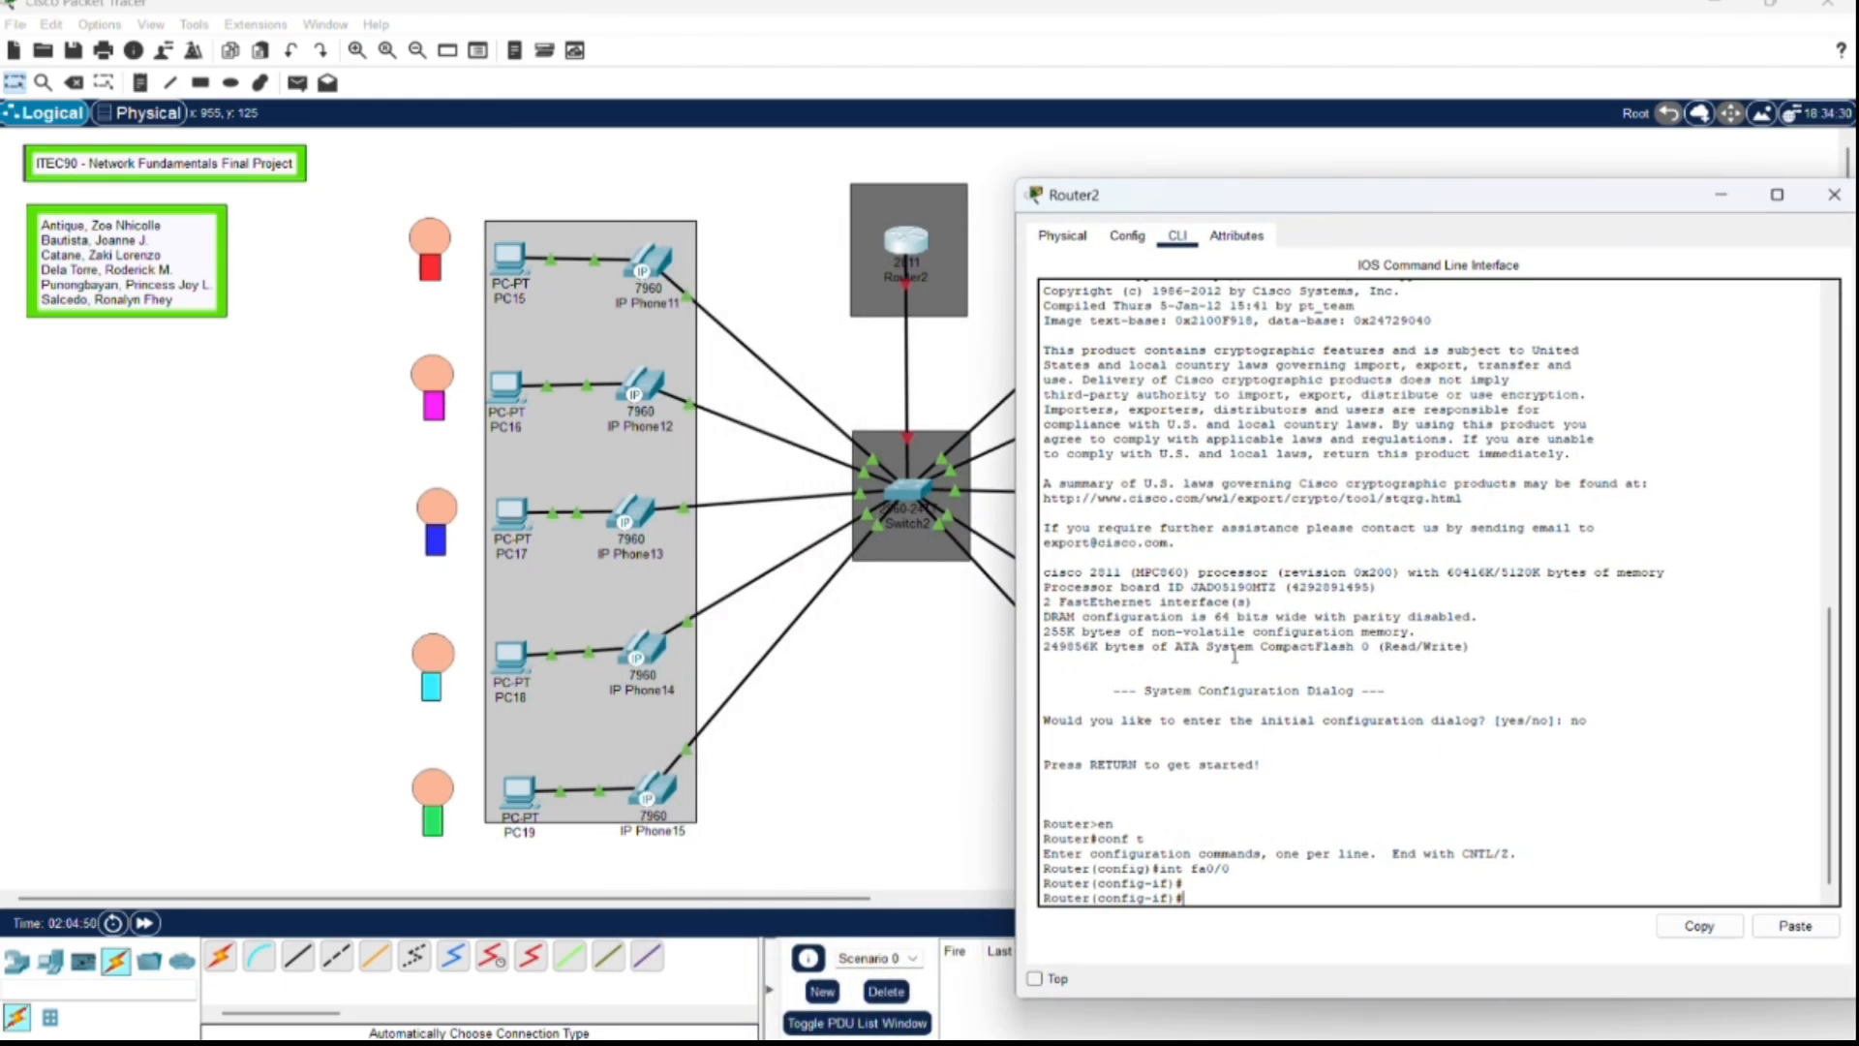
type("no shut")
key("Return")
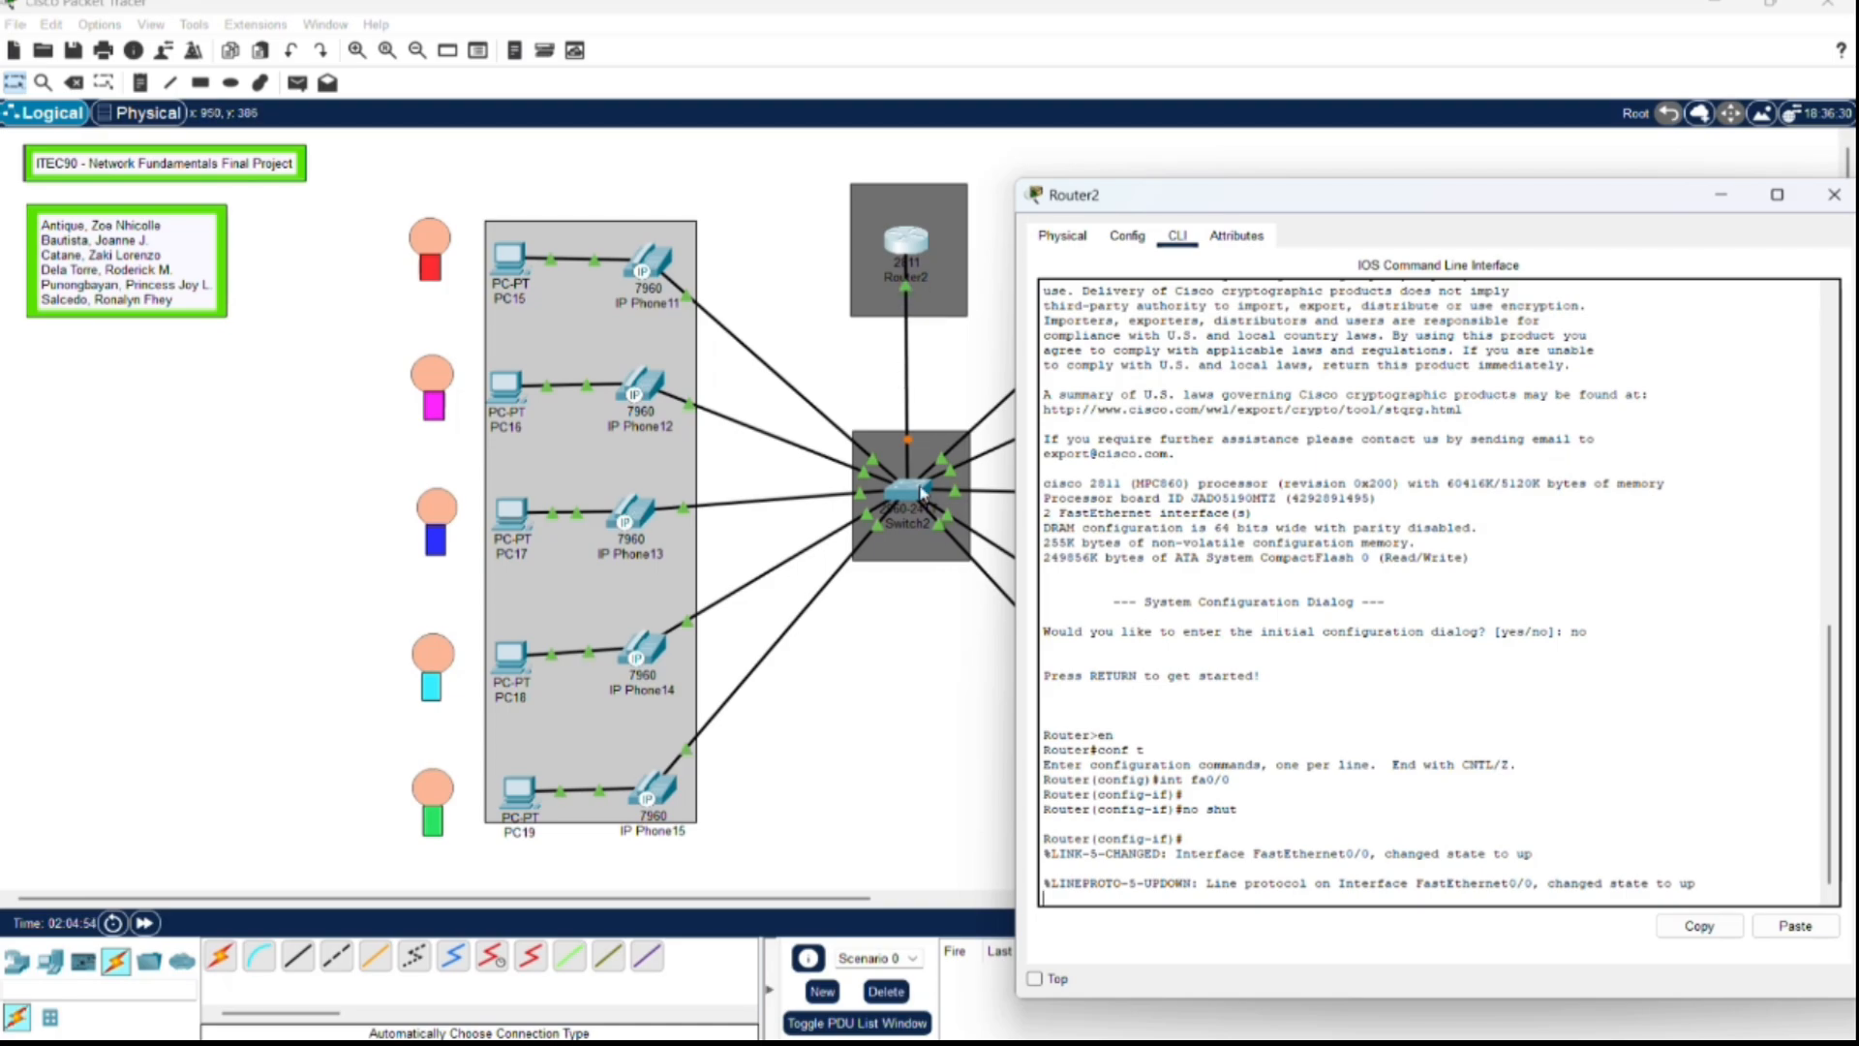
key("Return")
key("Return")
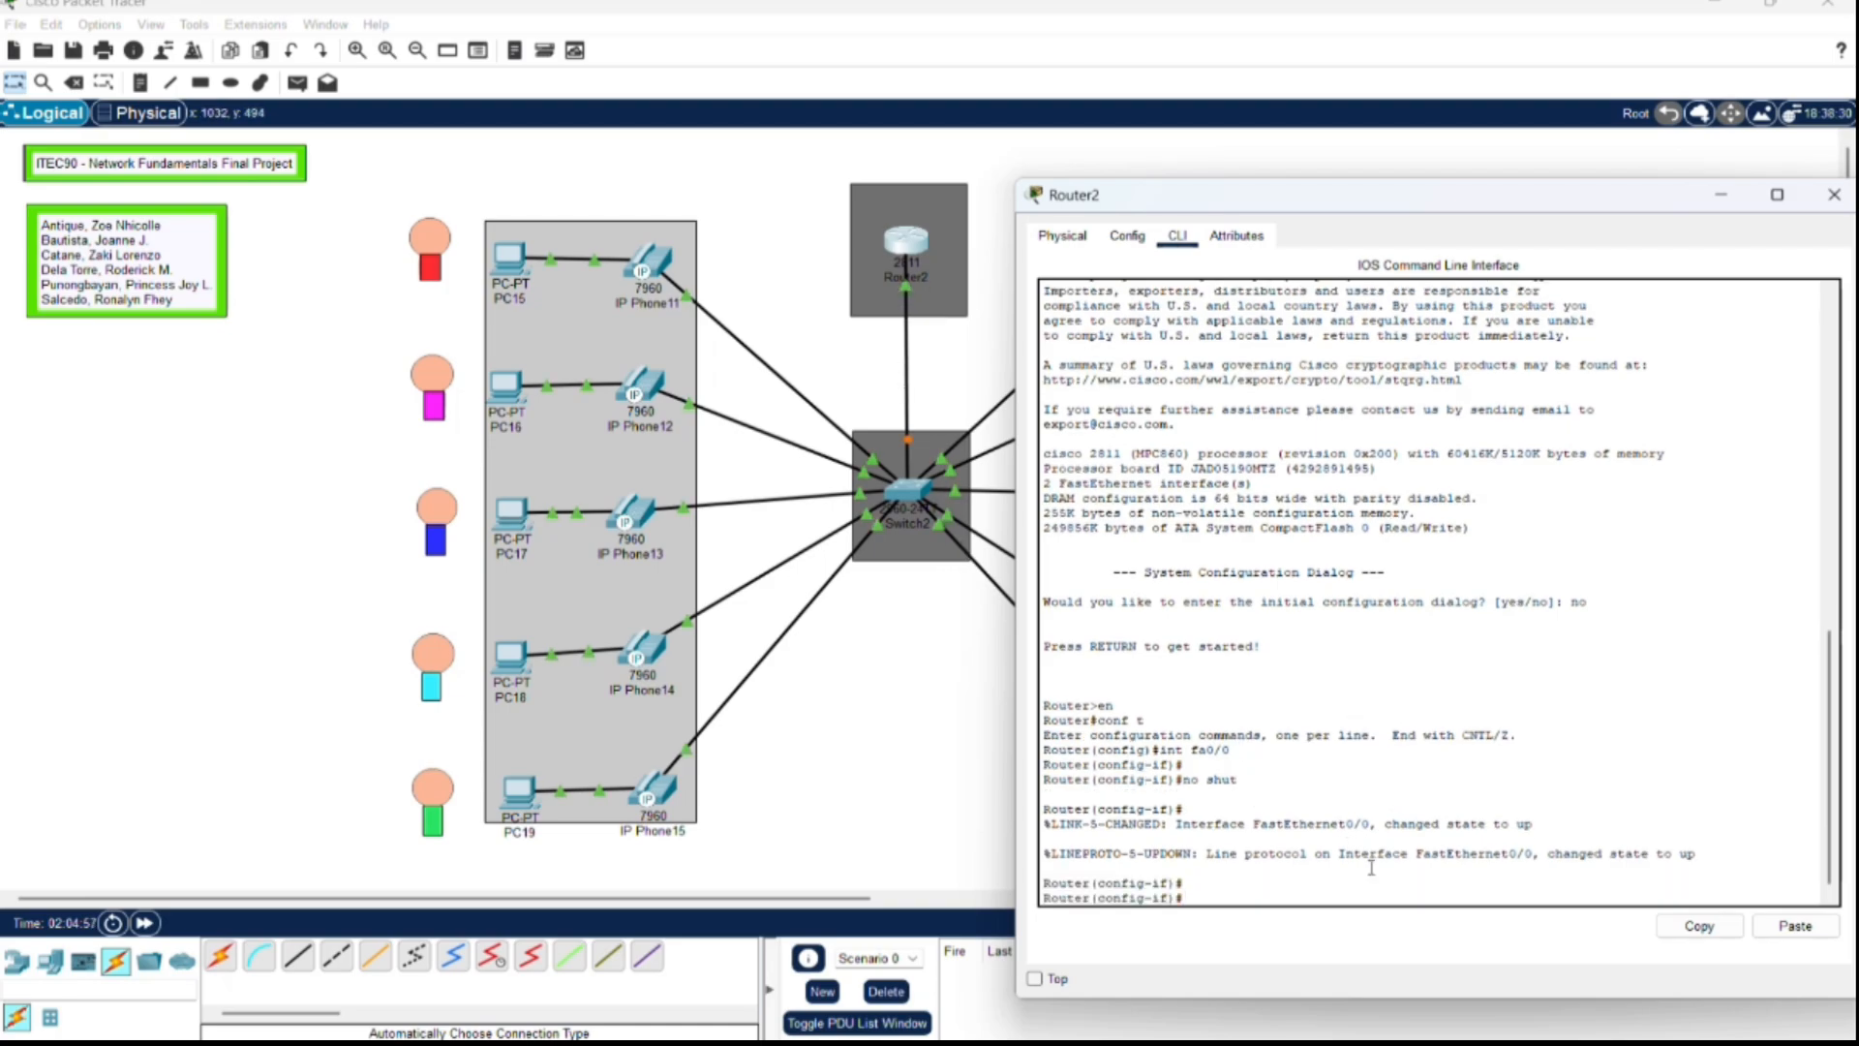
type("ex")
key("Return")
key("Return")
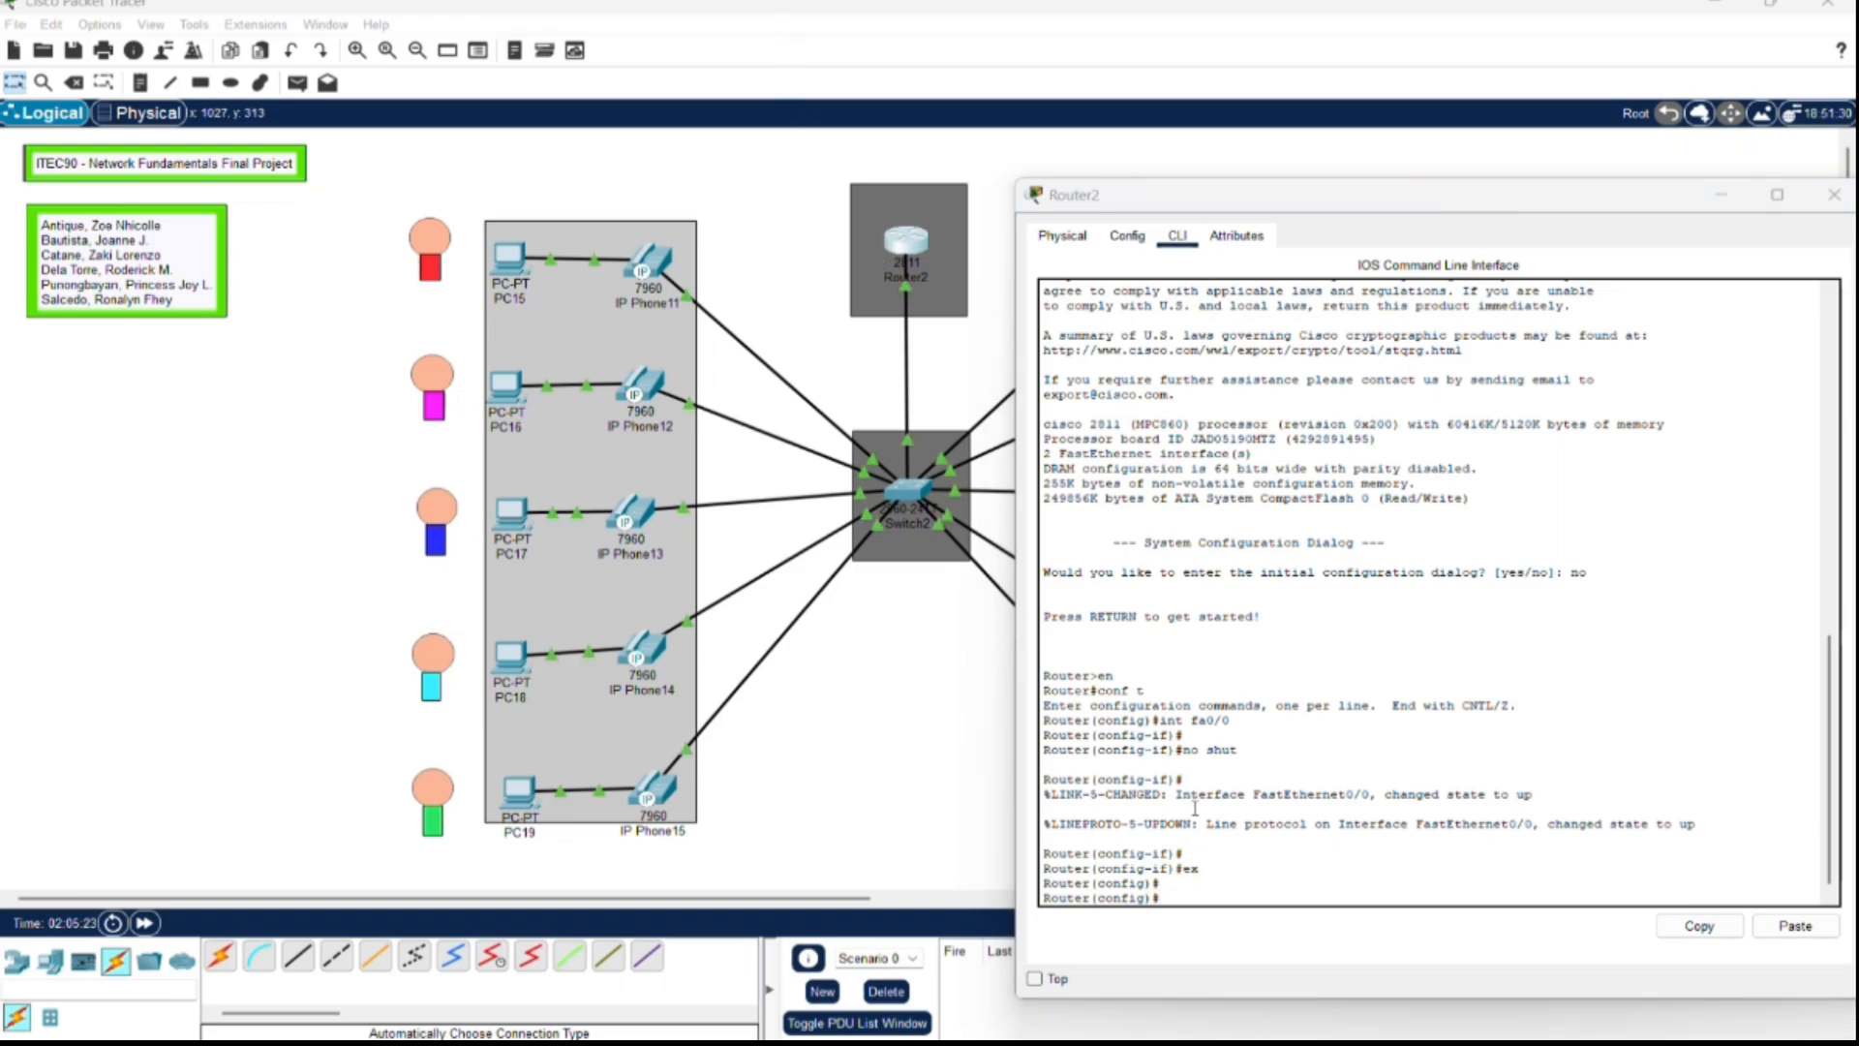
Step: Create subinterface fa0/0.20 on Router2 and set its encapsulation to dot1Q 20
left_click(1224, 901)
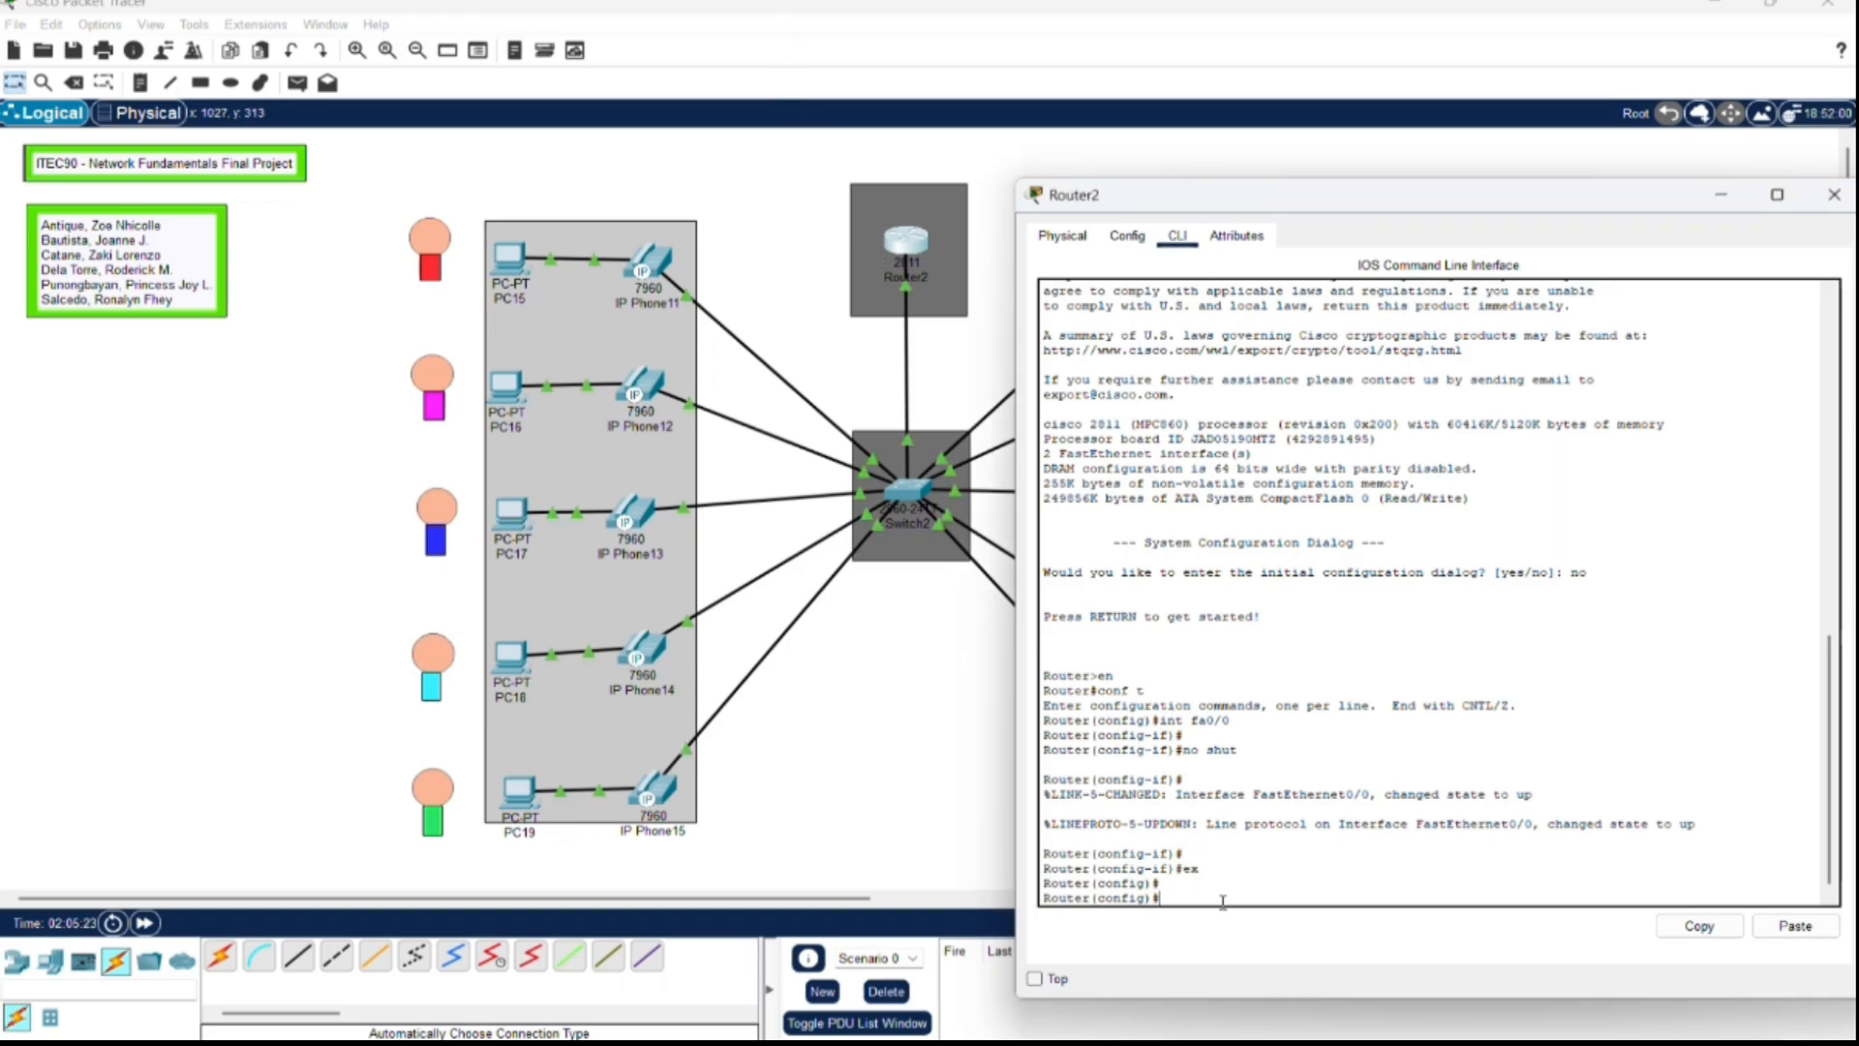
type("int fa0/0.20")
key("Return")
key("Return")
key("Return")
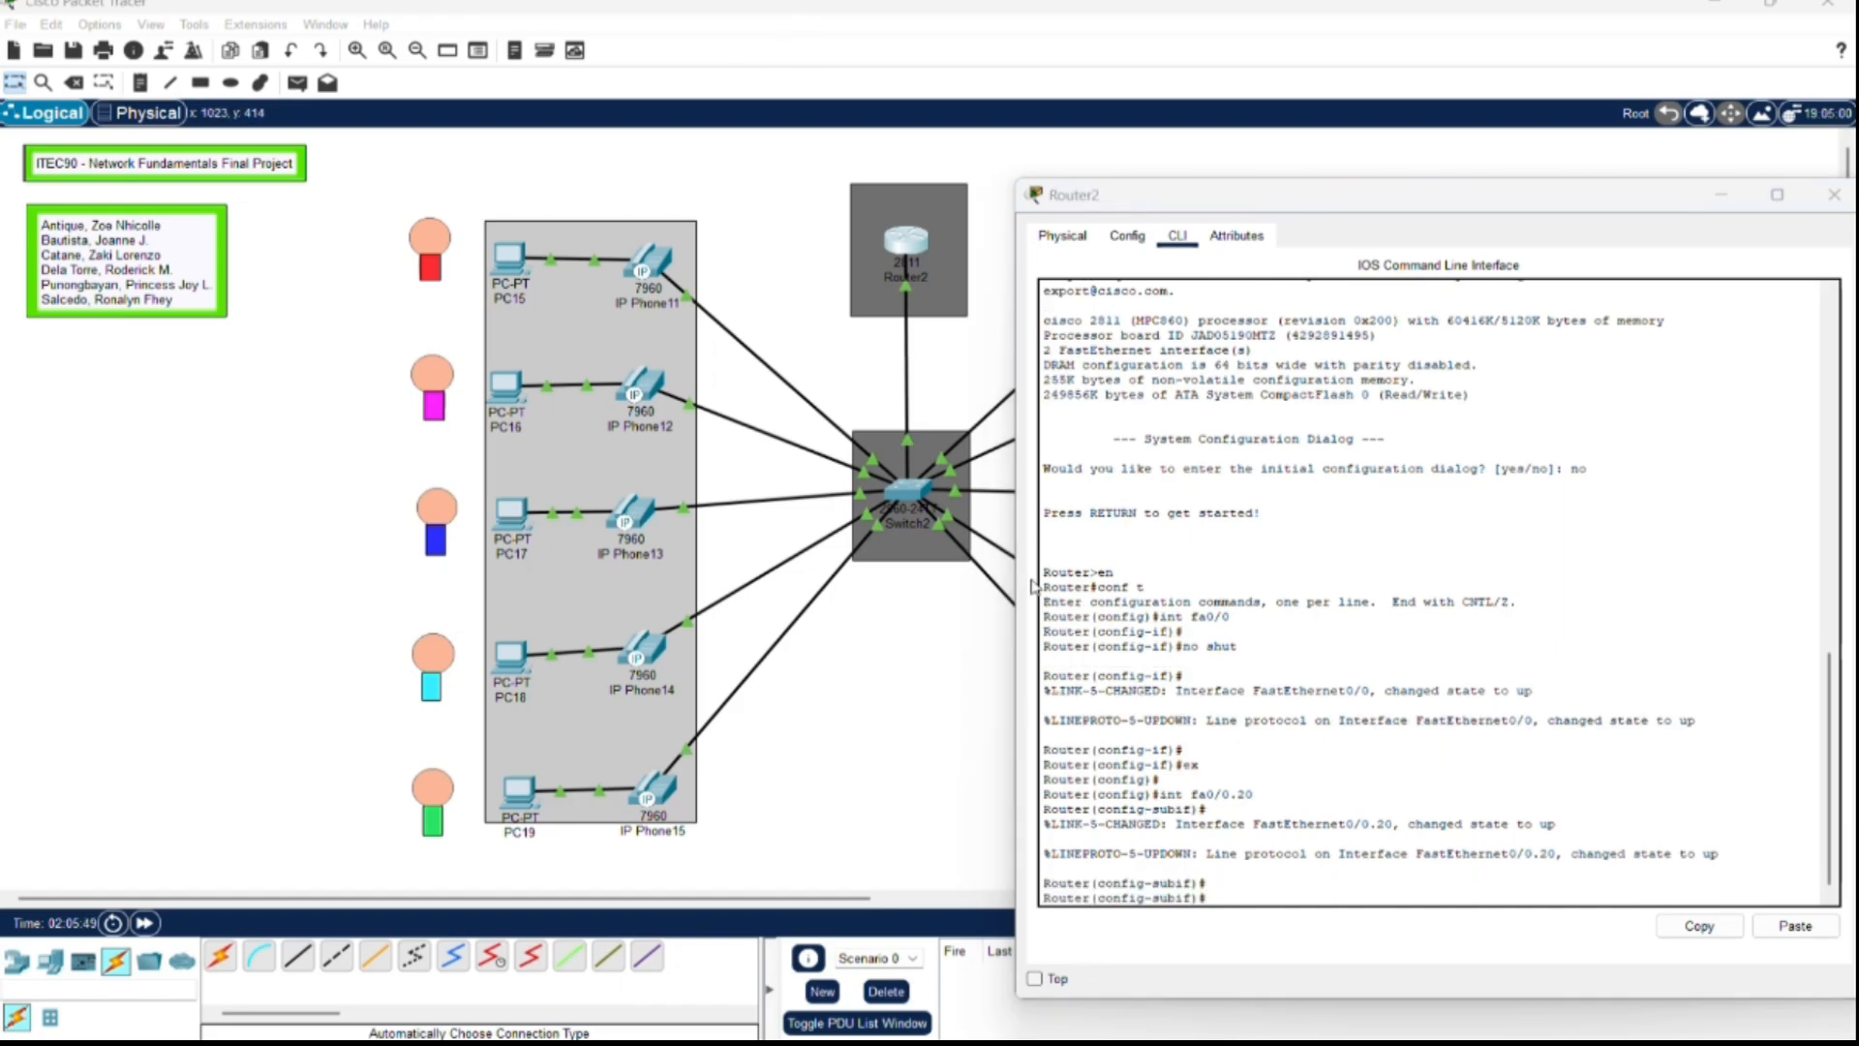
type("enc")
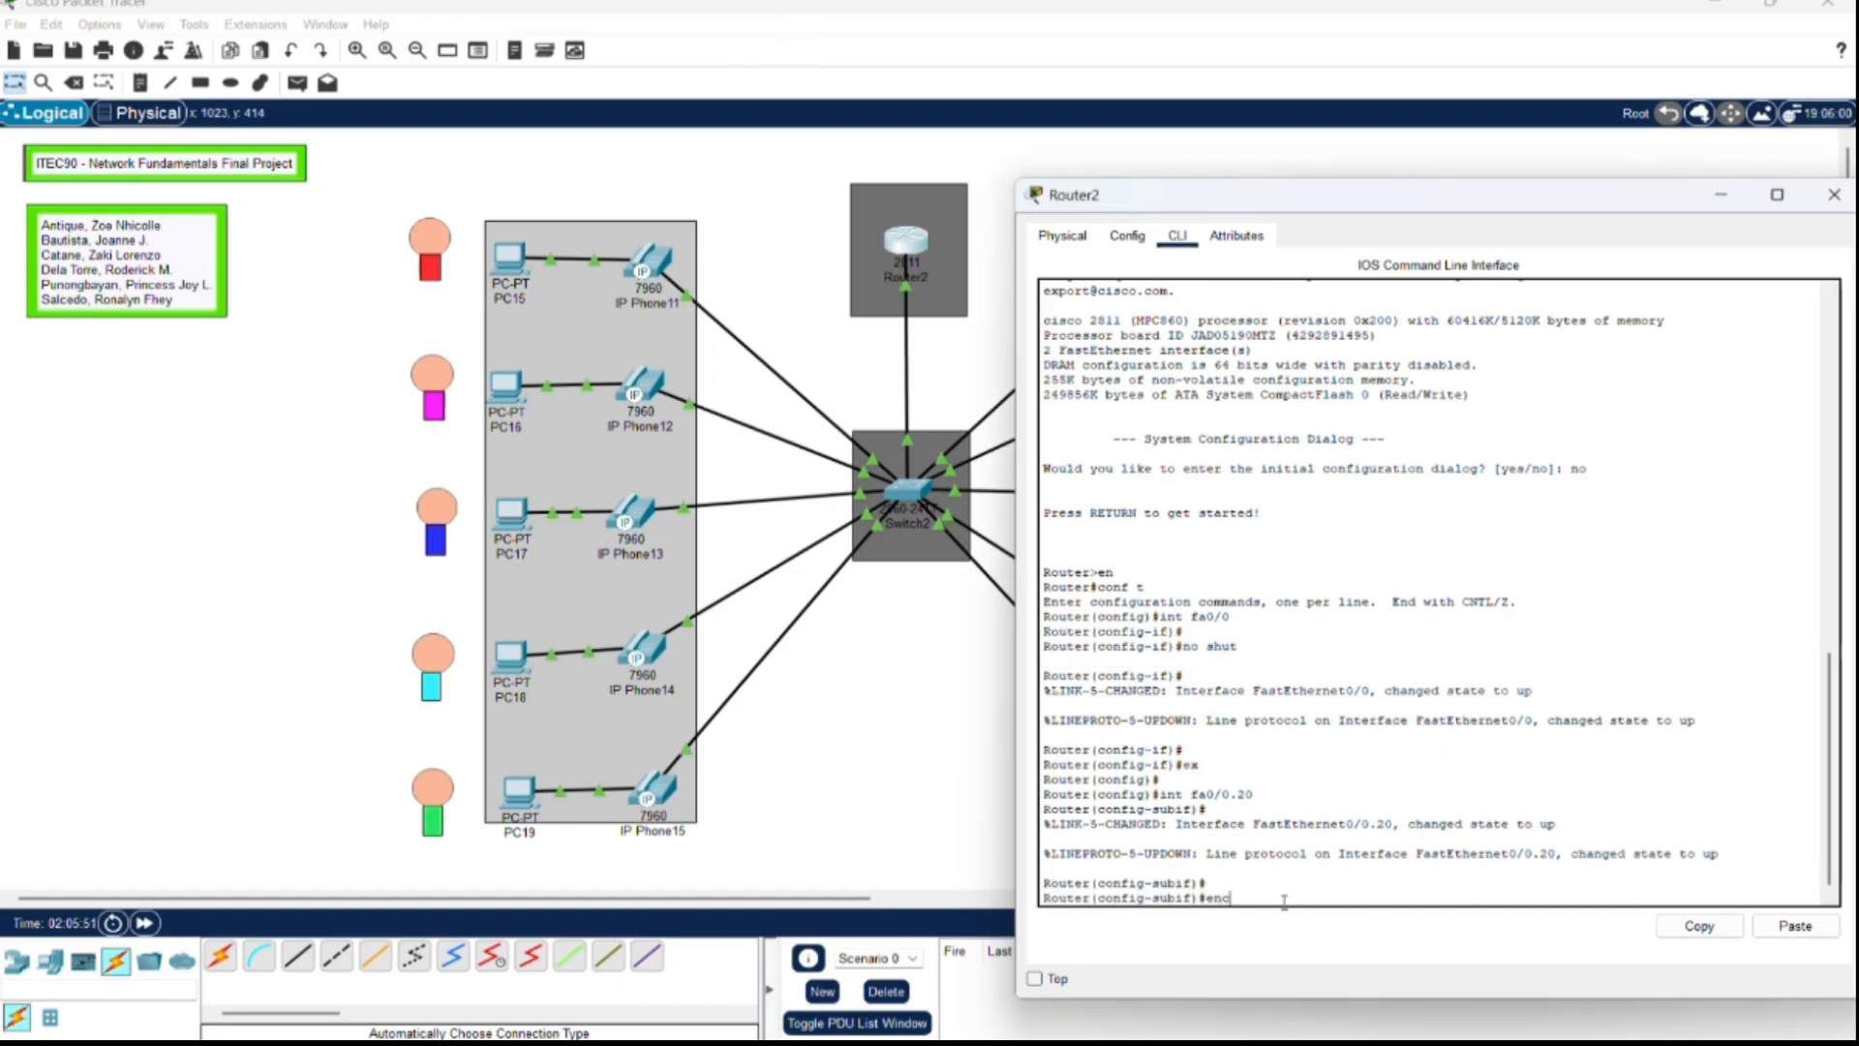
type("apsulation dot1Q 20")
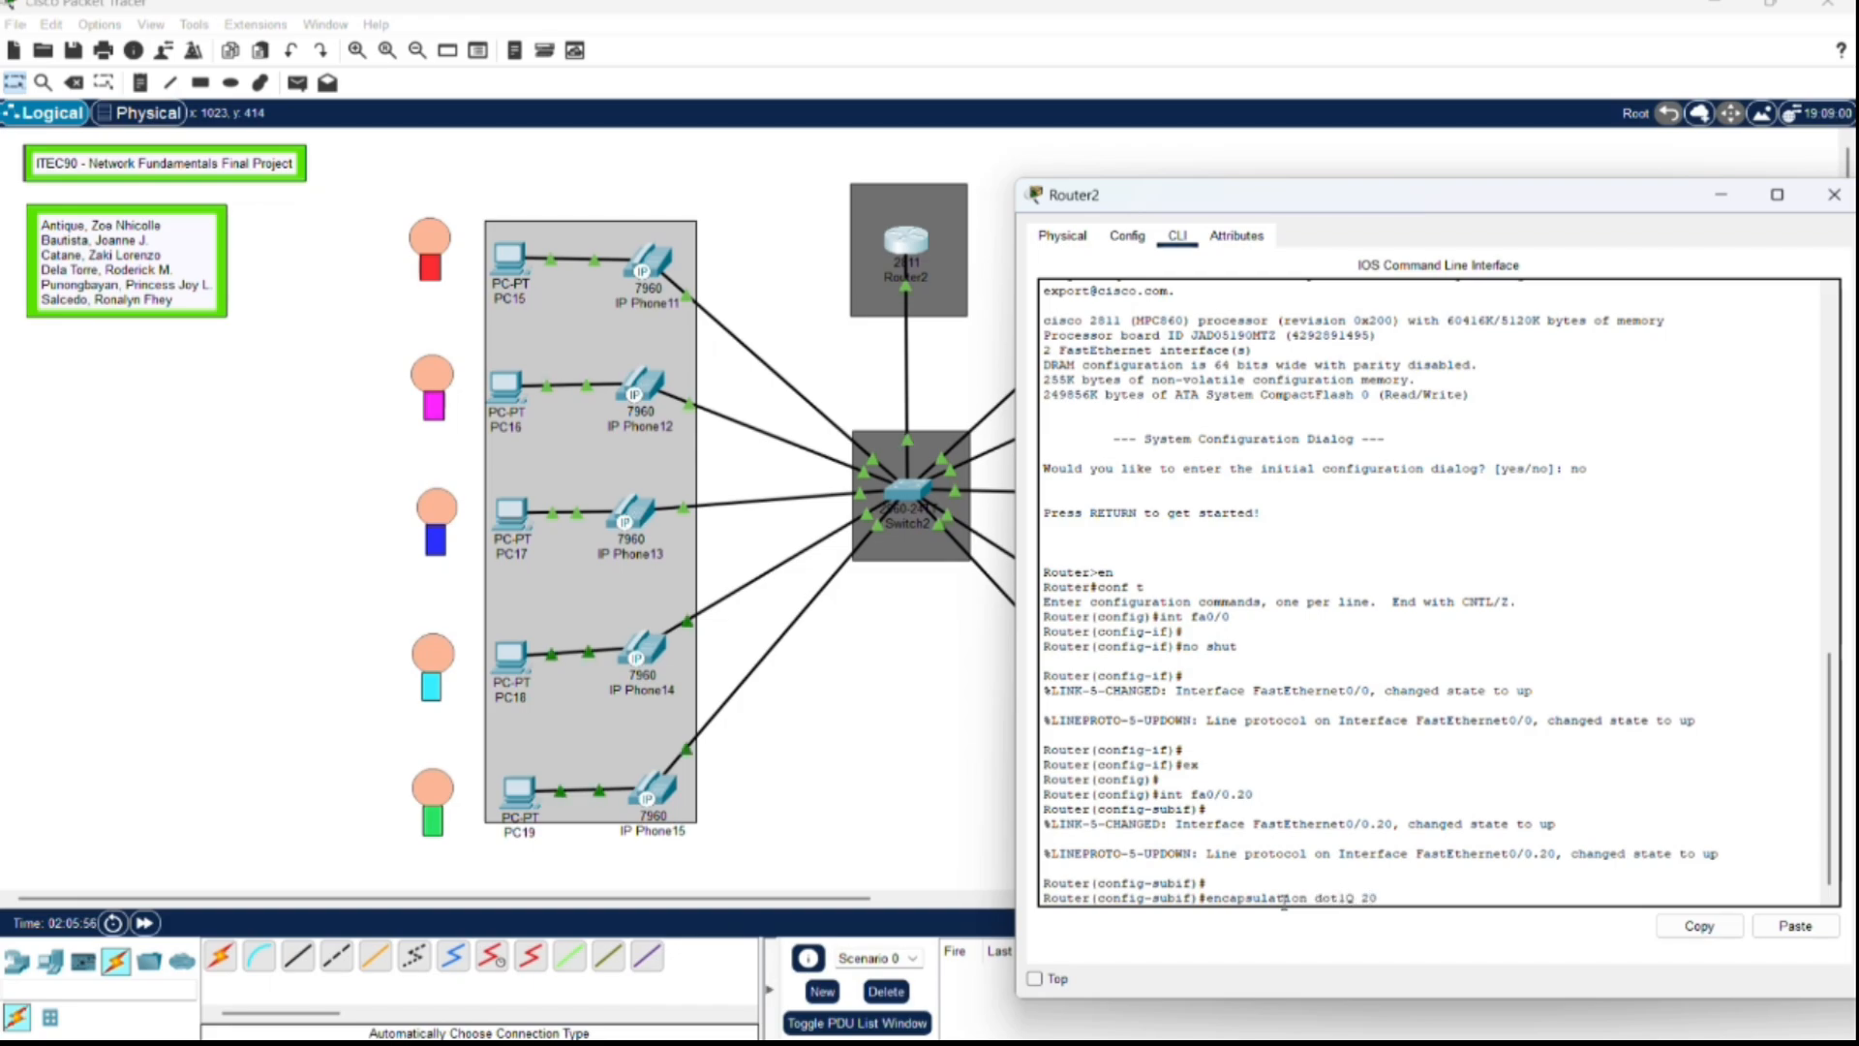
key("Return")
key("Return")
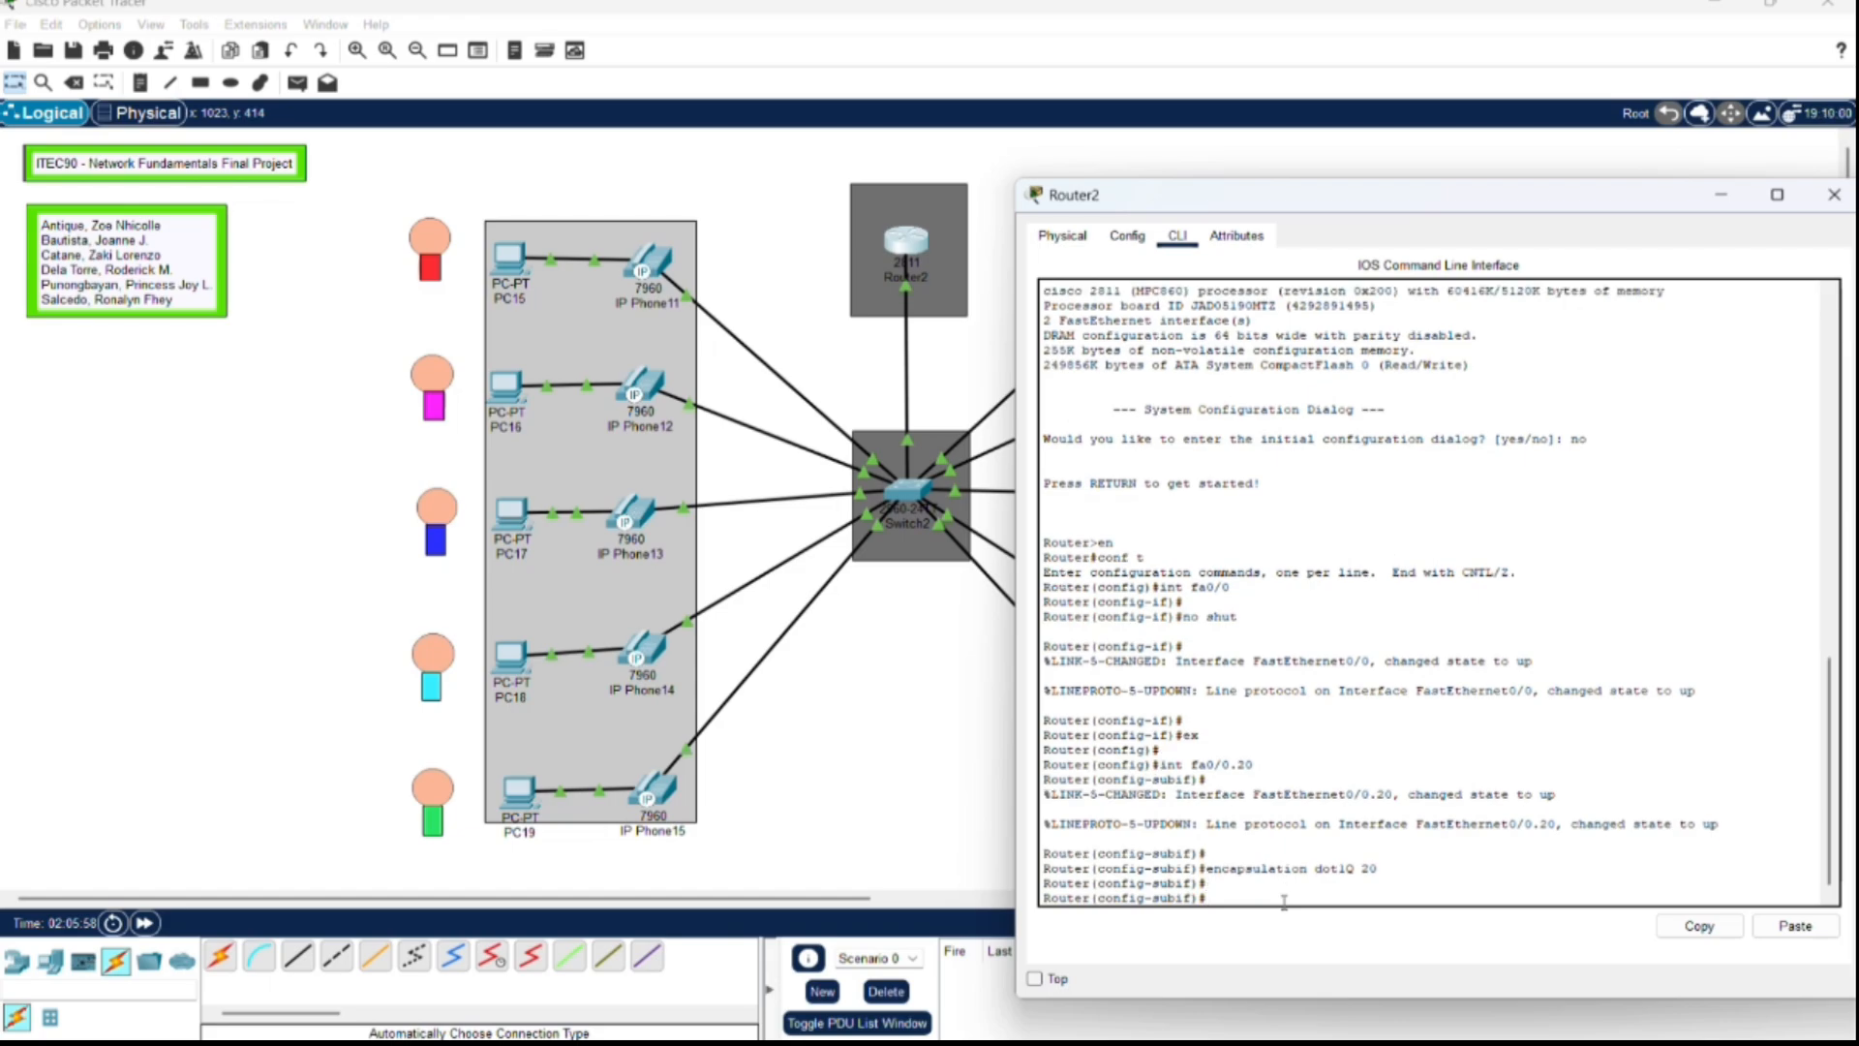
Step: Assign IP address 172.16.10.1 with mask 255.255.255.0 to subinterface fa0/0.20 and exit to global configuration mode
left_click(813, 37)
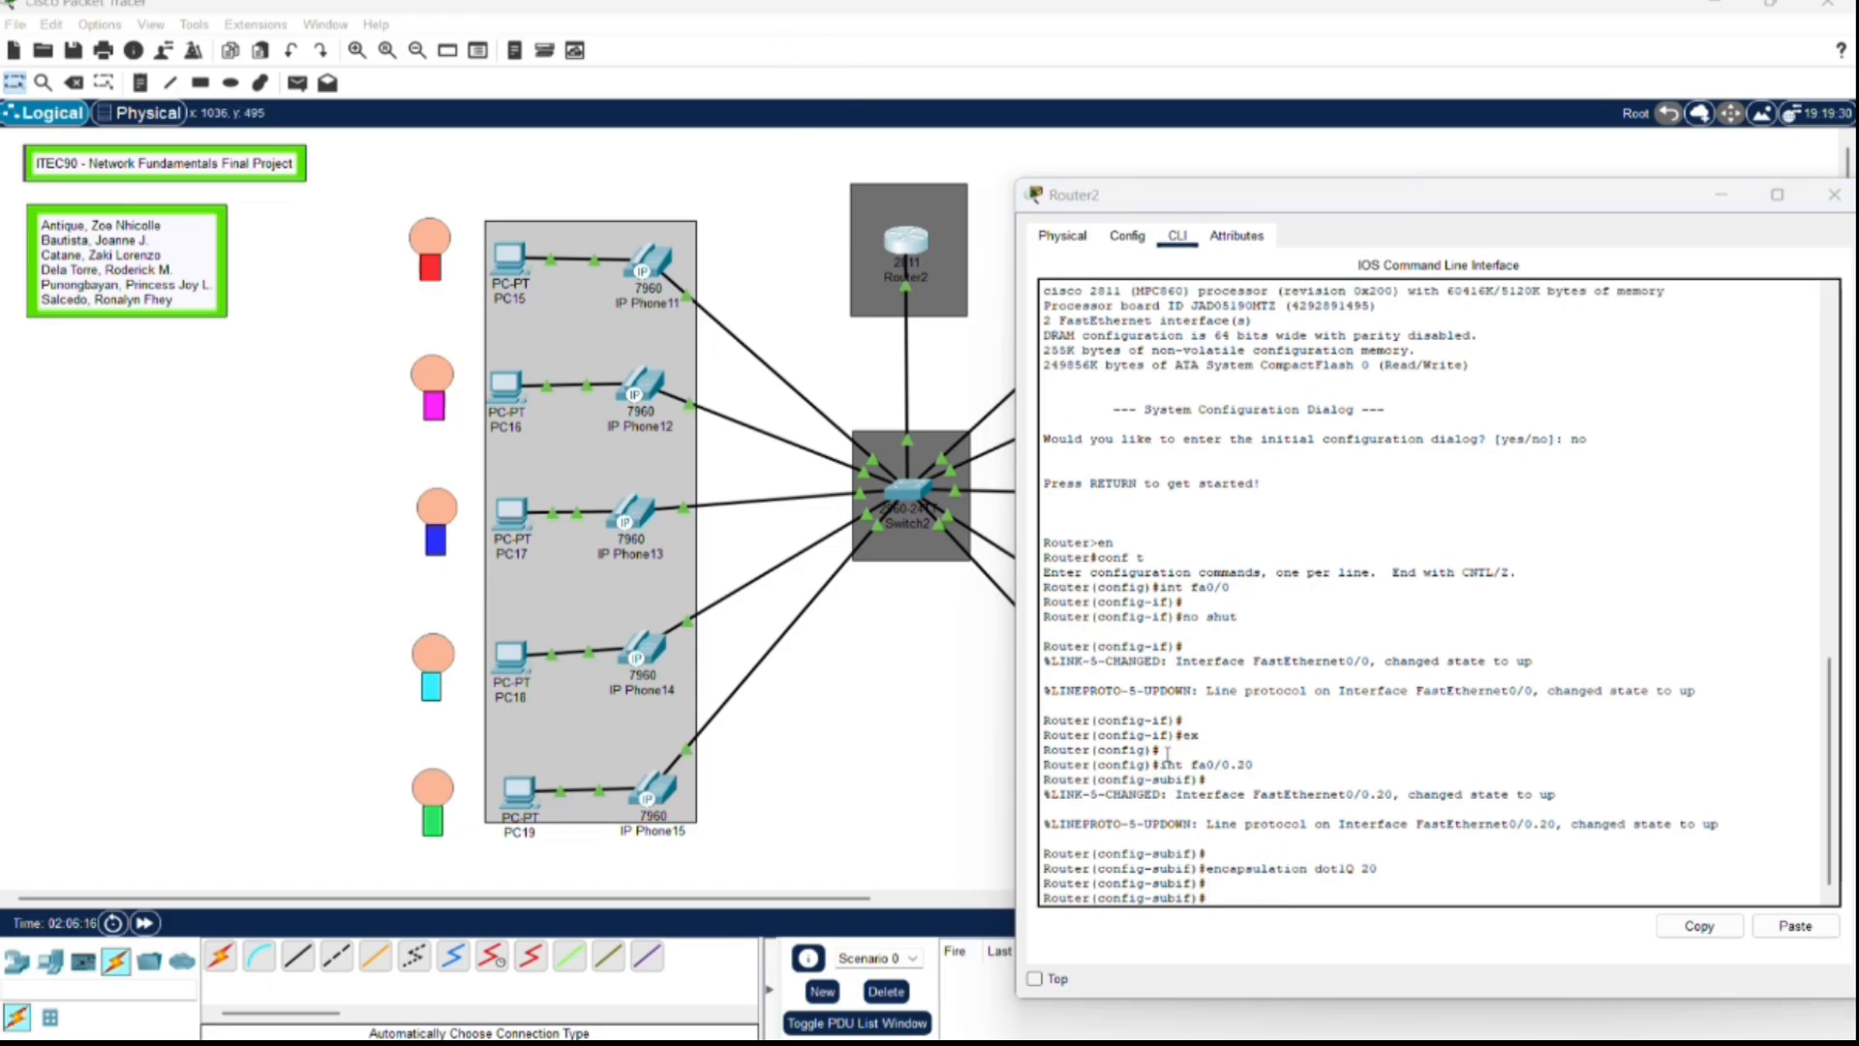
left_click(1243, 894)
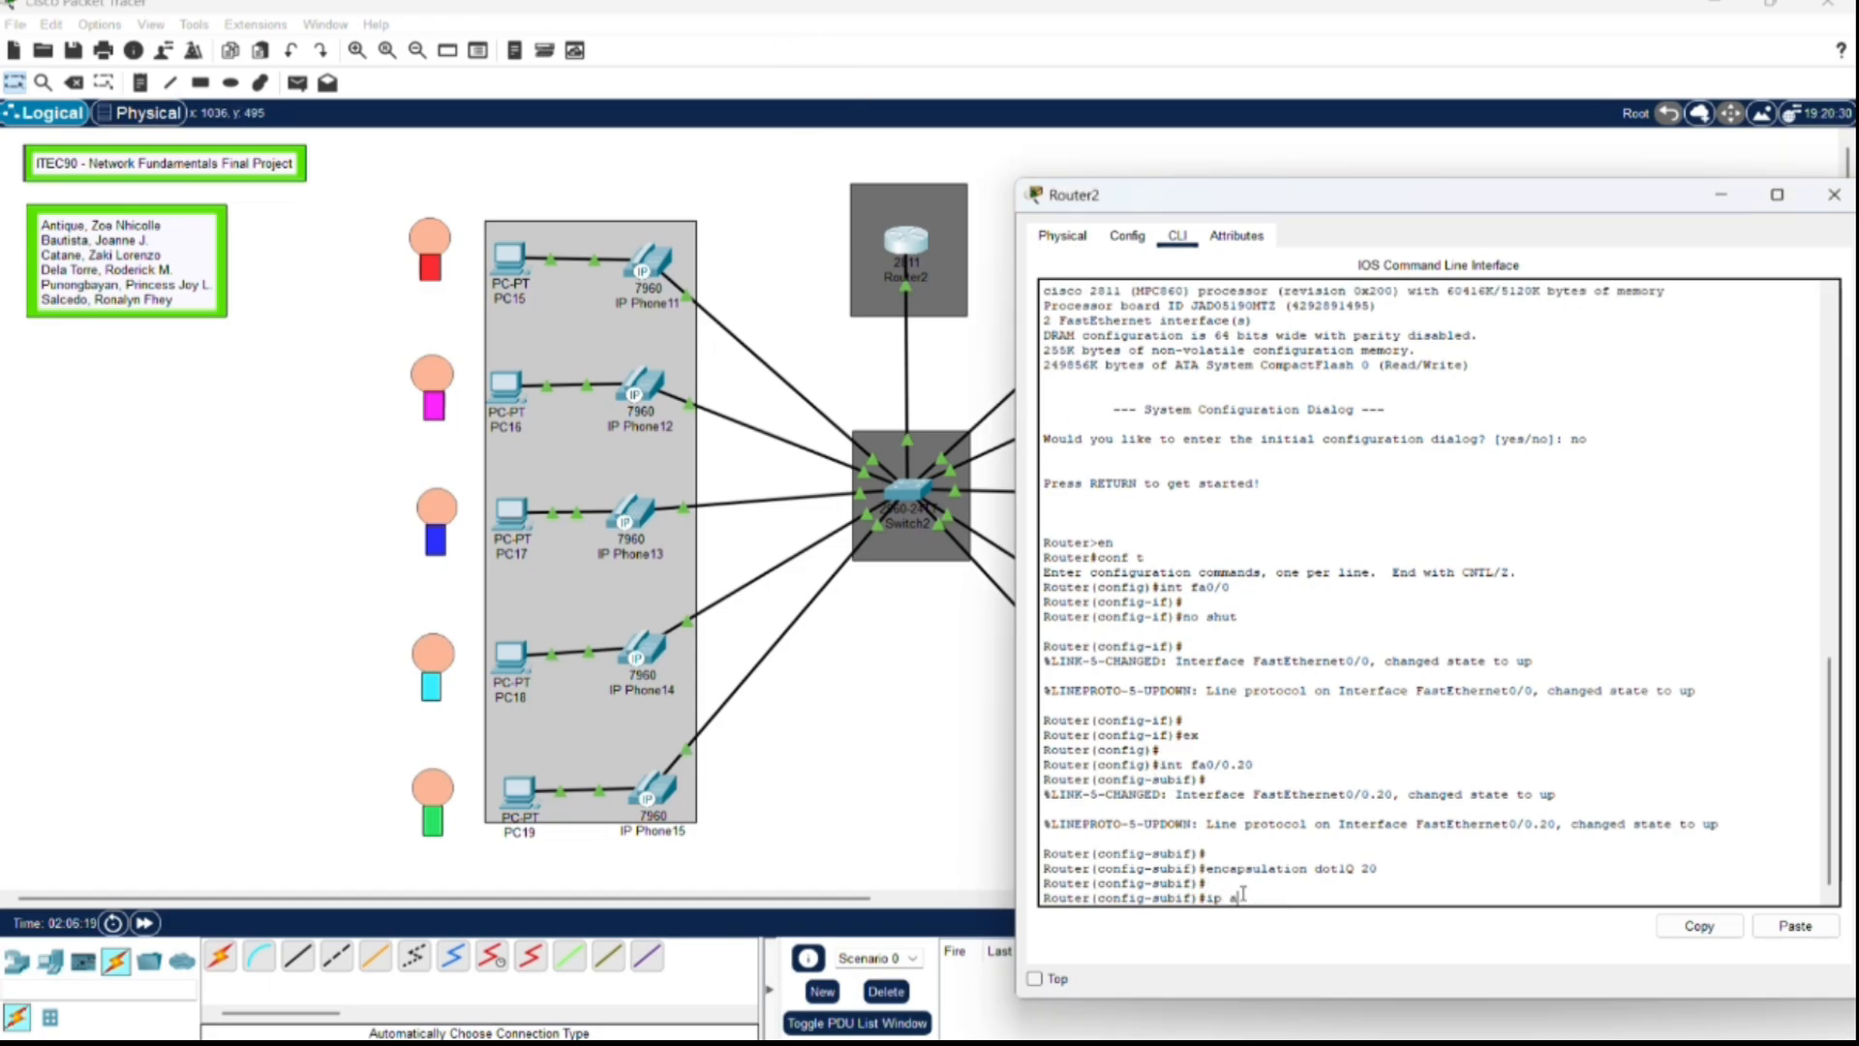
type("ip address 172.16.")
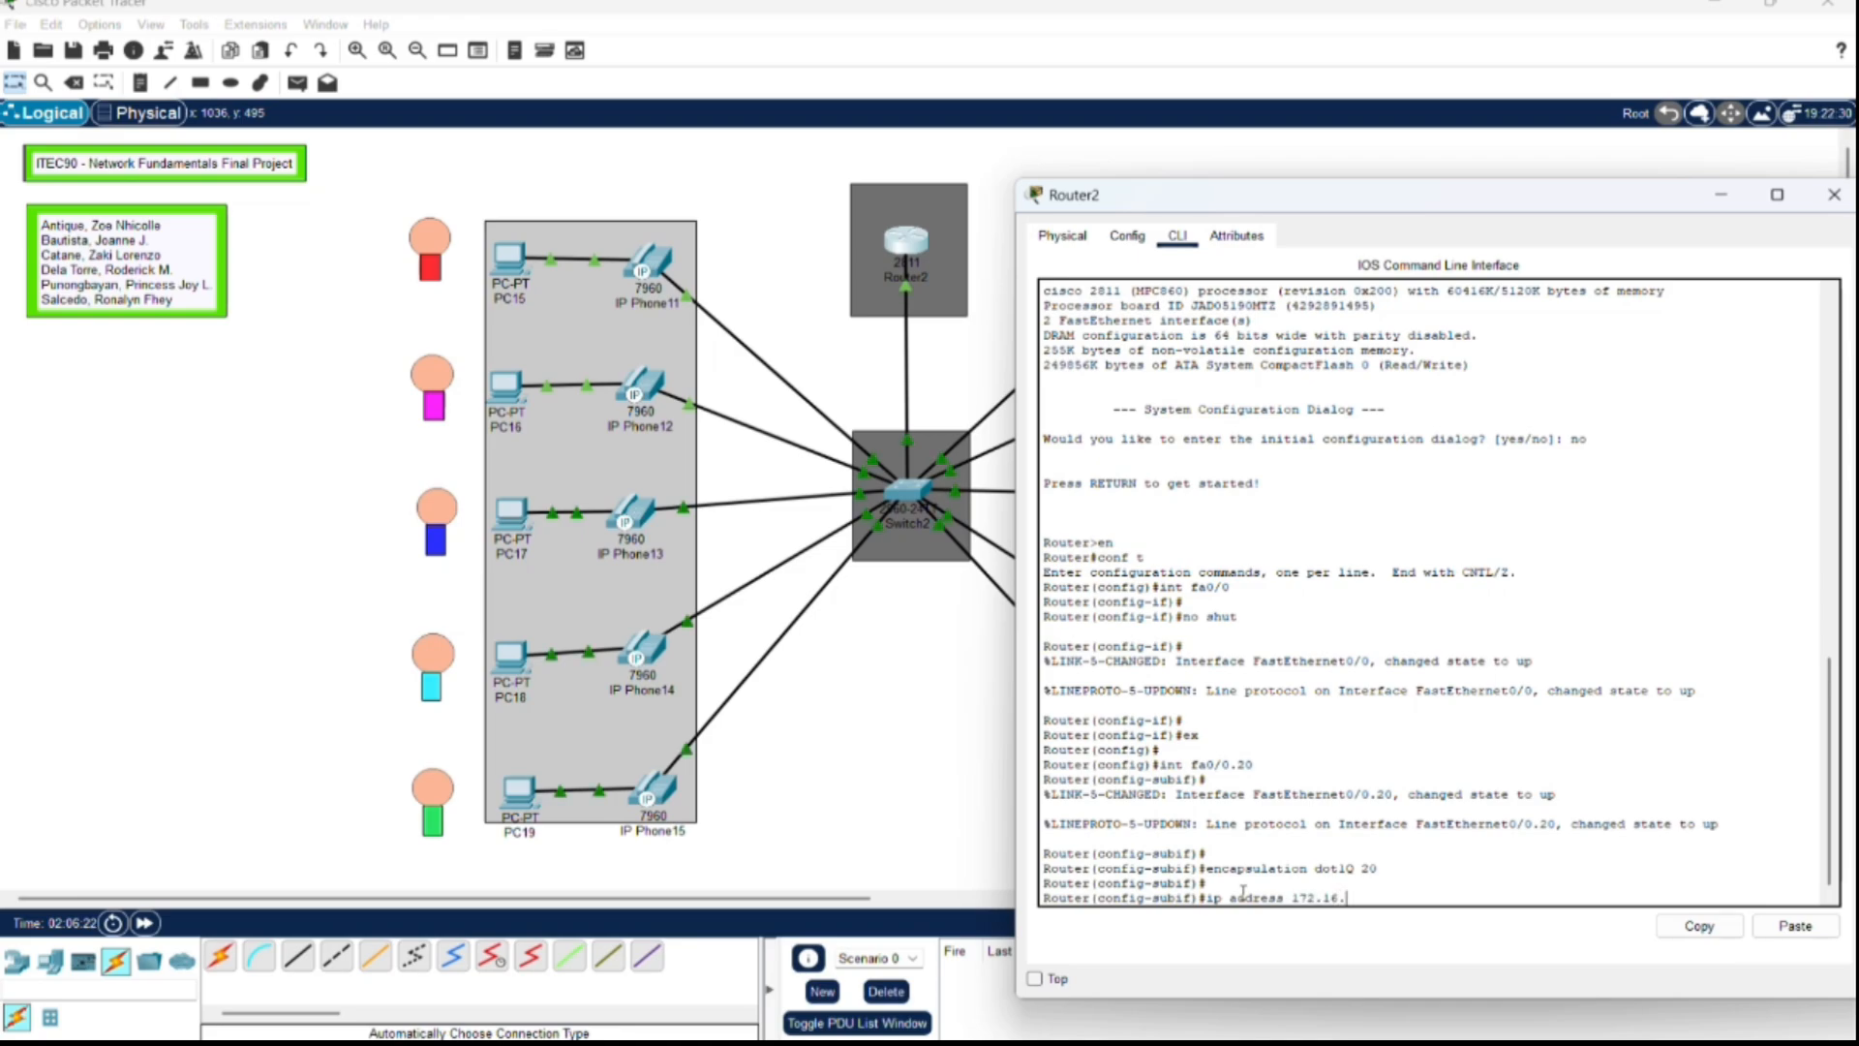
type("10.1")
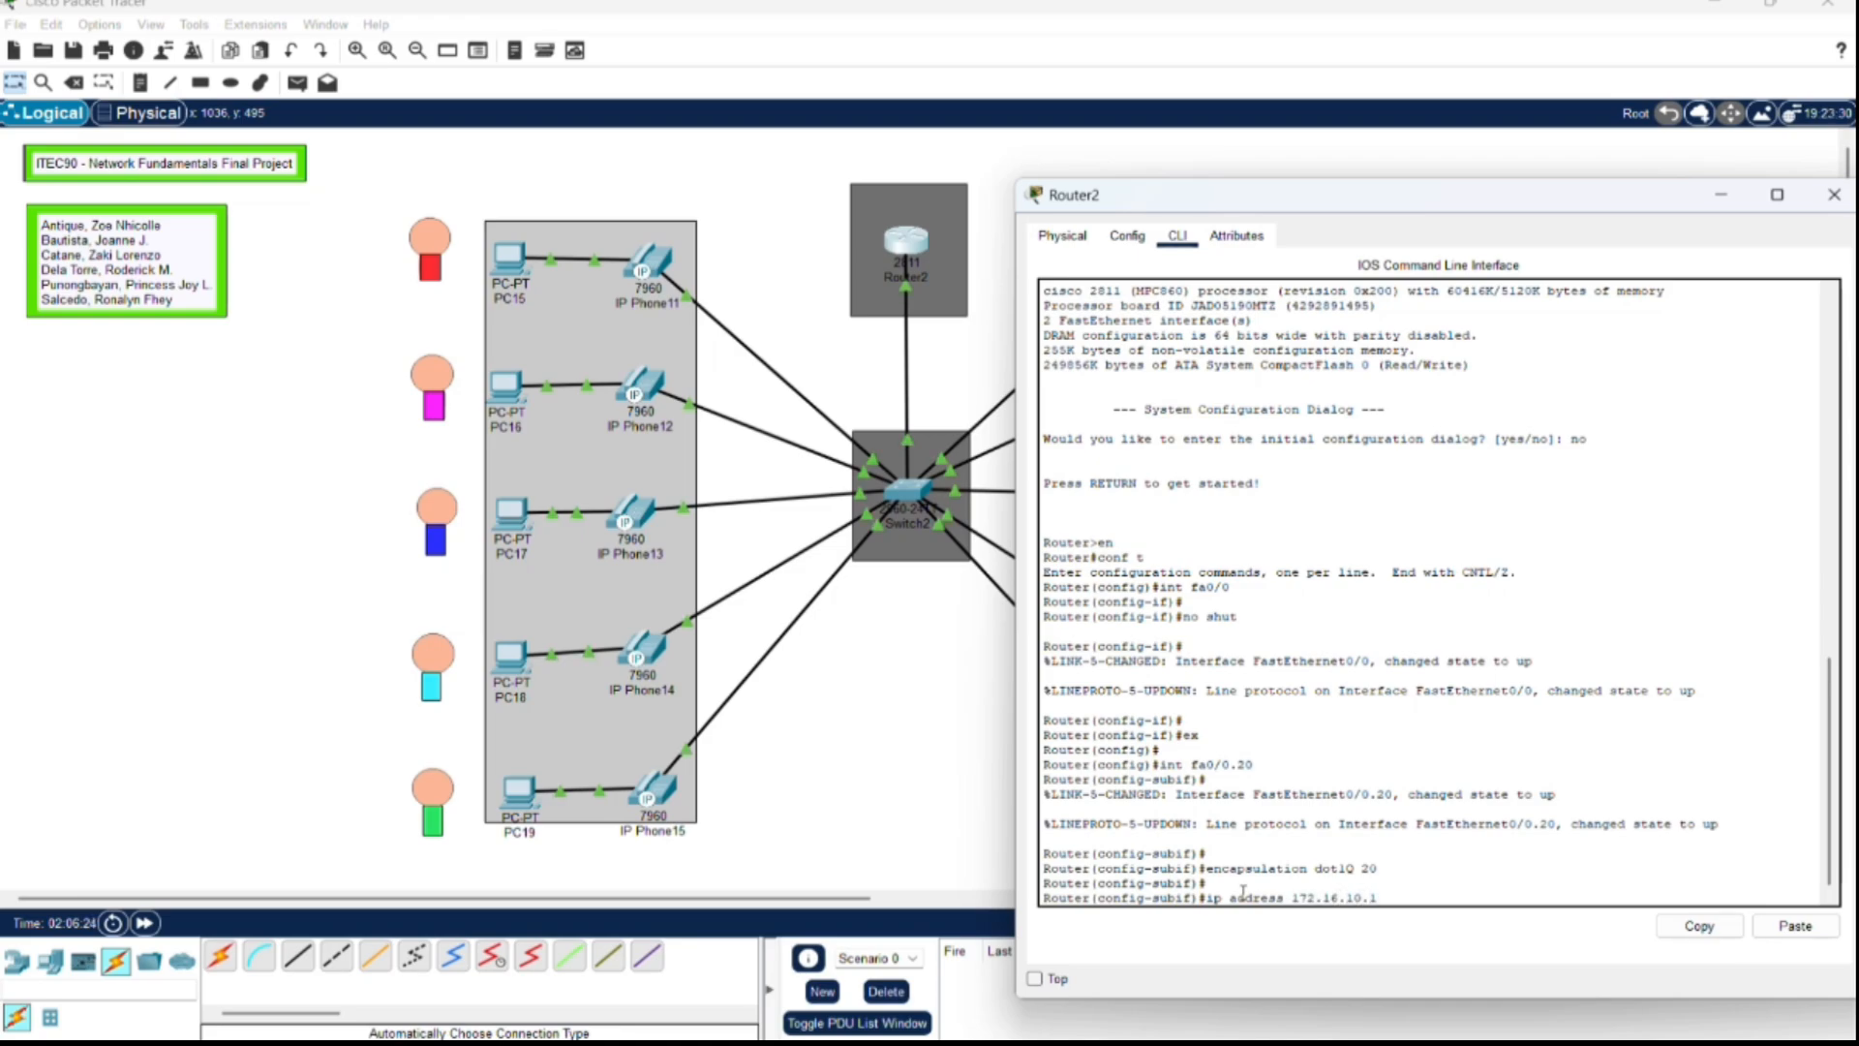
type(" 255.255.255.0")
key("Return")
key("Return")
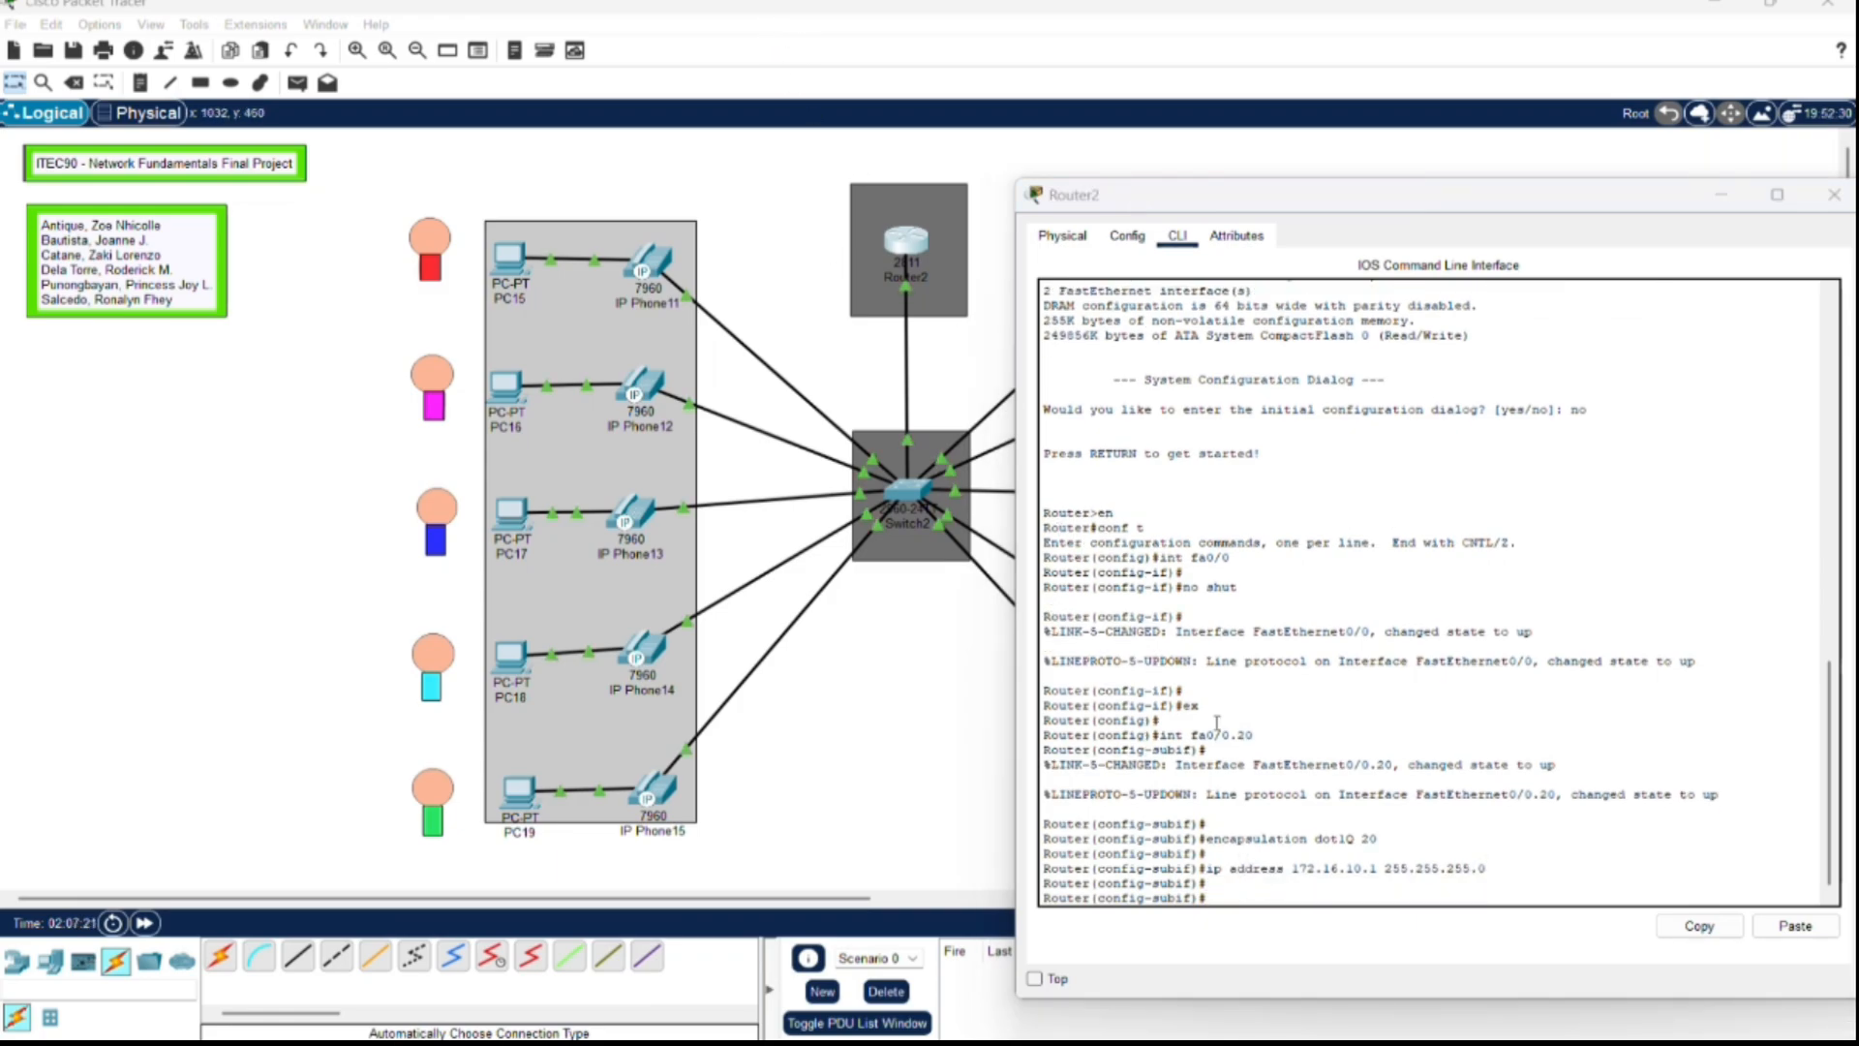
left_click(1286, 905)
type("ex")
key("Return")
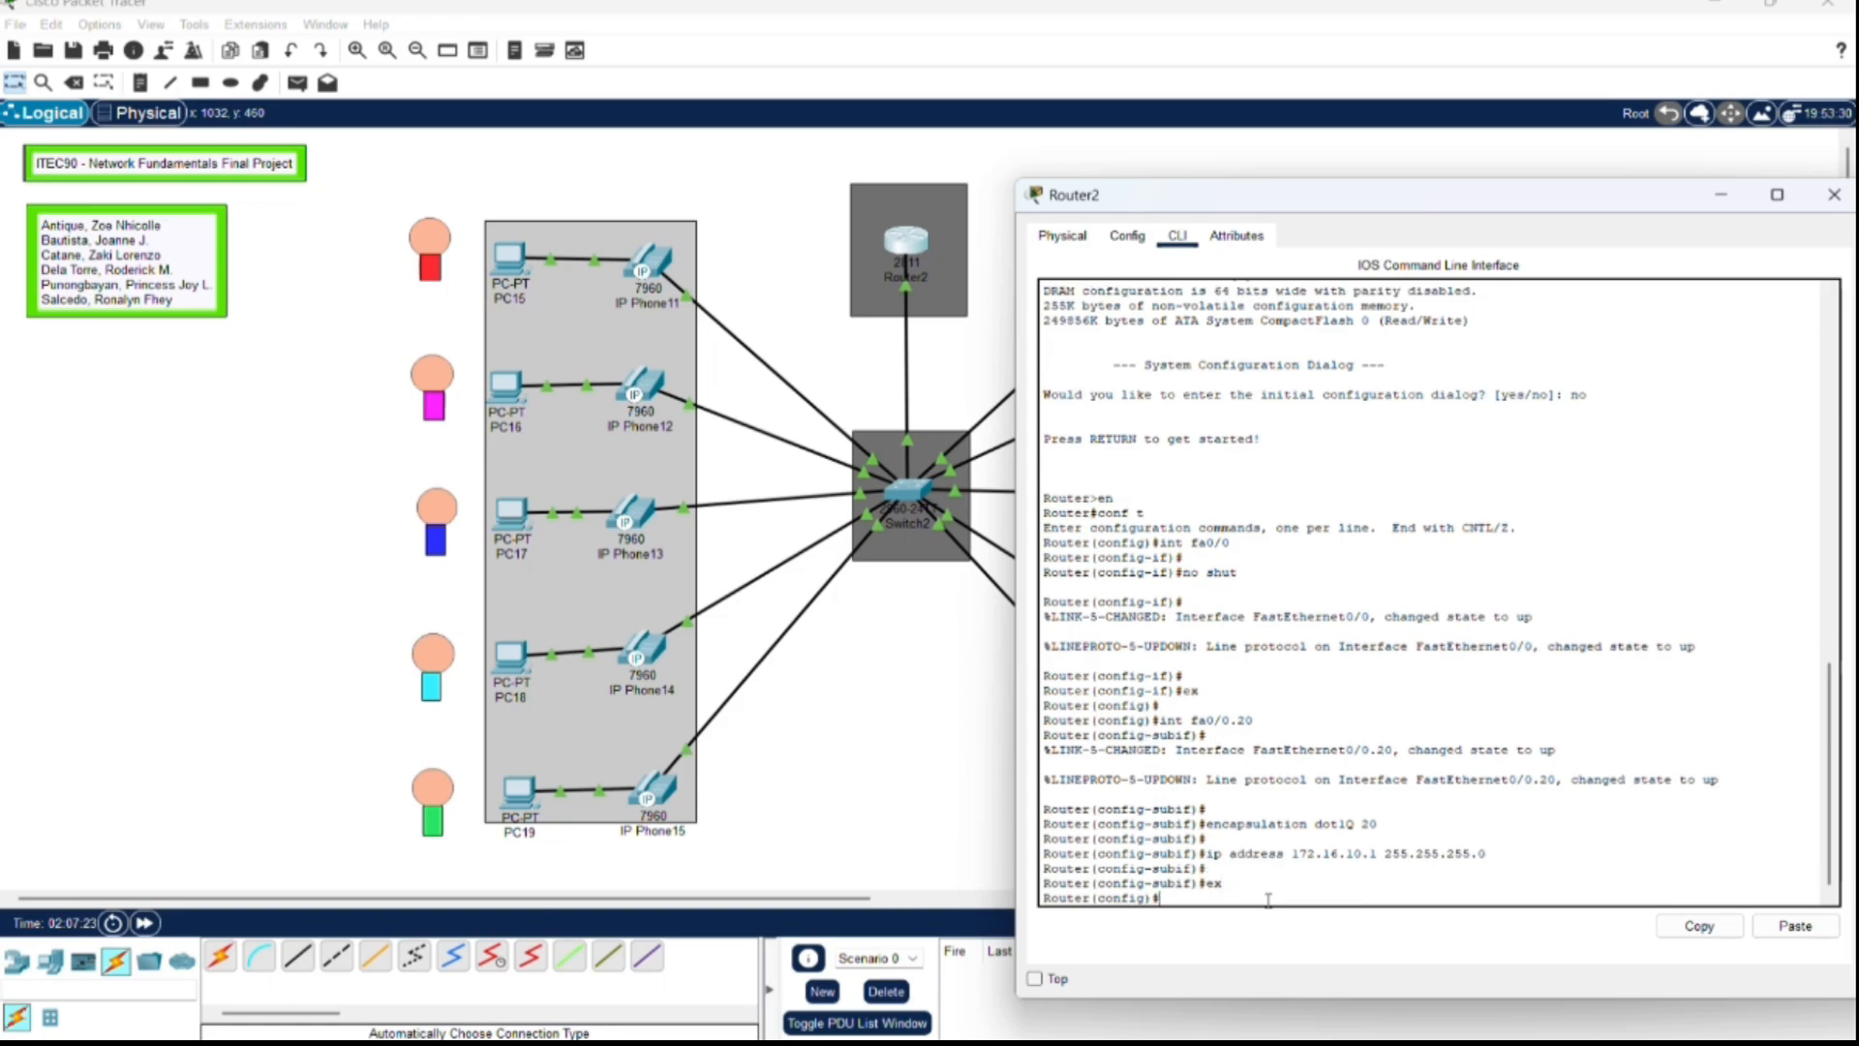
key("Return")
Step: Create subinterface fa0/0.10 on Router2 and set its encapsulation to dot1Q 10
type("int")
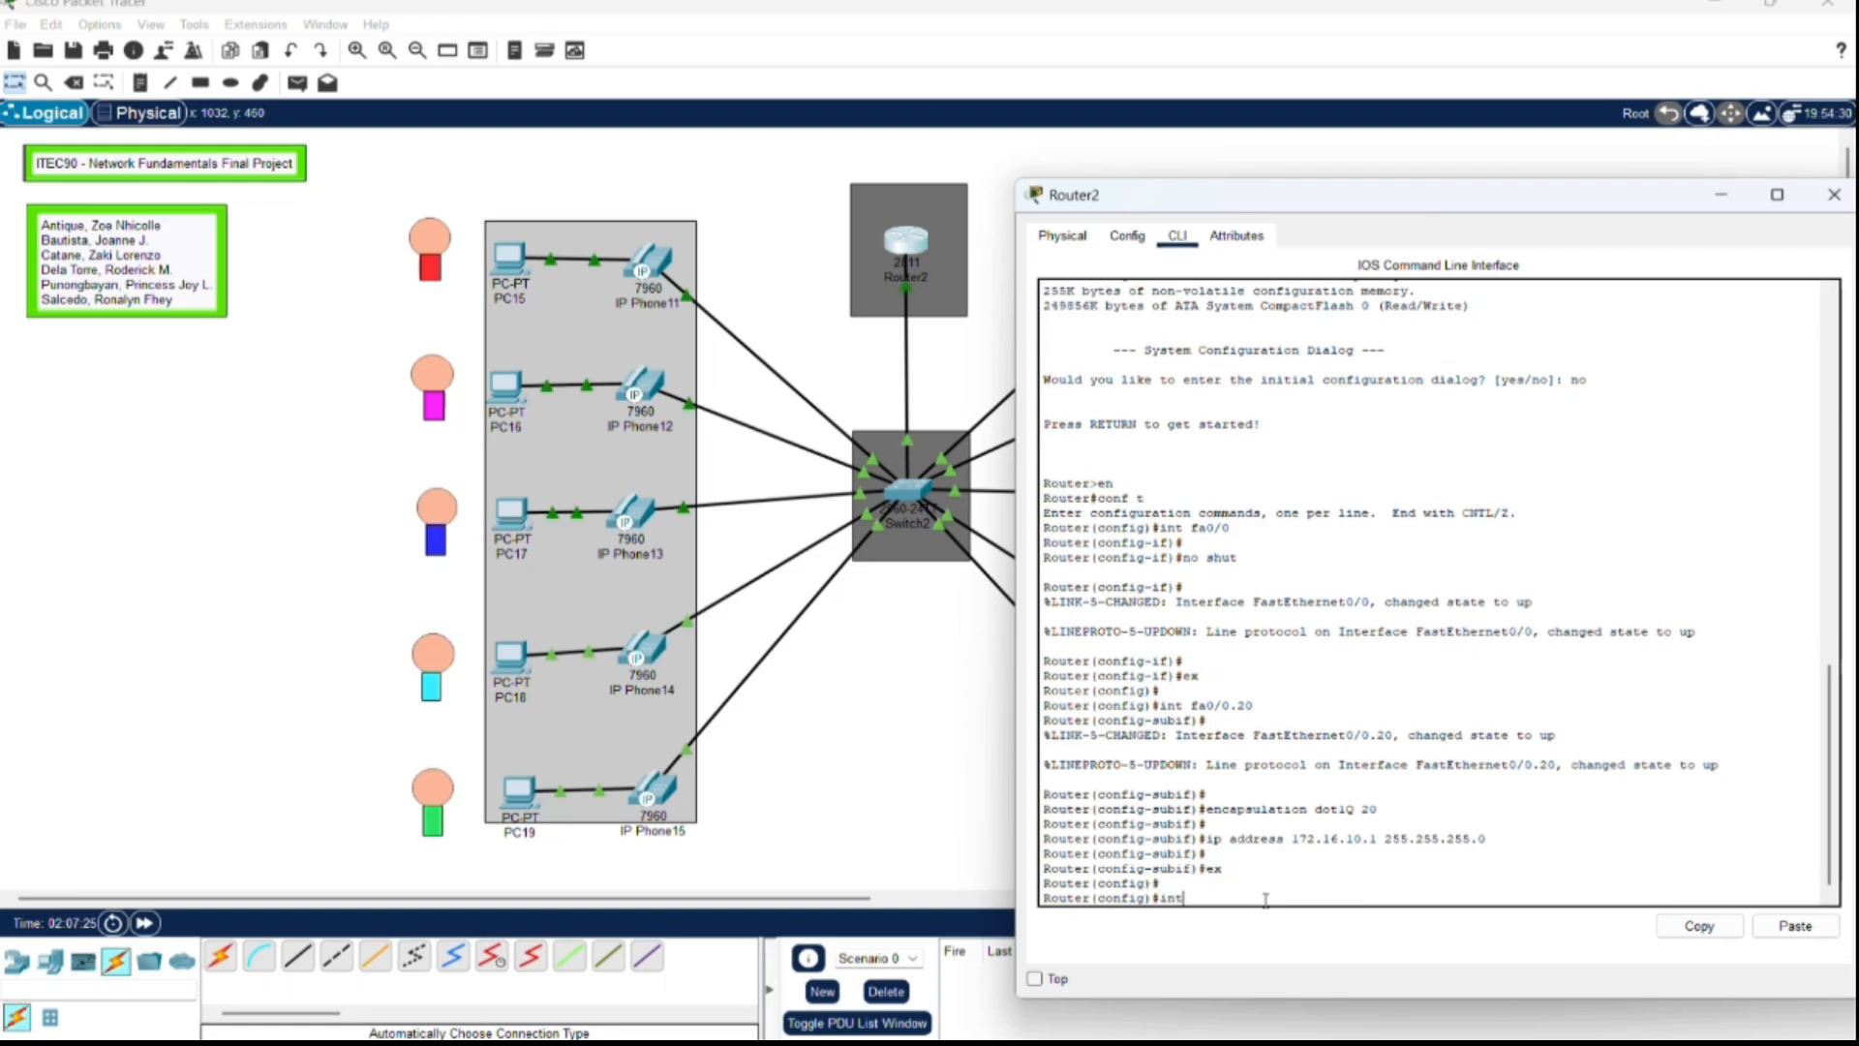
type(" fa0/0/")
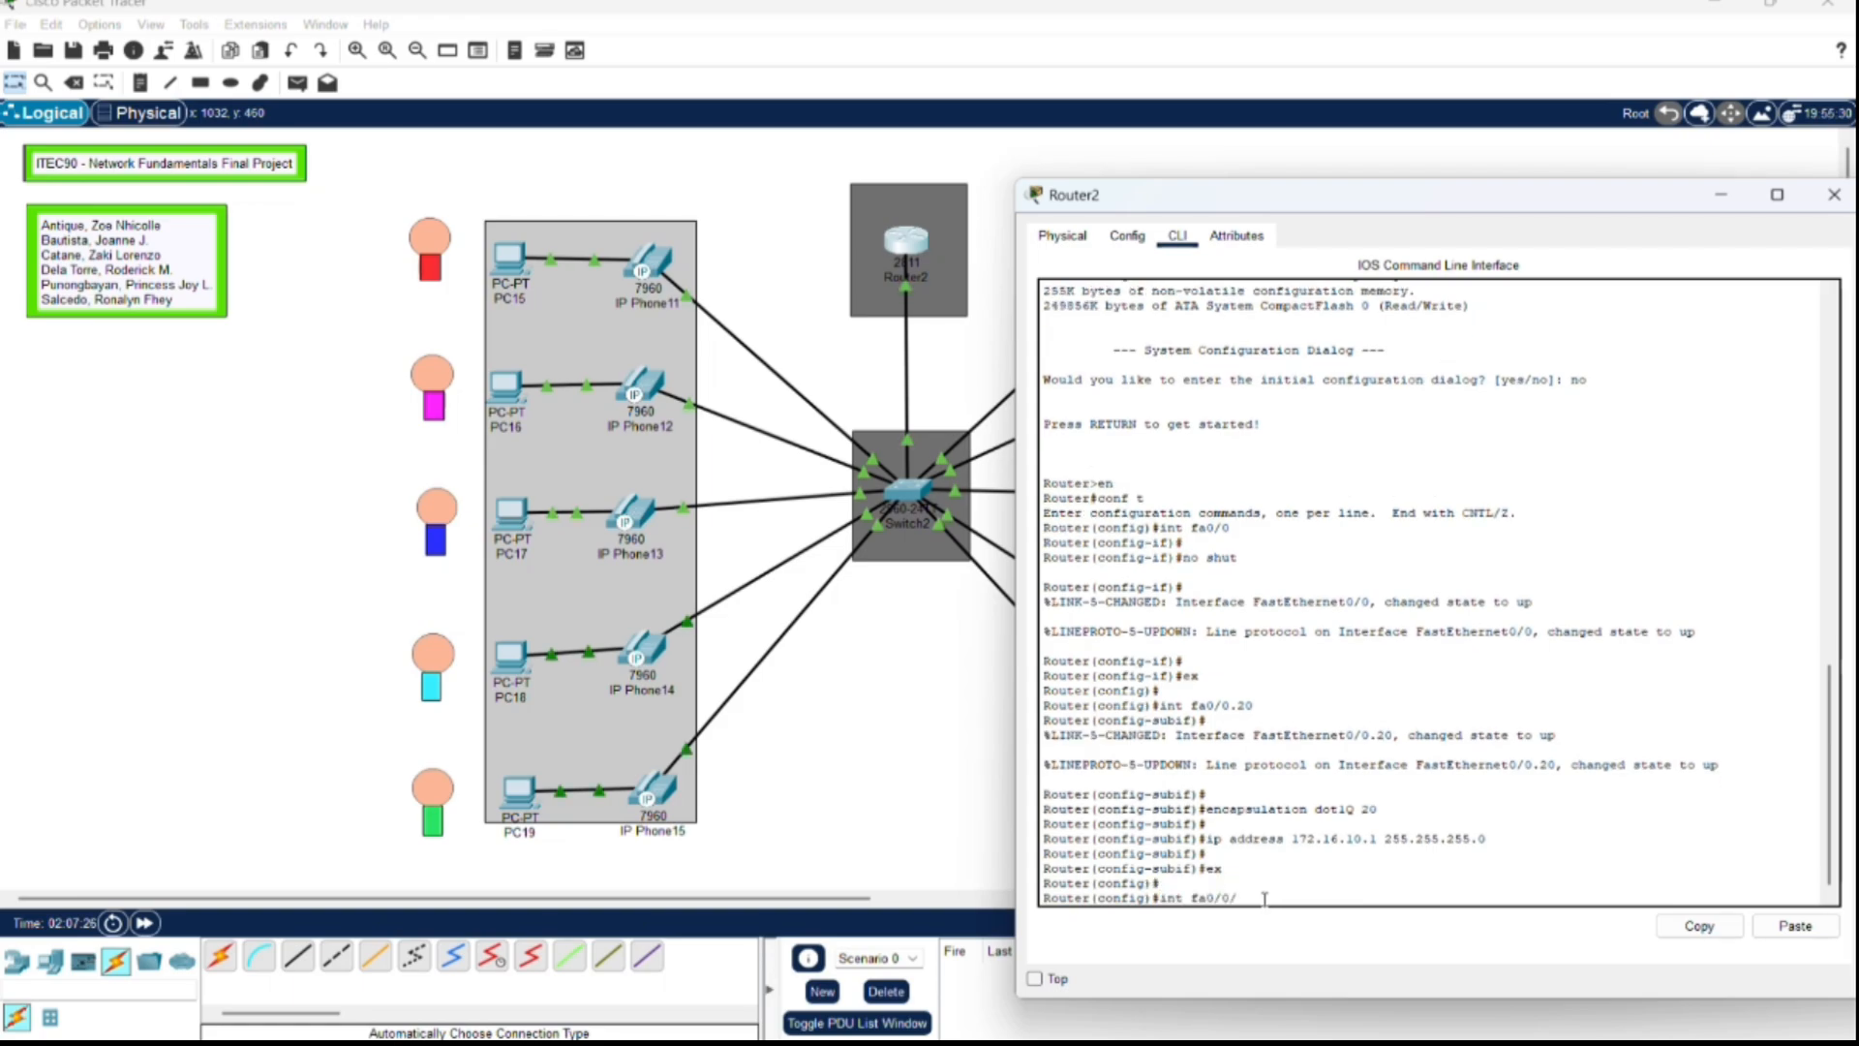
key("BackSpace")
type(".10")
key("Return")
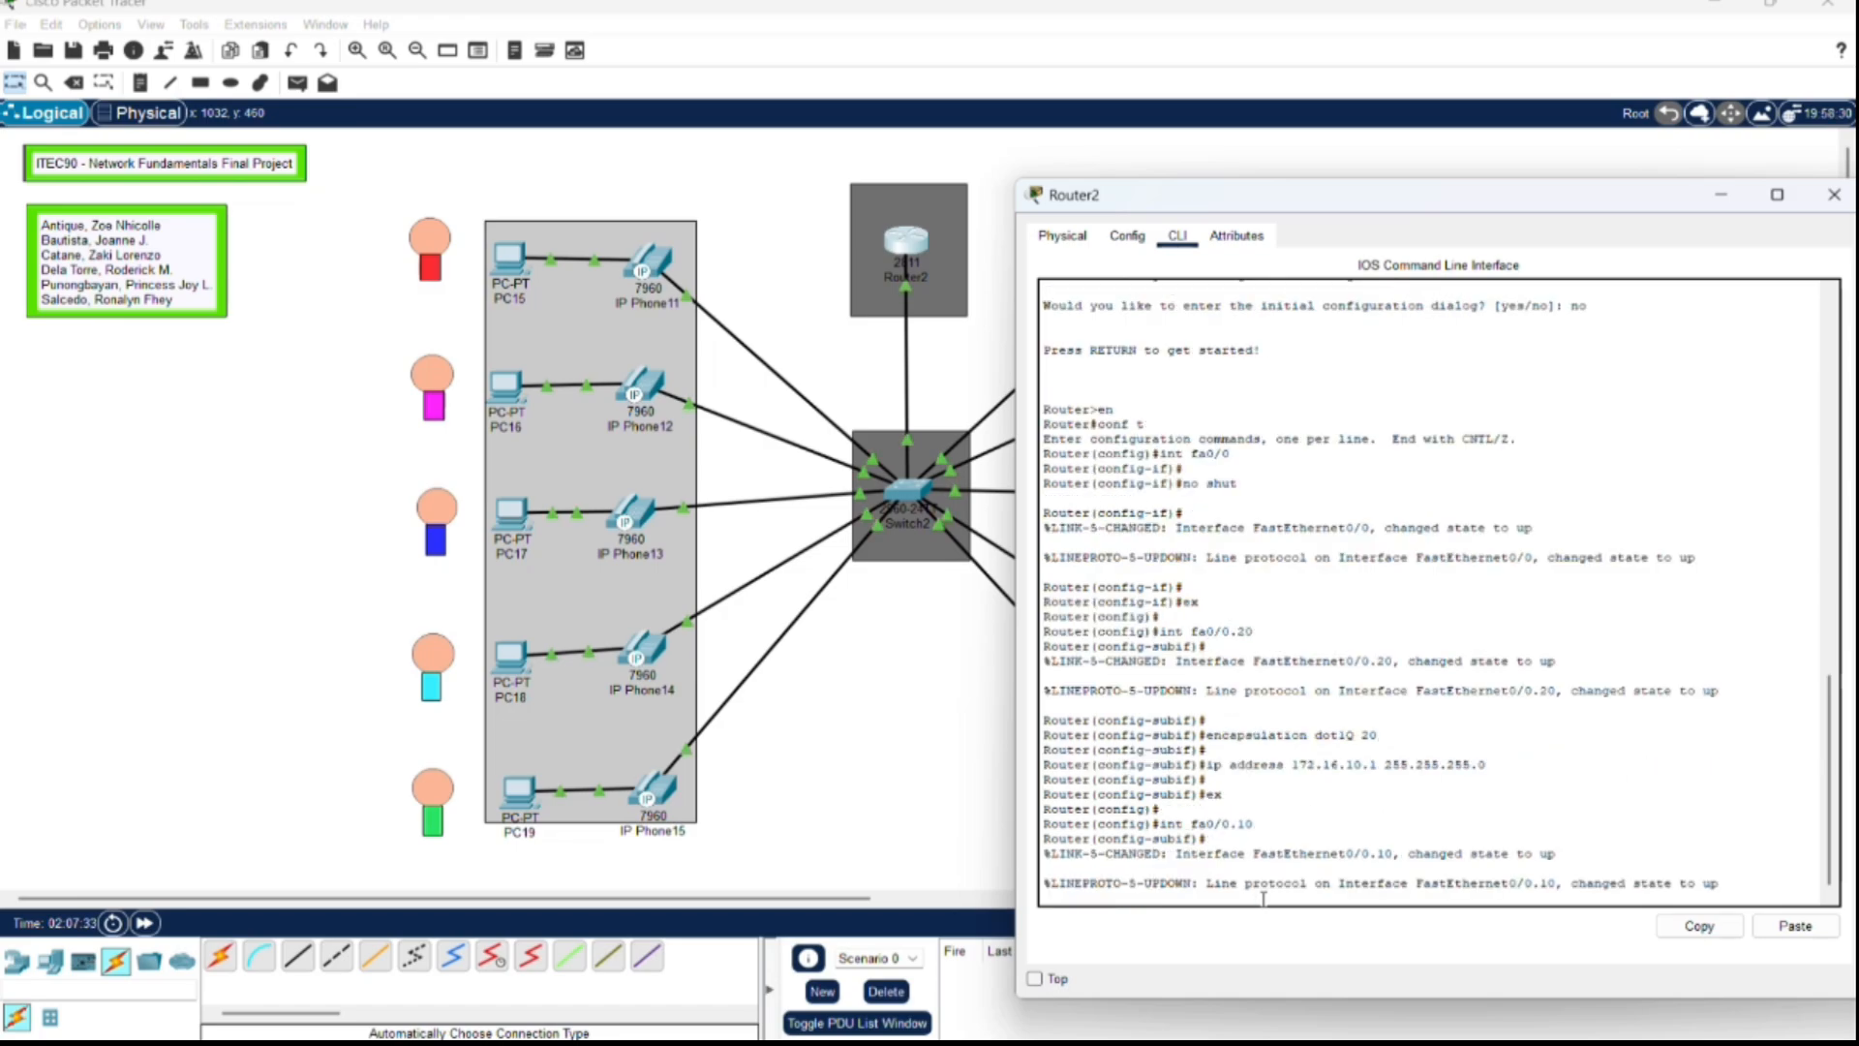
key("Return")
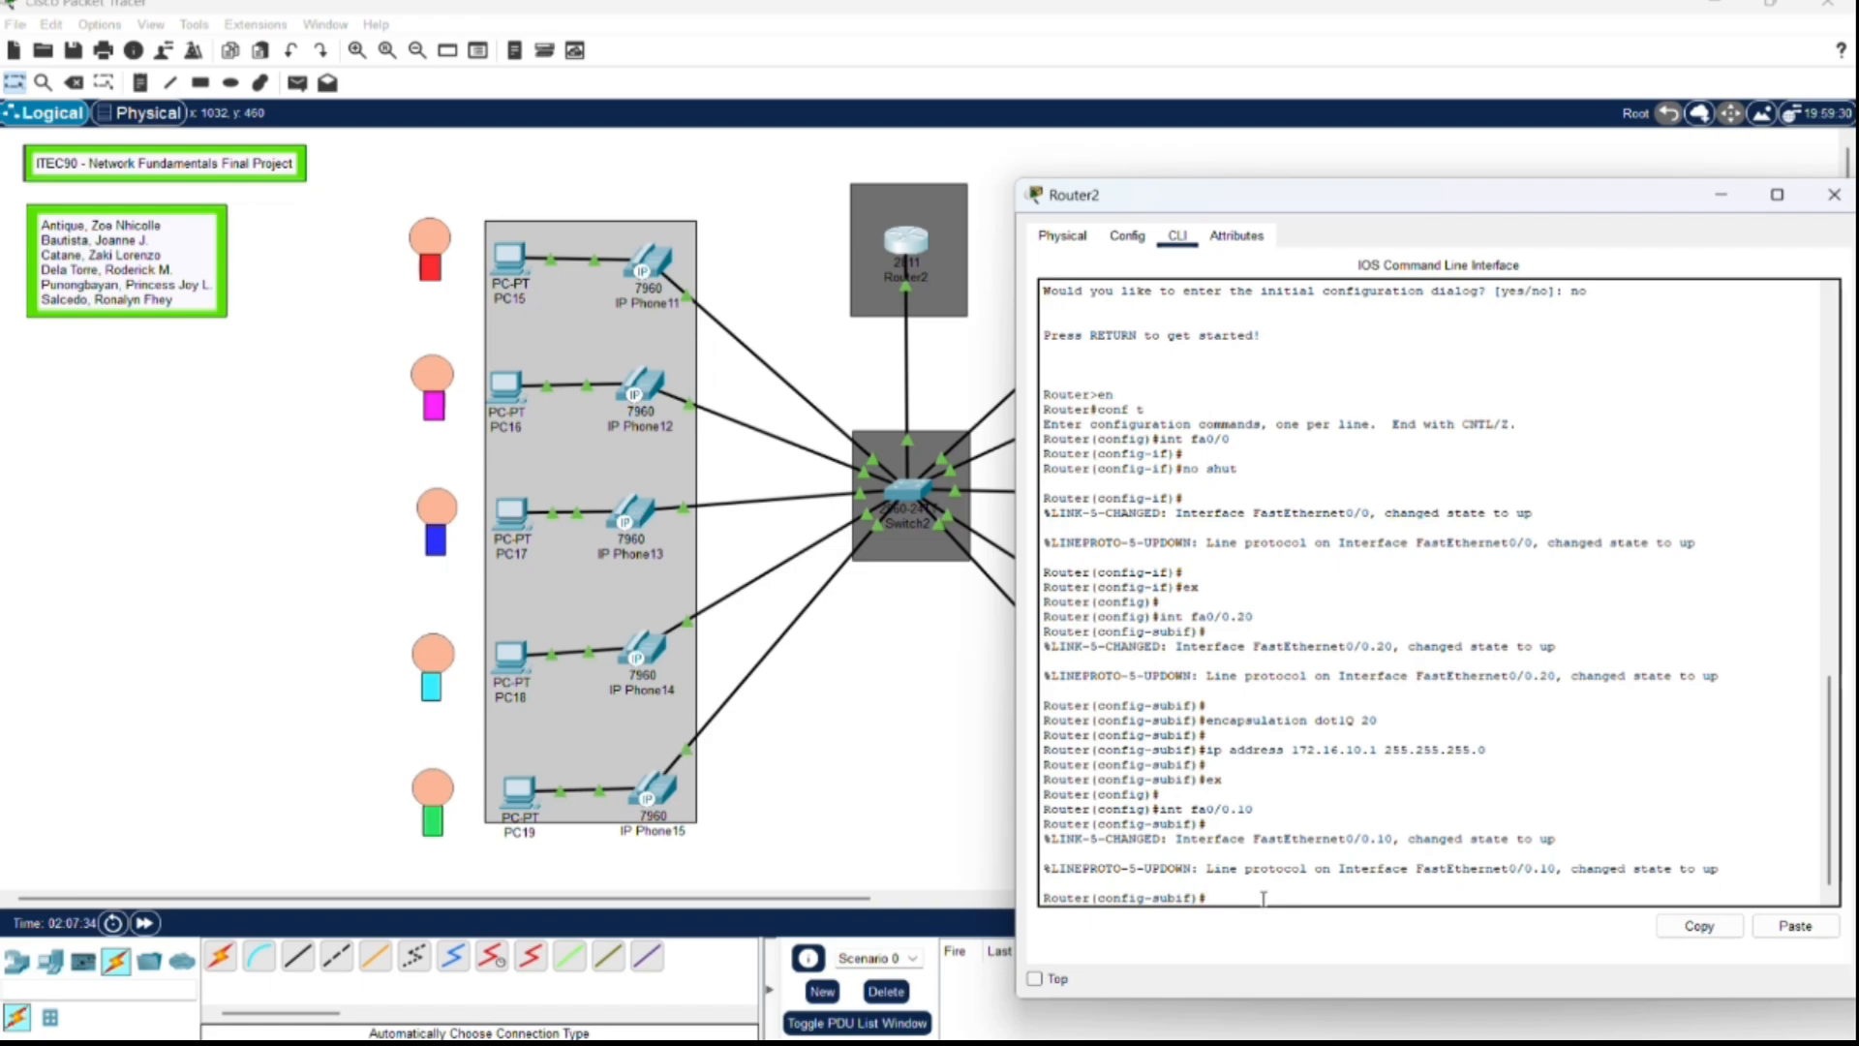
type("encapsulation dot1Q 10")
key("Return")
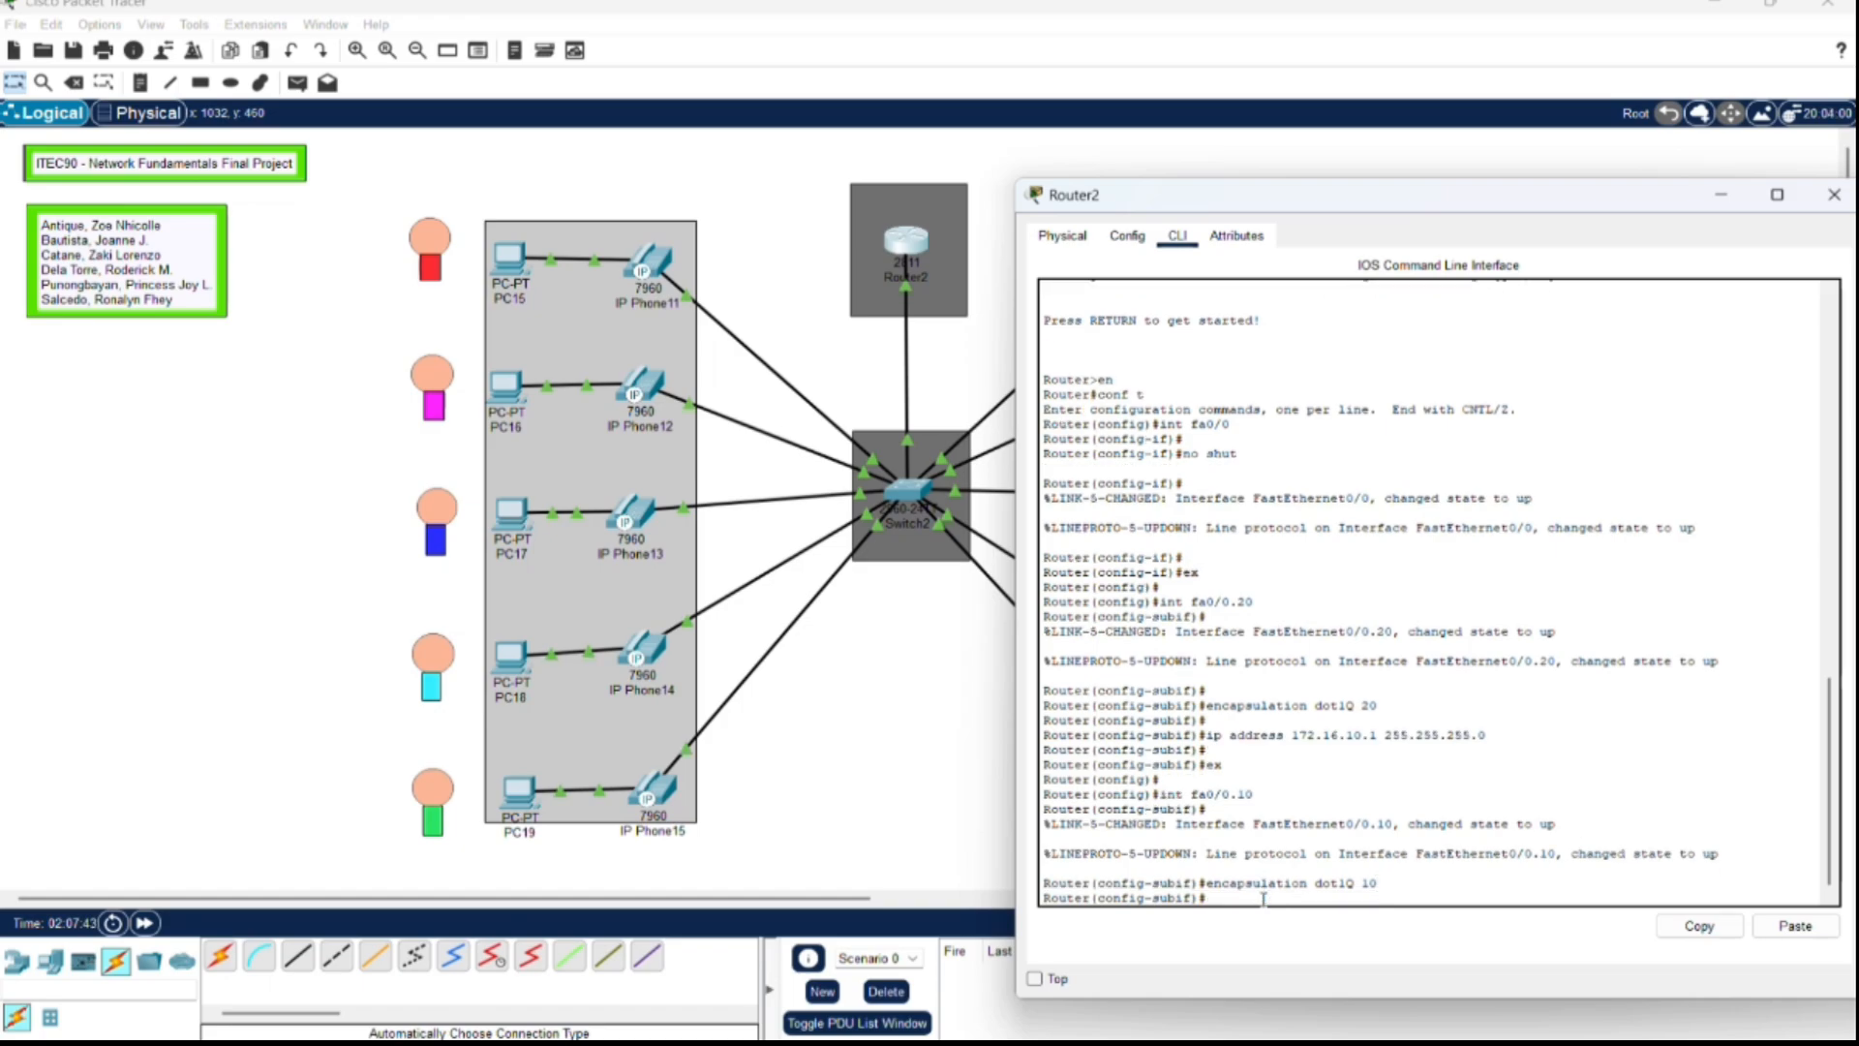
key("Return")
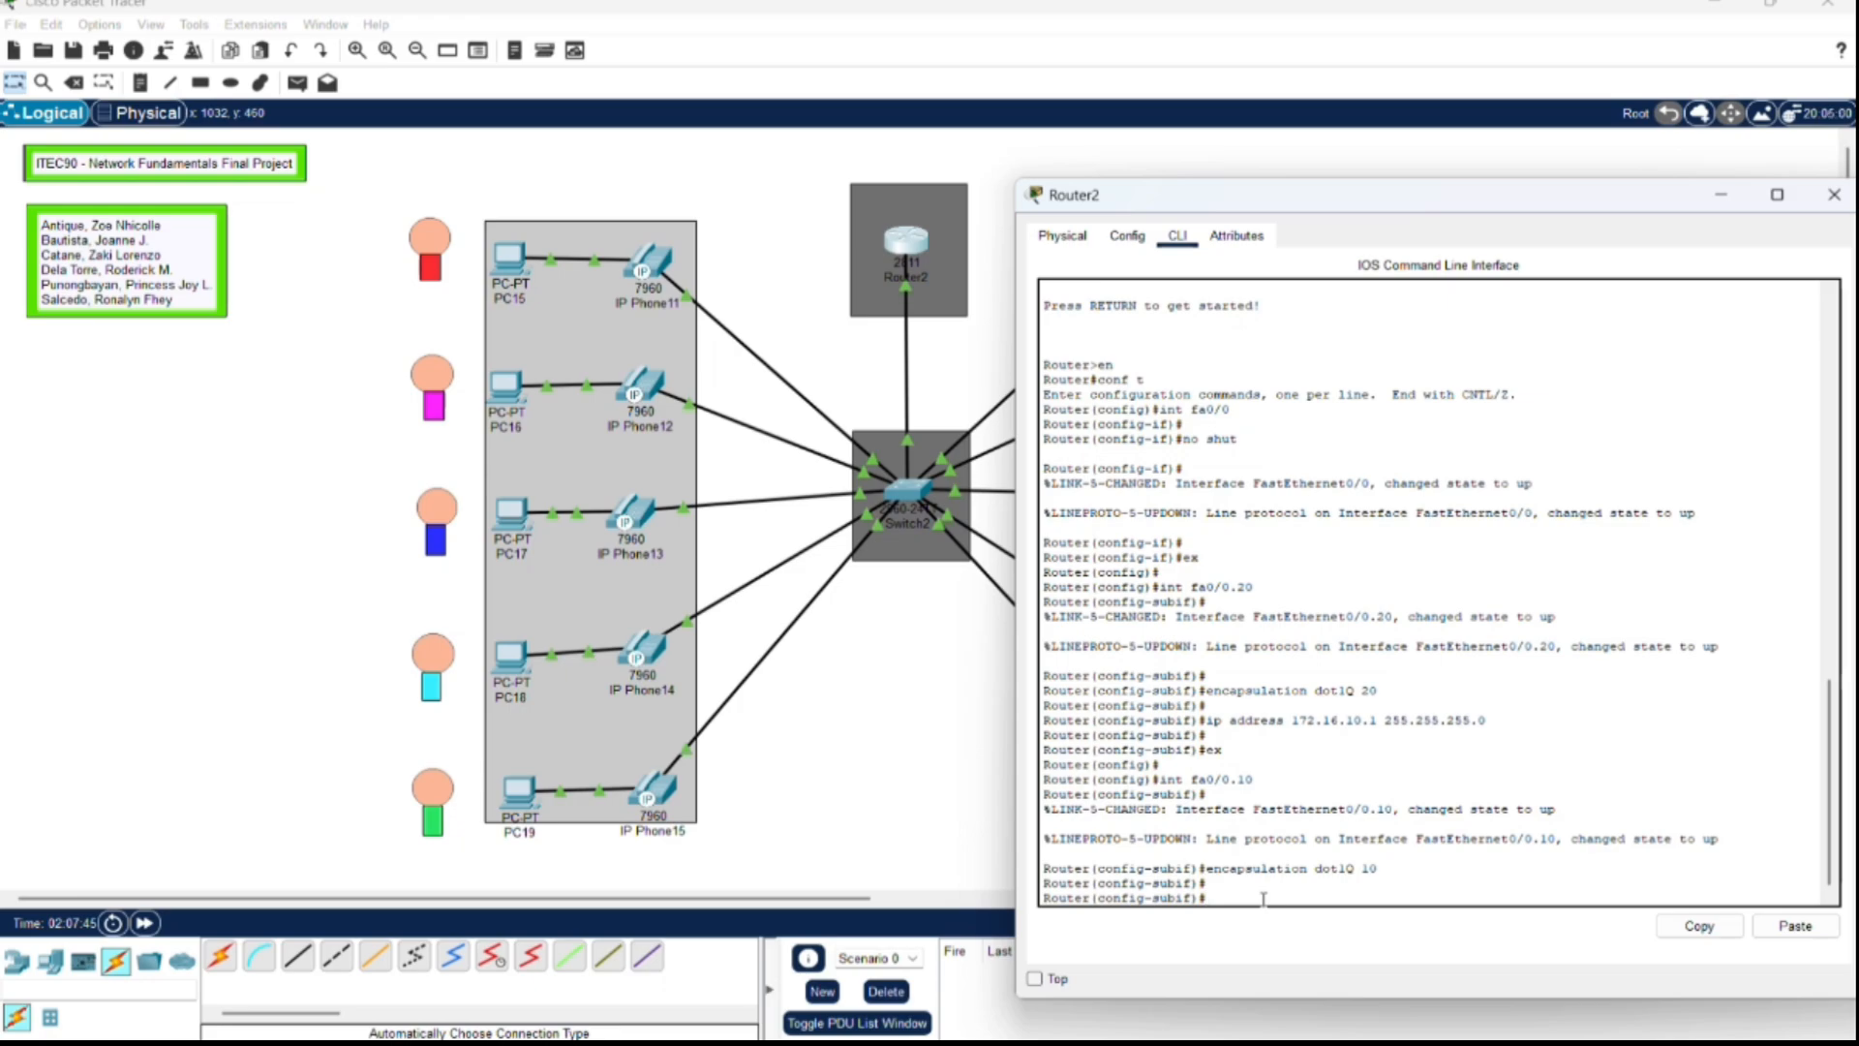
Step: Assign IP address 192.168.10.1 with mask 255.255.255.0 to subinterface fa0/0.10
type("ip address 192")
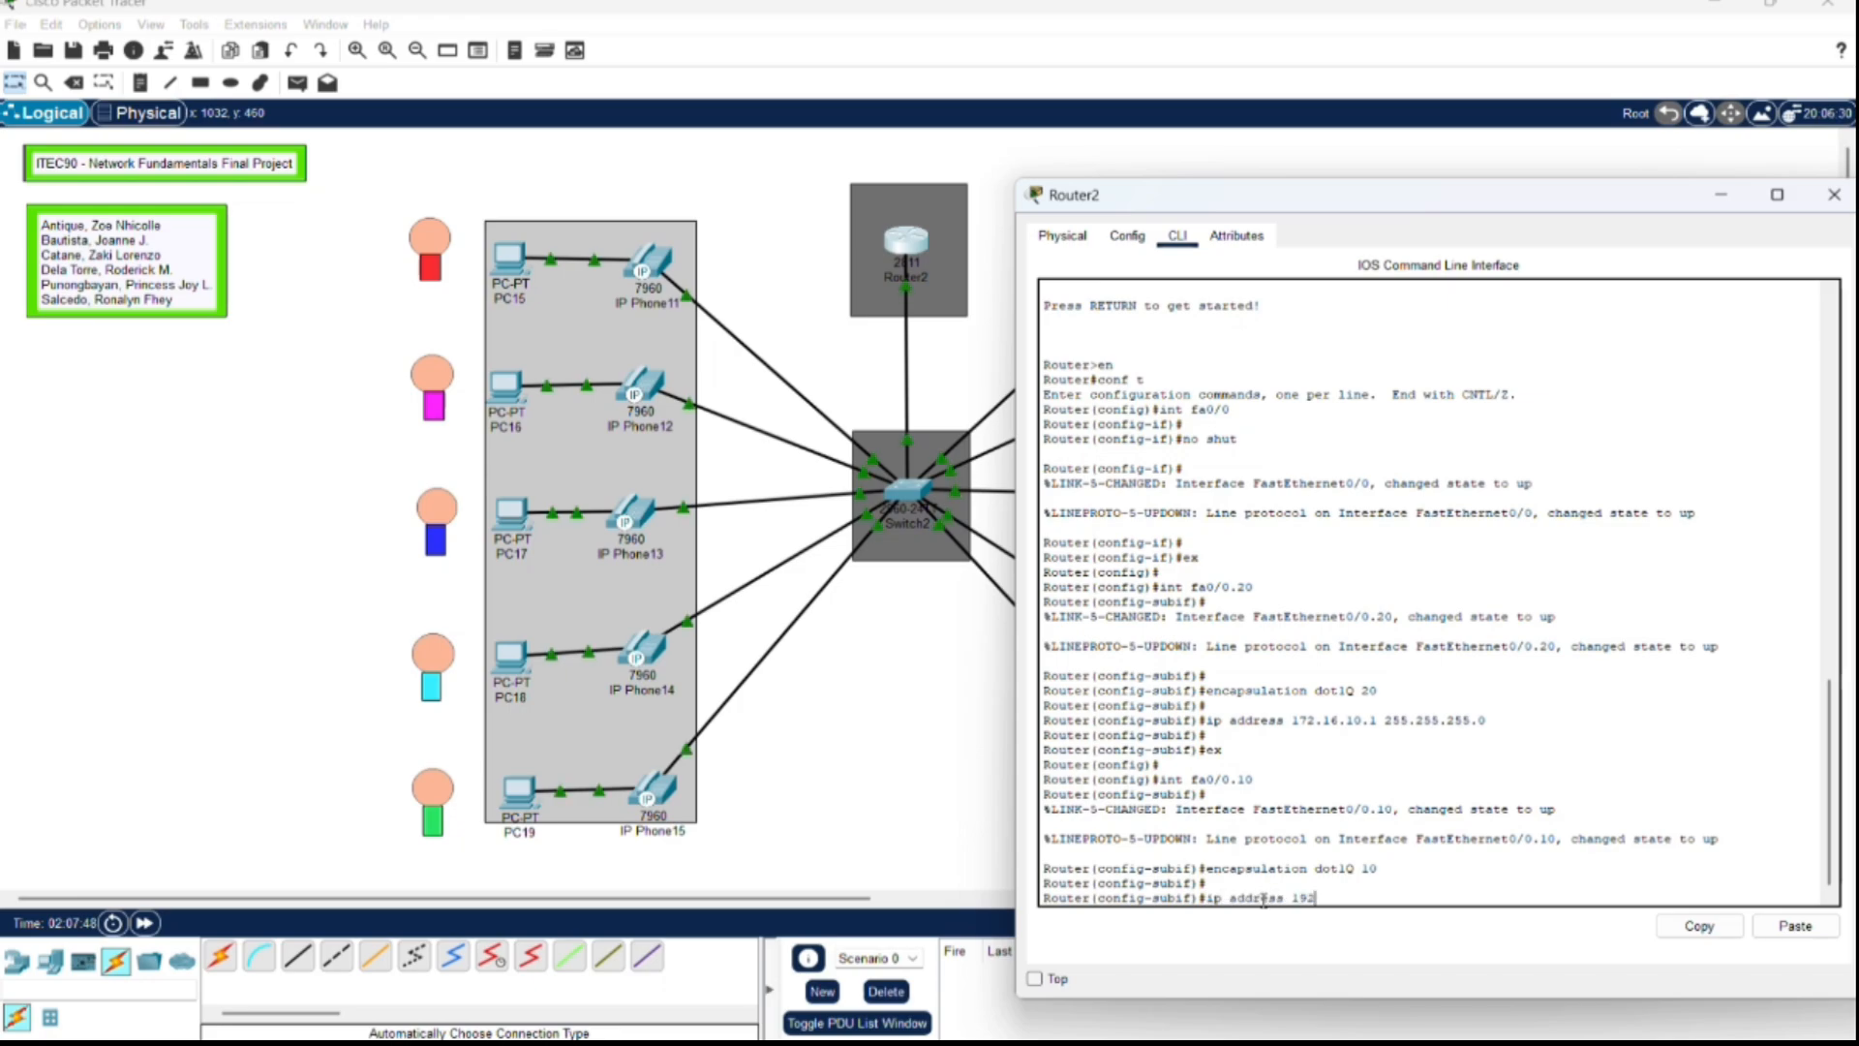
type(".168.10.1 255.255.255.25")
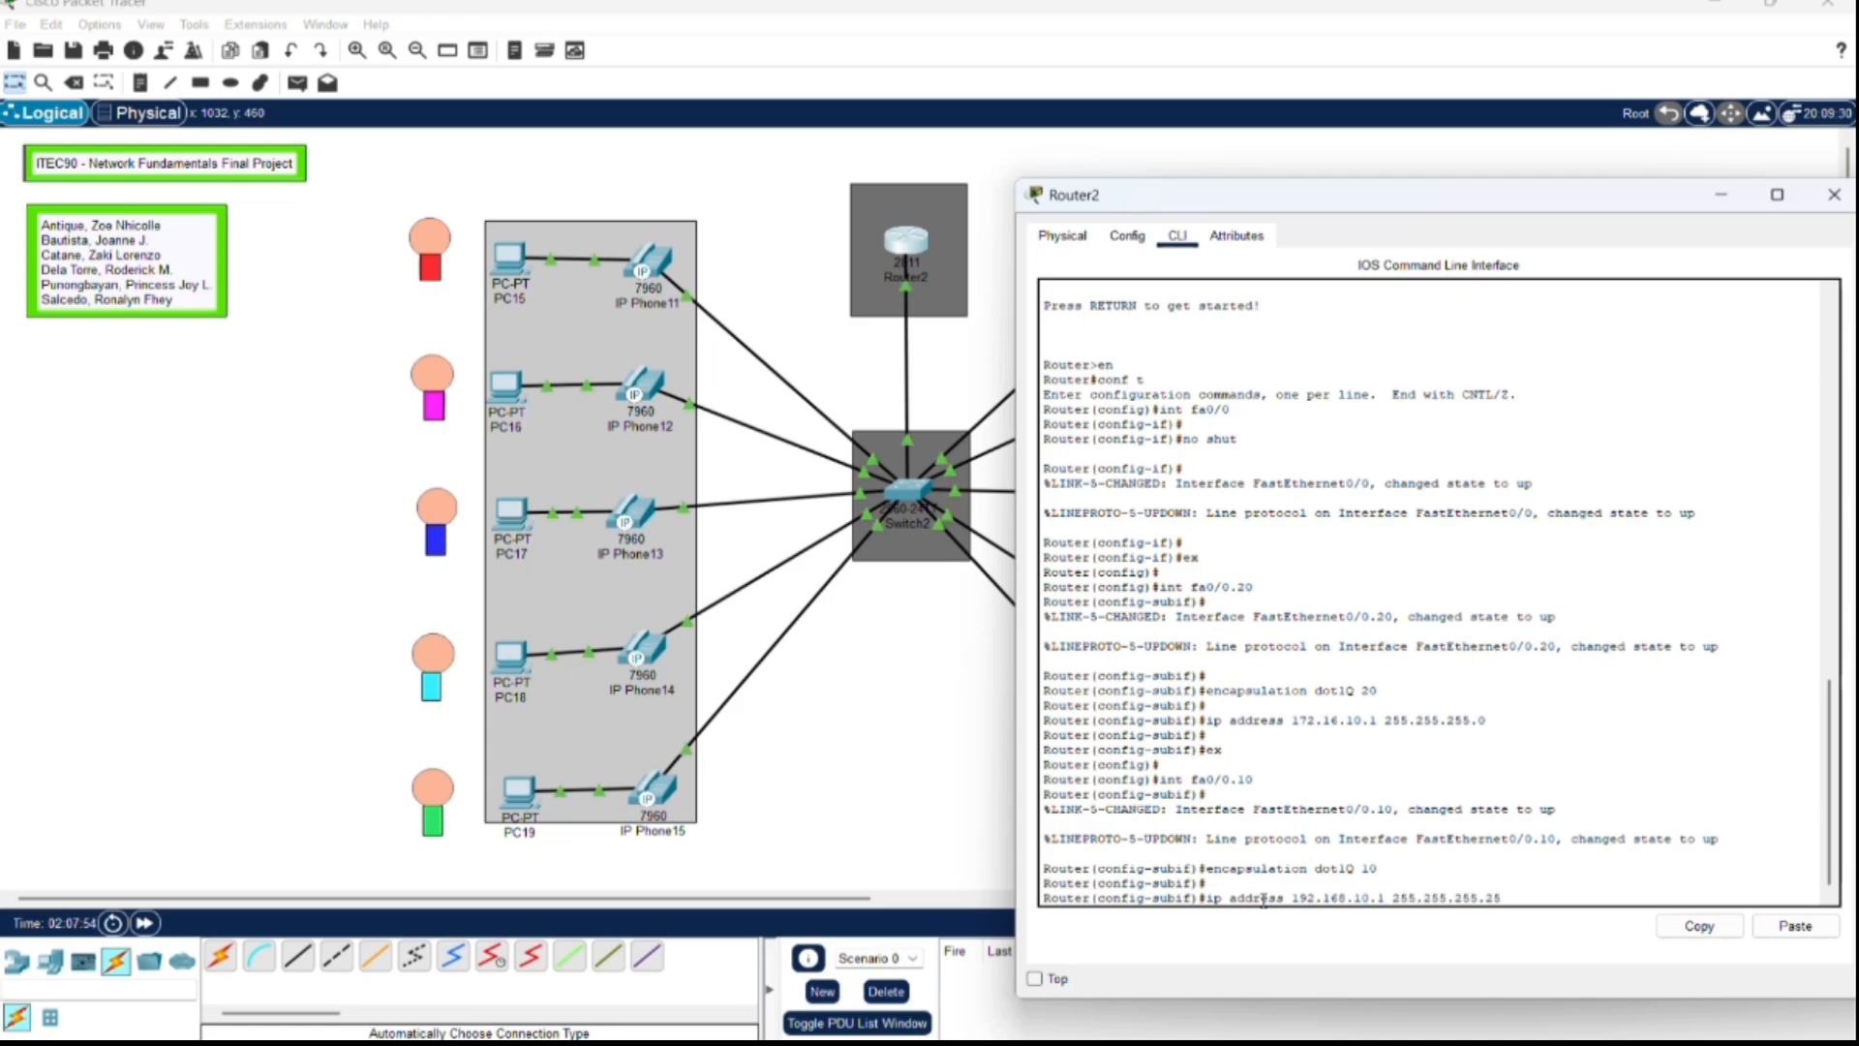
key("BackSpace")
key("BackSpace")
type("0")
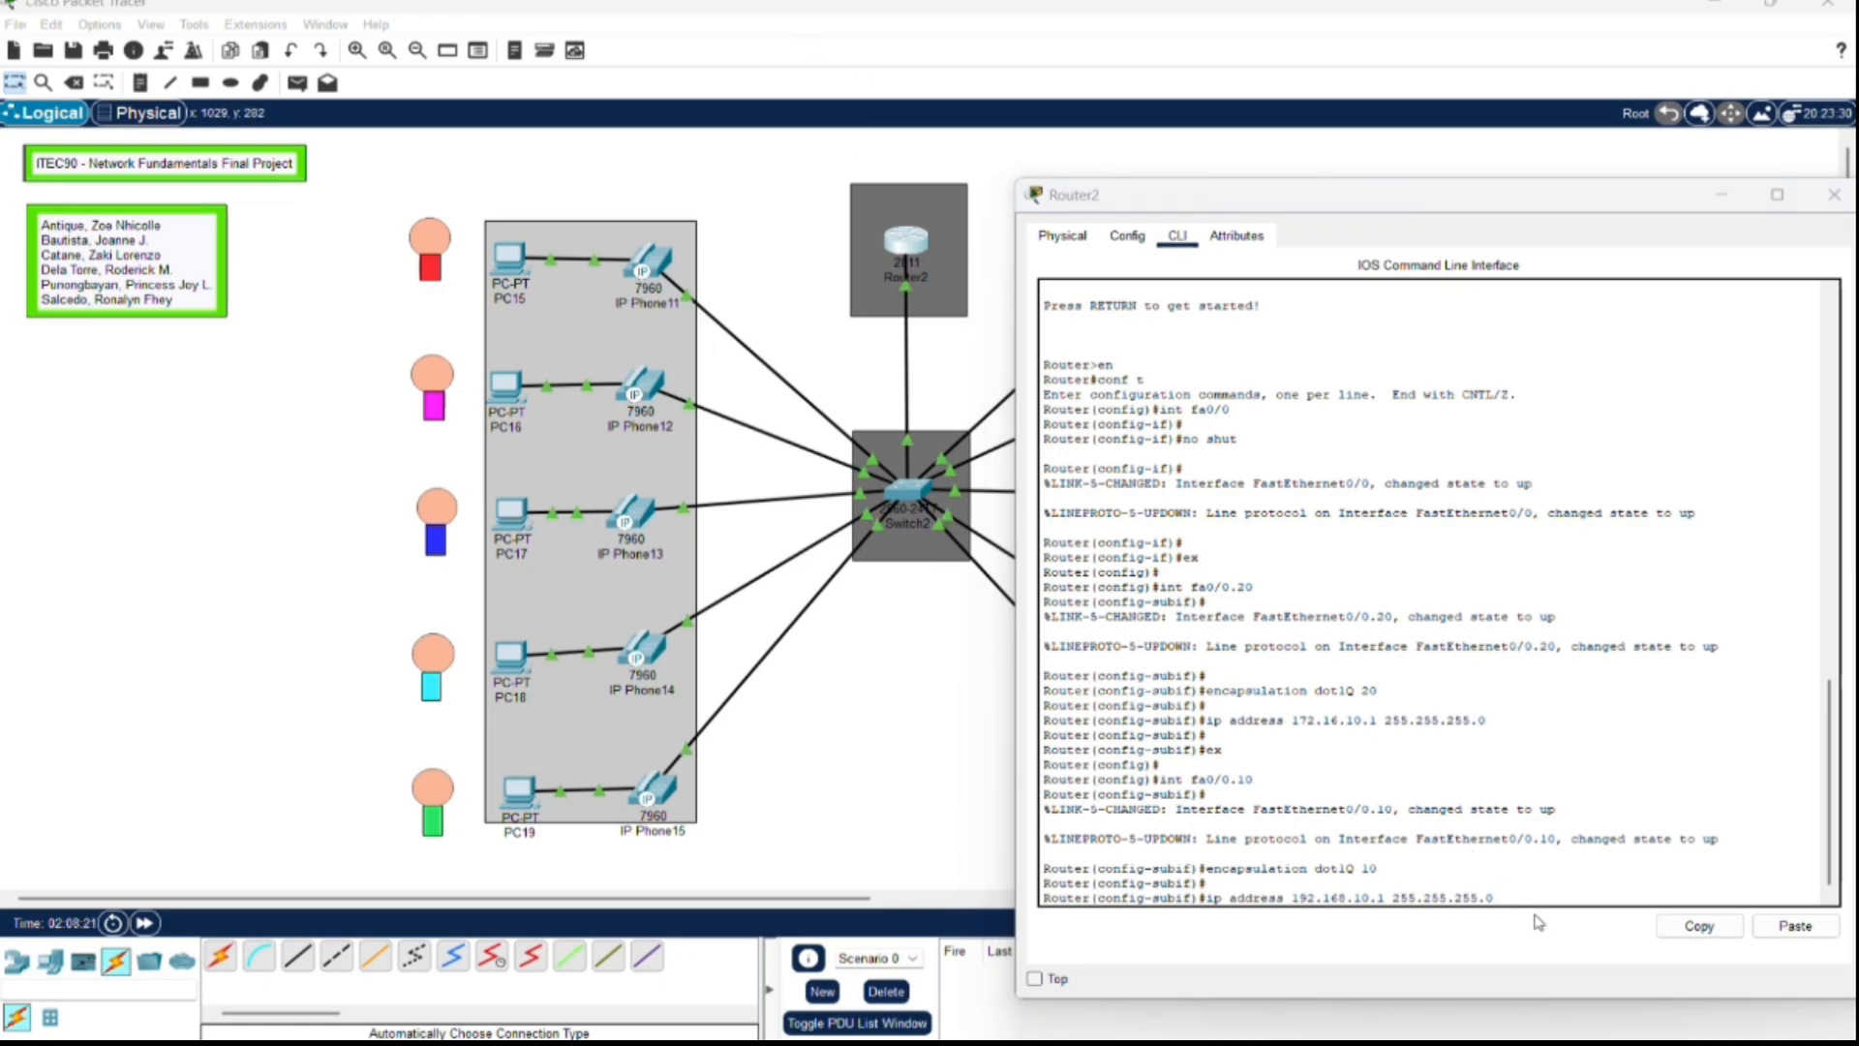
left_click(1539, 921)
key("Return")
key("Return")
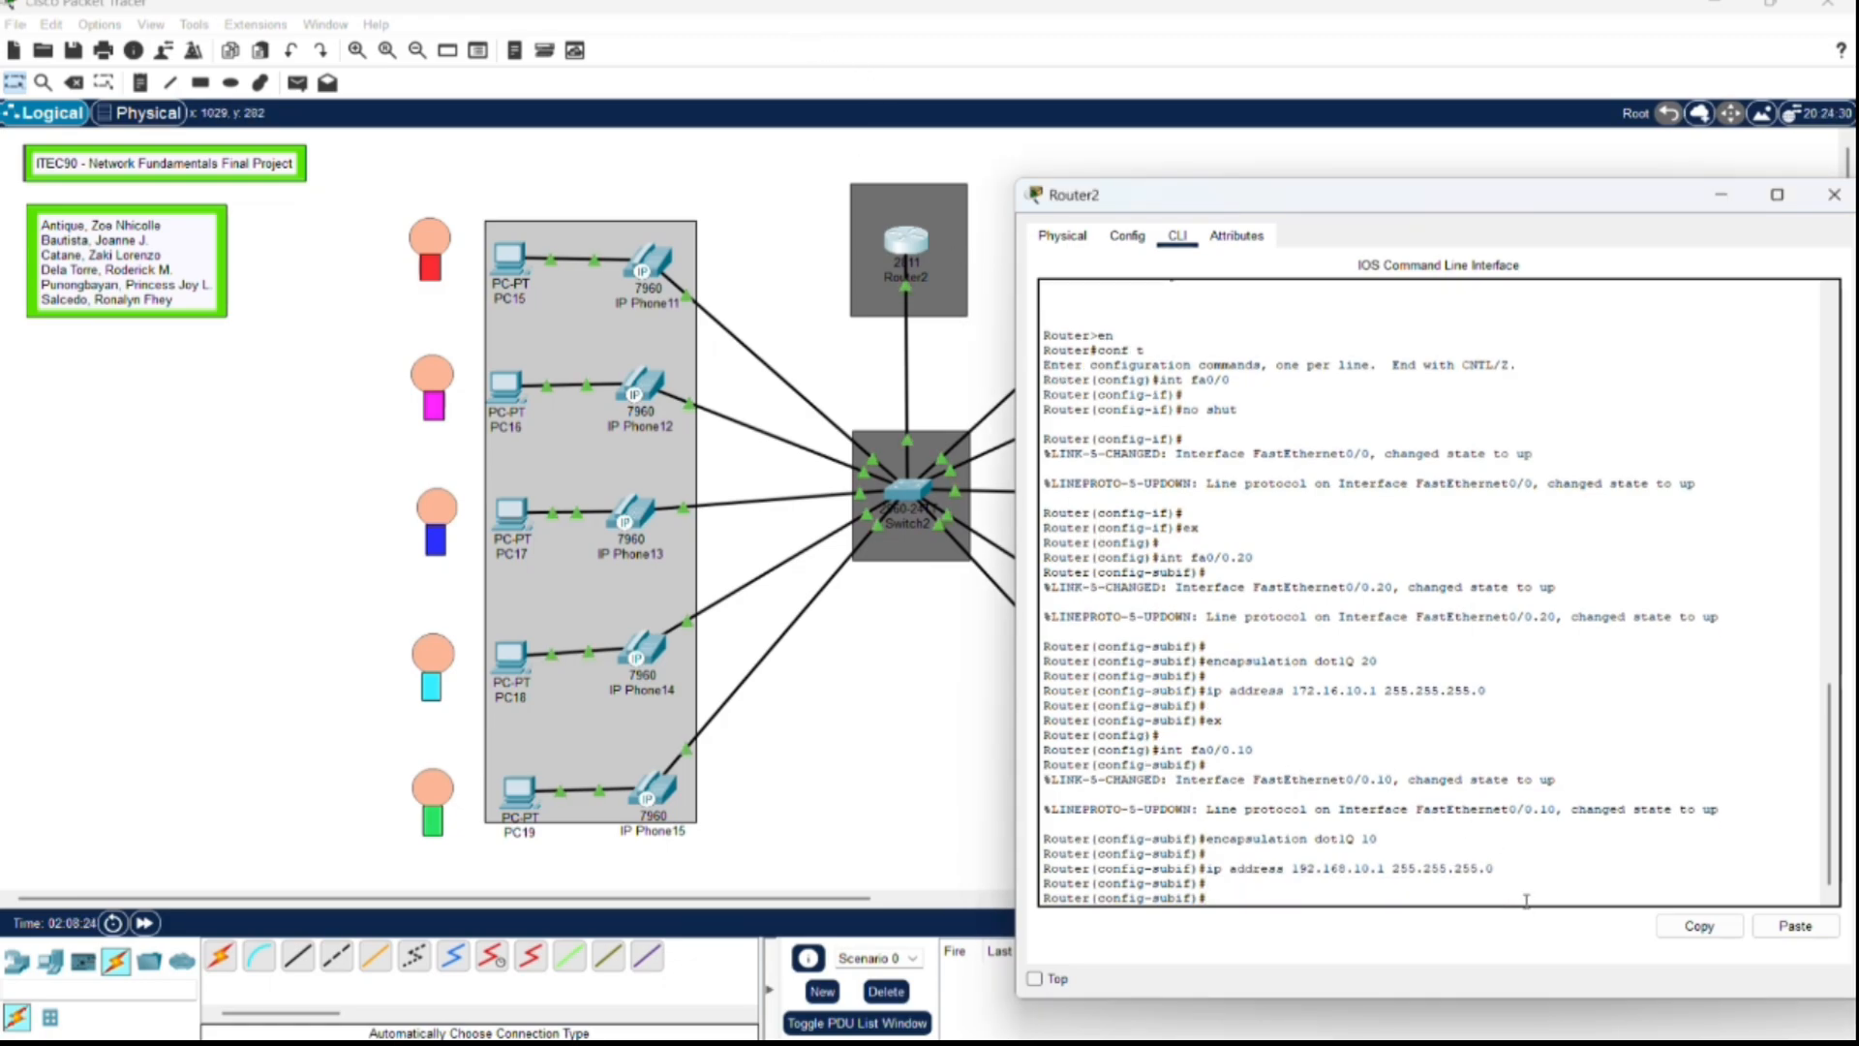
Step: Exit to global configuration mode and save Router2's configuration with do wr
type("ex")
key("Return")
key("Return")
key("Return")
type("do wr")
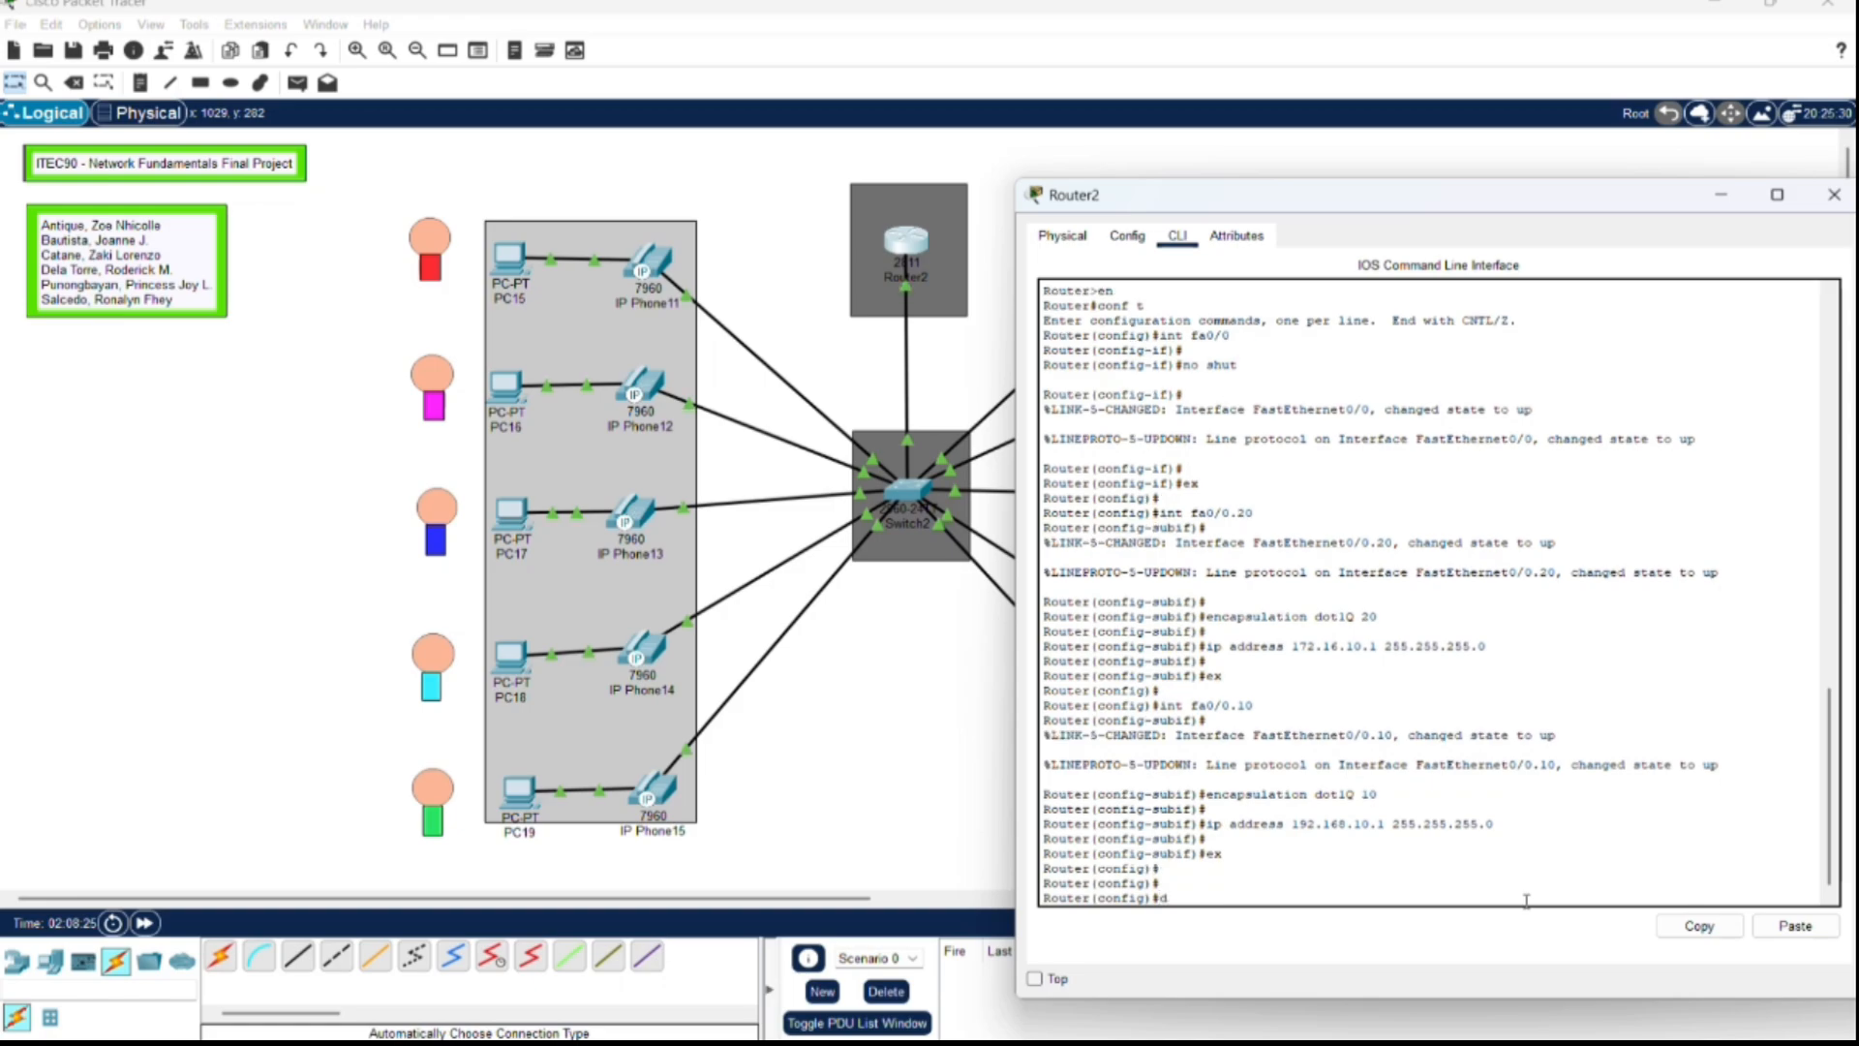
key("Return")
key("Return")
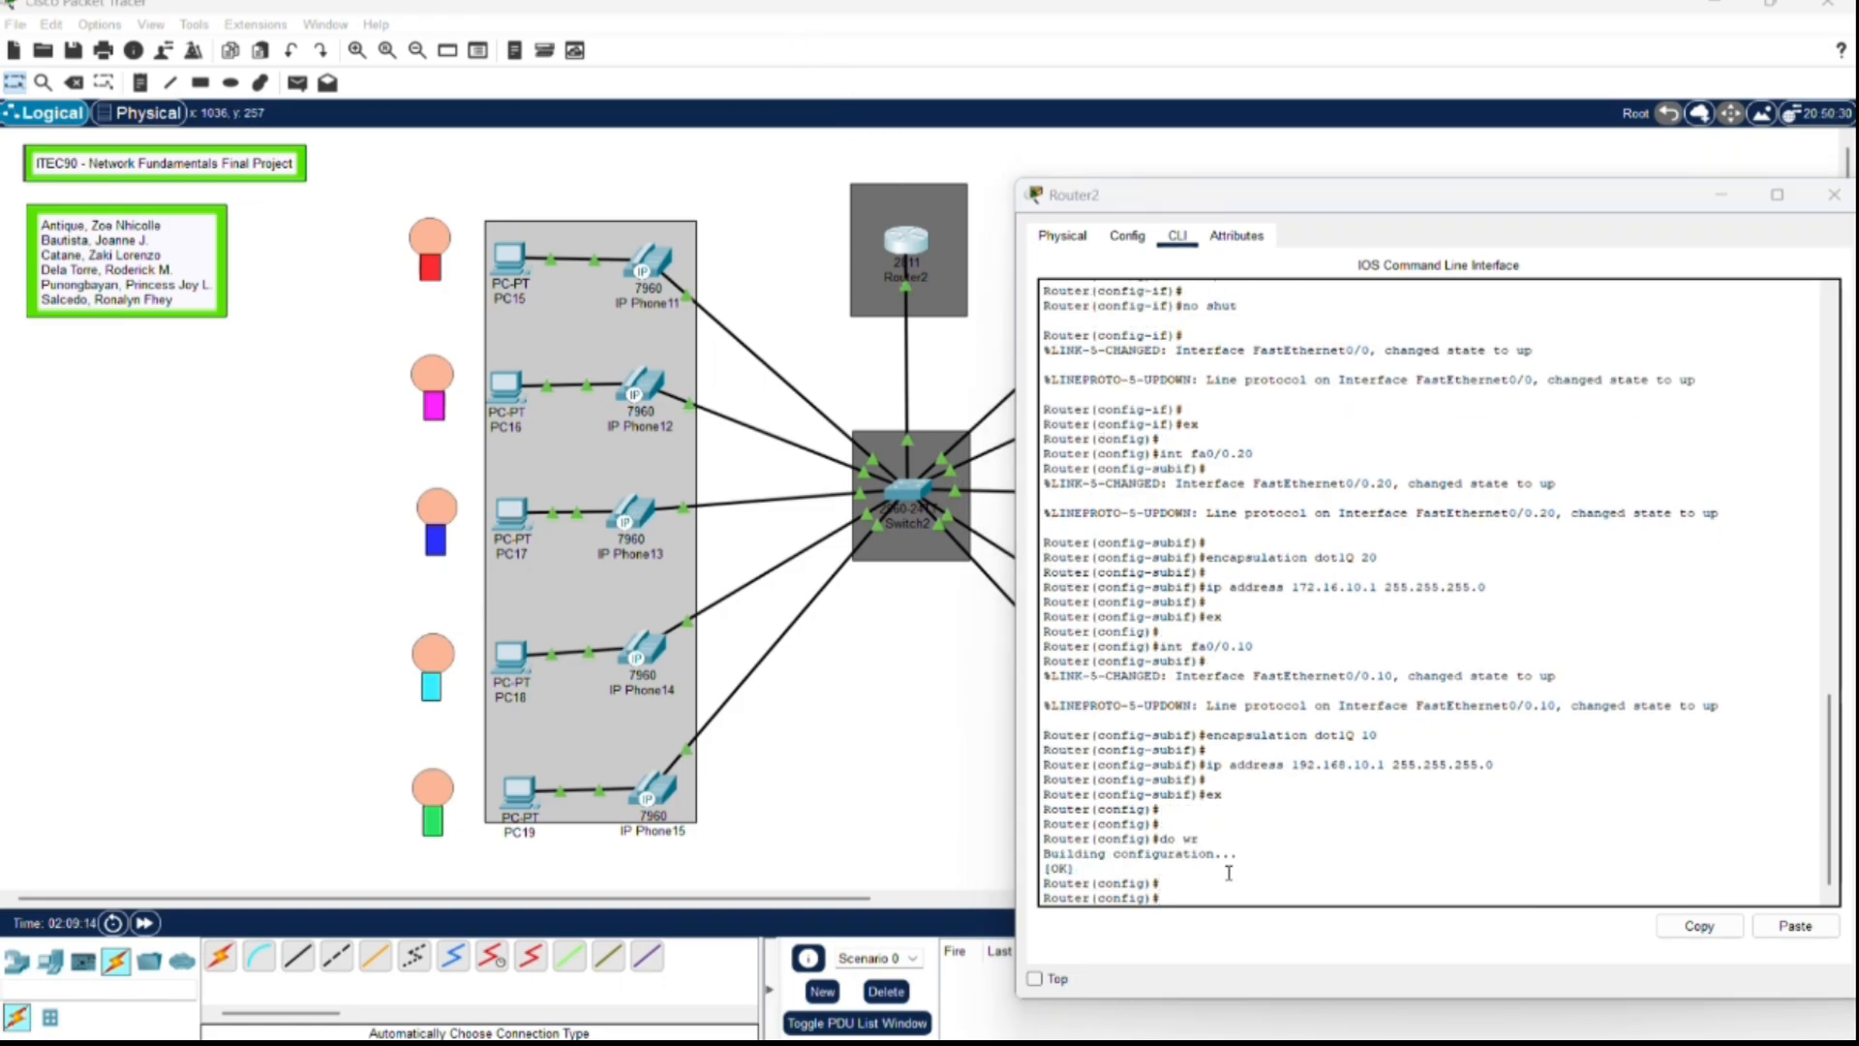
Step: Enable the DHCP service on Router2 with the service dhcp command
left_click(1200, 895)
type("serv")
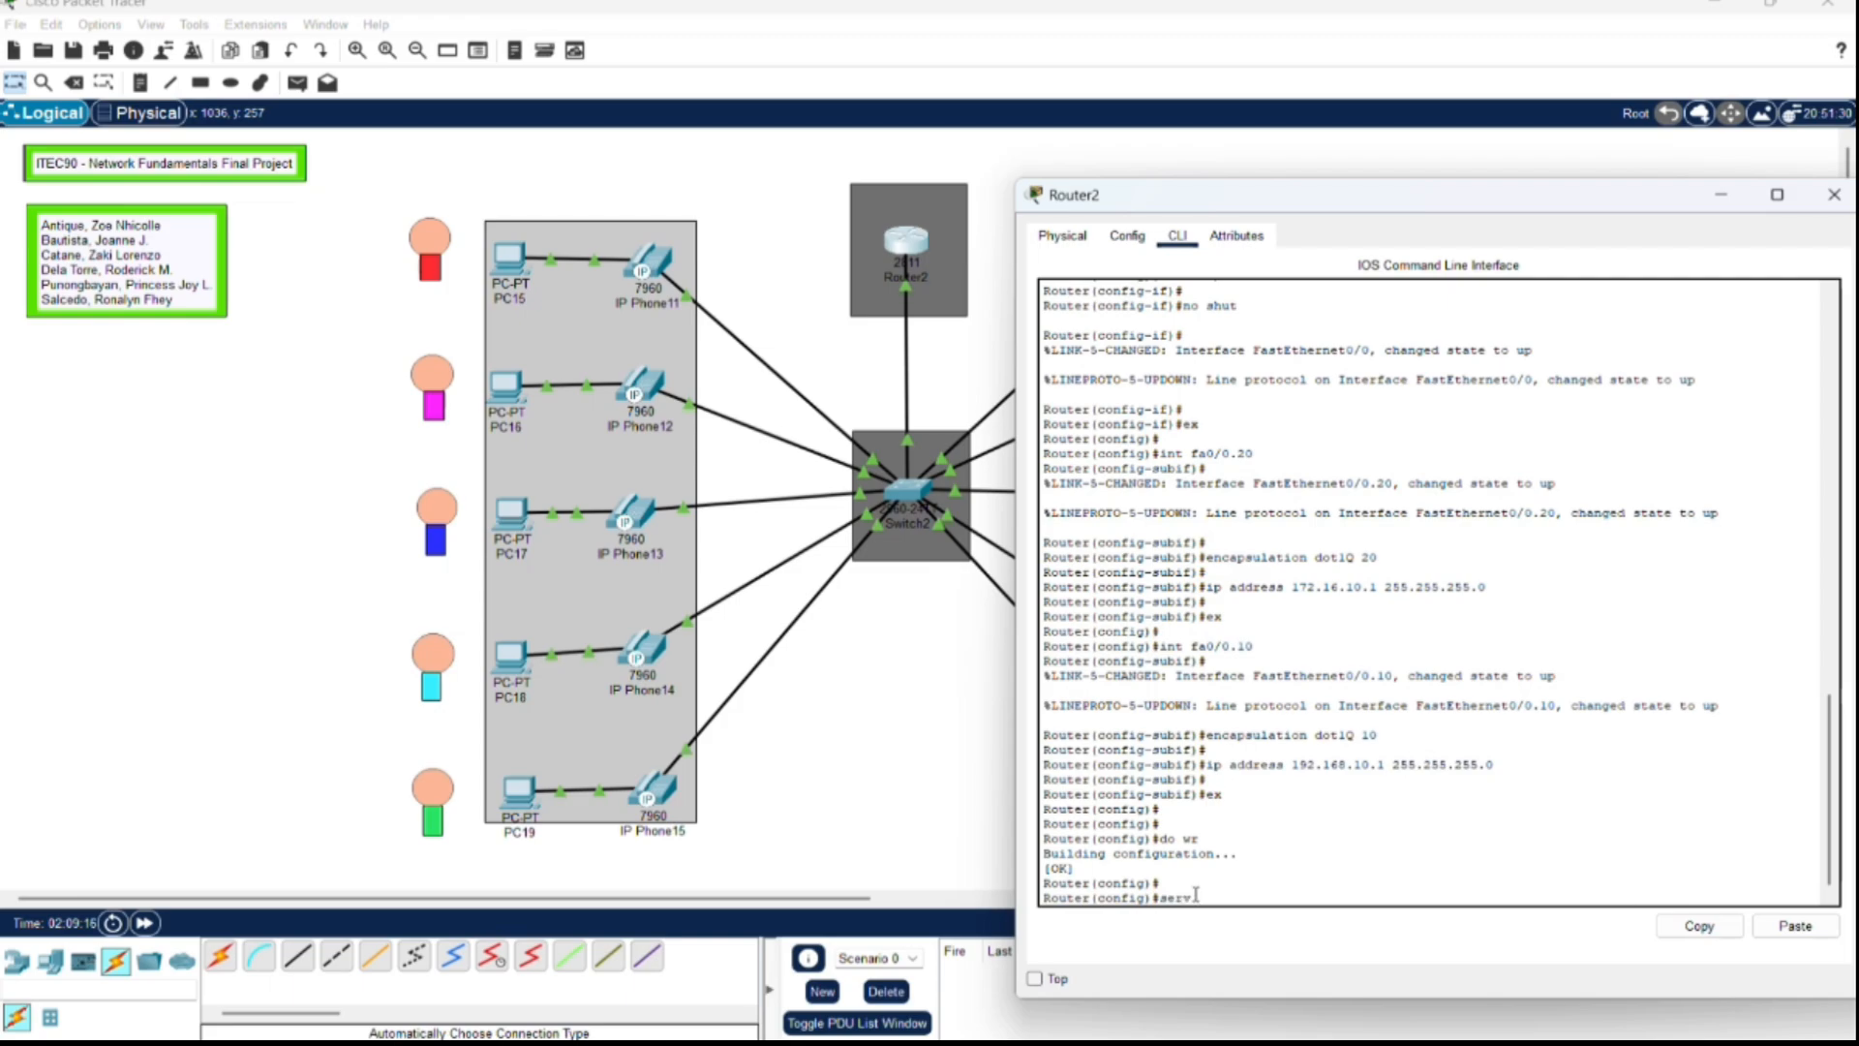
type("ice dhcp")
key("Return")
key("Return")
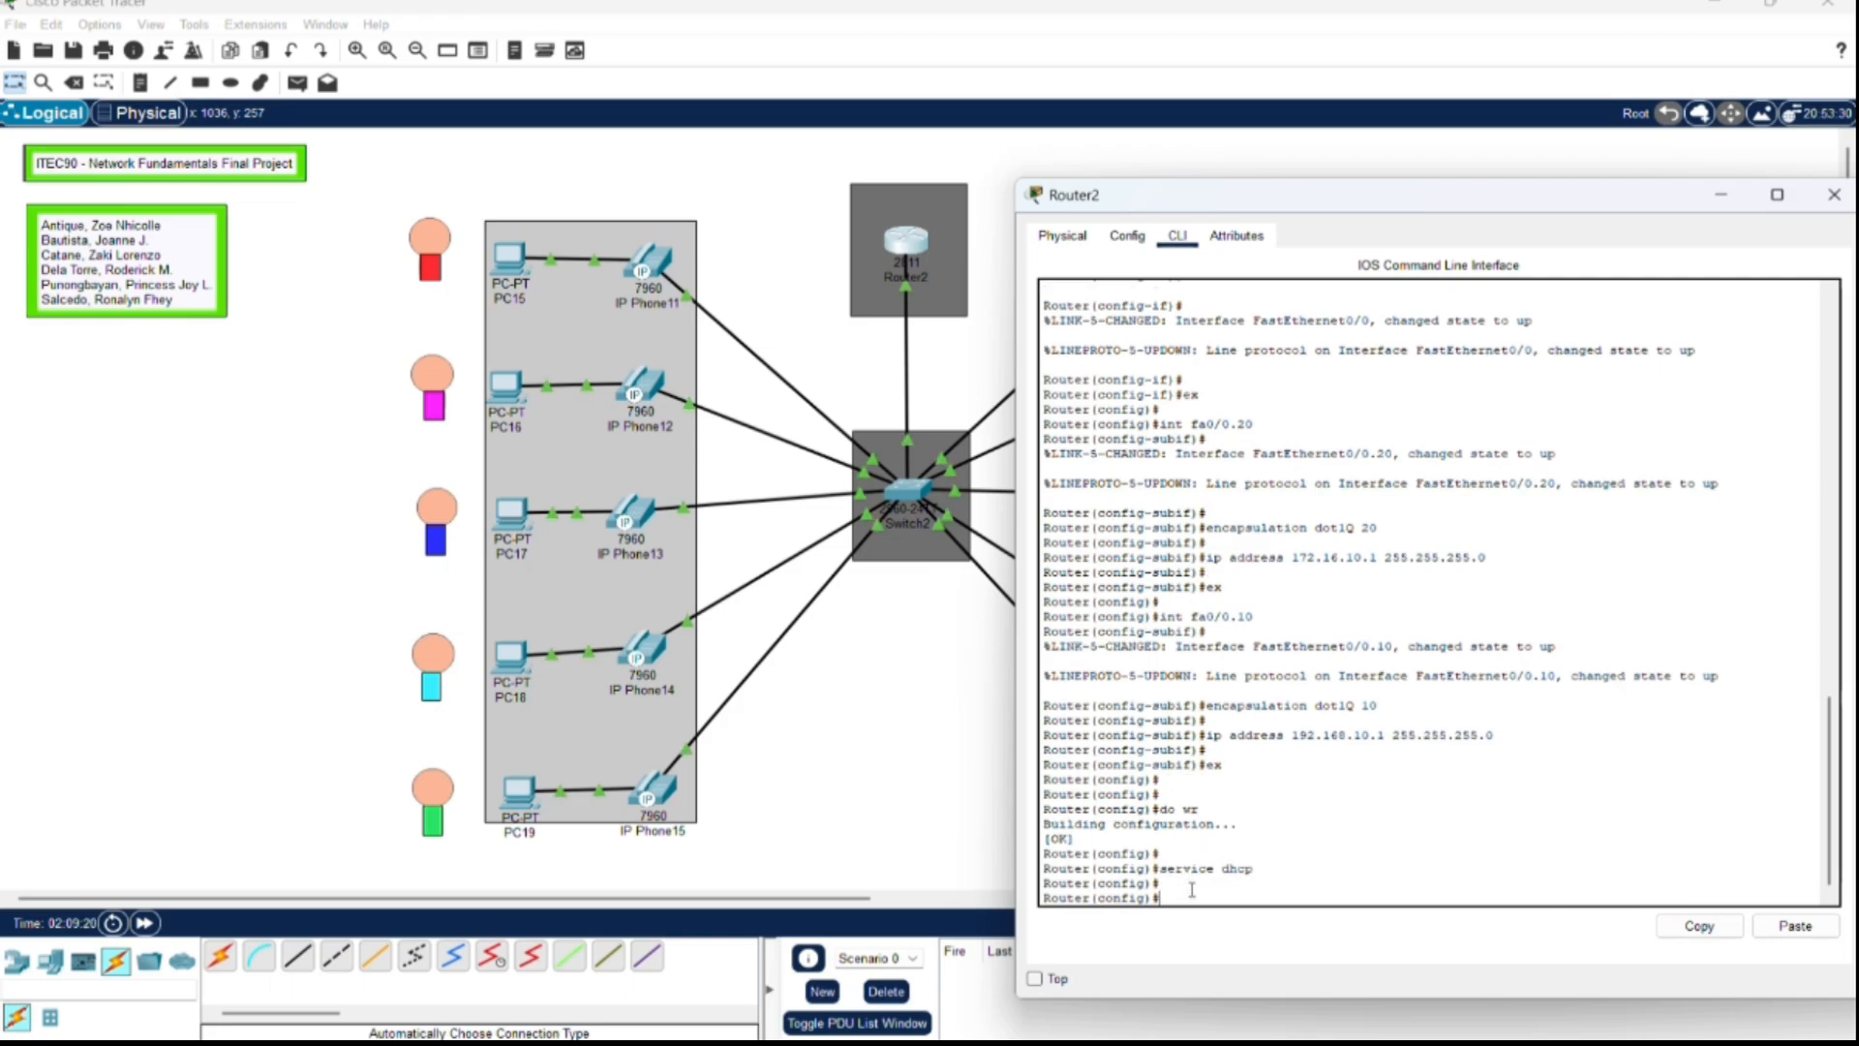
Step: Create DHCP pool VOICE on Router2 with network 172.16.10.0 and mask 255.255.255.0
type("ip dhcp pool VOICE")
key("Return")
type("network ")
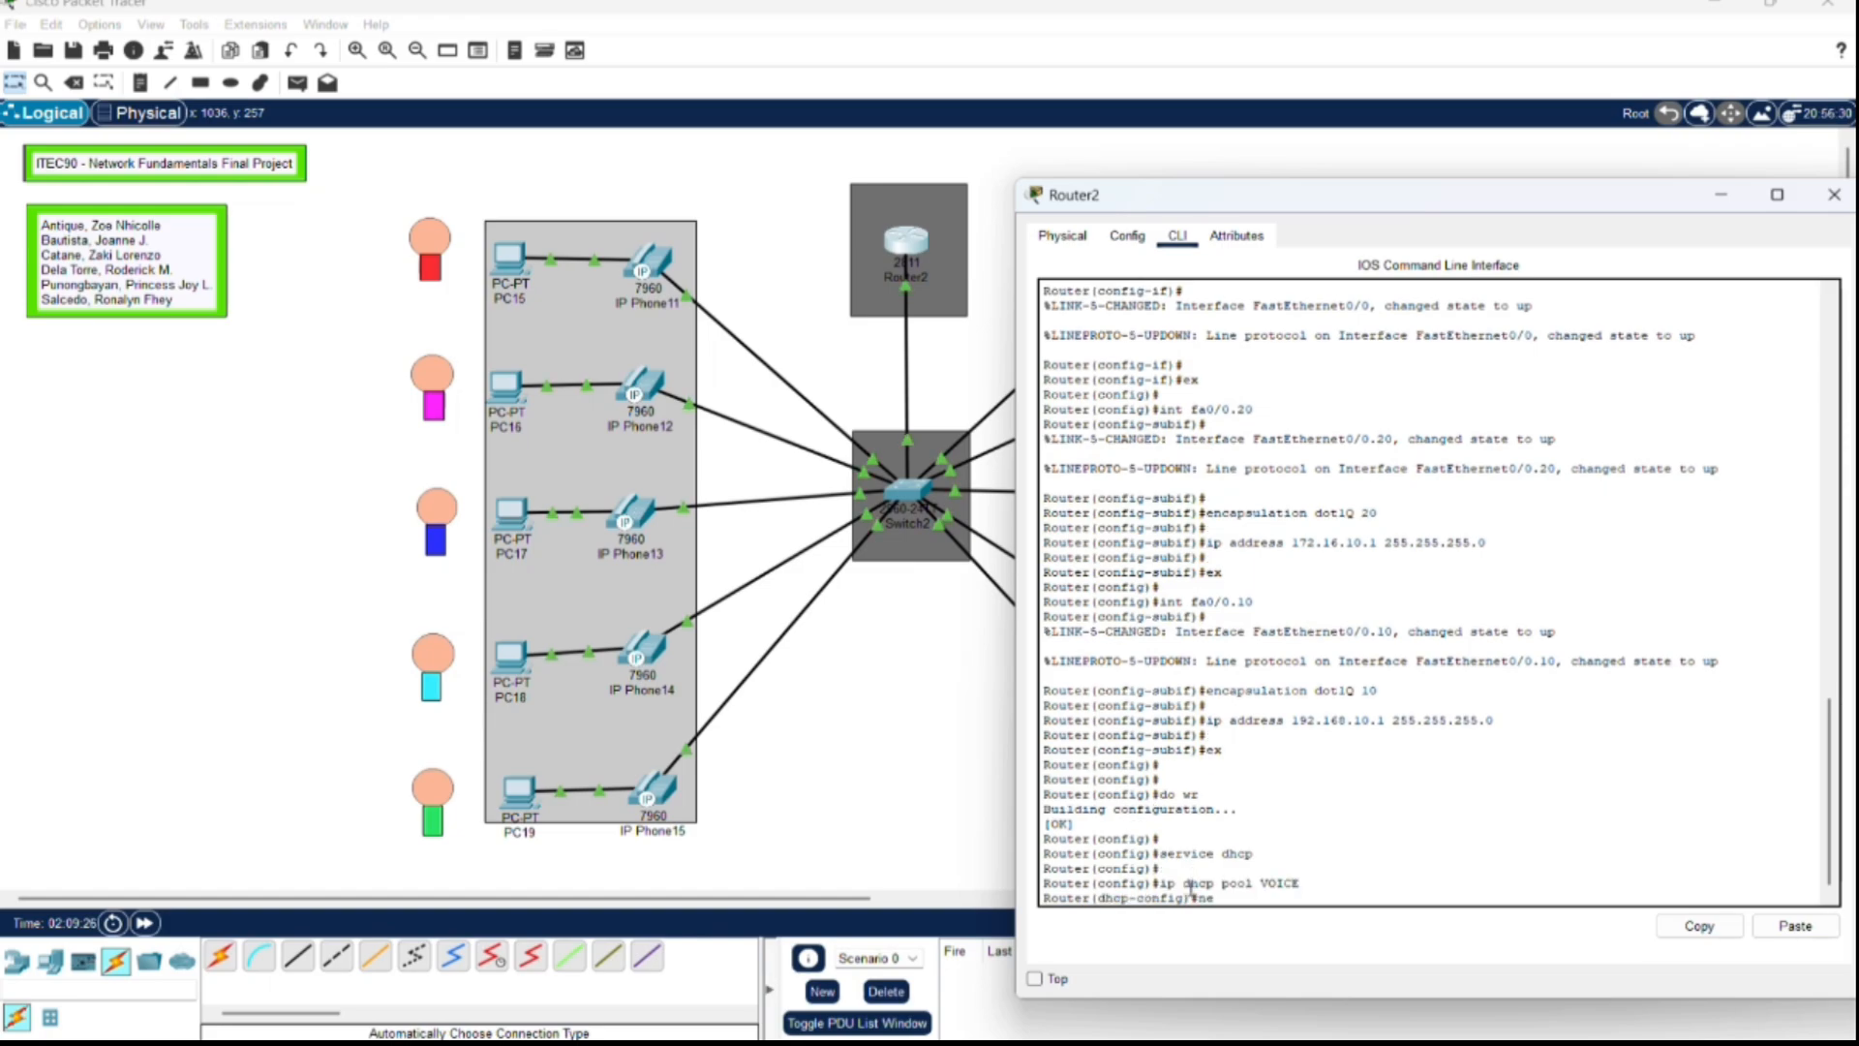
type("172.16.10.")
left_click(804, 41)
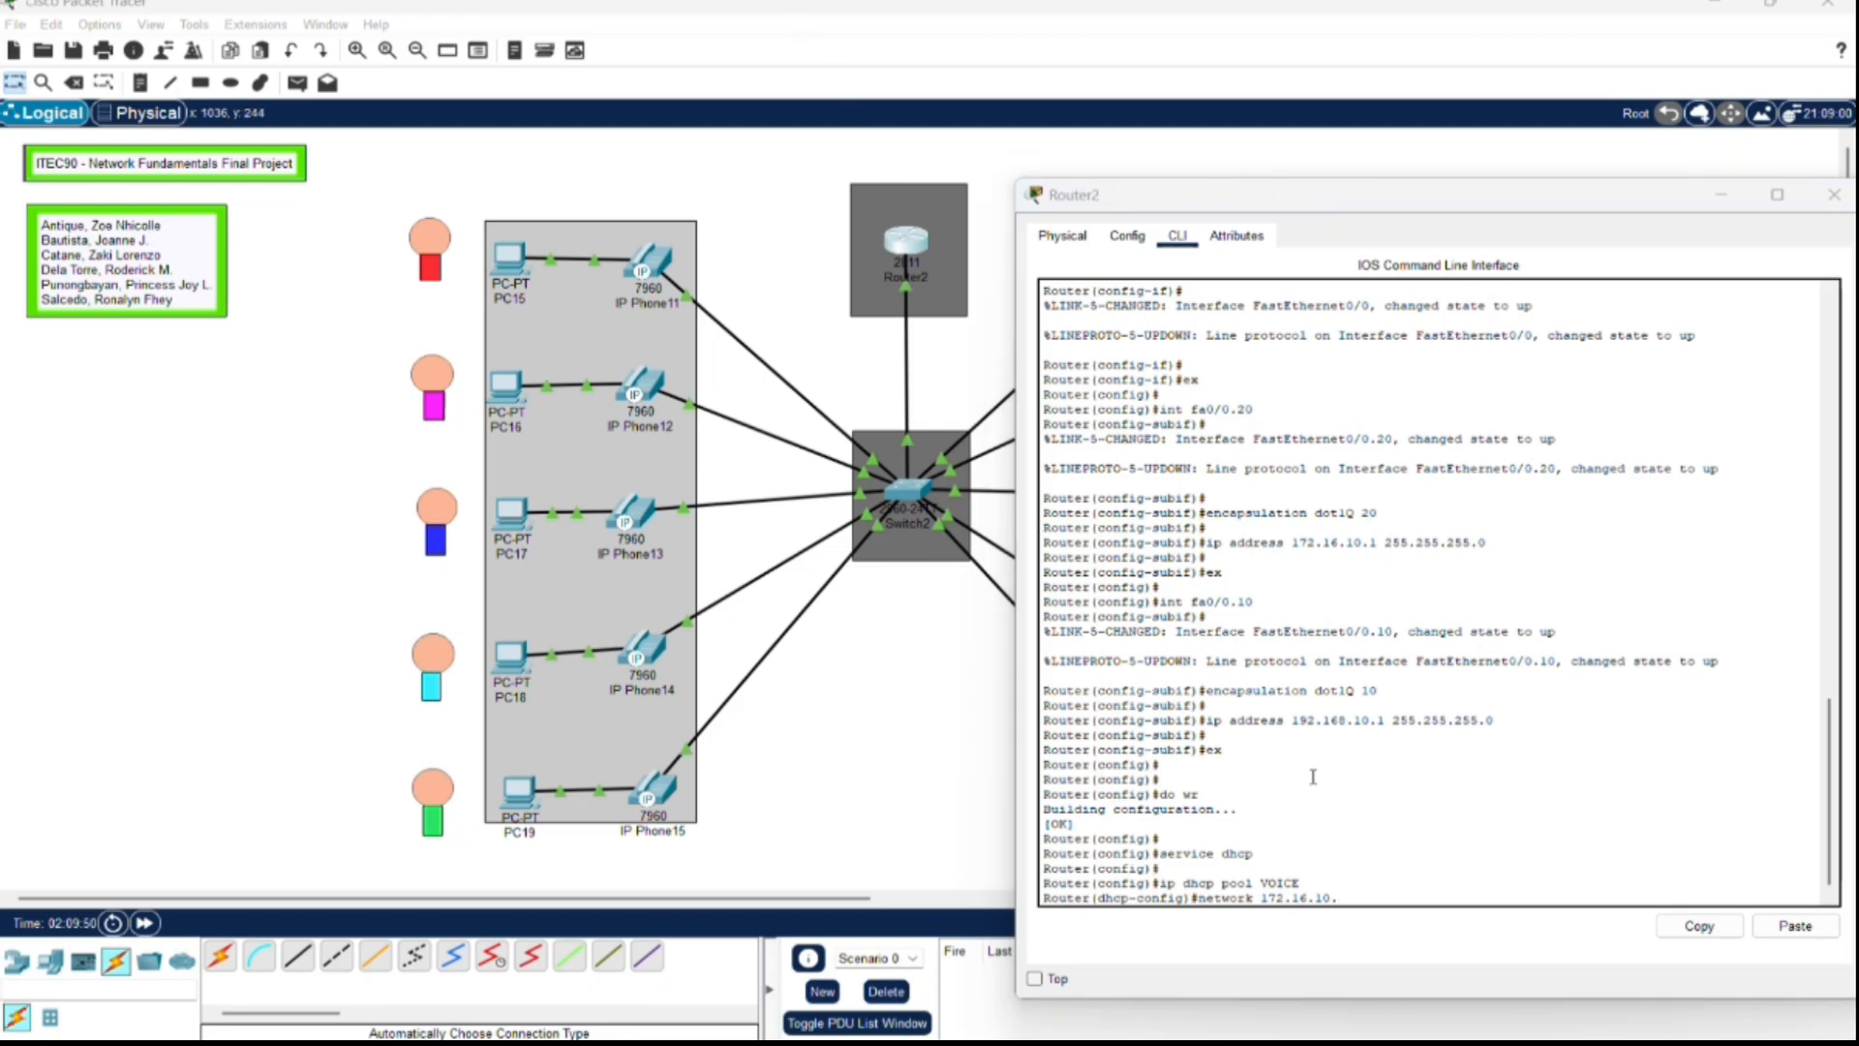
left_click(1375, 915)
type("0")
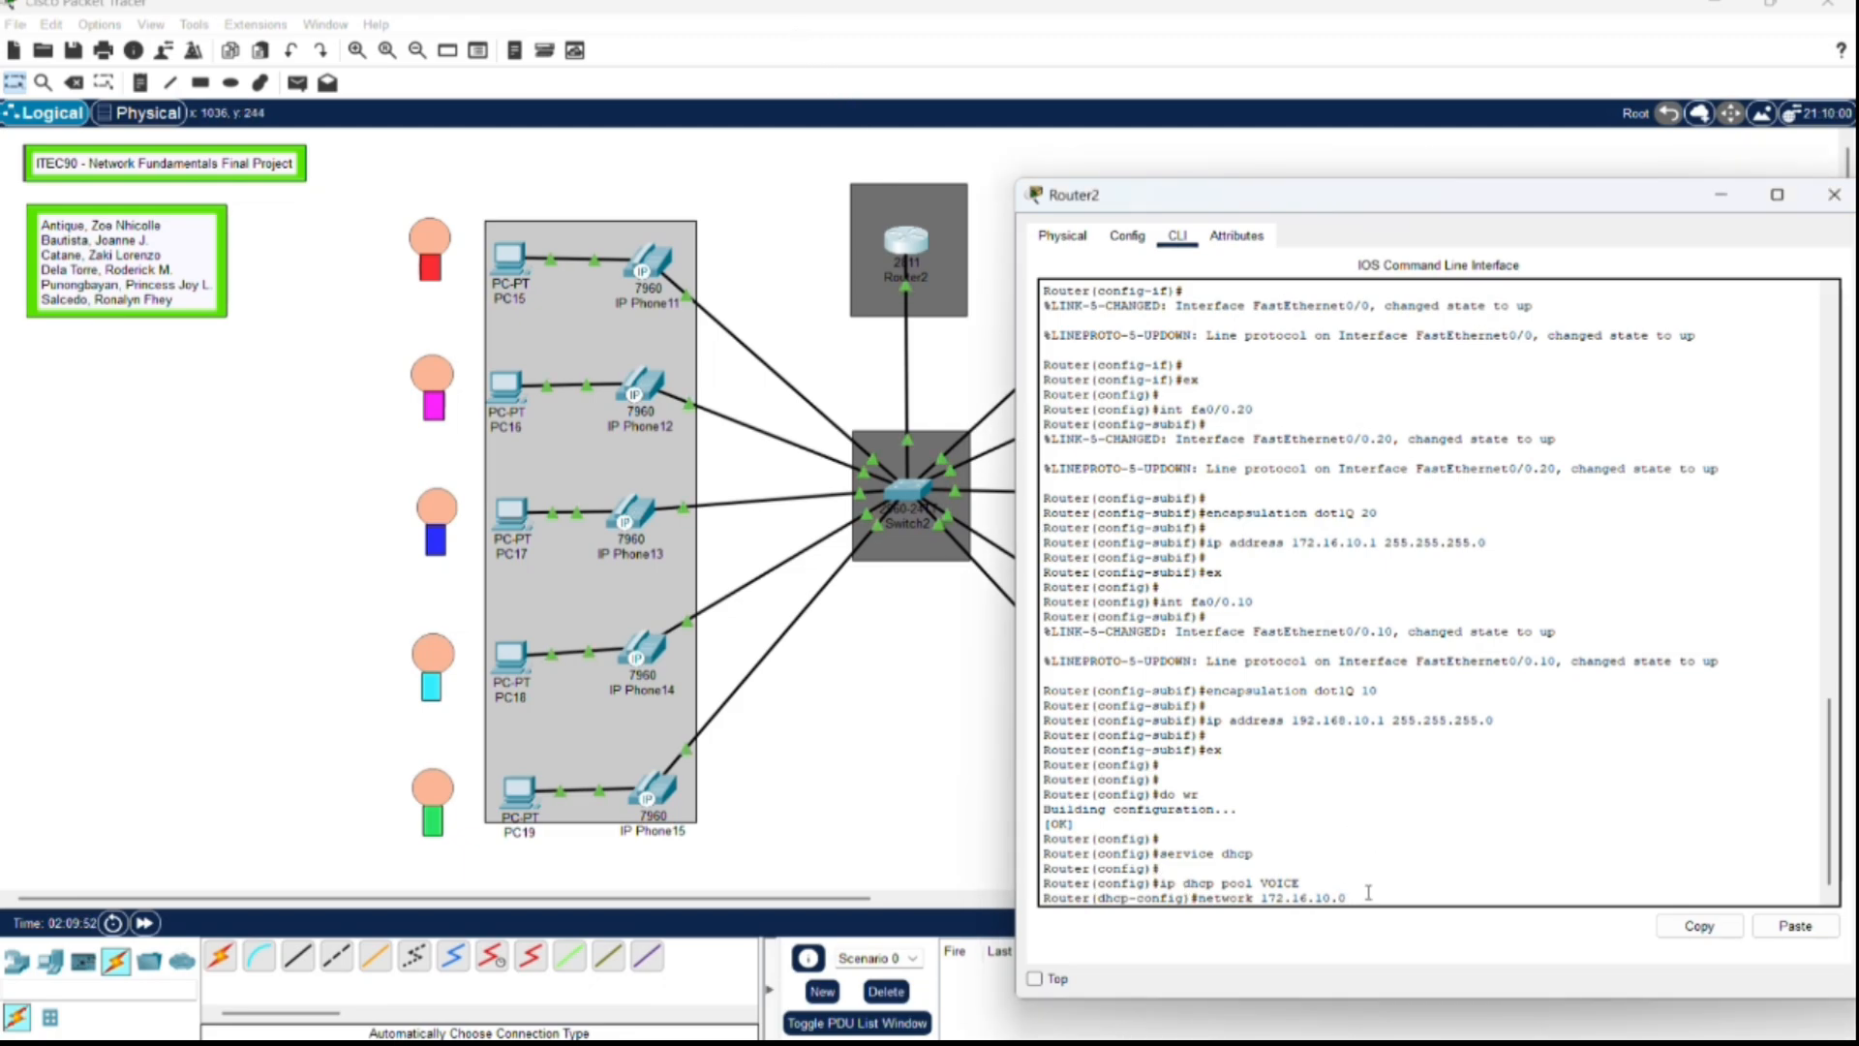
type(" 255.255.255")
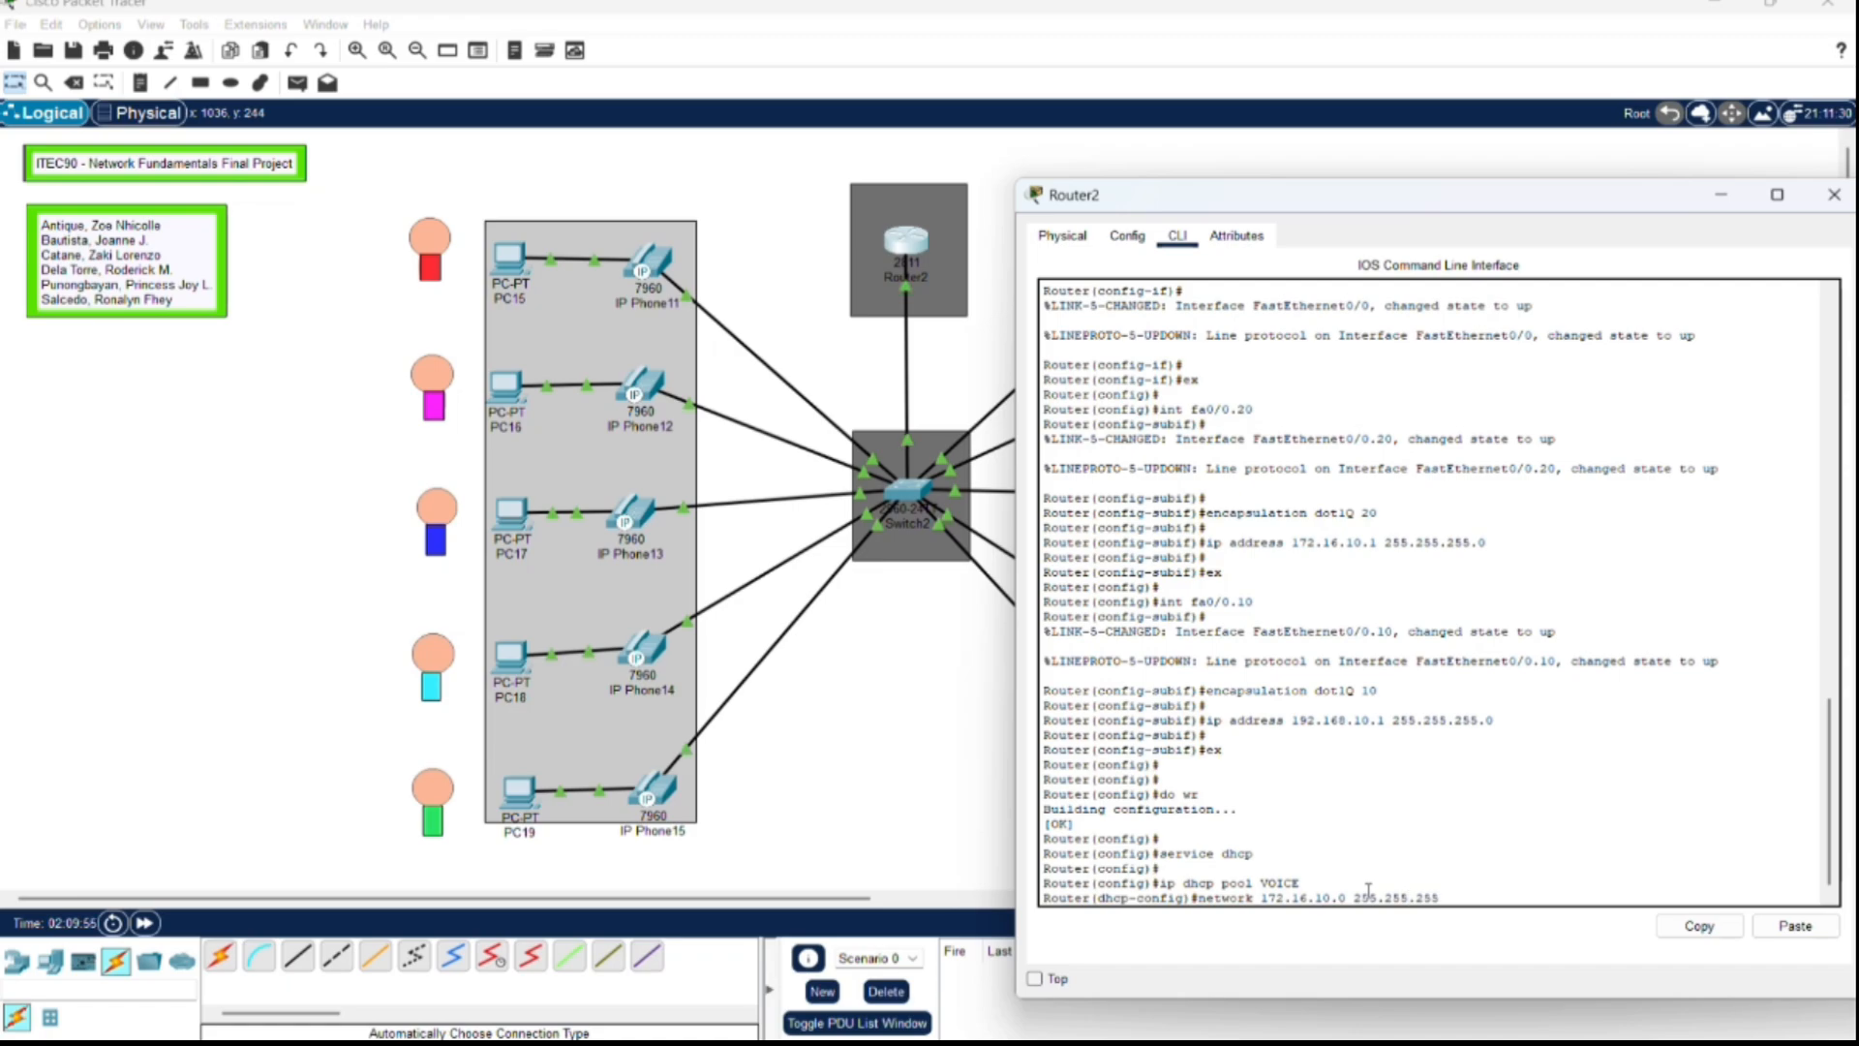
type(".0")
key("Return")
key("Return")
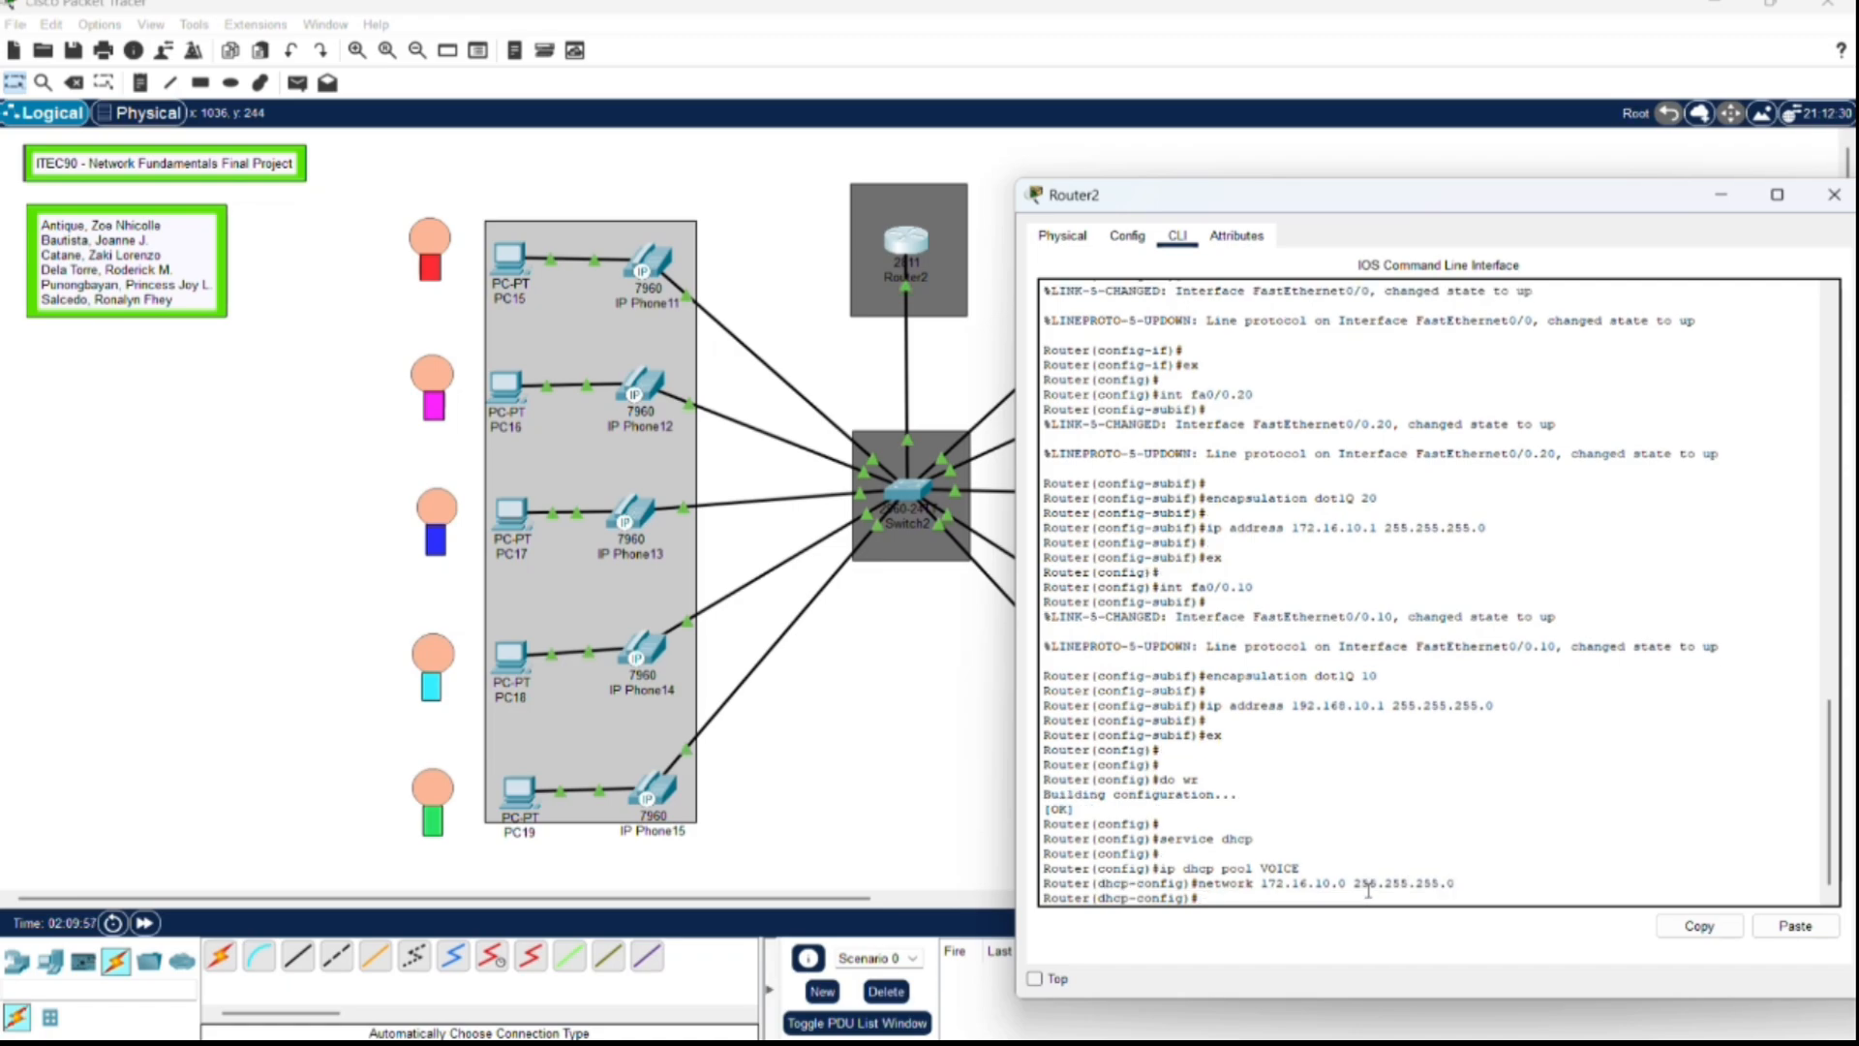
Step: Set the VOICE pool's default router to 172.16.10.1 and its option 150 IP to 172.16.10.1
type("default-")
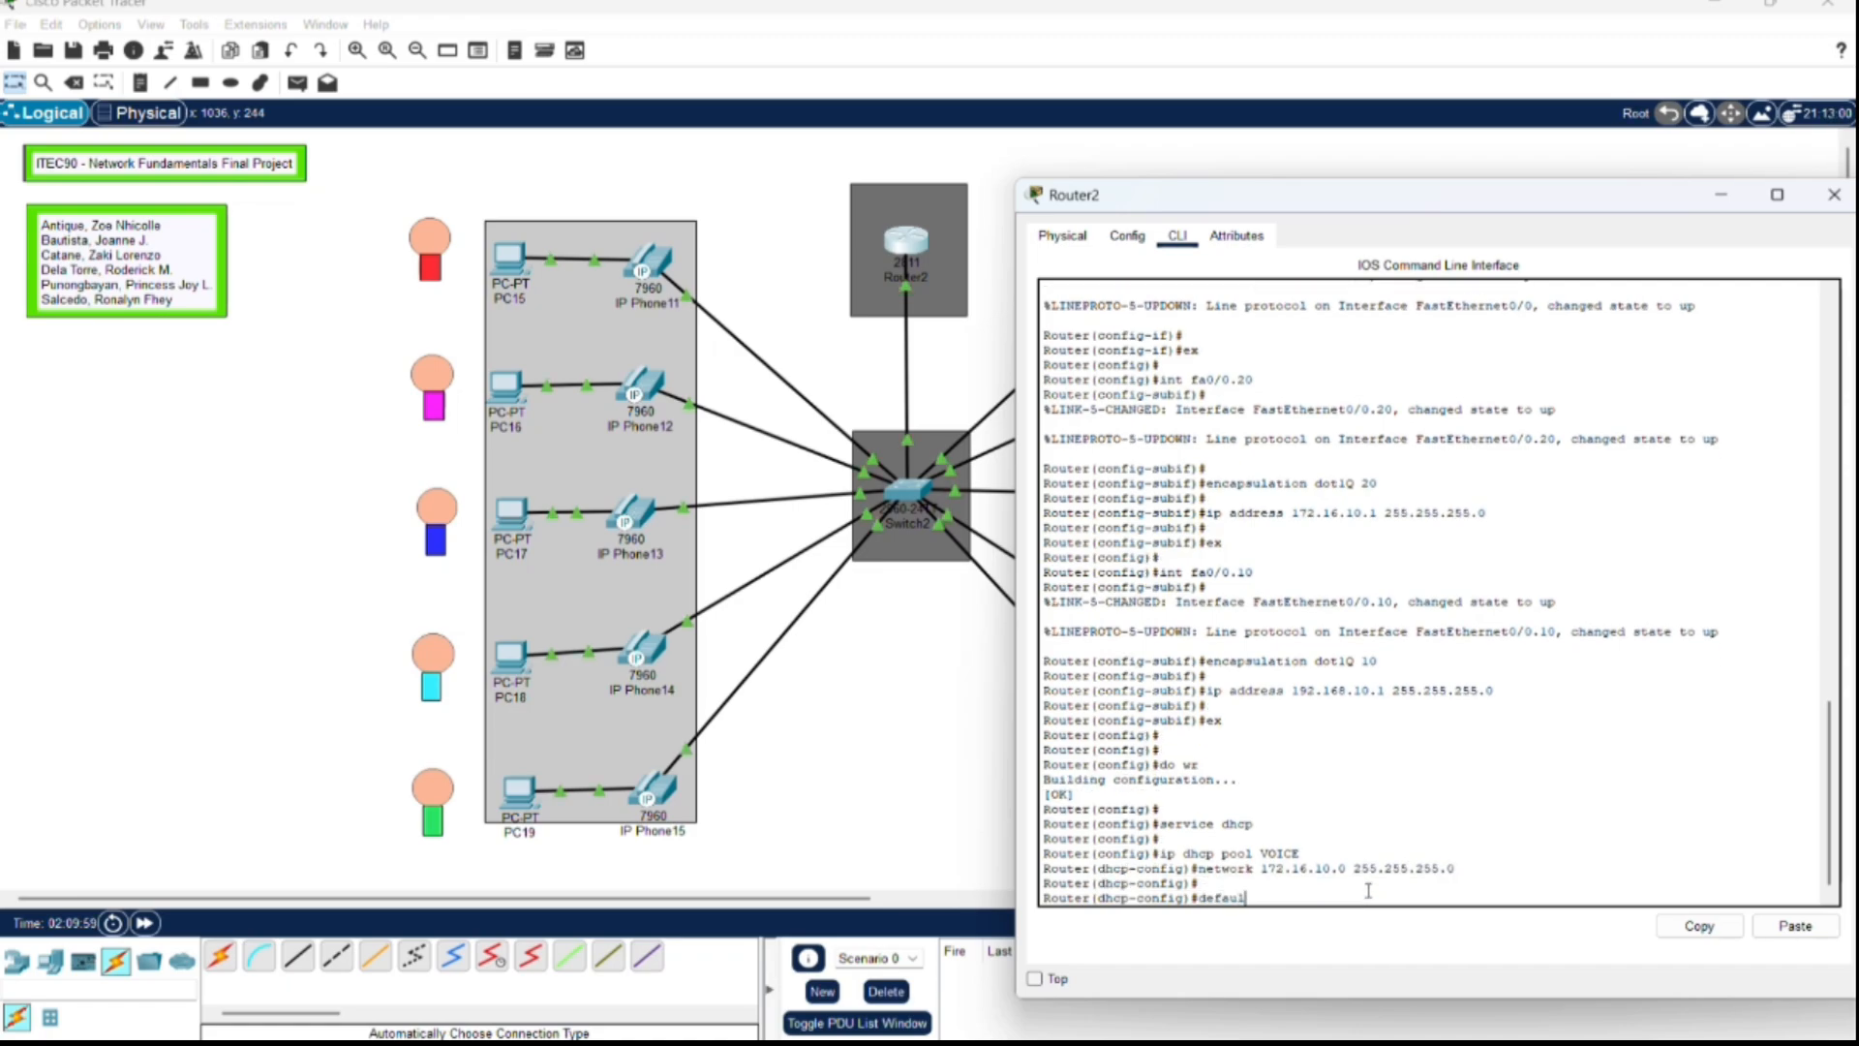
type("router 172.16.10.1")
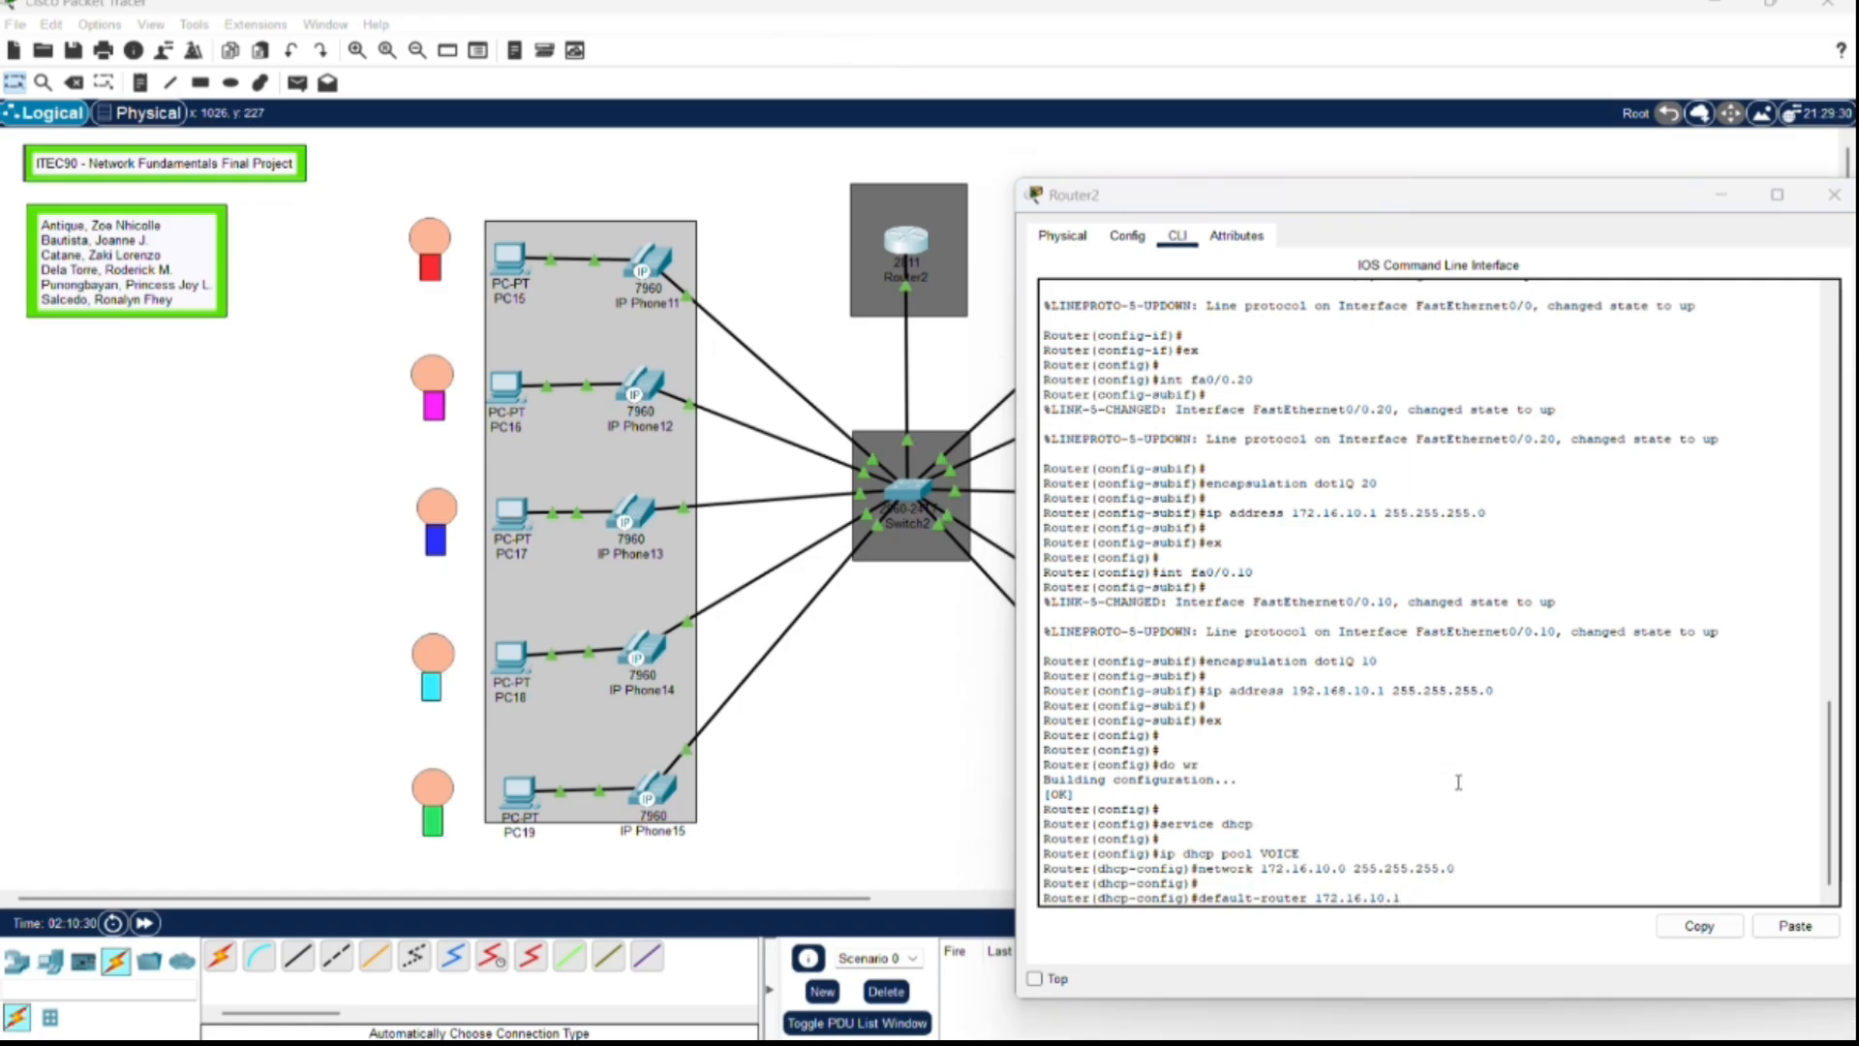
left_click(1447, 901)
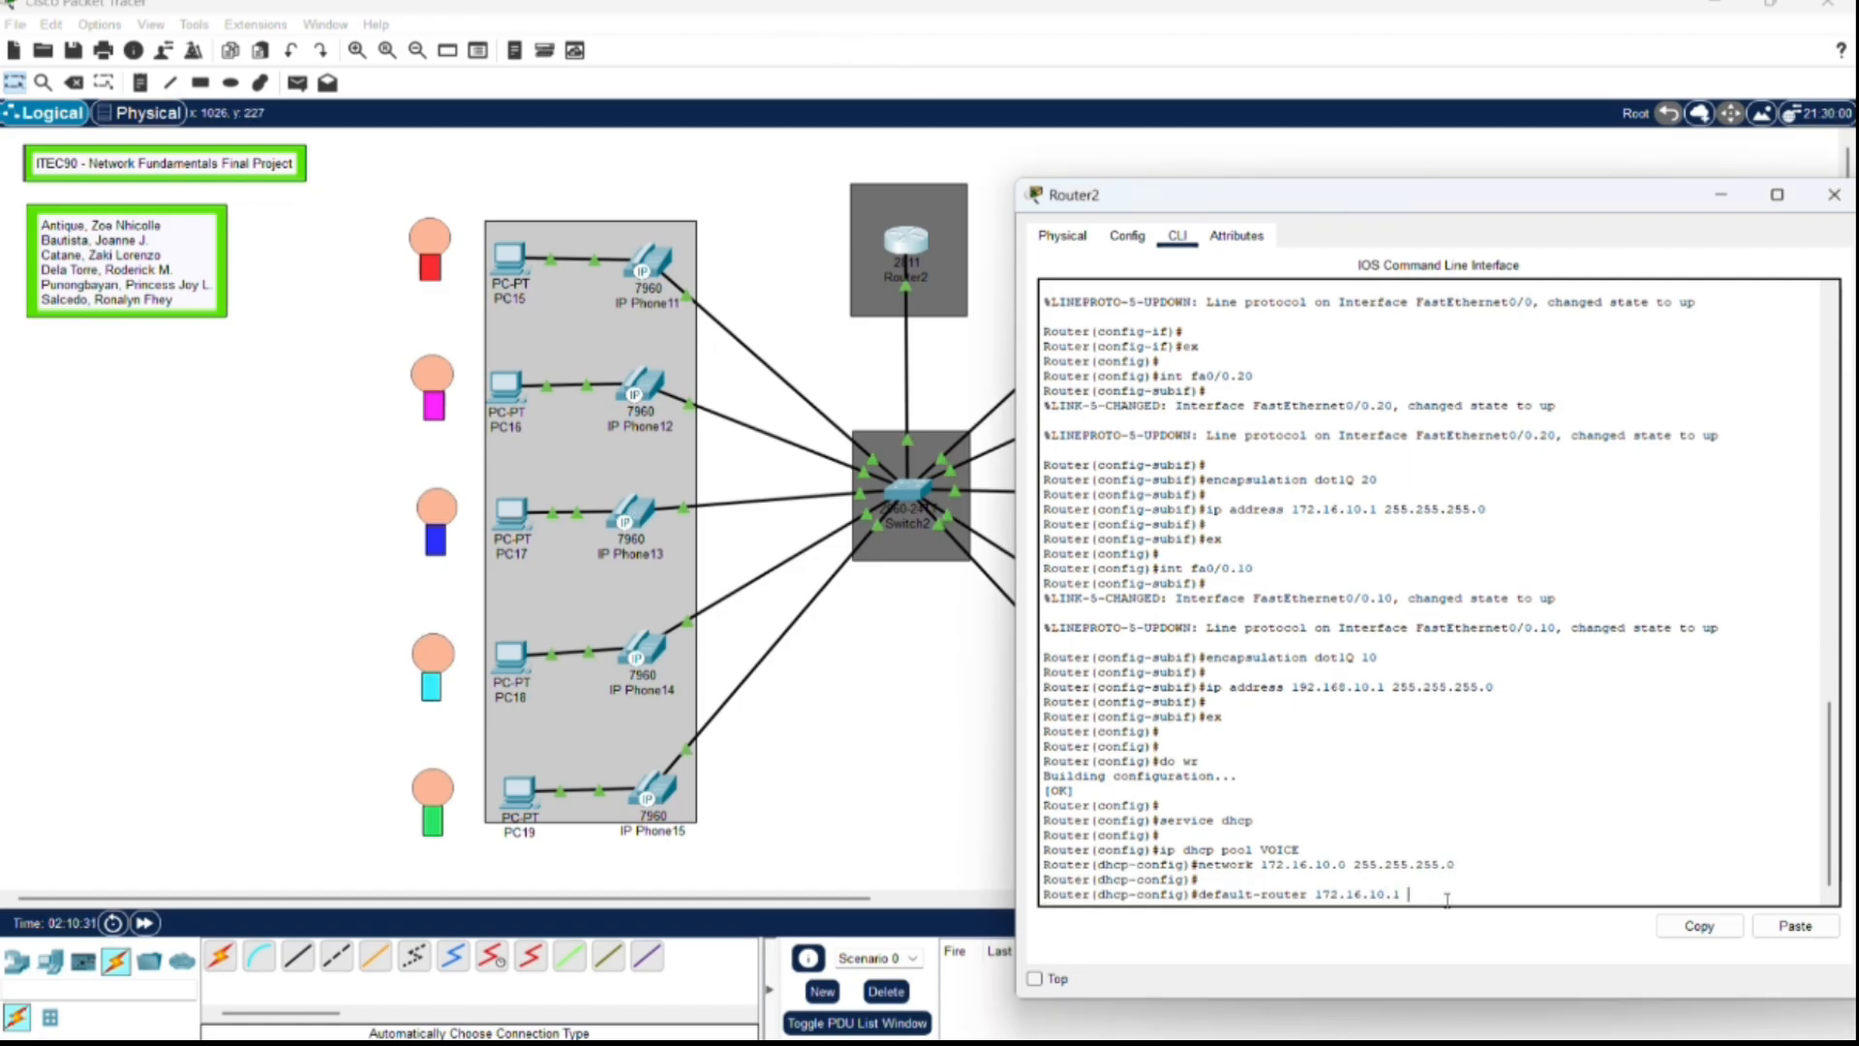
key("Return")
type("op")
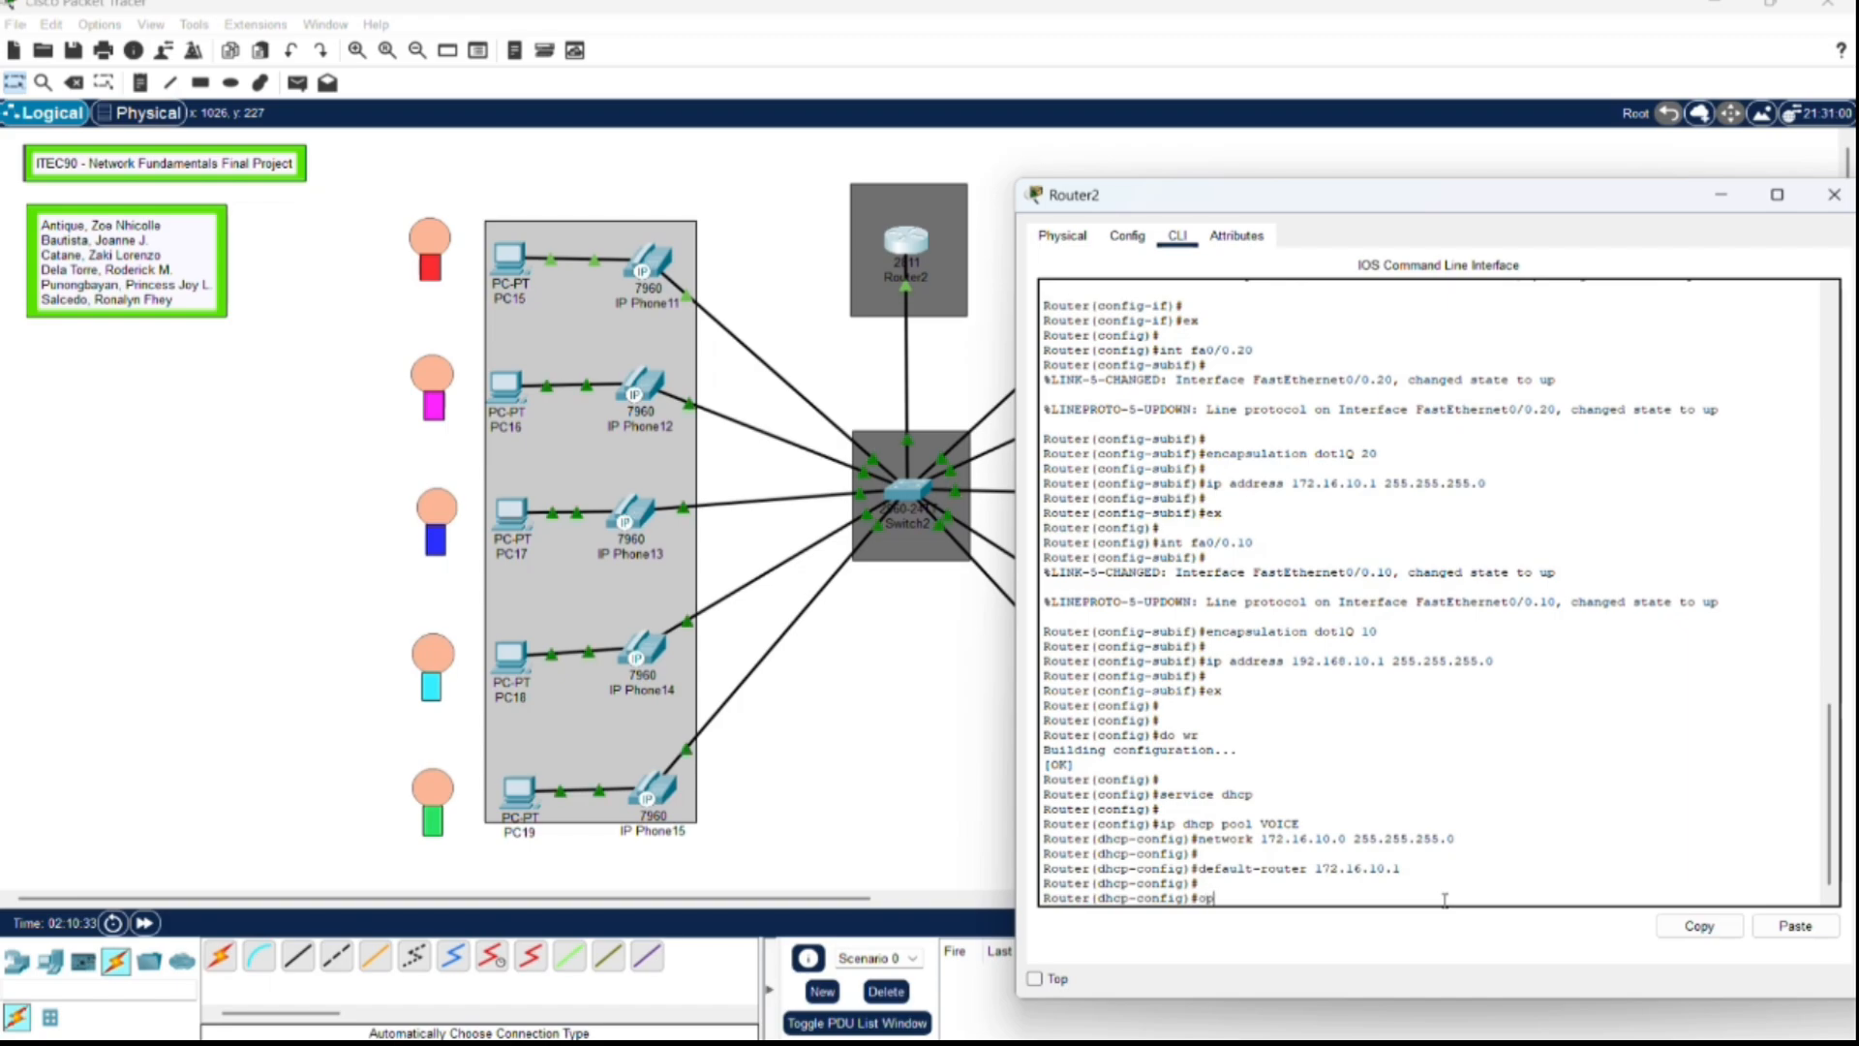
type("tion 15")
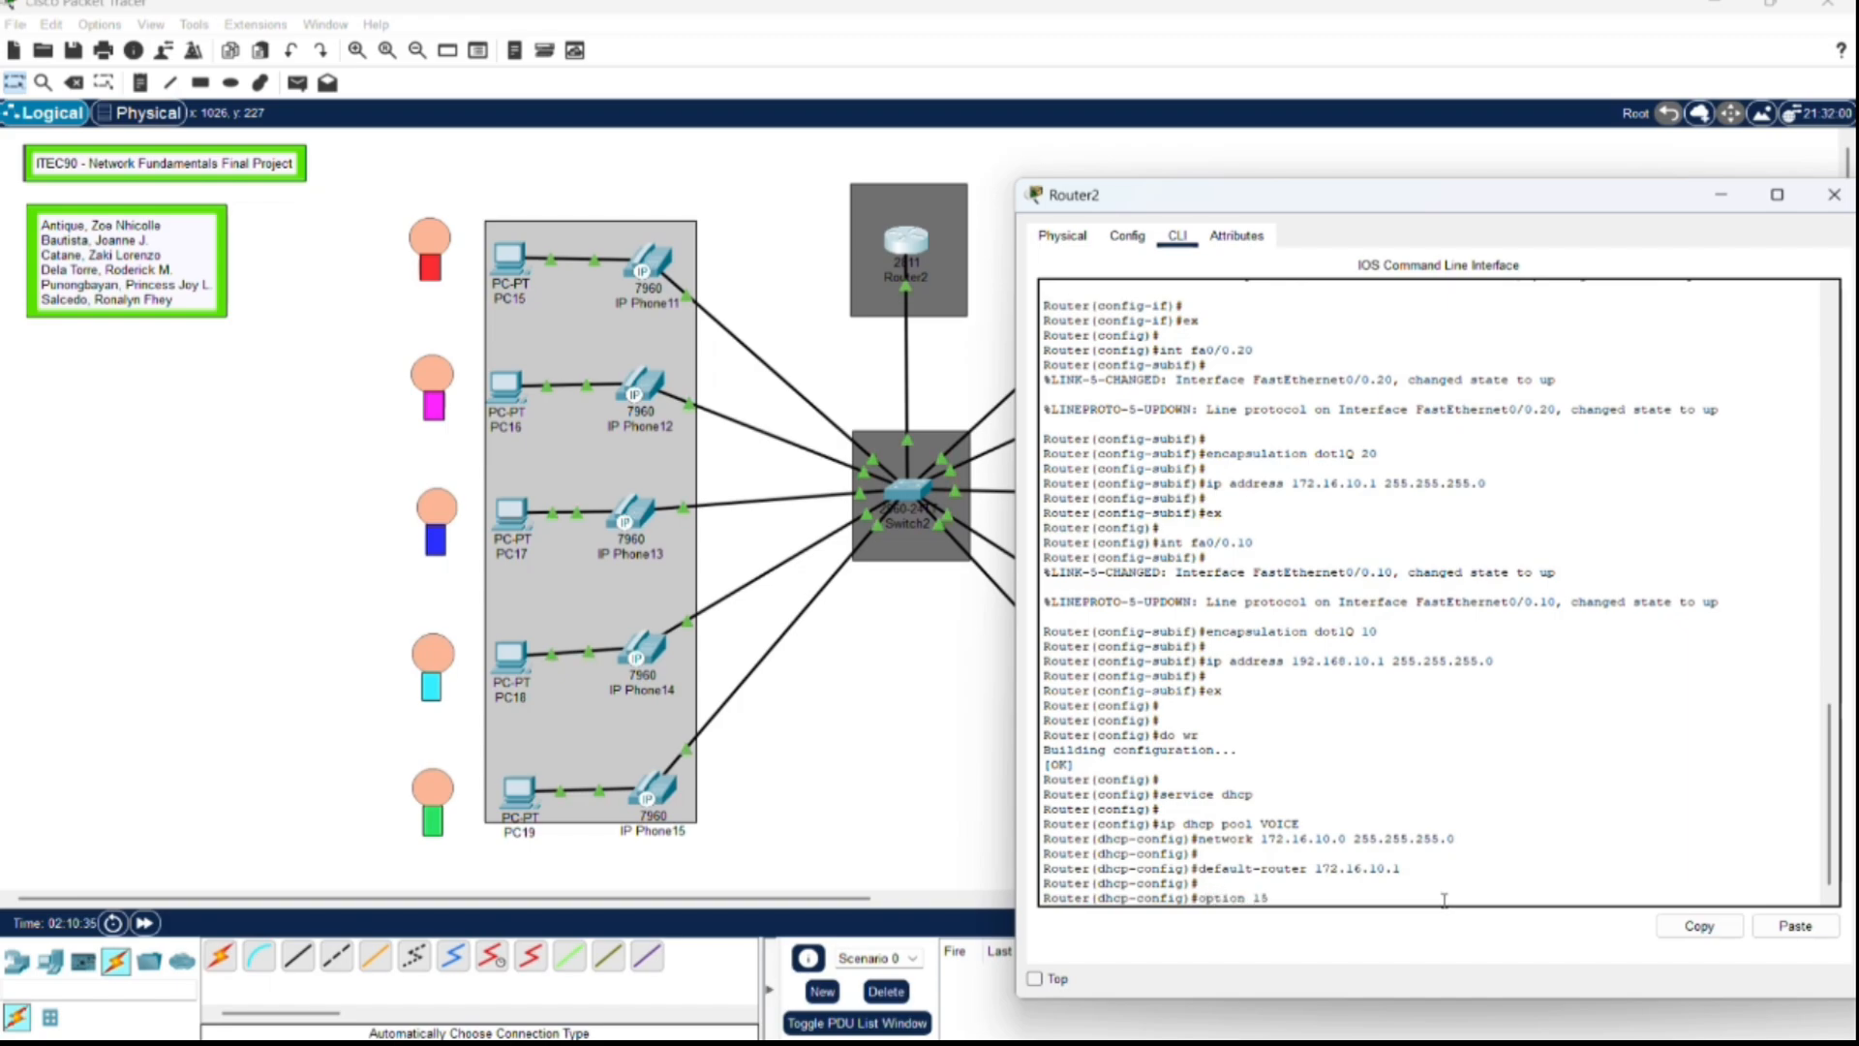
type("0 ip 172.16.10.1")
key("Return")
key("Return")
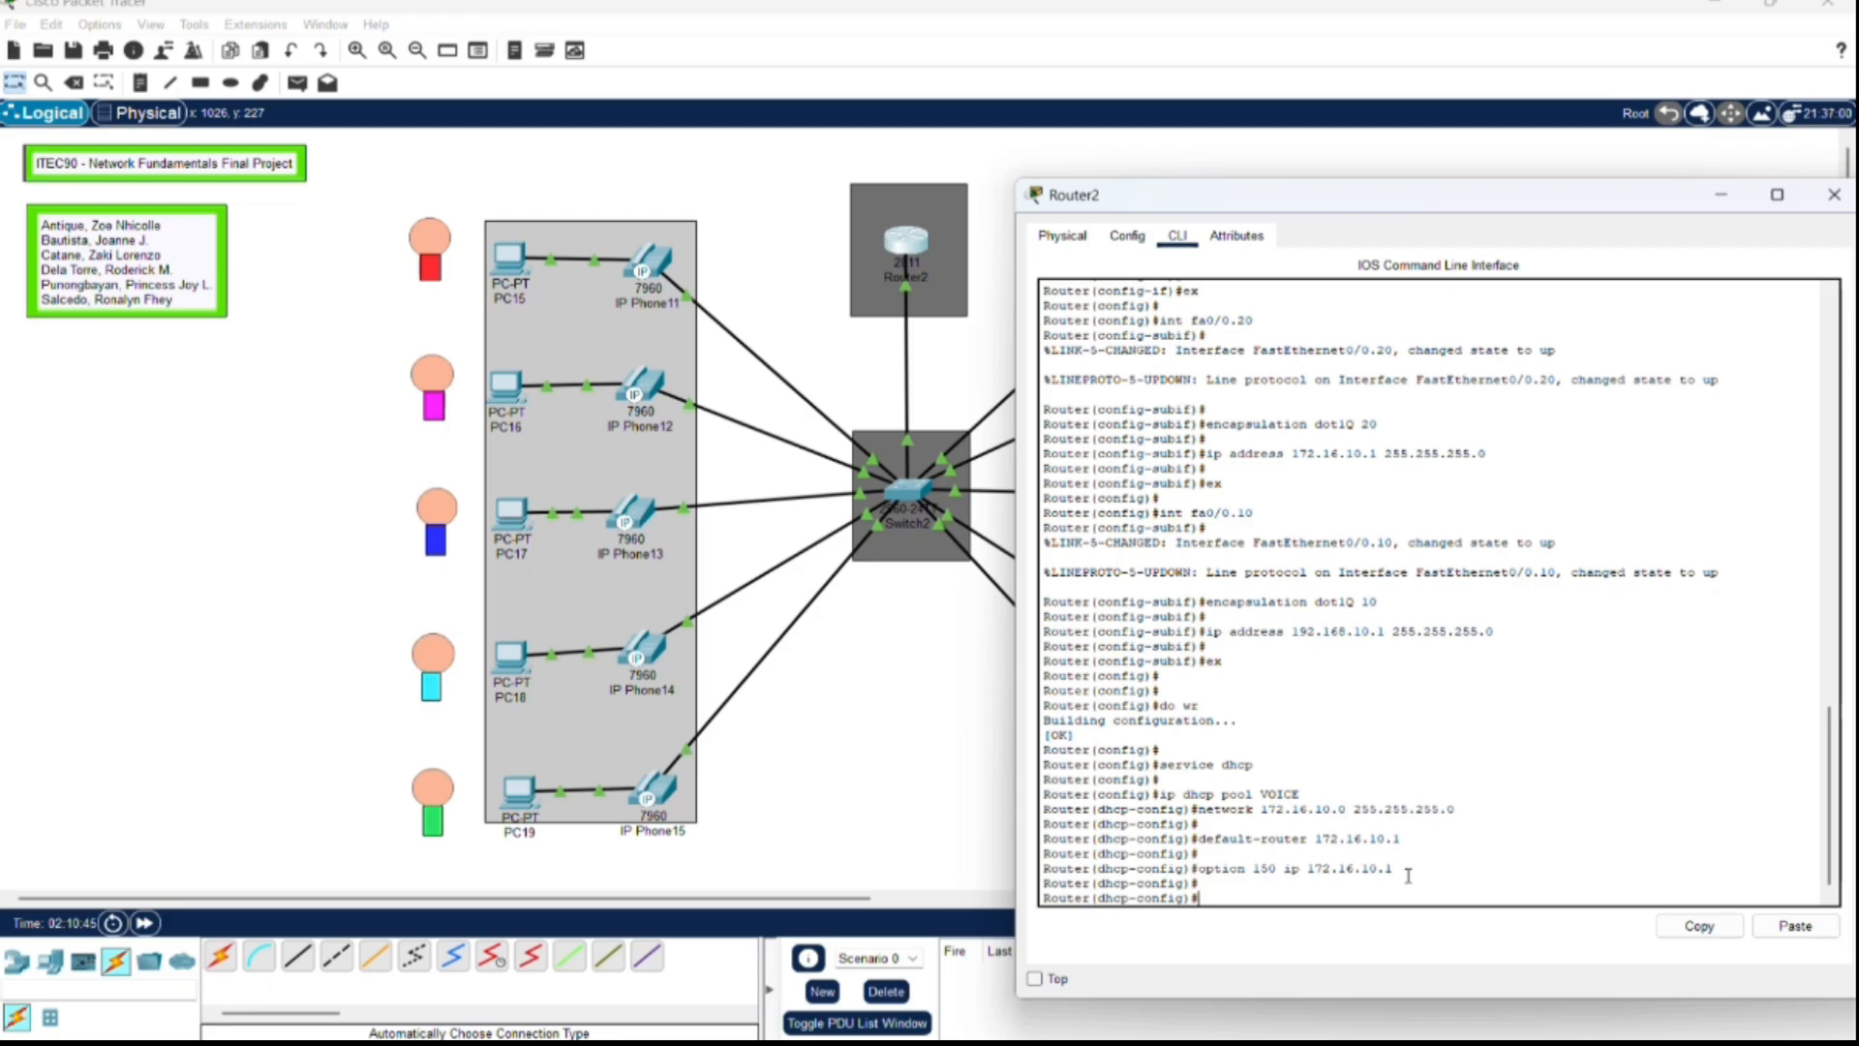
Step: Create DHCP pool DATA on Router2 with network 192.168.10.0 and mask 255.255.255.0
type("ip dhcp pool DATA%DHCPD-4-PING_CONFLICT: DHCP address conflict:  server pinged 172.16.10.10.")
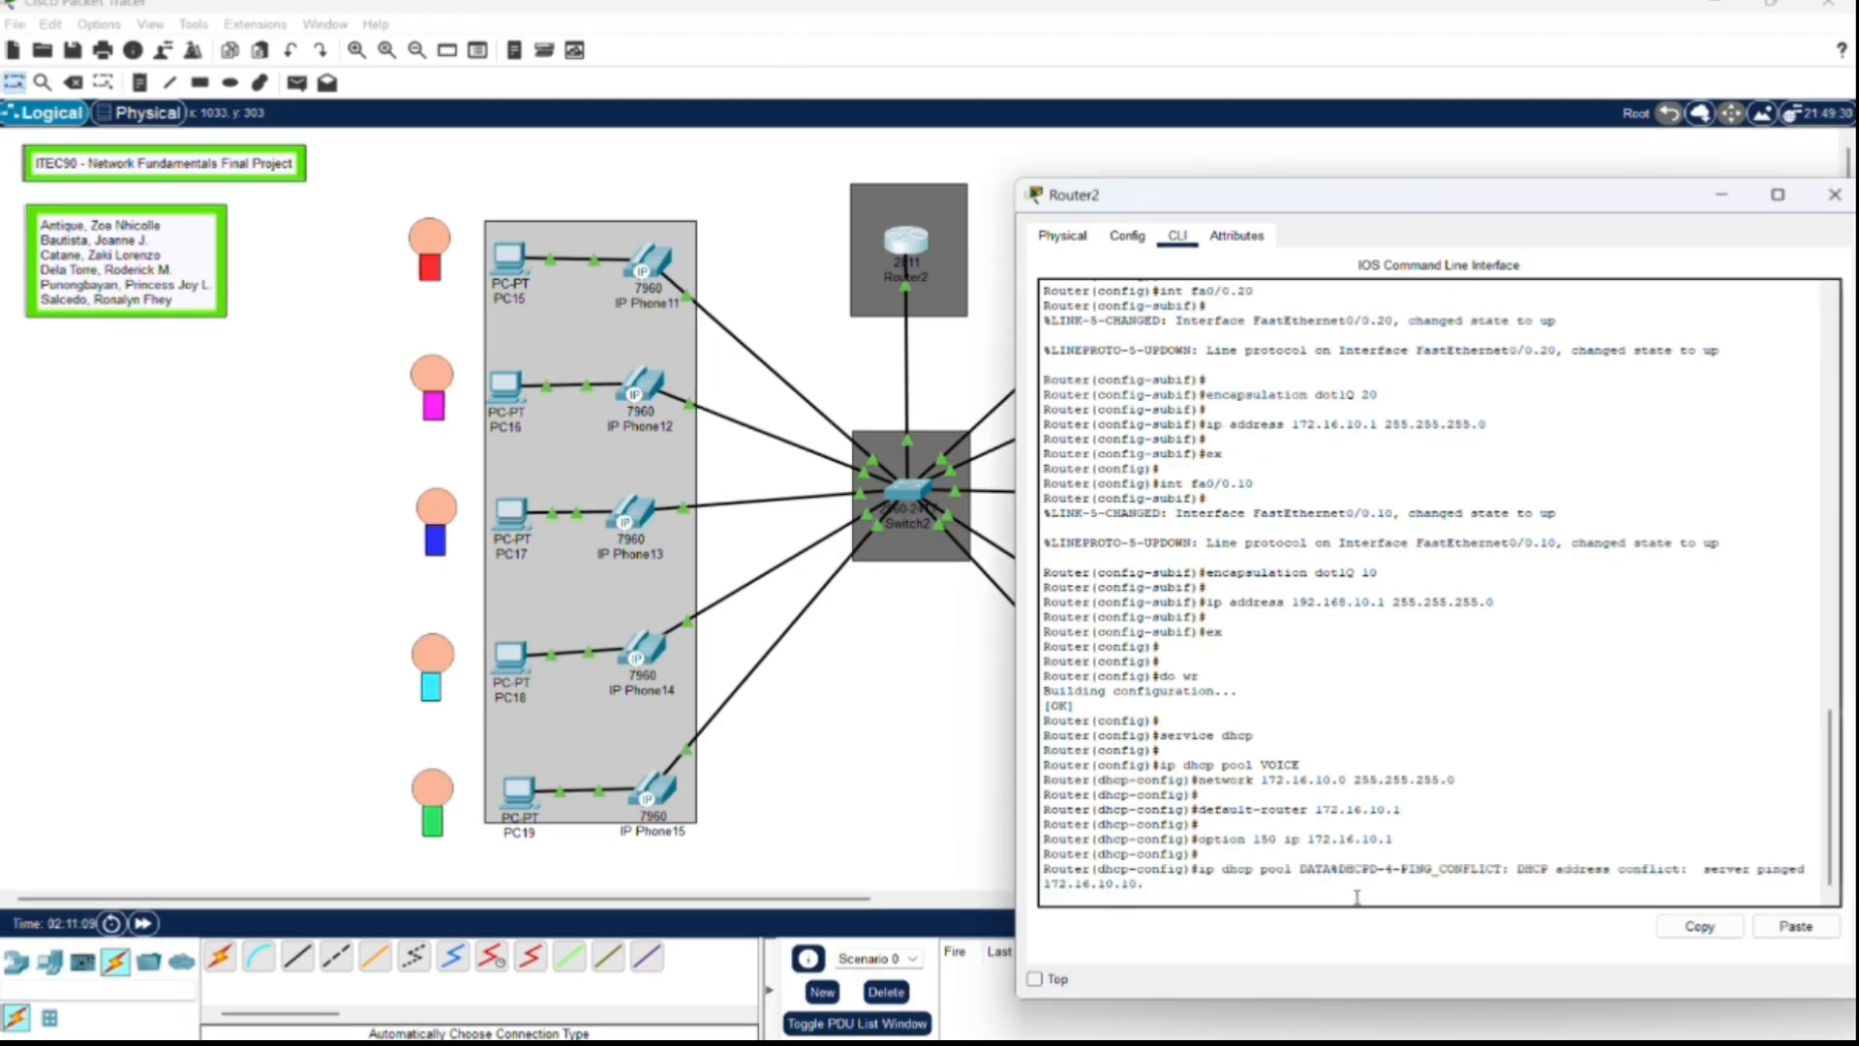
key("Return")
key("Return")
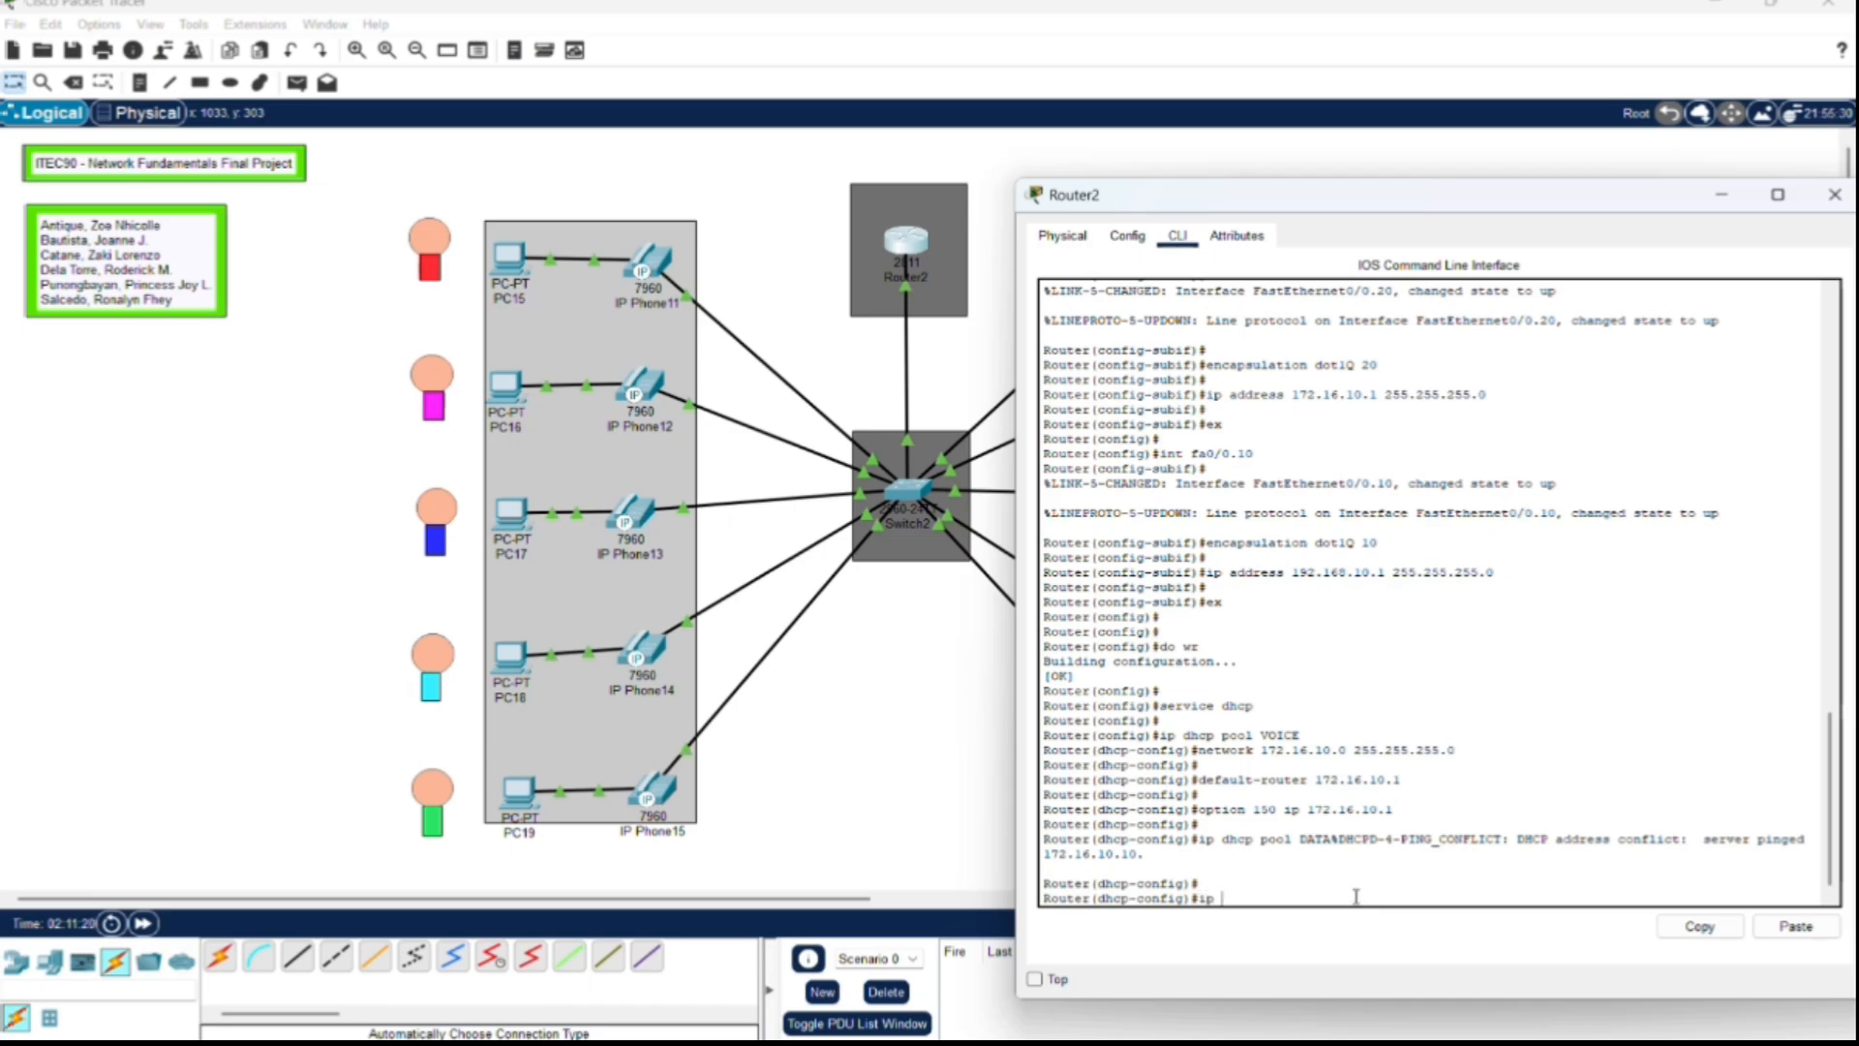
type("dhcp pool DATA")
key("Return")
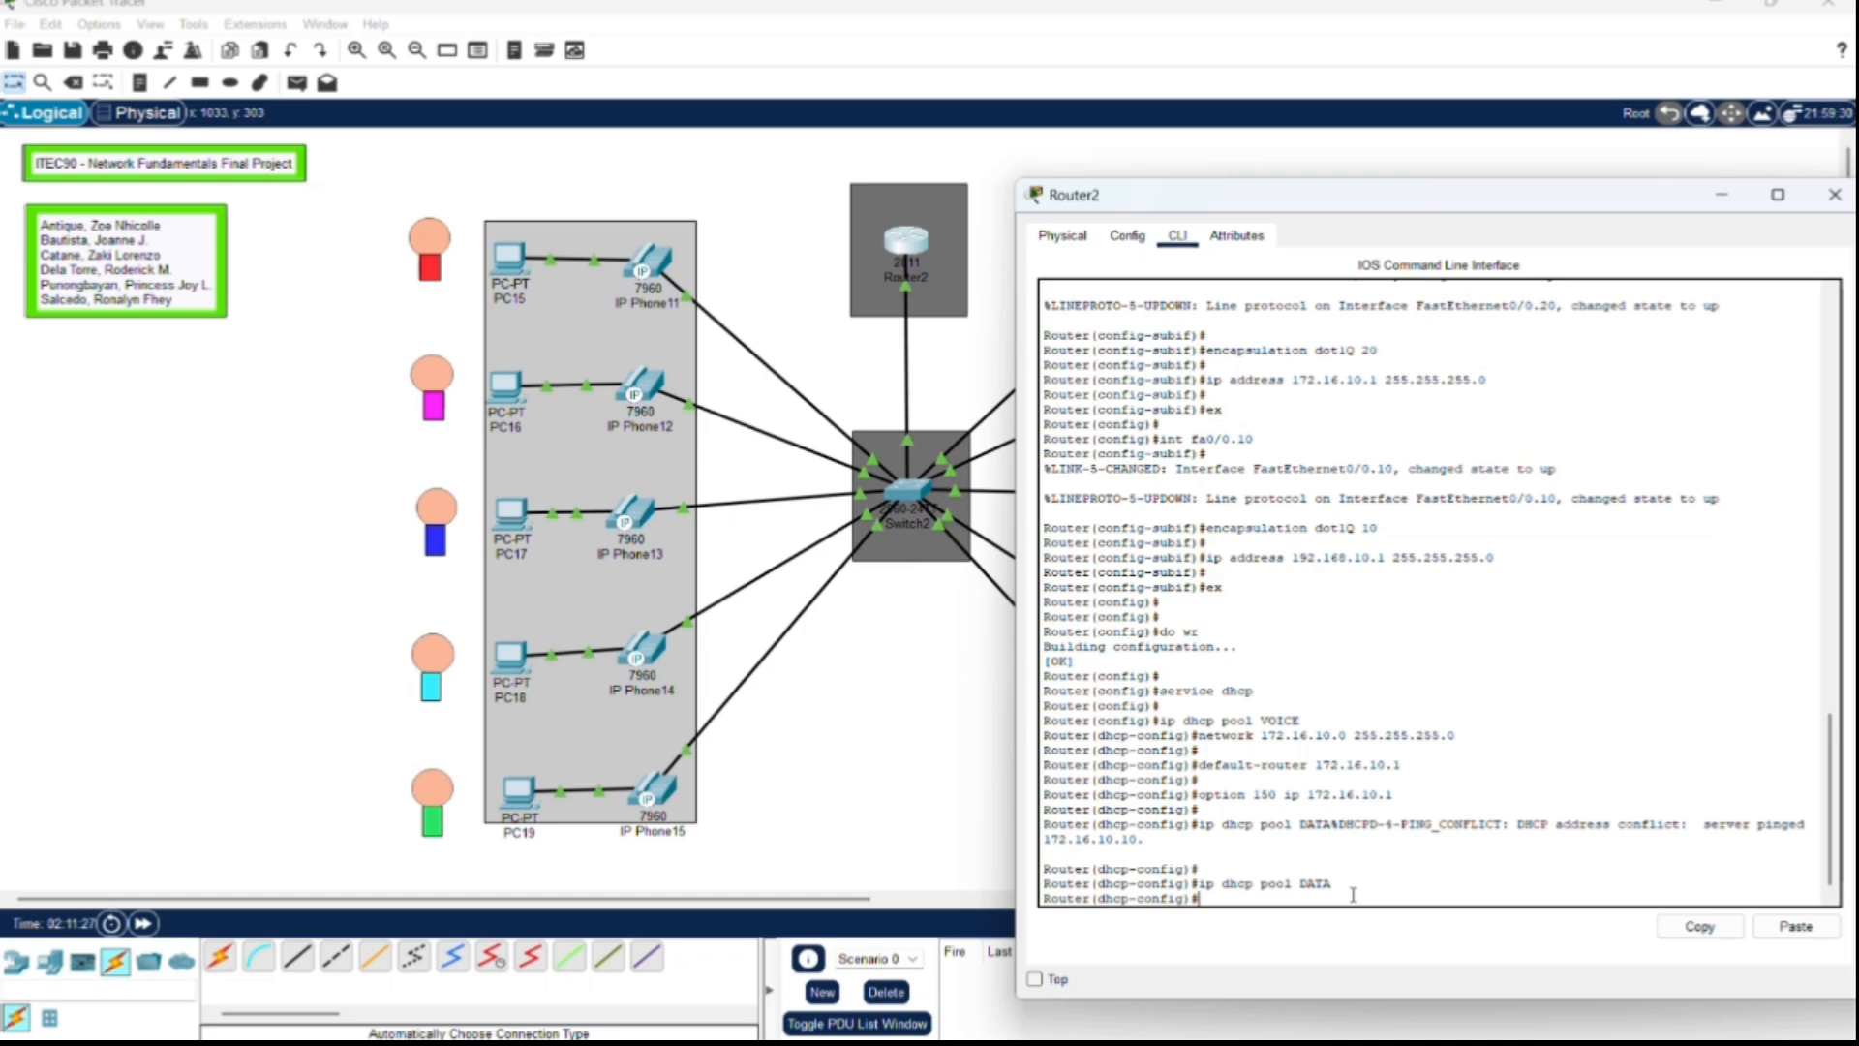
key("Return")
type("netw")
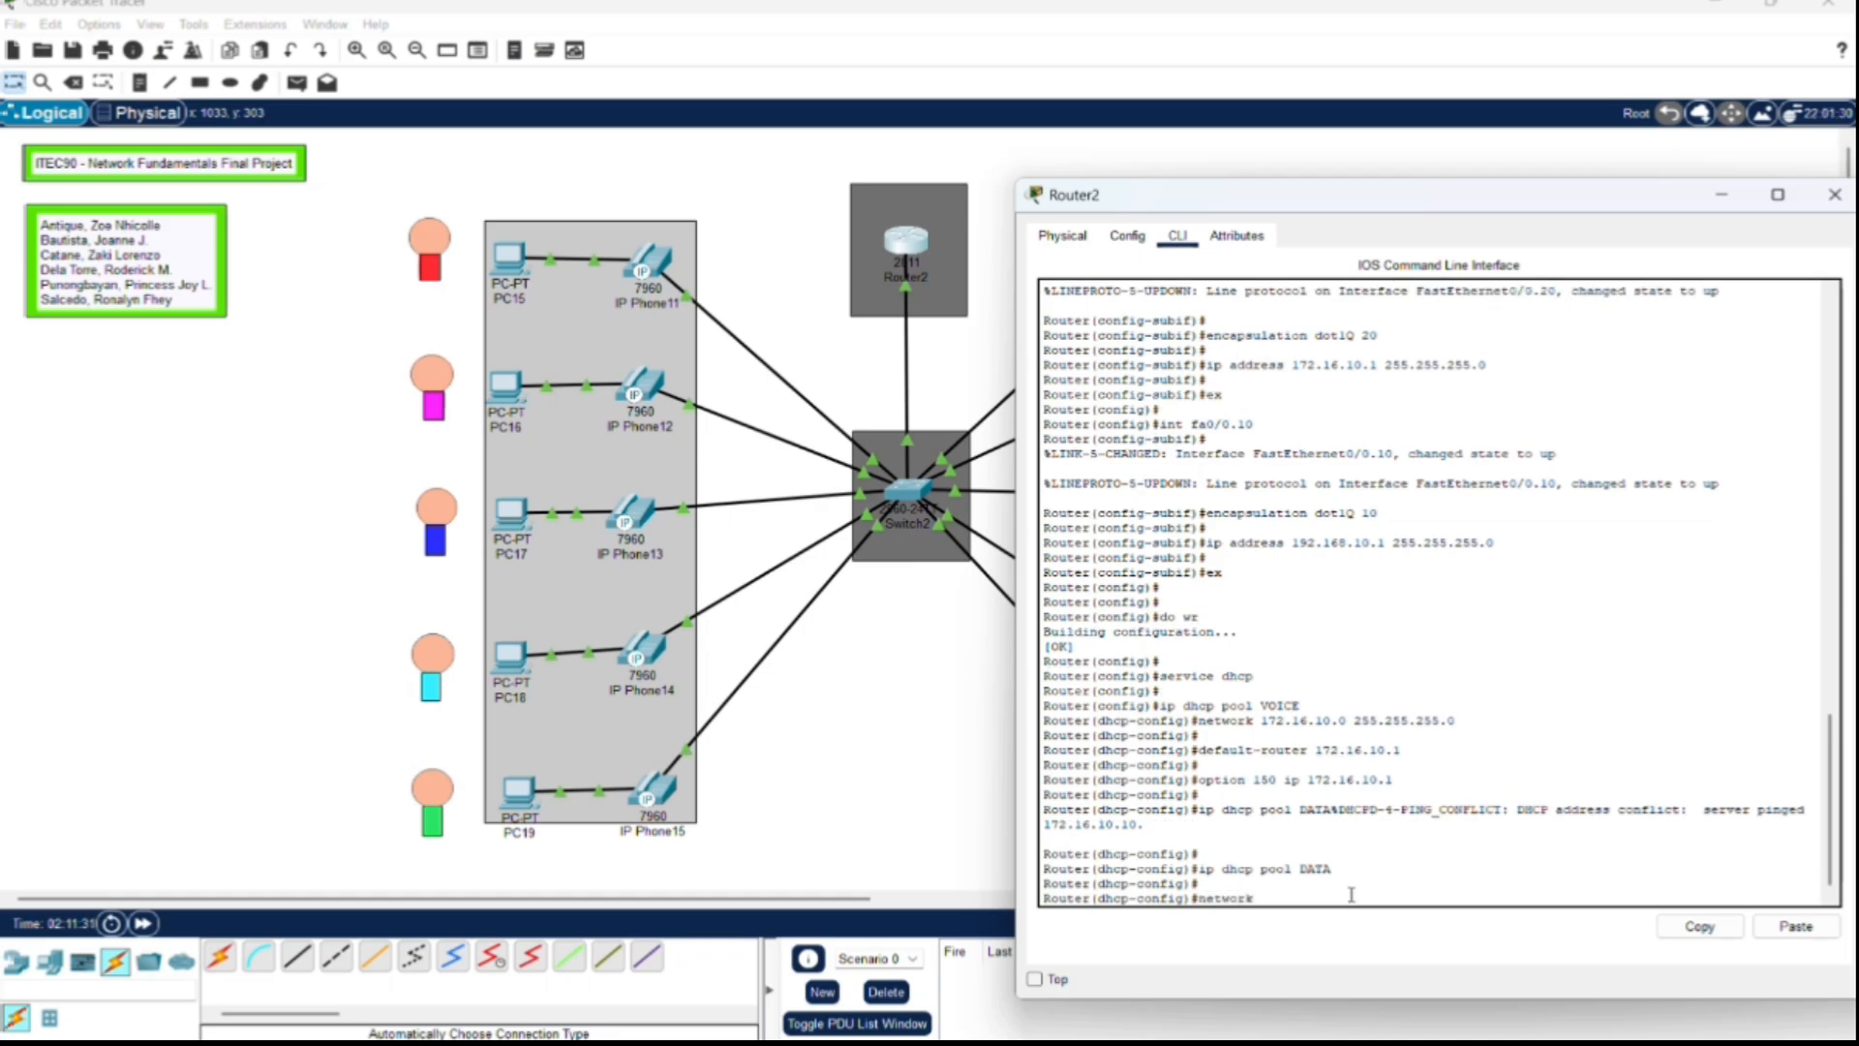
type("ork 192.168.10.0 255.255.255.0")
key("Return")
key("Return")
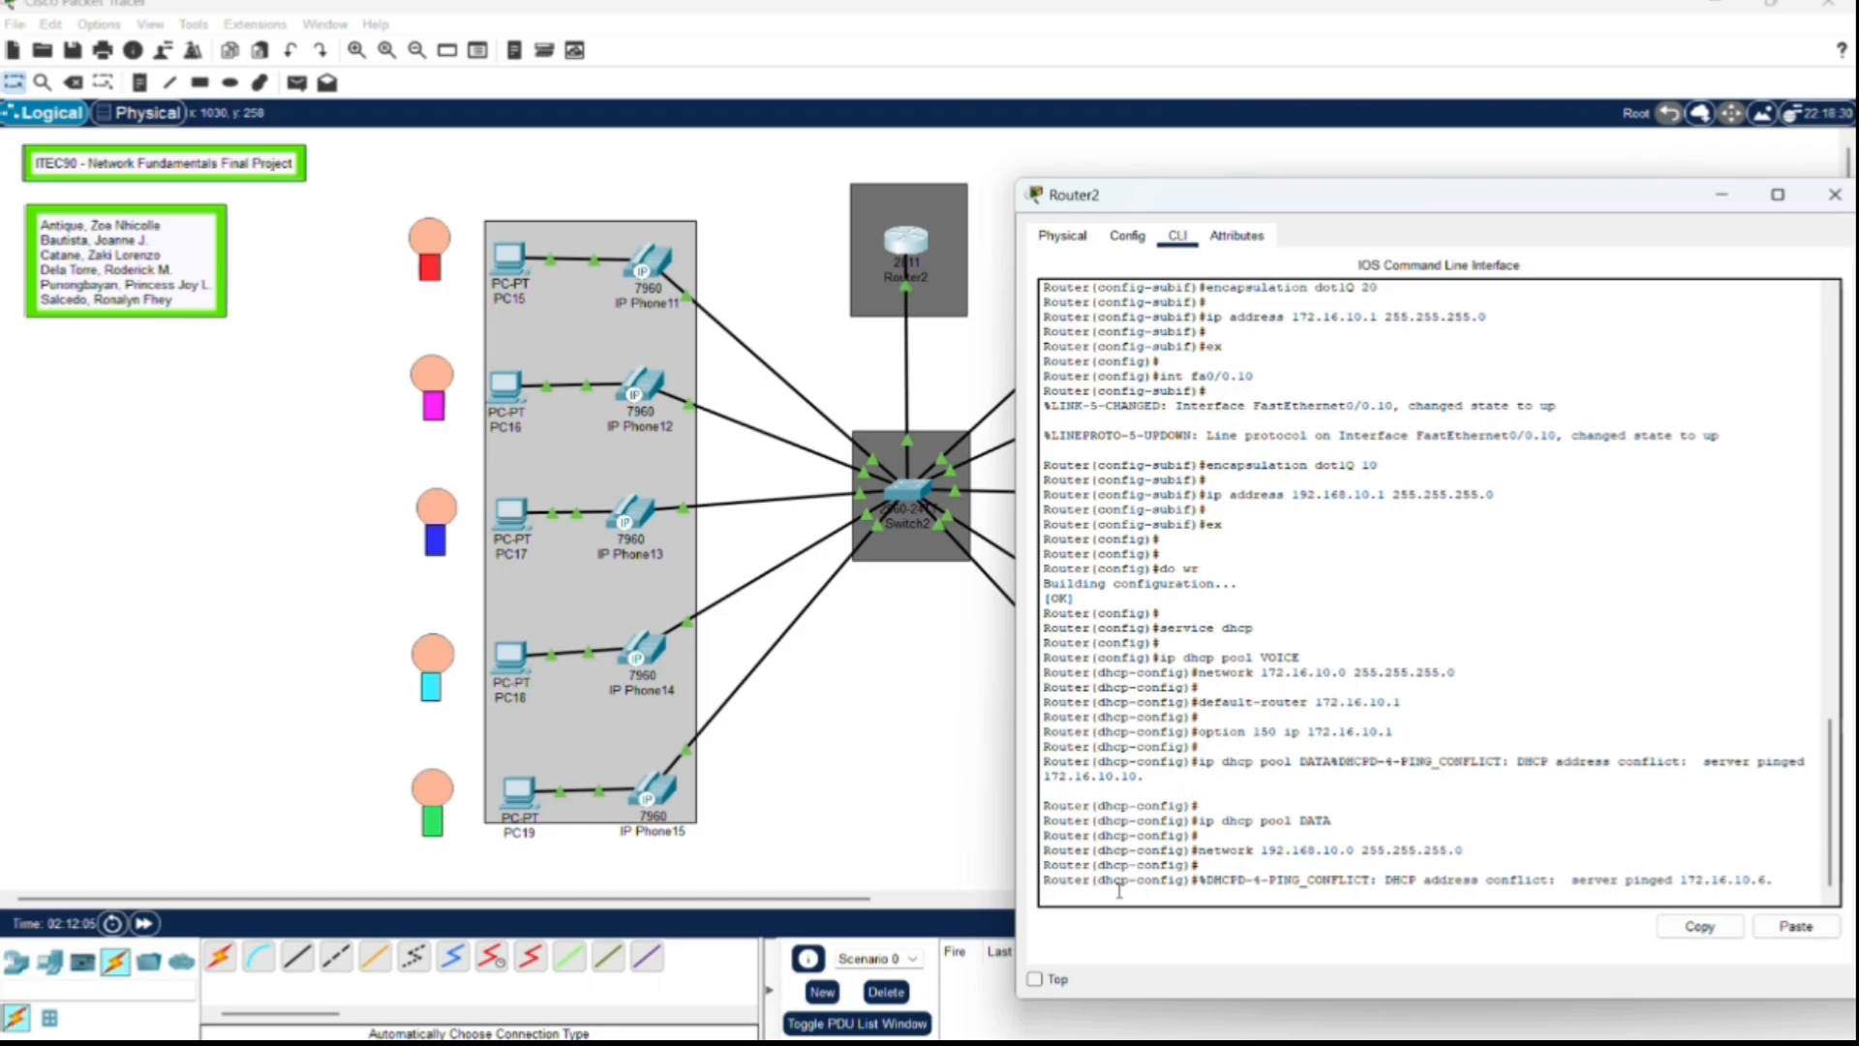
Step: Set the DATA pool's default router to 192.168.10.1 and exit to global configuration mode
type("t")
key("BackSpace")
key("BackSpace")
key("BackSpace")
key("BackSpace")
key("BackSpace")
key("BackSpace")
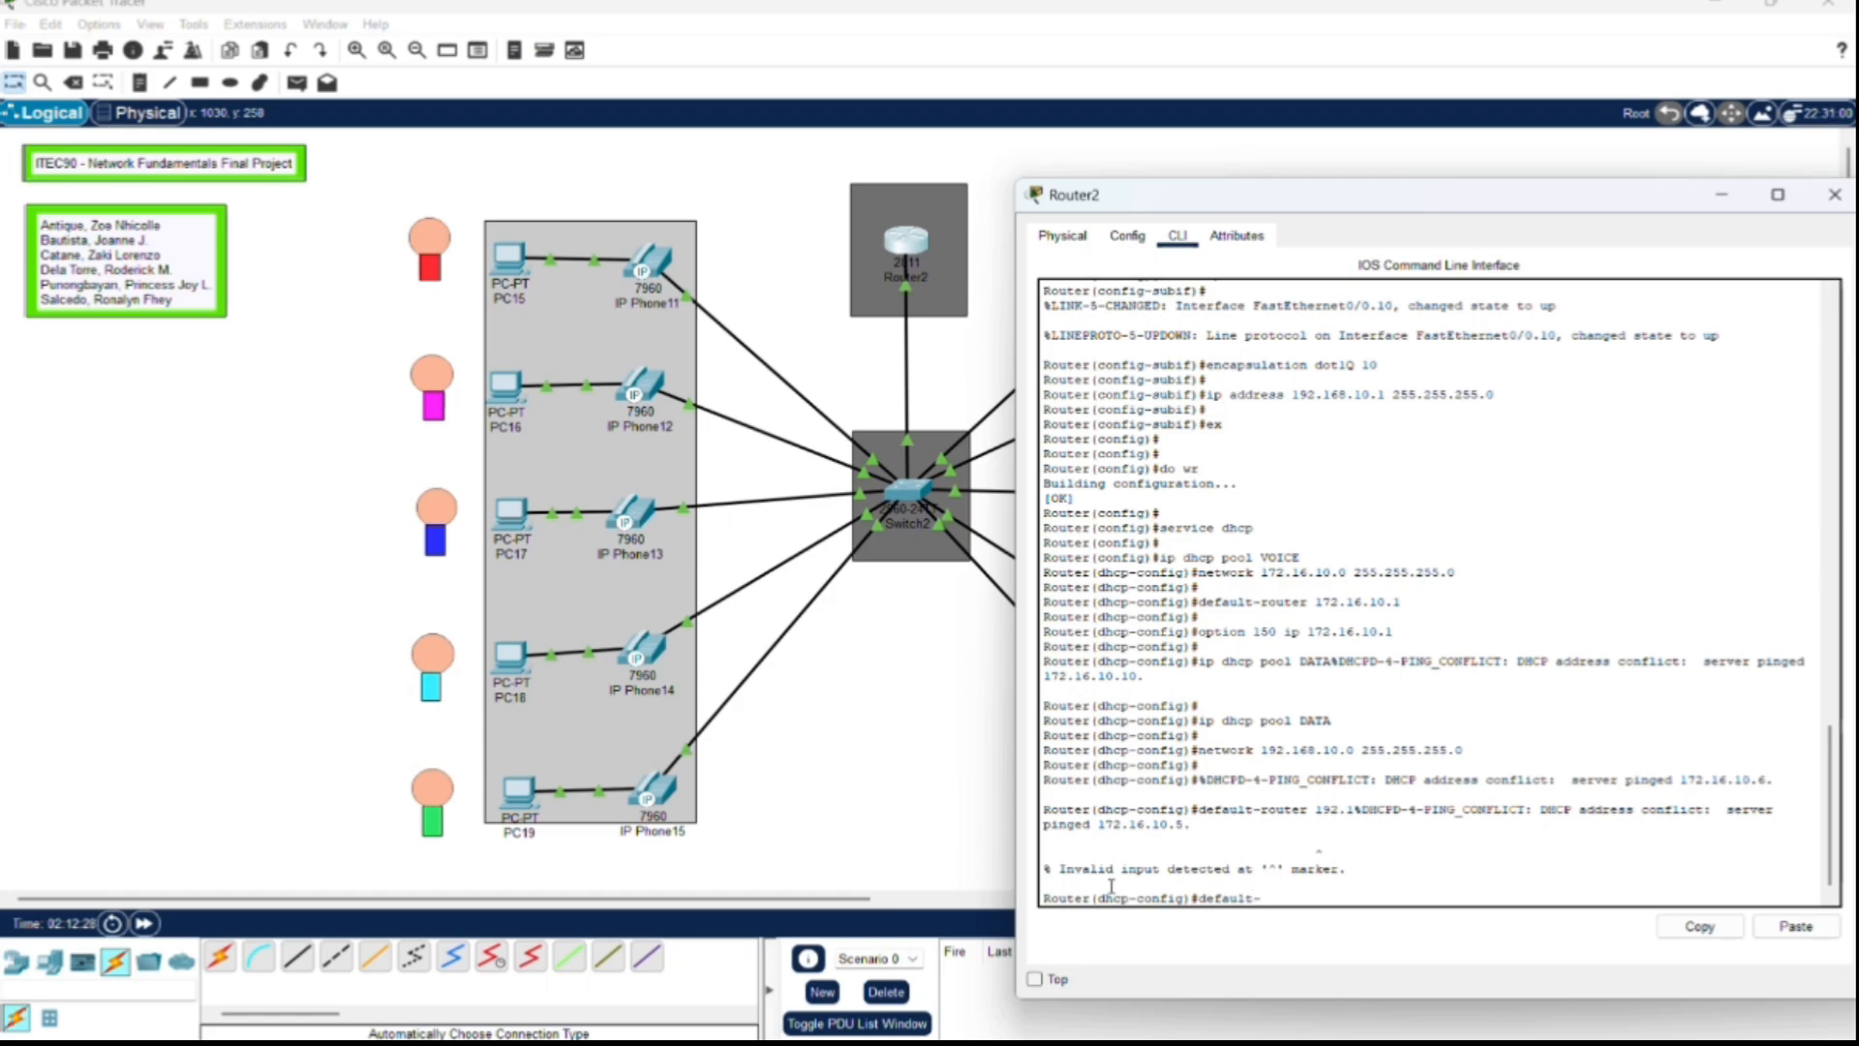
type("router 192.168.10.1")
key("Return")
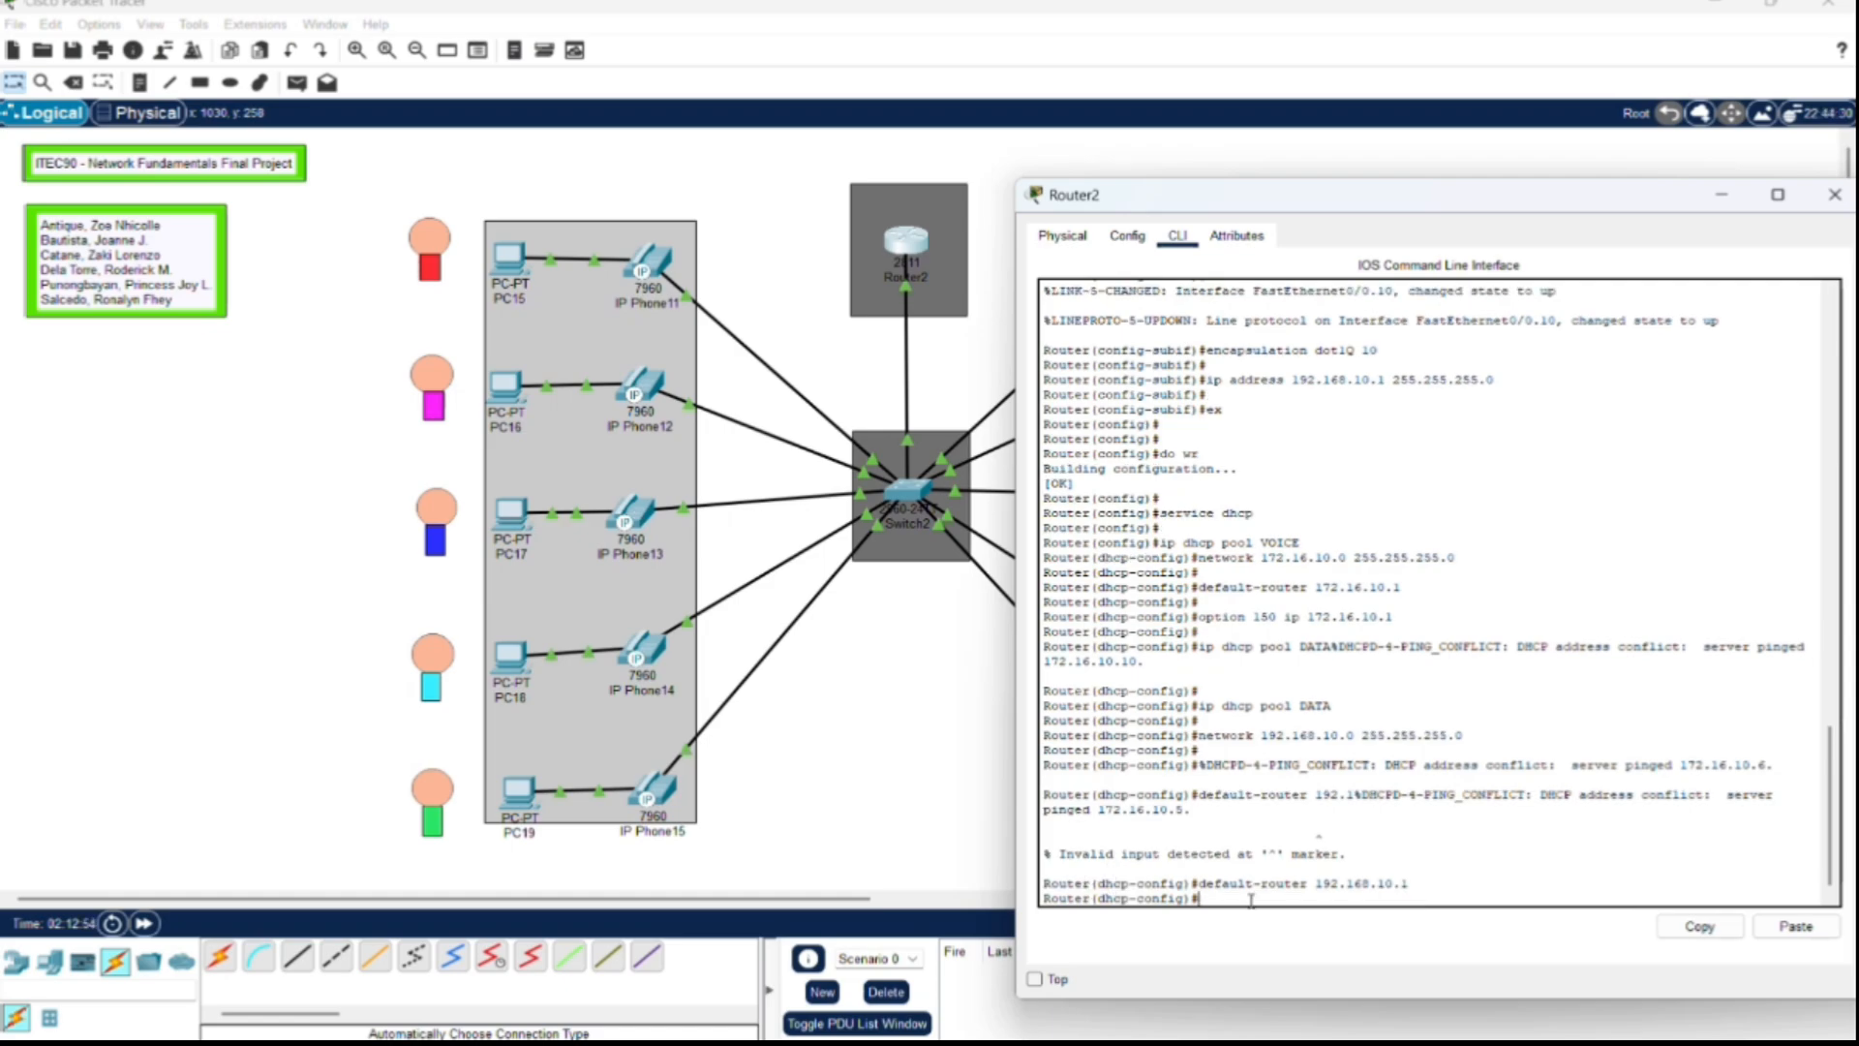
type("ex")
key("Return")
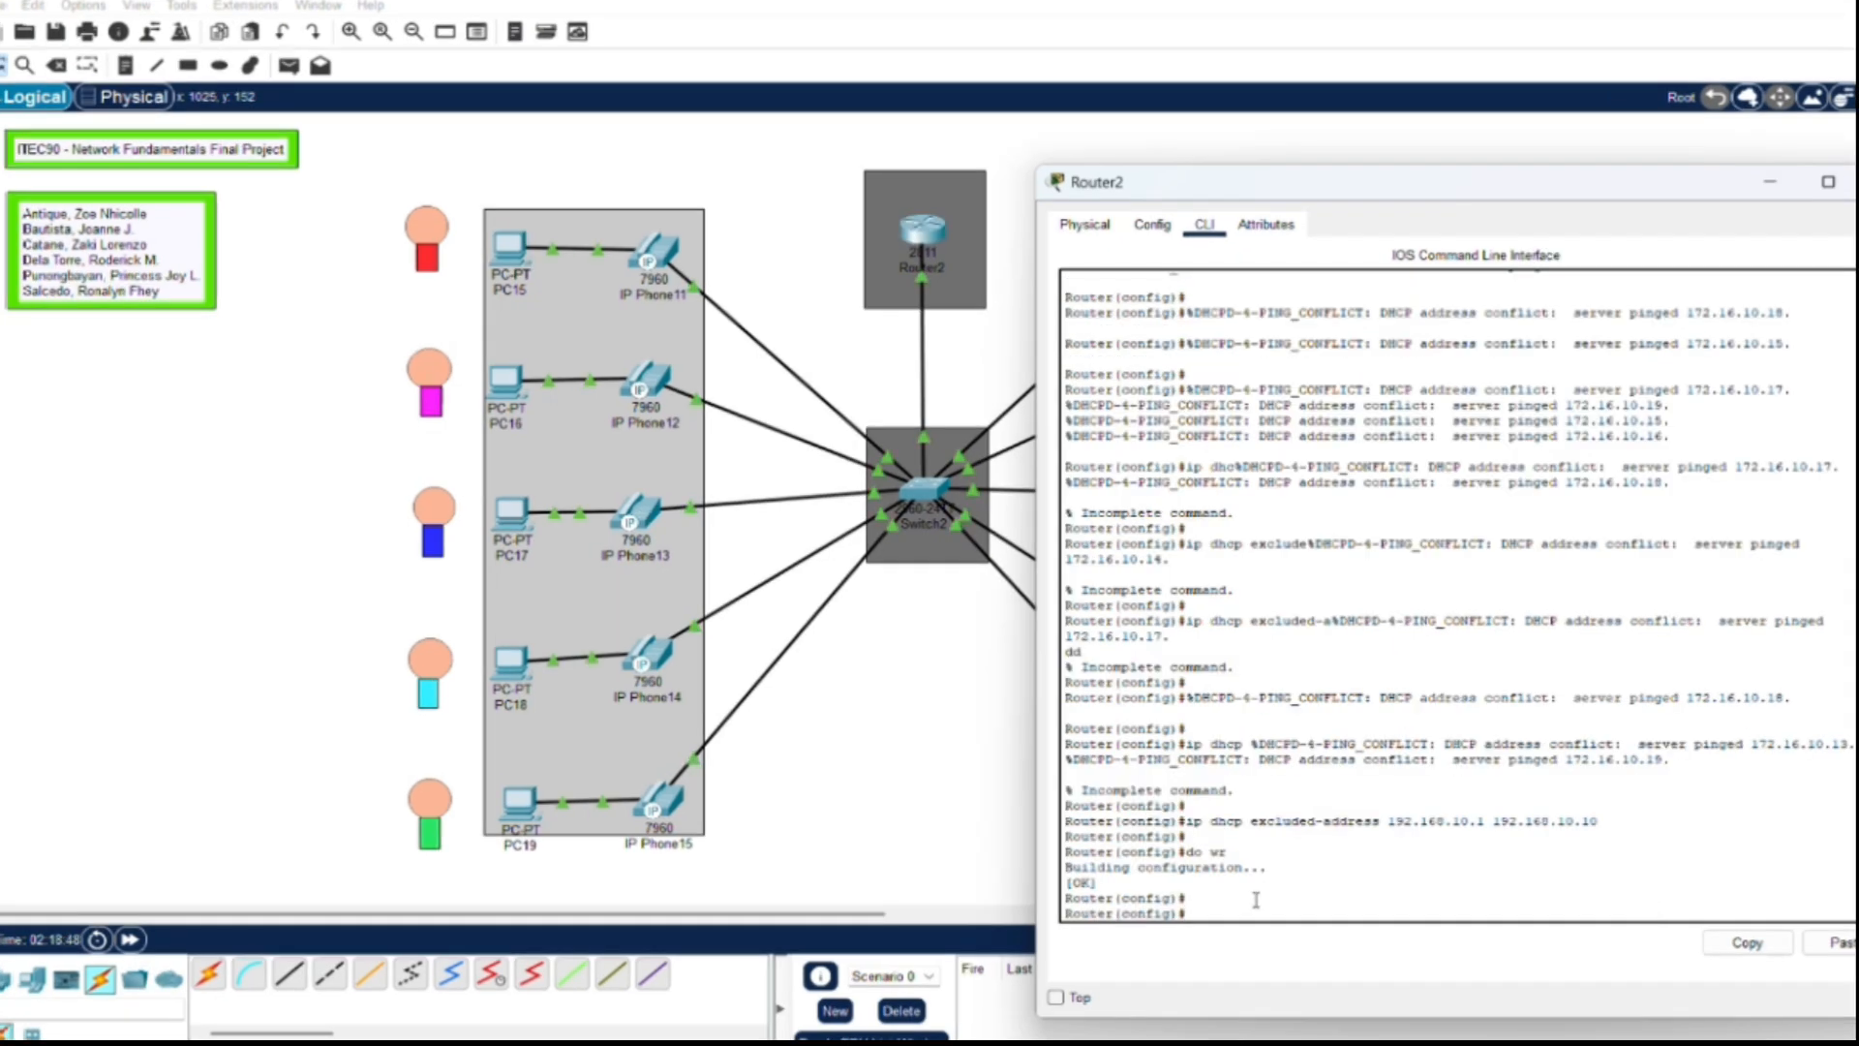
Step: Enter telephony-service configuration on Router2 and set max-ephones to 10 and max-dn to 10
type("telephony-service")
key("Return")
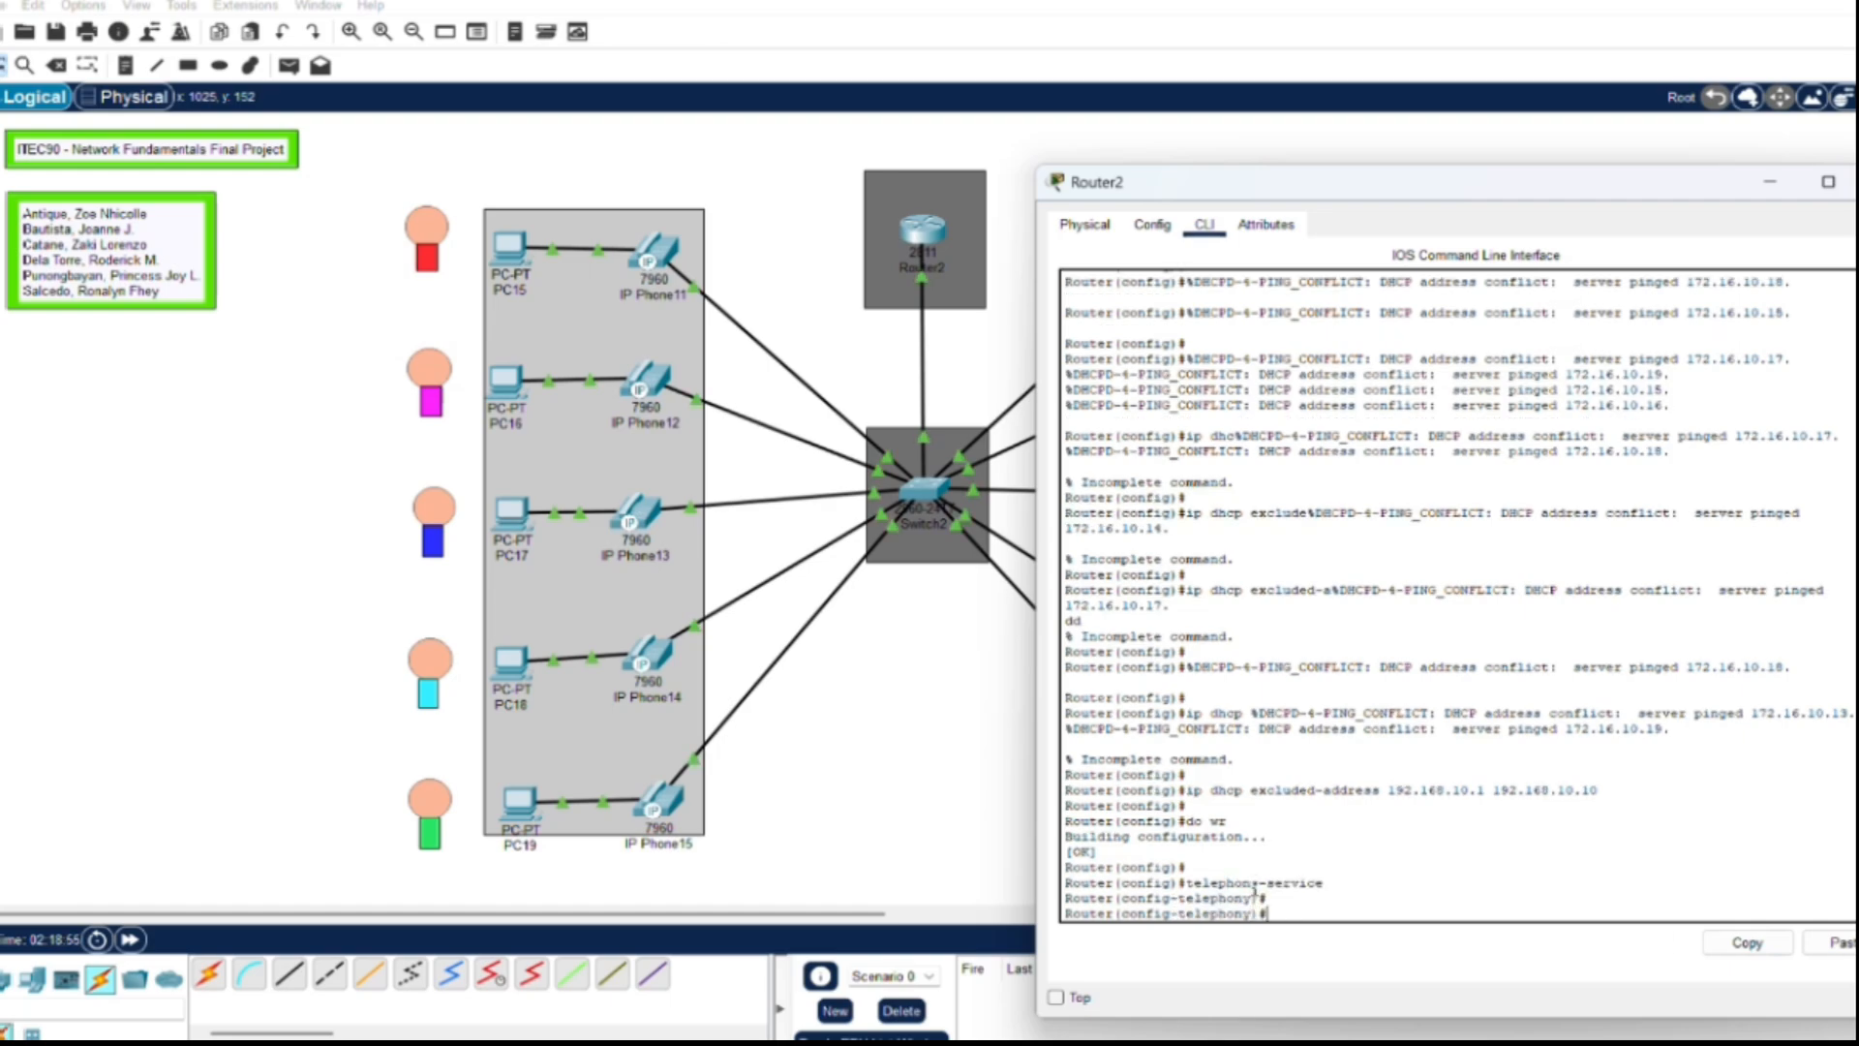
type("max-ephones 10")
key("Return")
type("max")
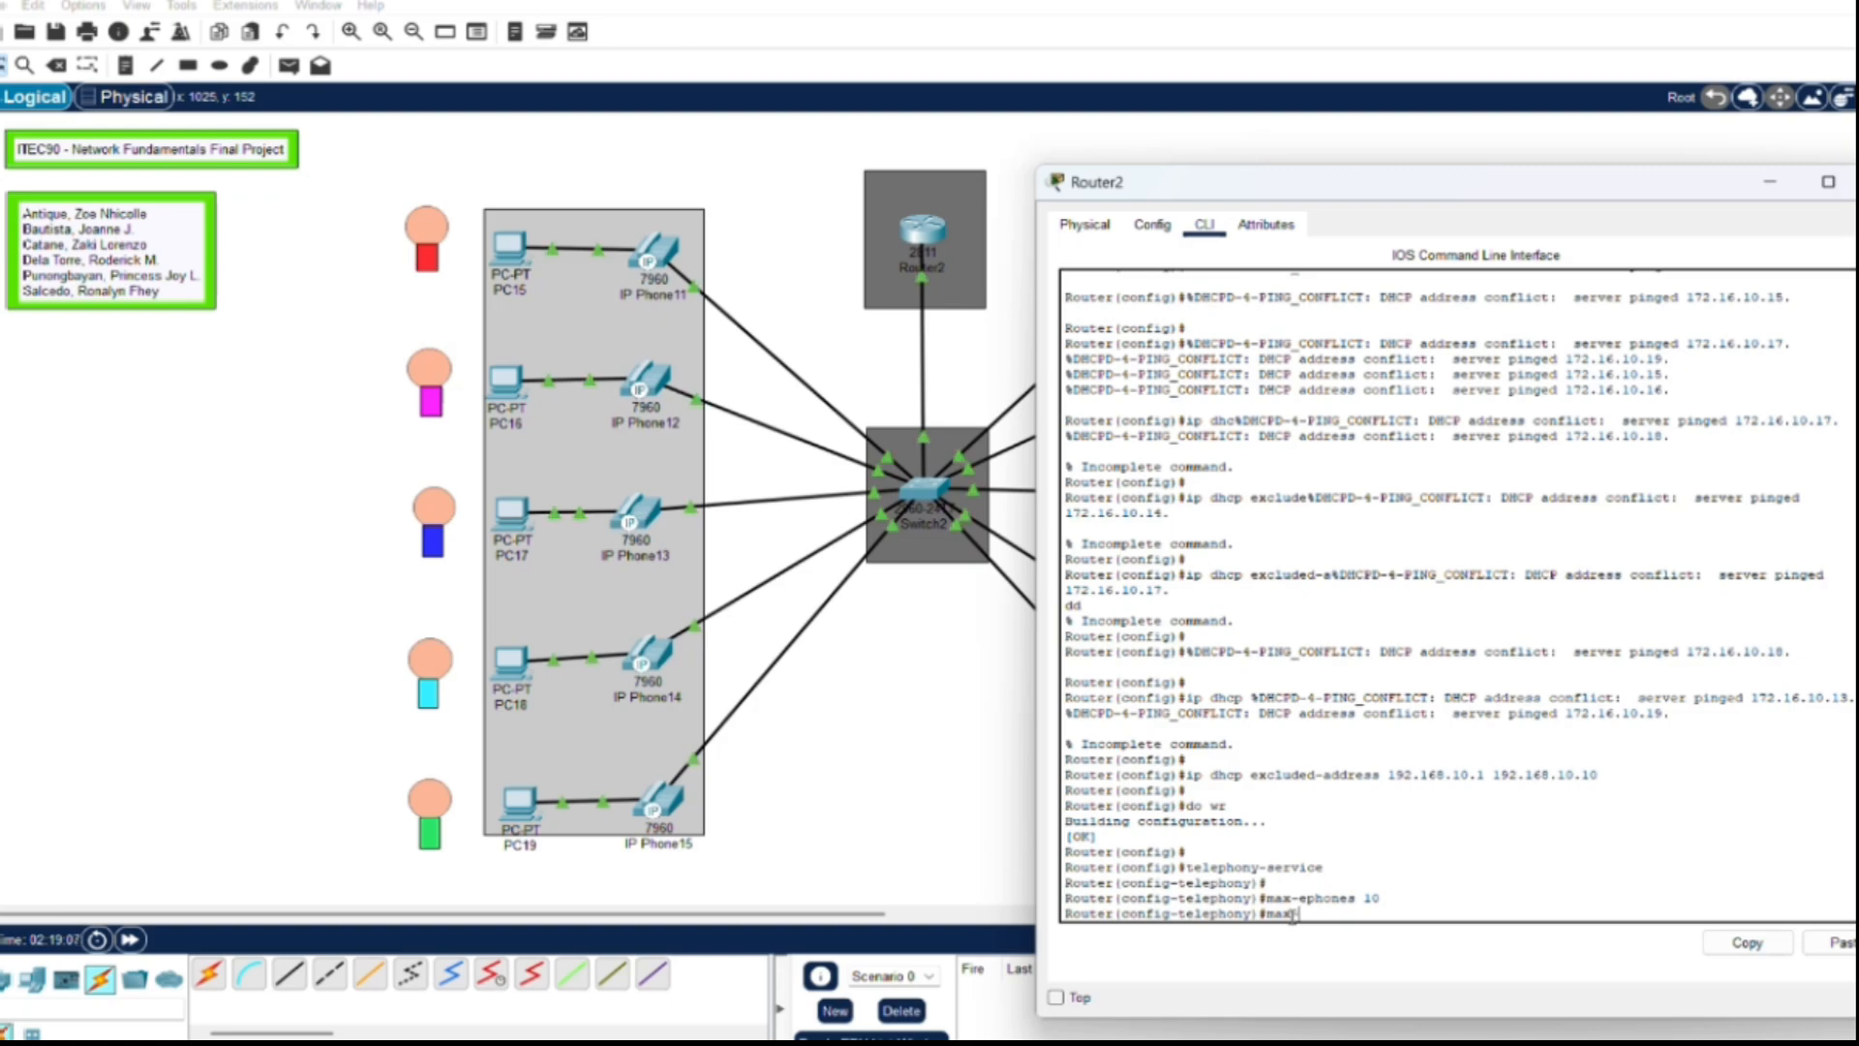
type("-dn 10")
key("Return")
key("Return")
Step: Set the telephony source address to 172.16.10.1 port 2000, auto assign lines 1 to 10, and exit telephony configuration
type("ip source-add")
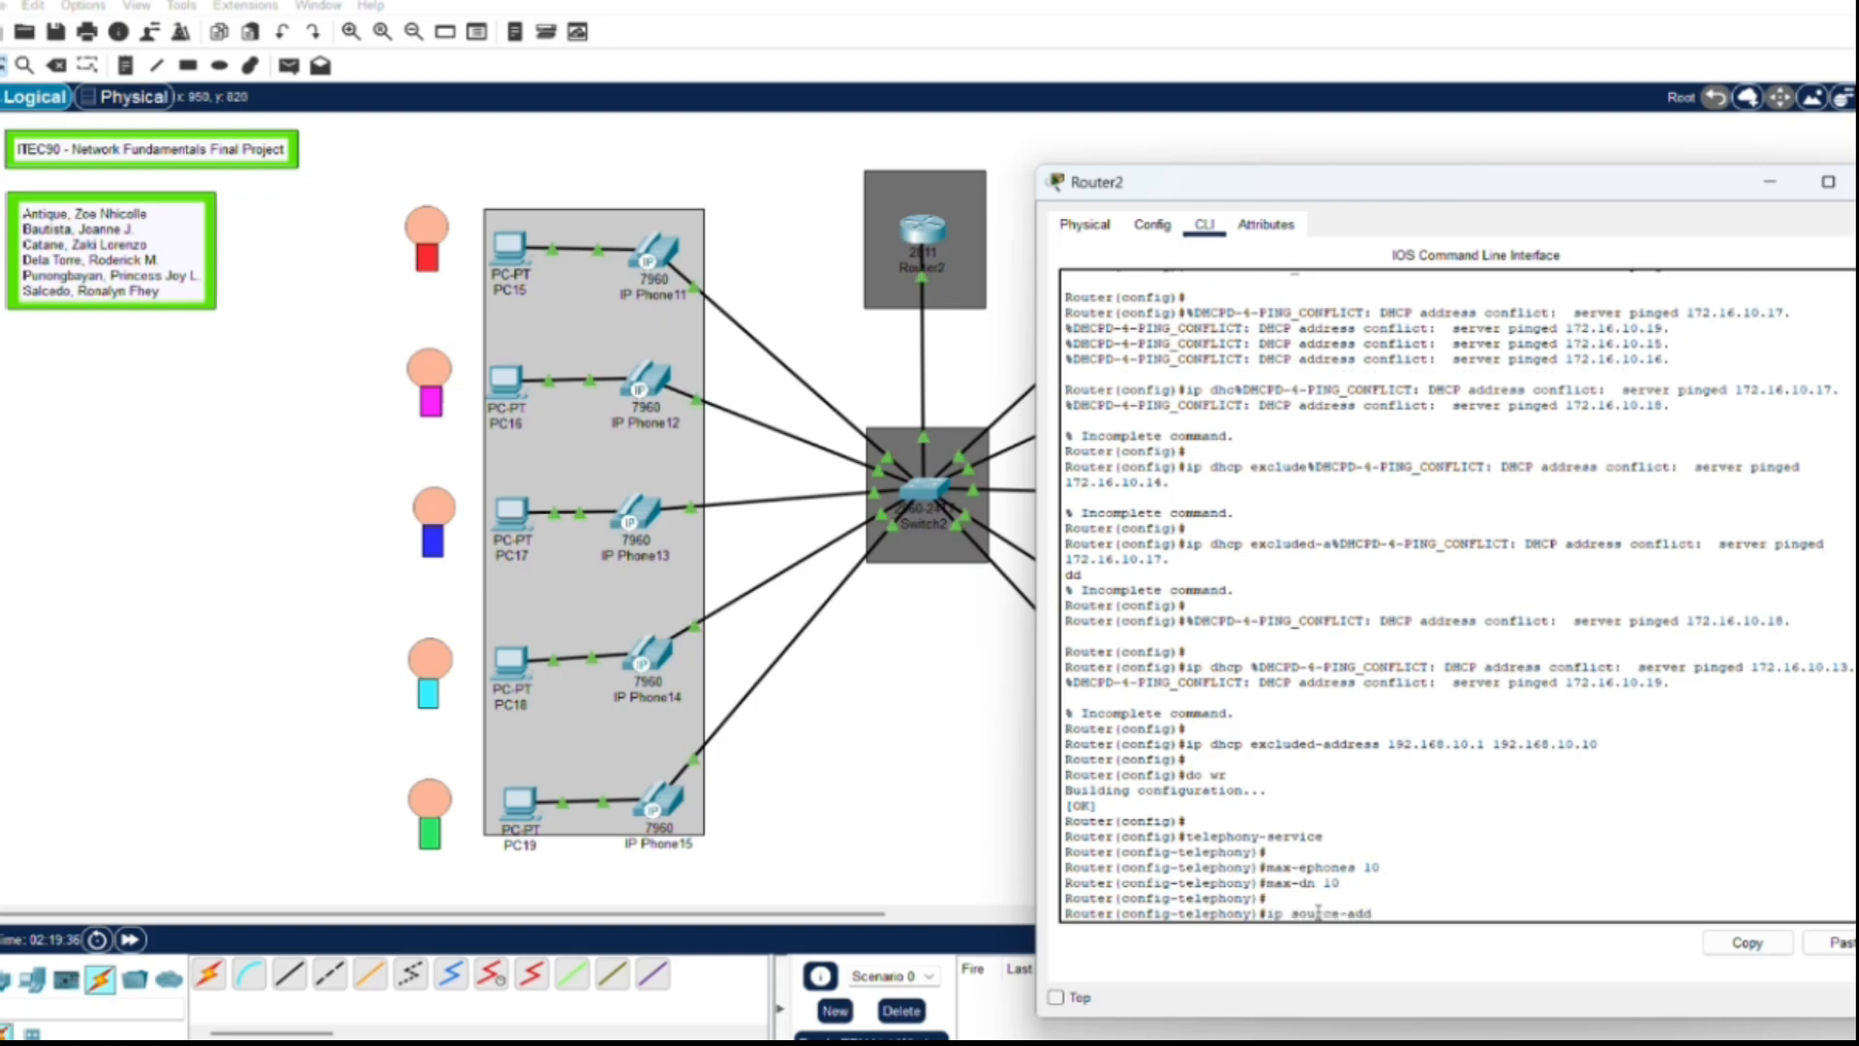
type("ress 172.16.10.1 port 2000")
key("Return")
type("auto assign 1 to")
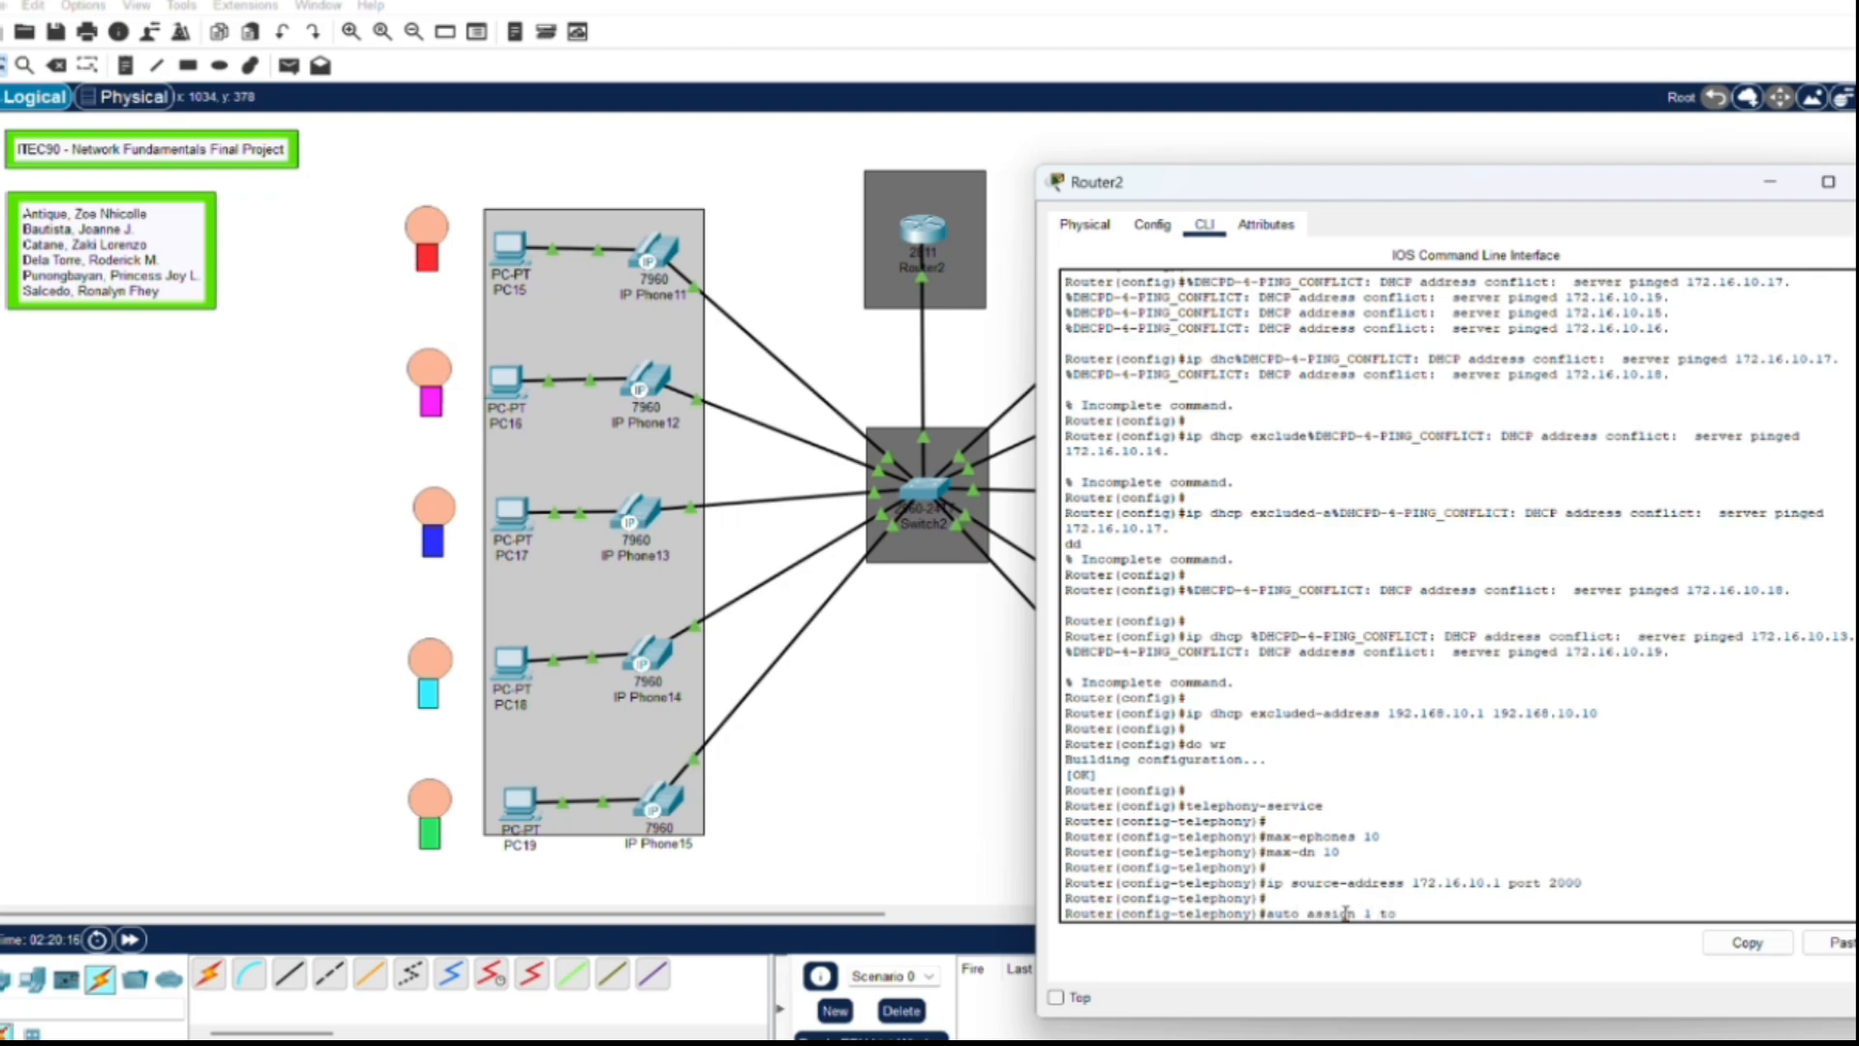
type(" 10")
key("Return")
type("ex")
key("Return")
key("Return")
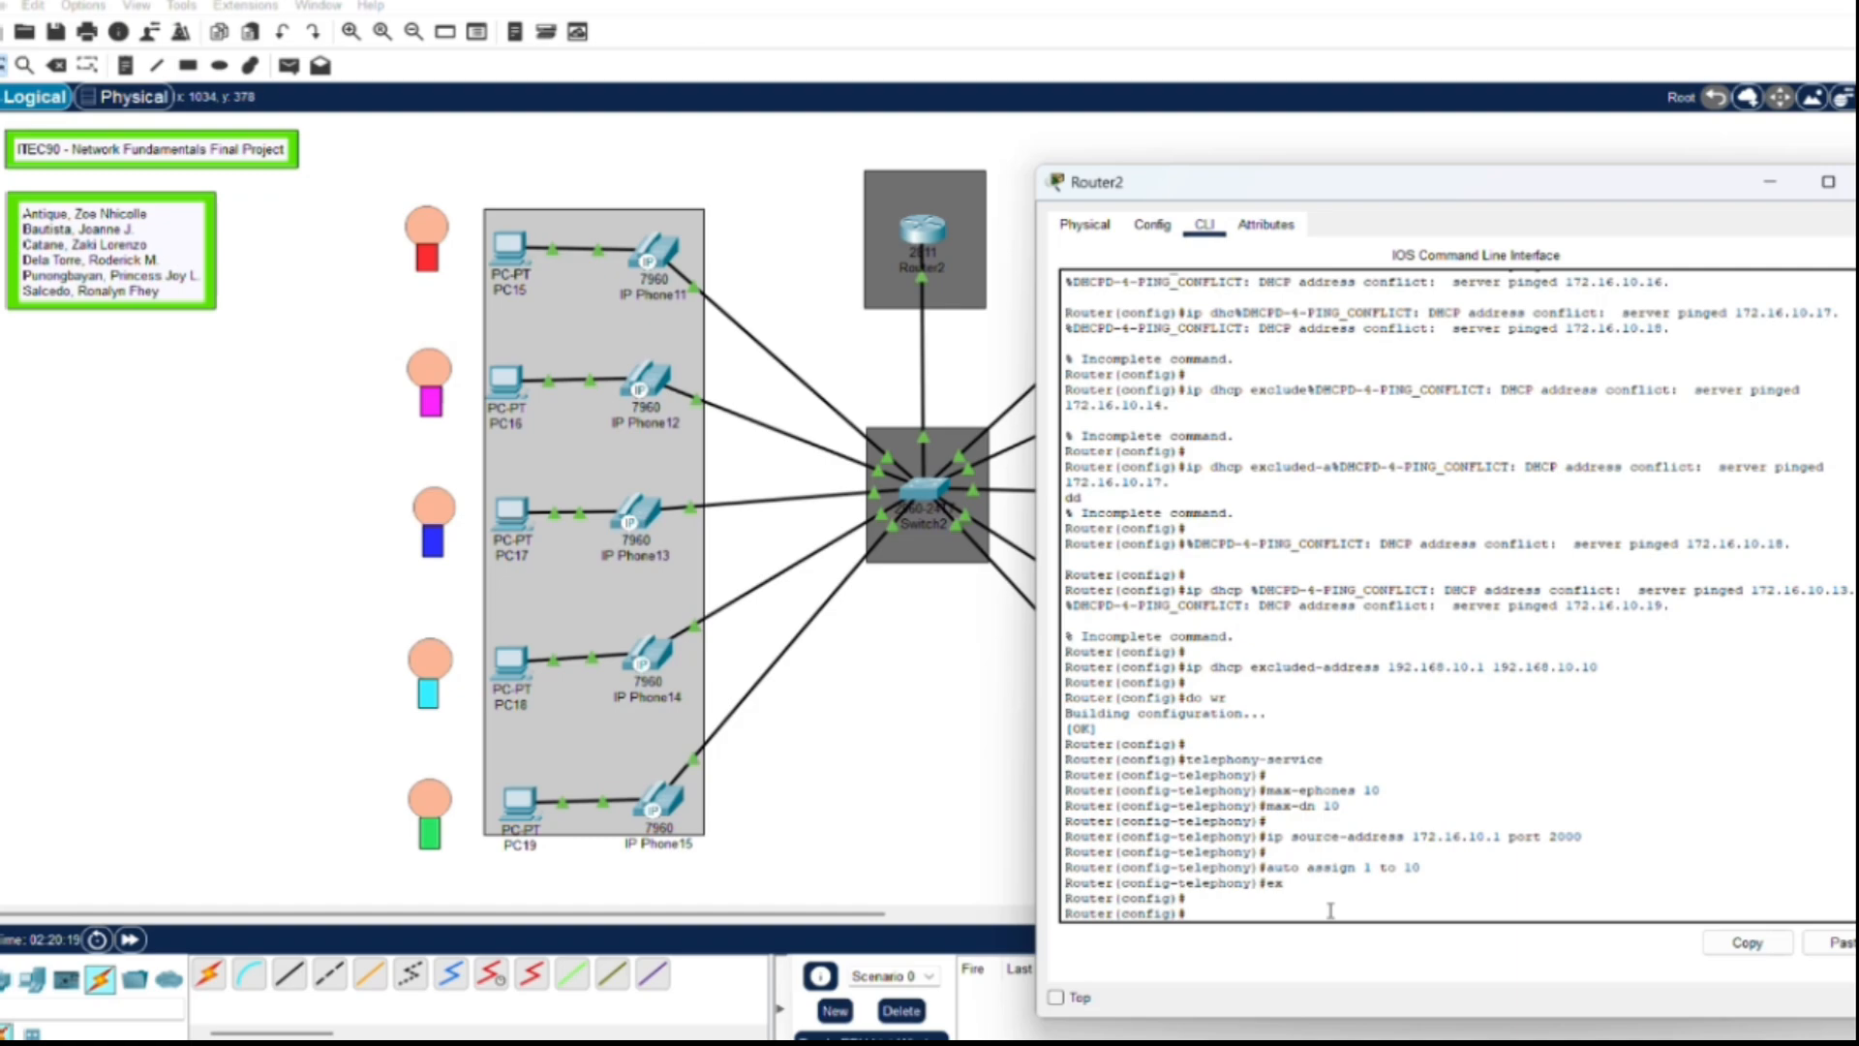
key("Return")
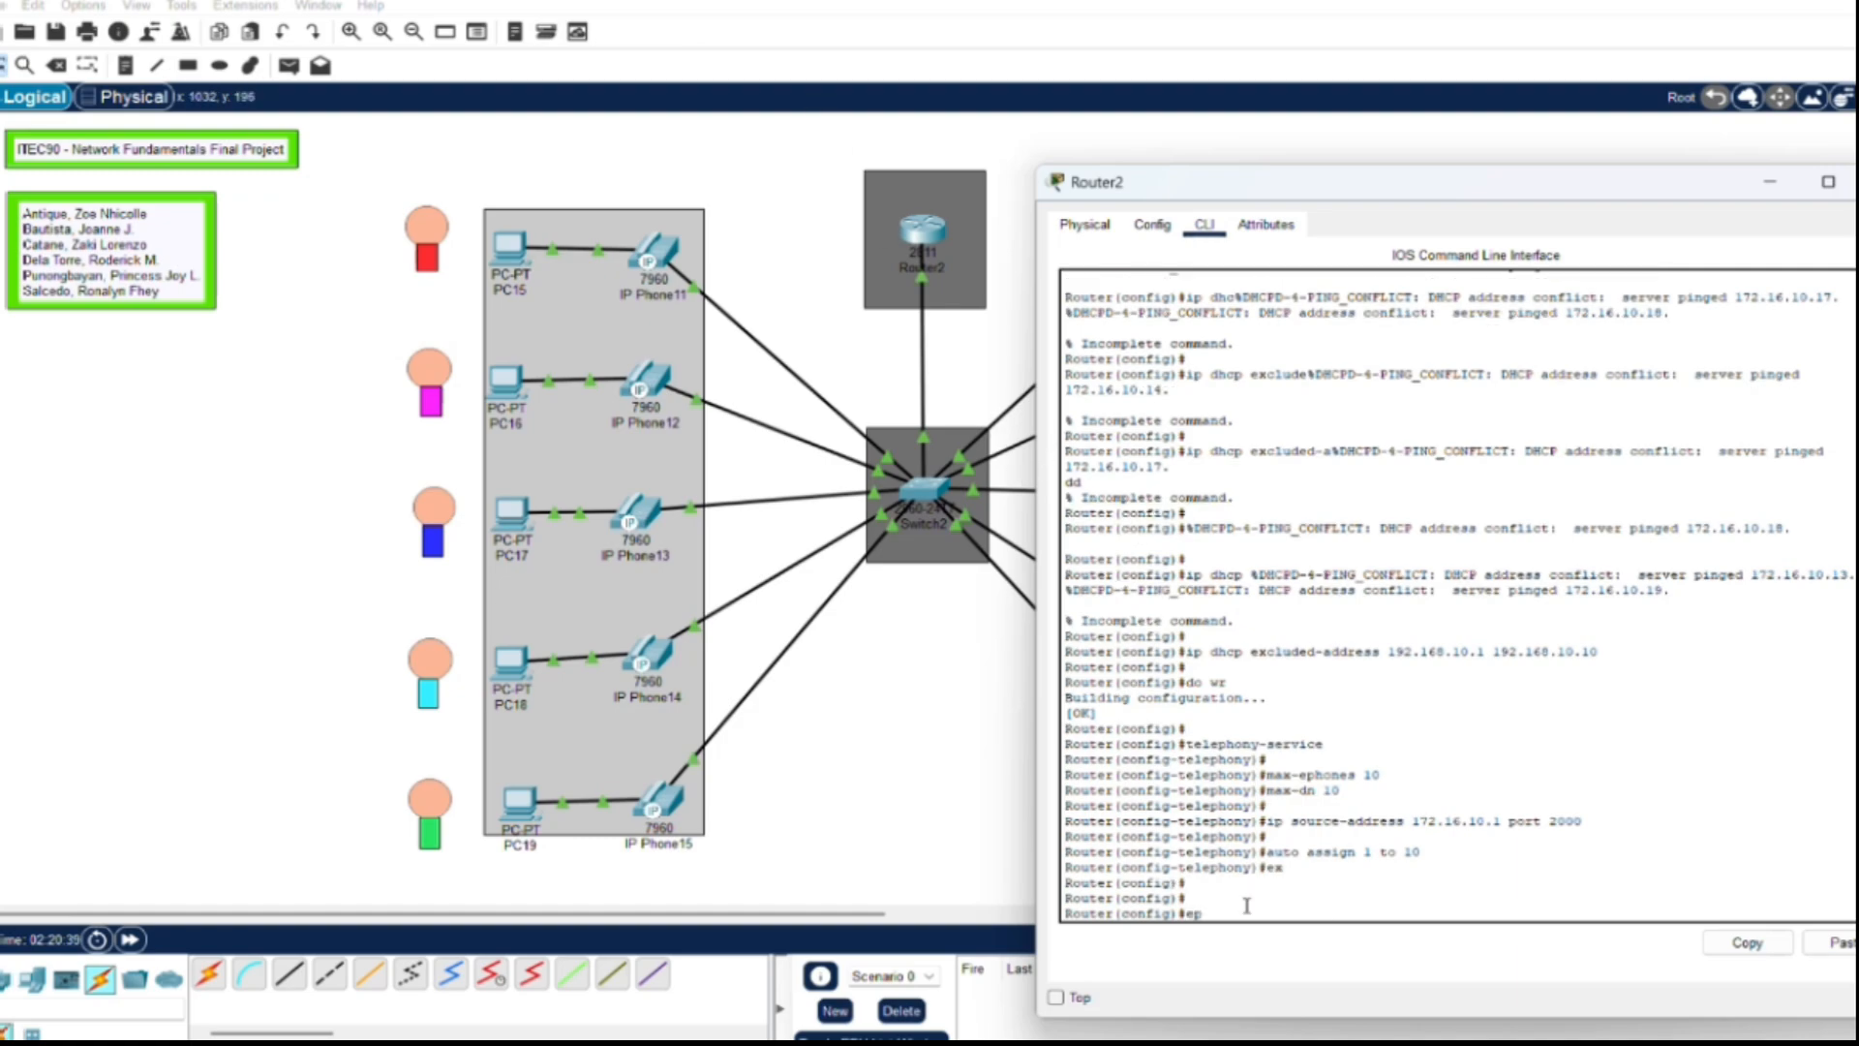
Step: Create ephone-dn 1 with number 1001 and return to global configuration mode
type("ephone-dn 1")
key("Return")
key("Return")
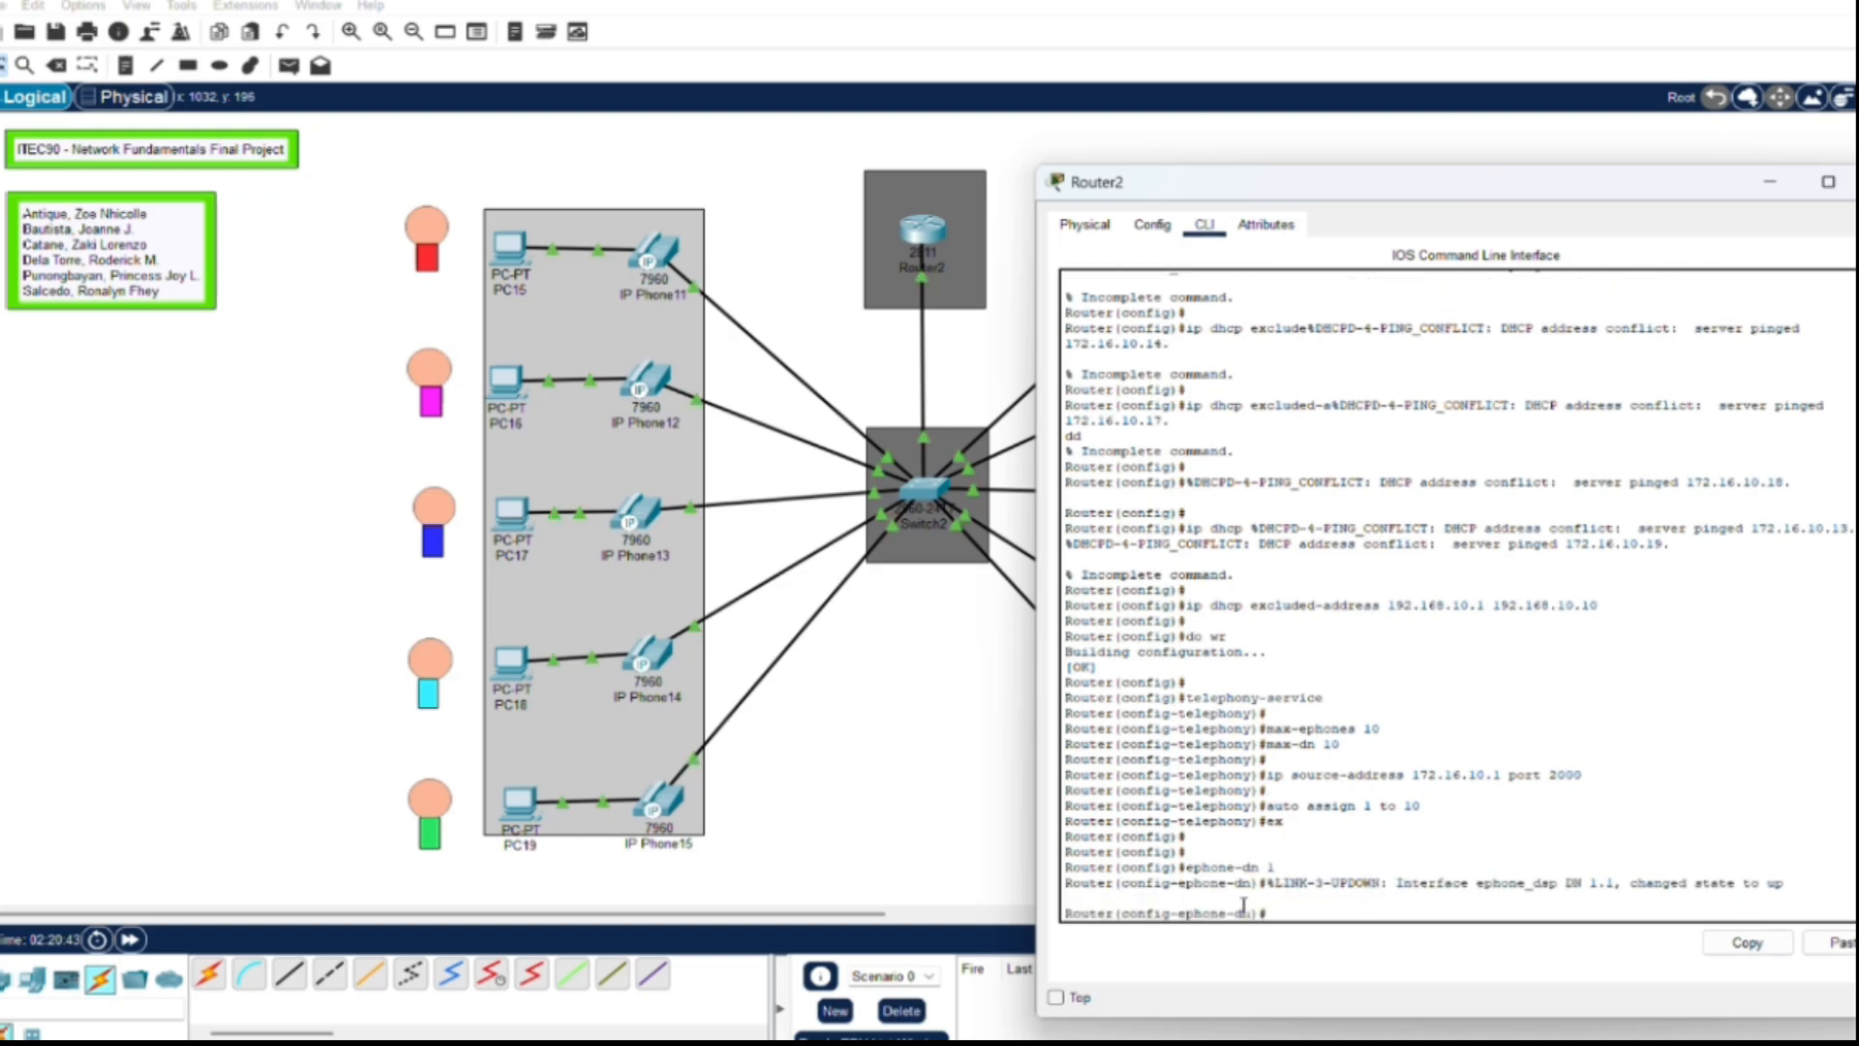
type("number 1001")
key("Return")
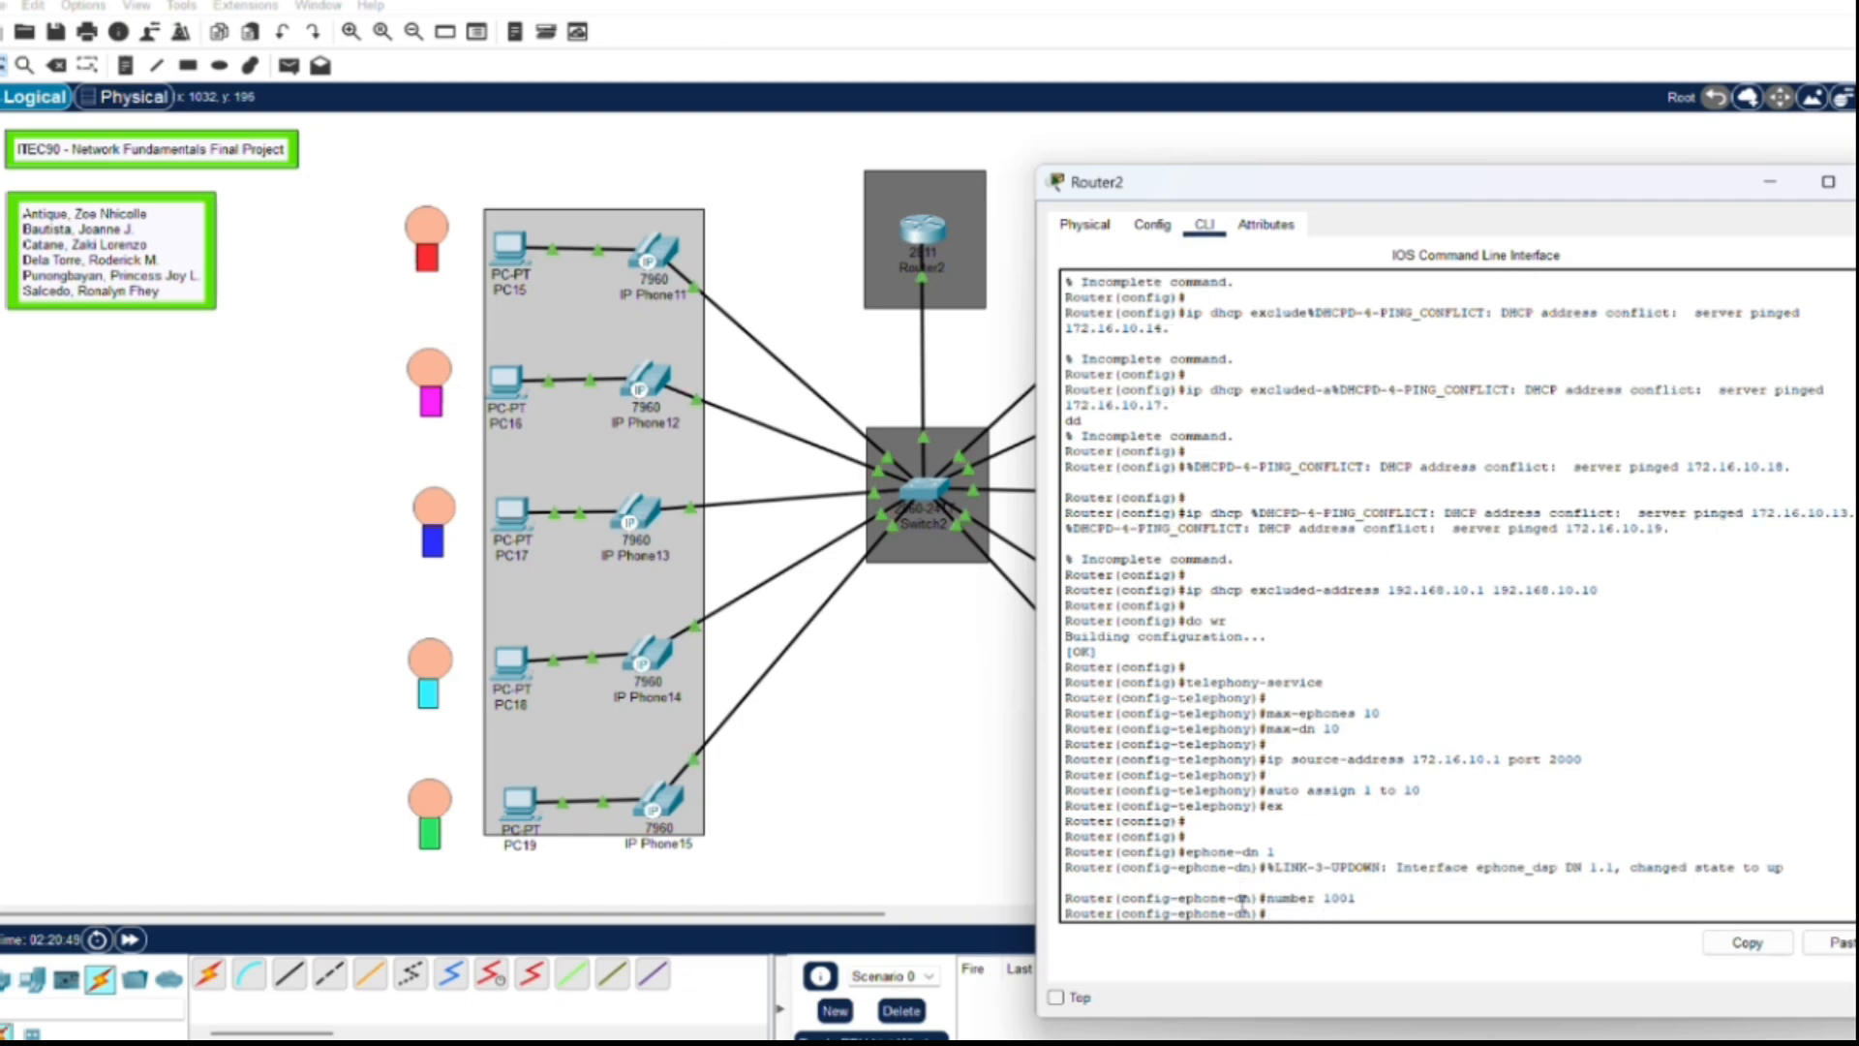
type("ex")
key("Return")
key("Return")
Step: Create ephone-dn 2 through 5 with the numbers 1002, 1003, 1004 and 1005 respectively
type("er(config)#e")
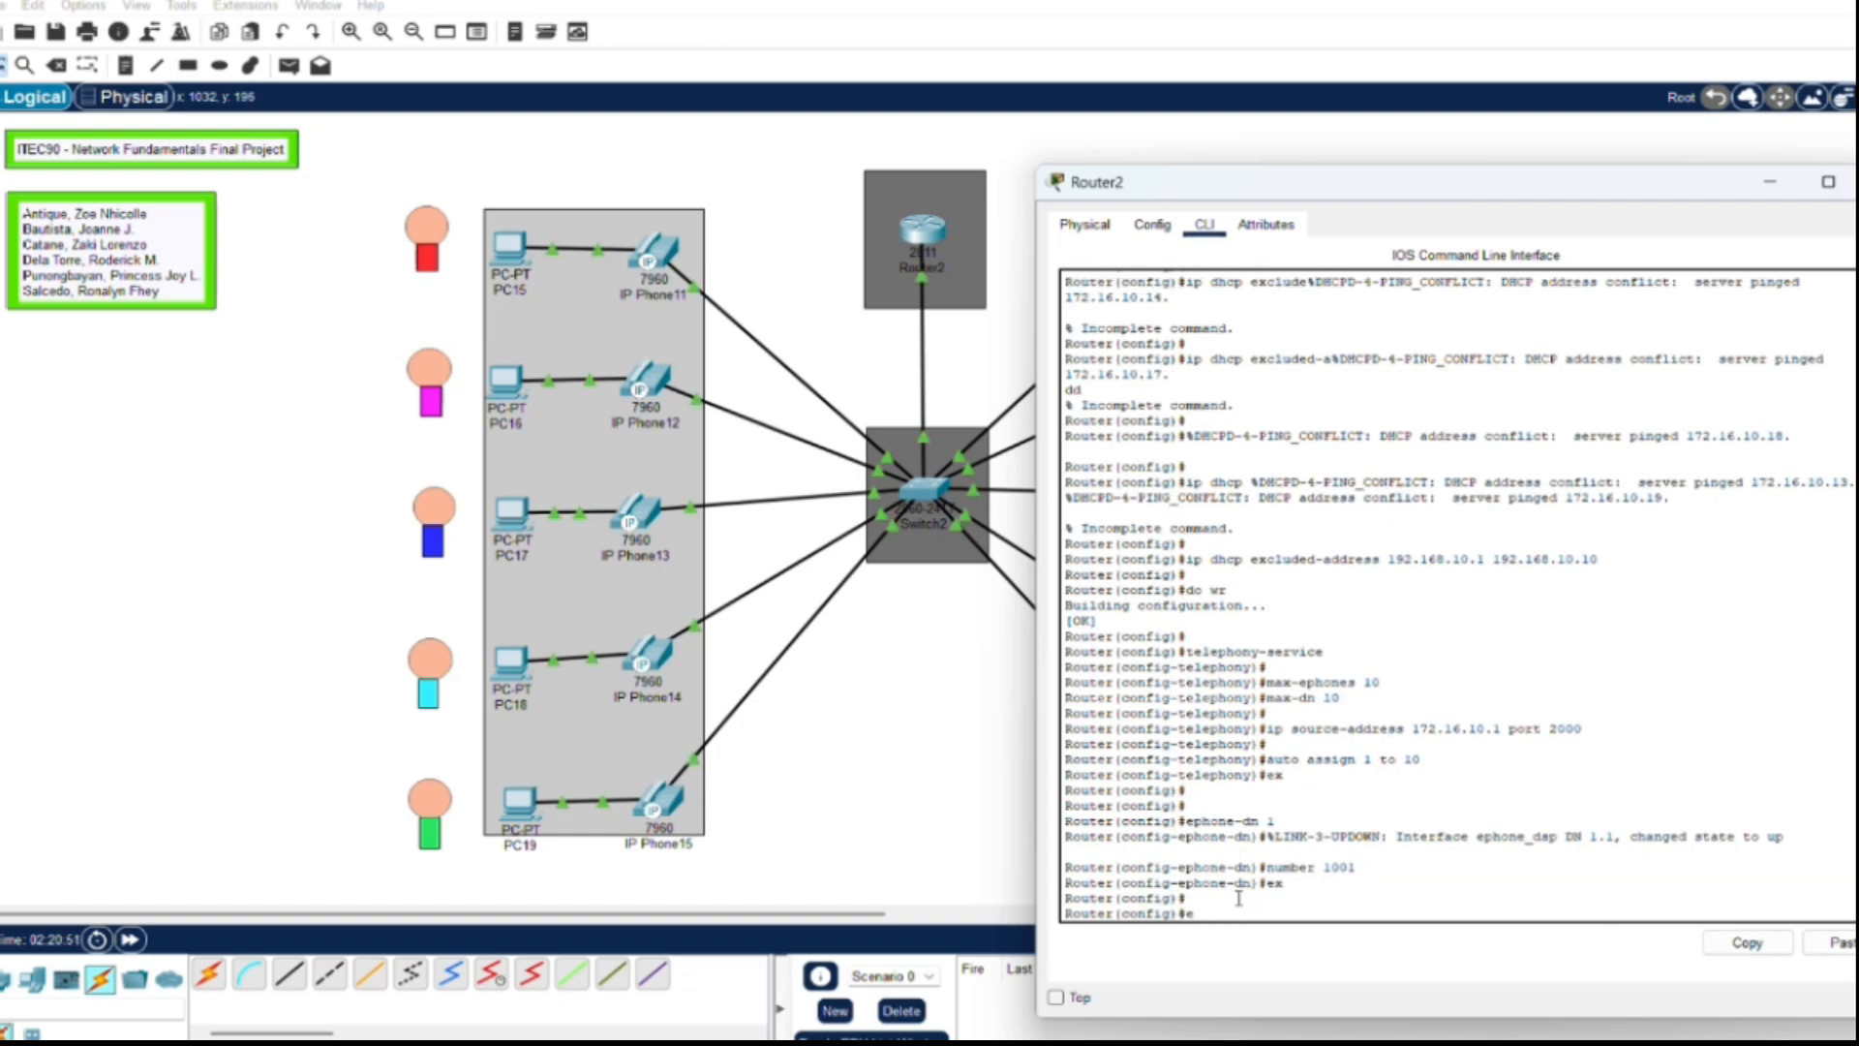
type("phone-dn 2")
key("Return")
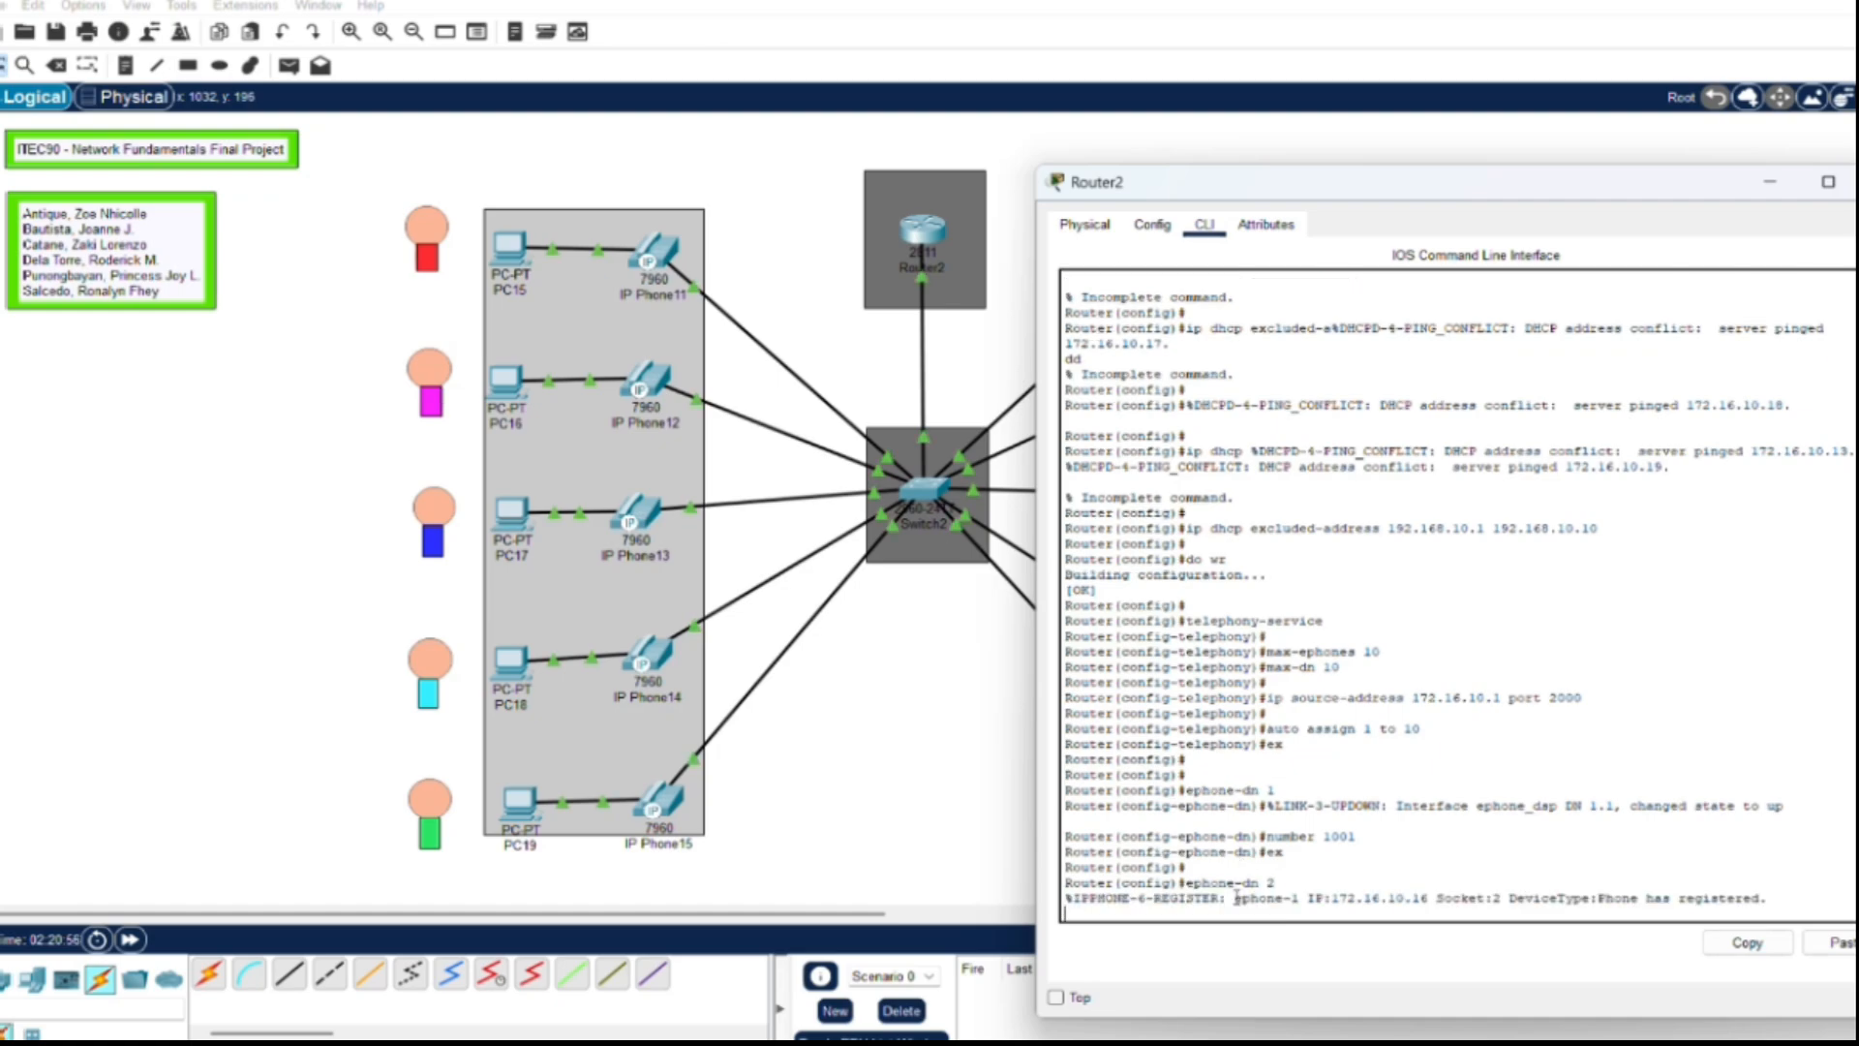
type("number 1002  ex  ephone-dn 3 number 1003 ex  ephone-dn 4 number 1")
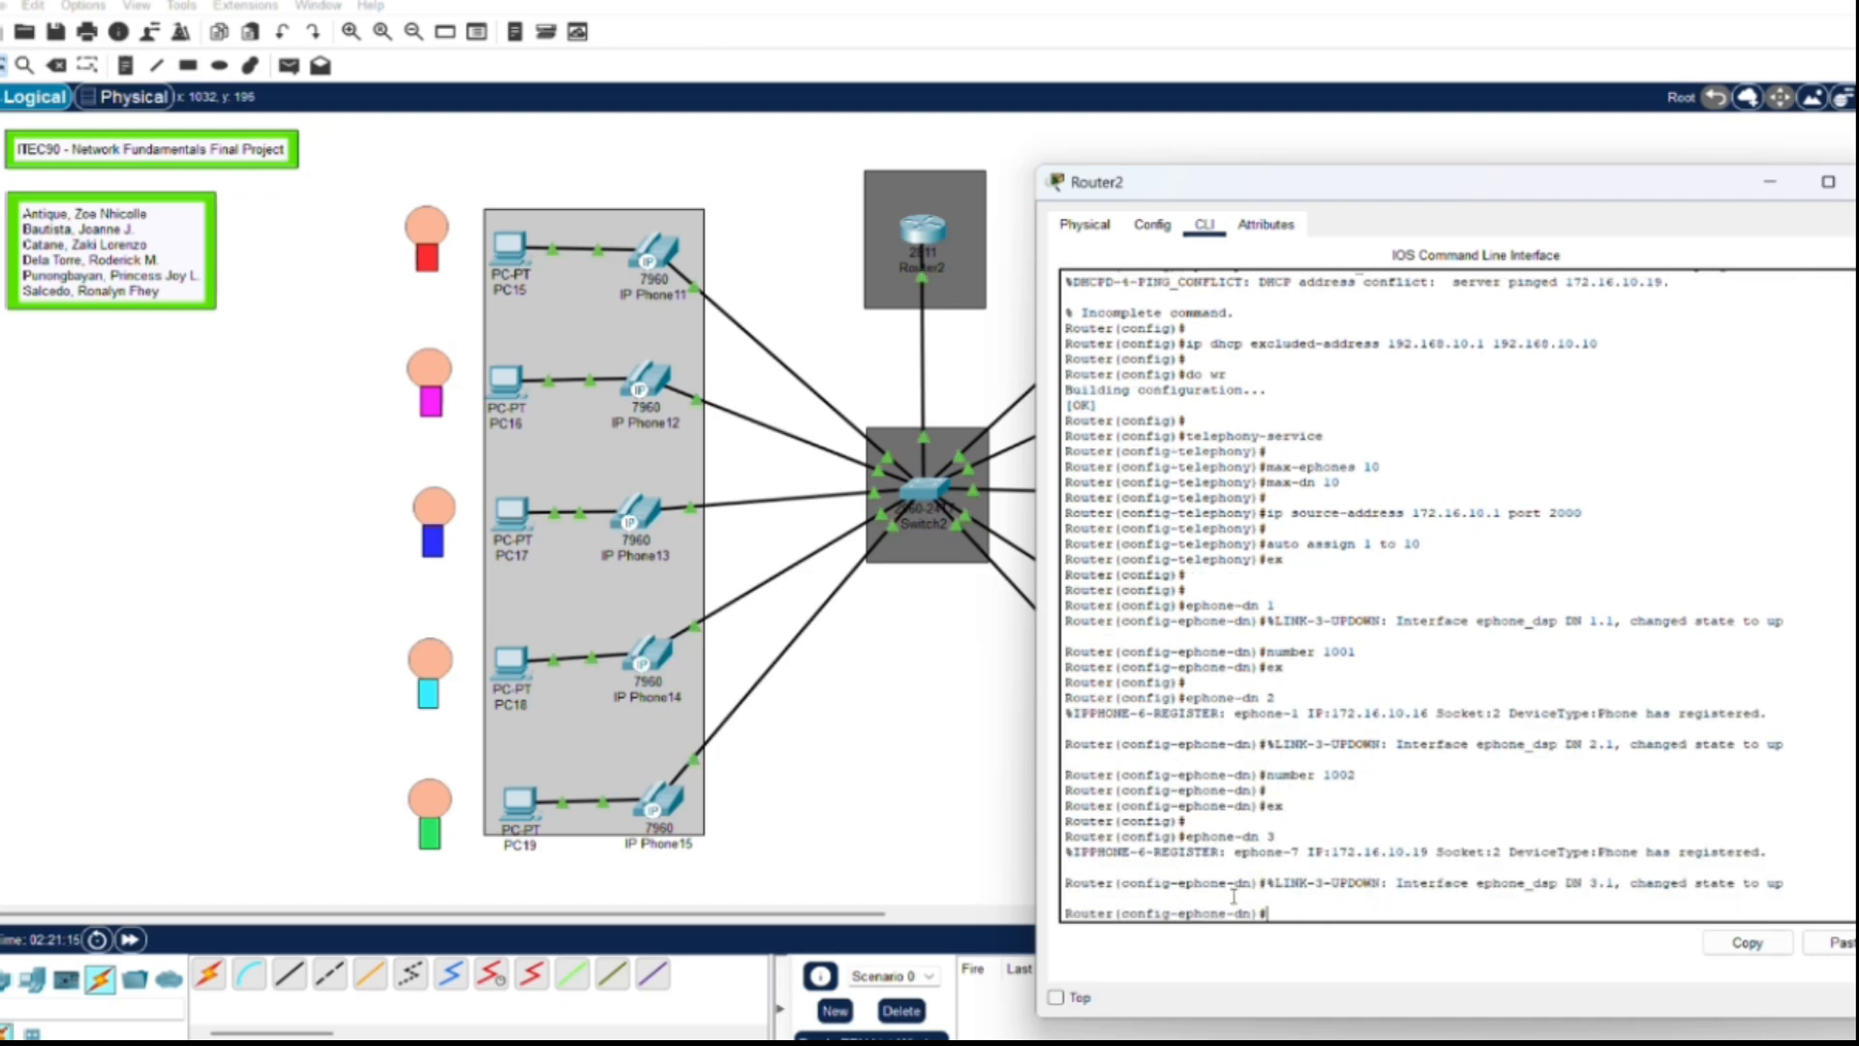
type("004  ex  ephone-dn 5 number 1005 ex   ephone-dn 6 number")
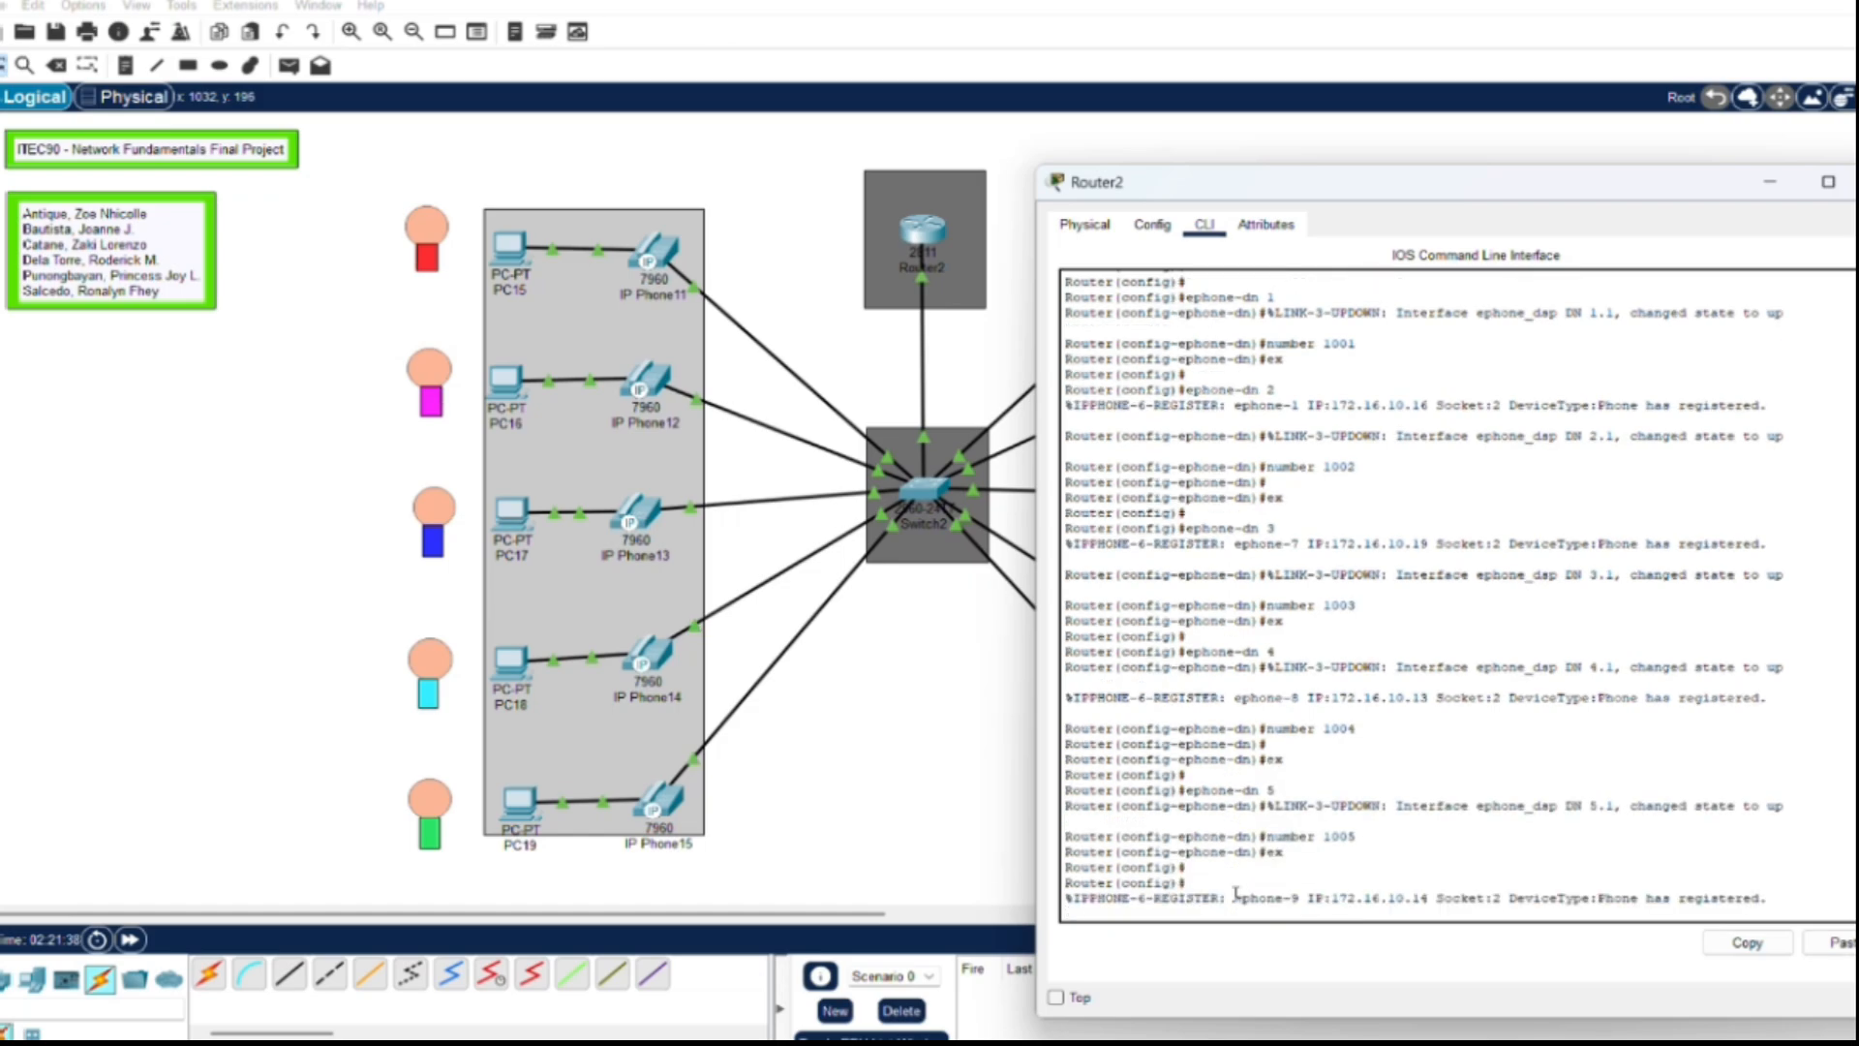
Step: Create ephone-dn 6 through 10 with numbers 1006, 1007, 1008, 1009 and 10010, exiting the directory-number configuration after each
type(" 1006 ex  ephone-dn 7 ")
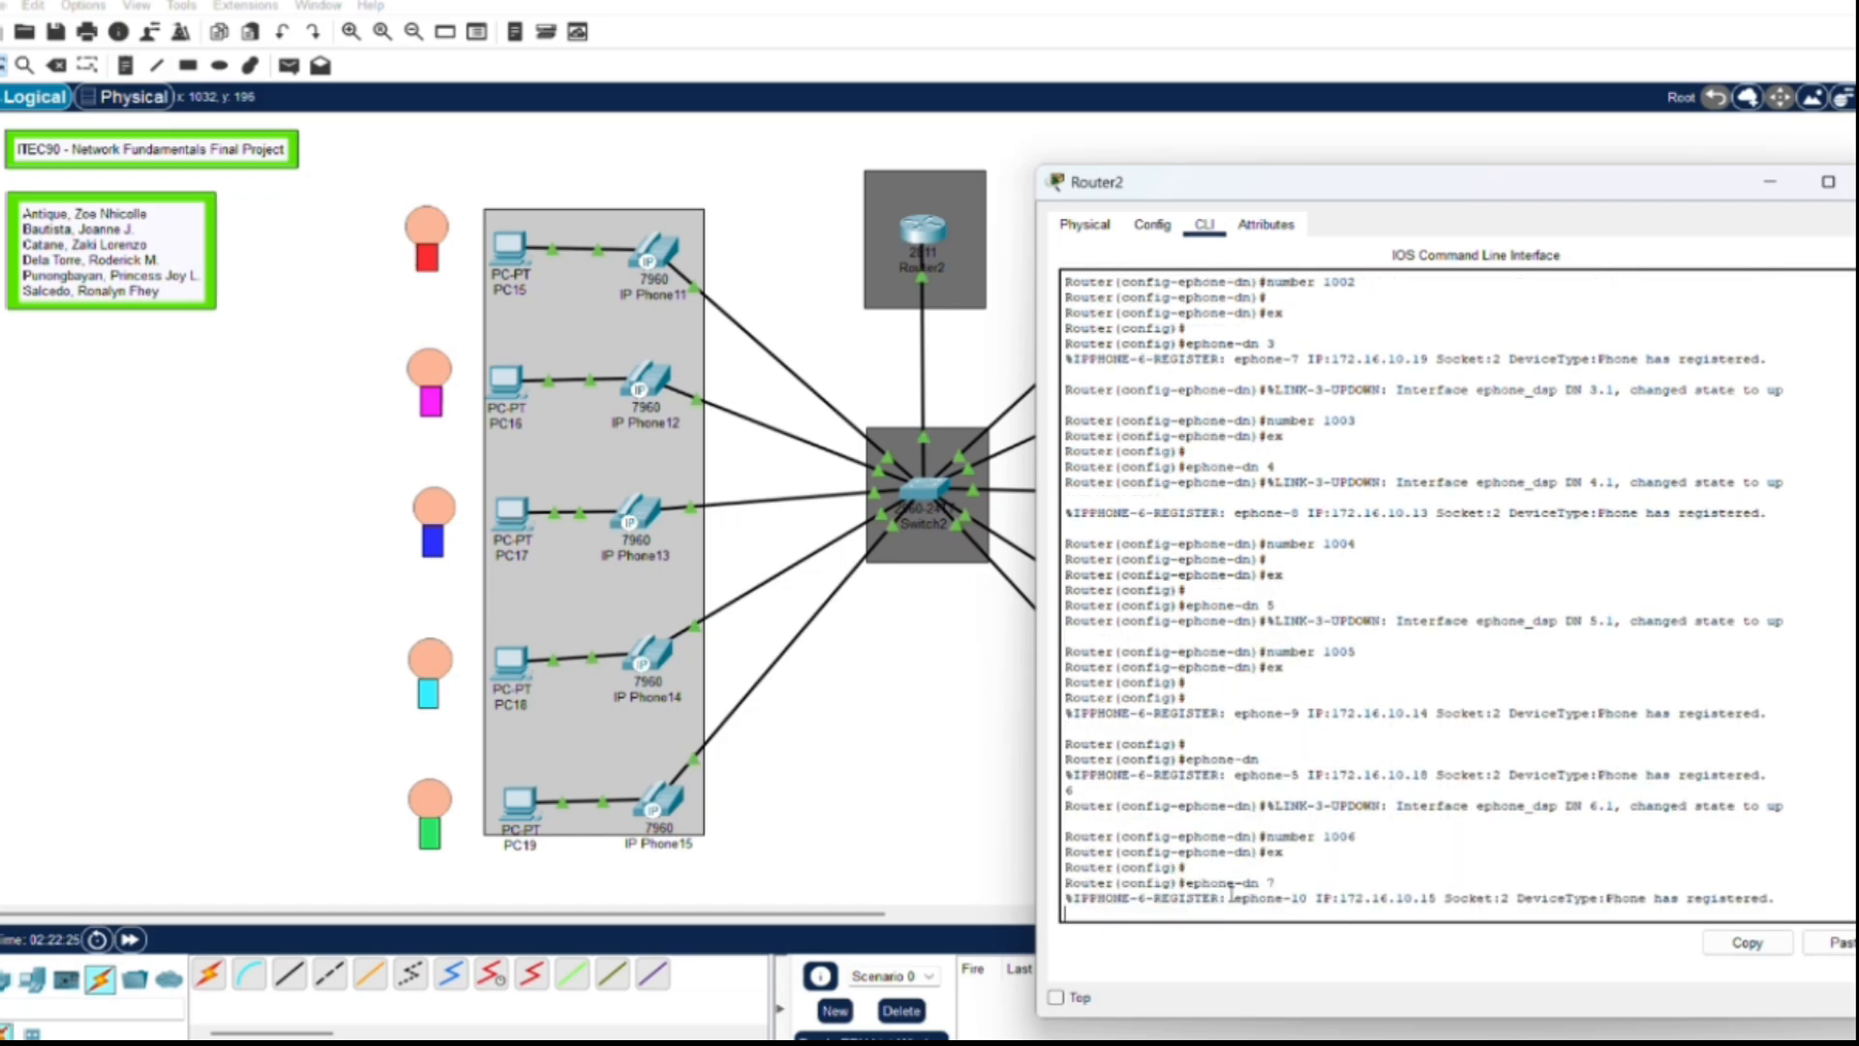
type("number 1007  ex  ephone-dn 8 number 1008 ex  ephone-d")
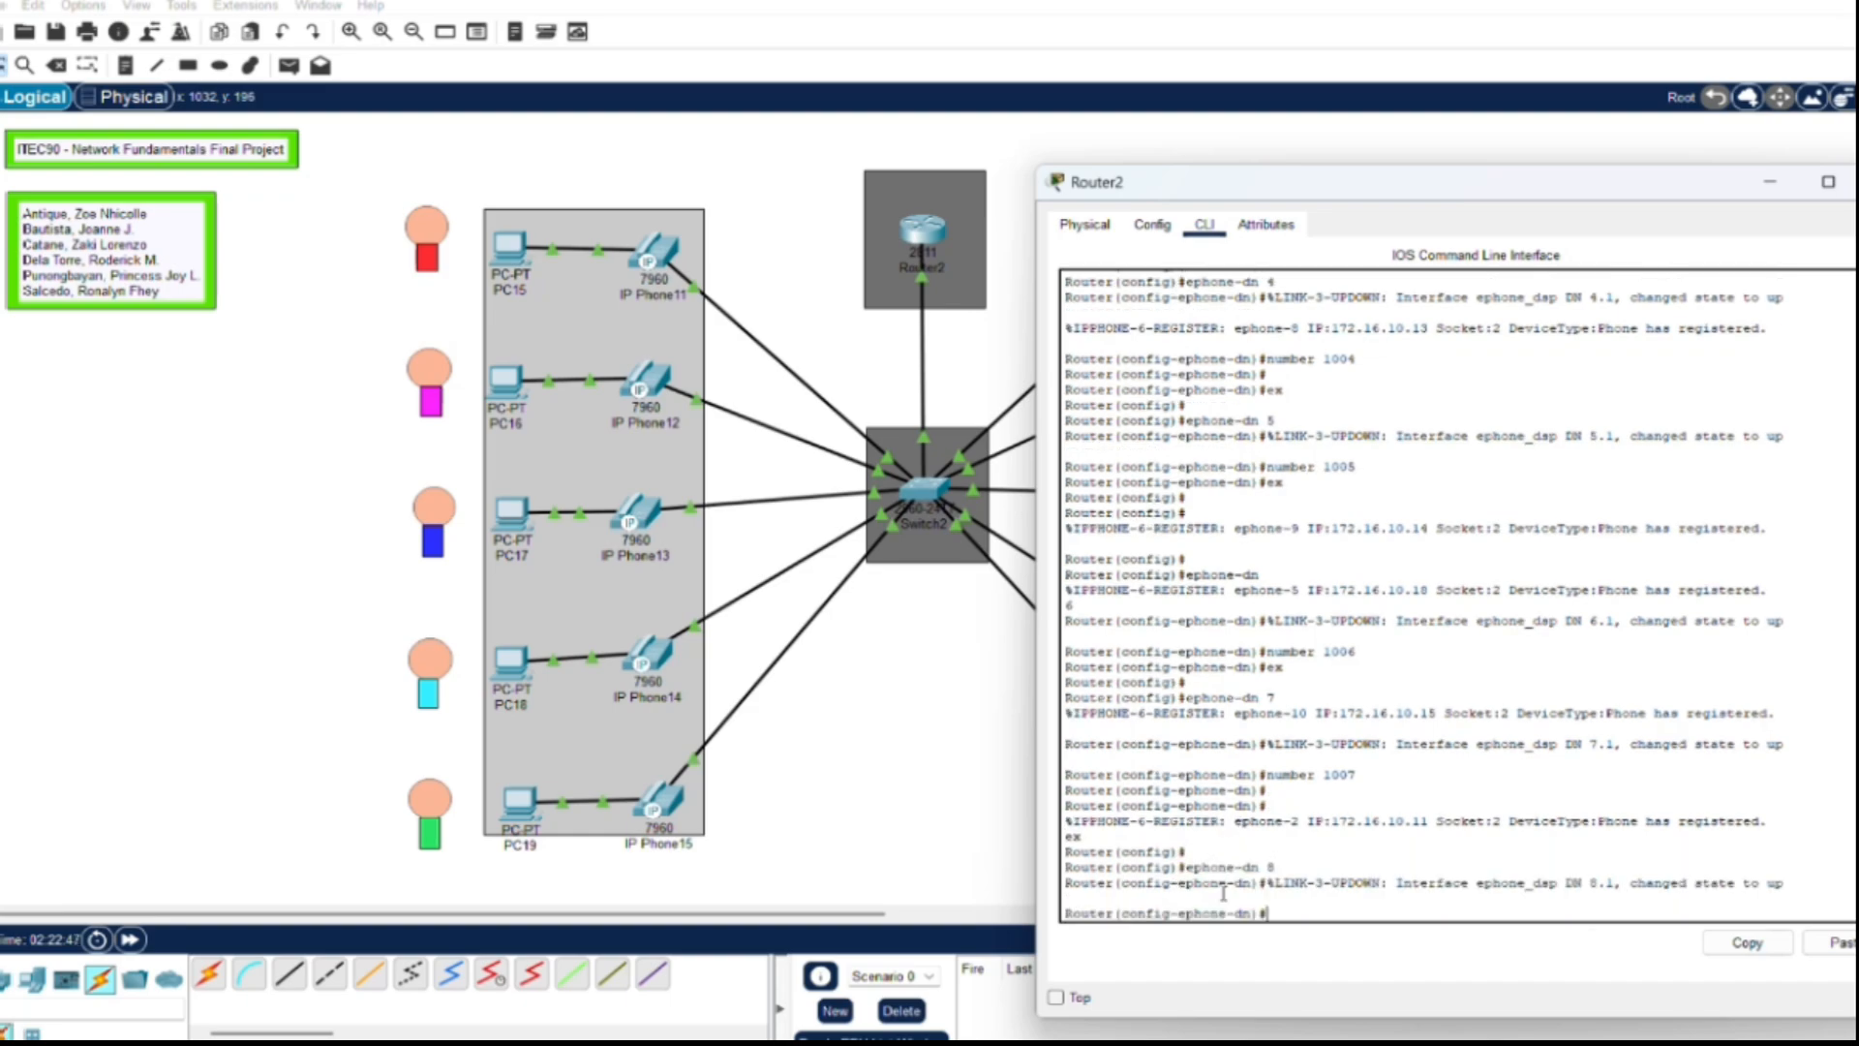
type("n 9 number 1009  ex   ephone-dn 10  number 10010 ")
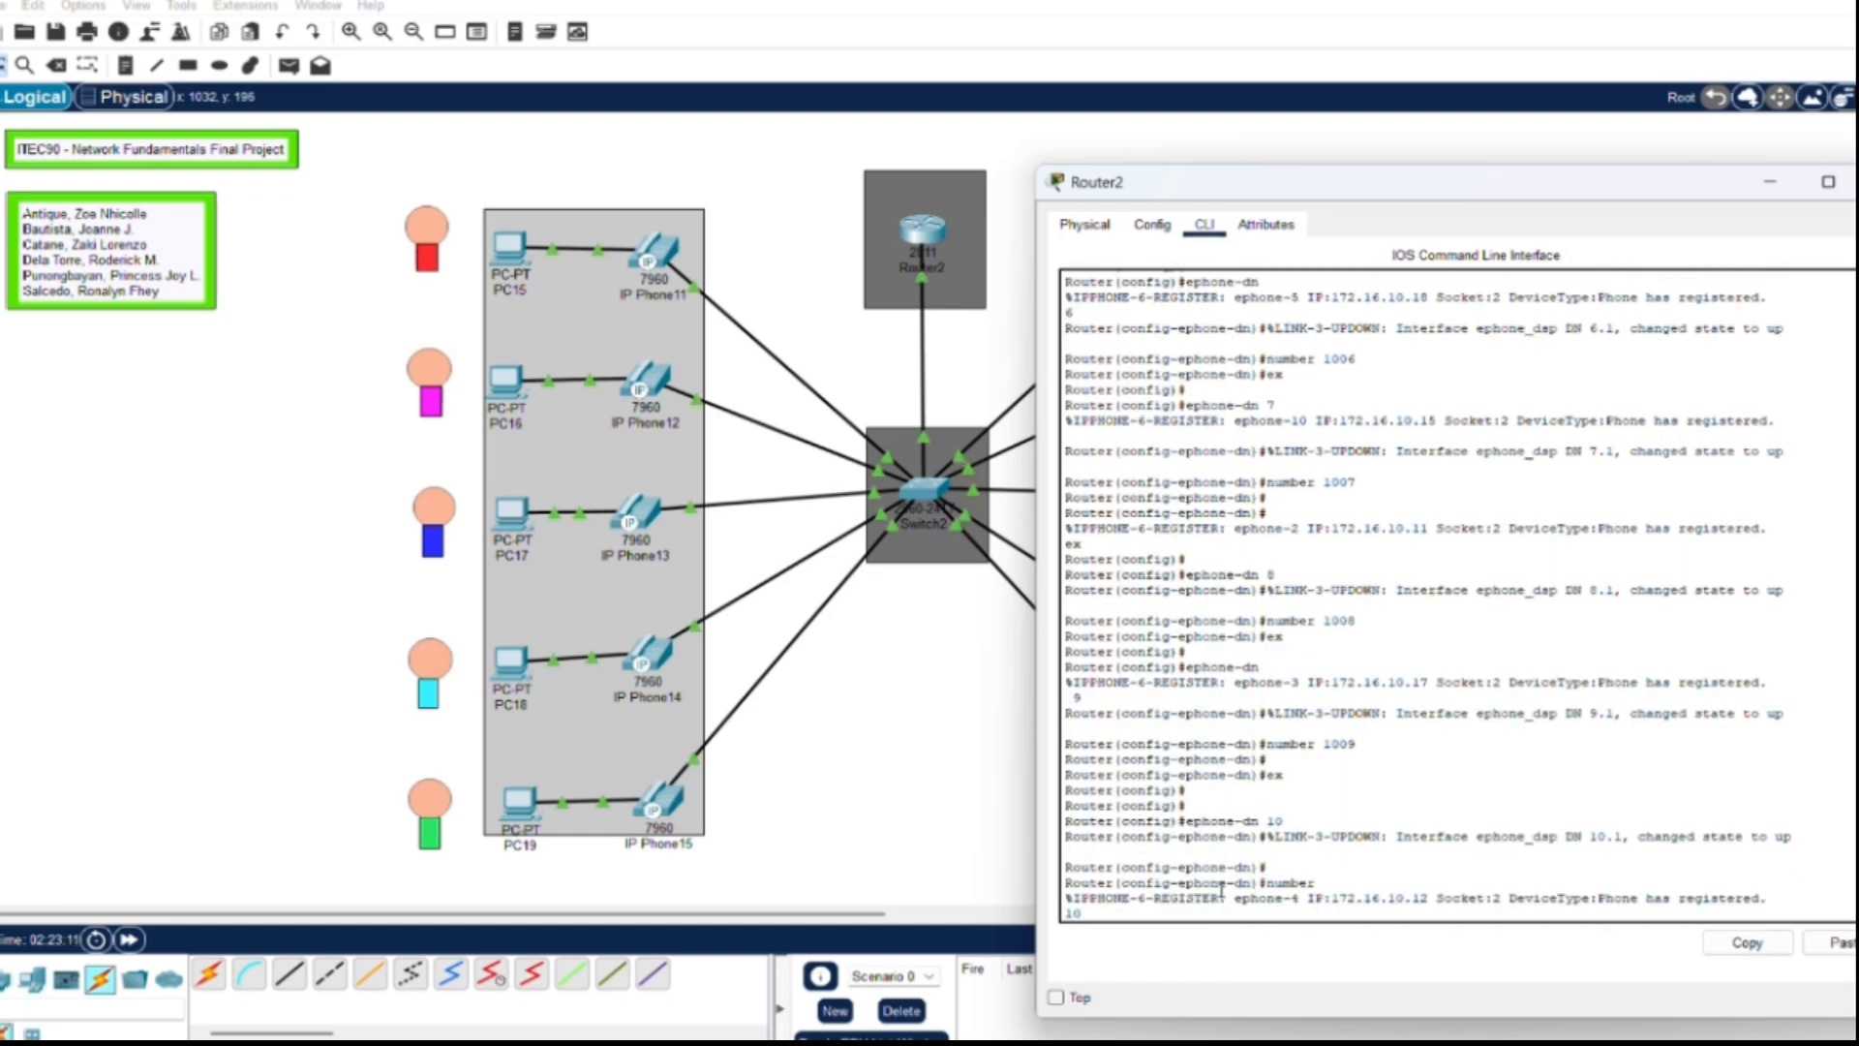
type("ex")
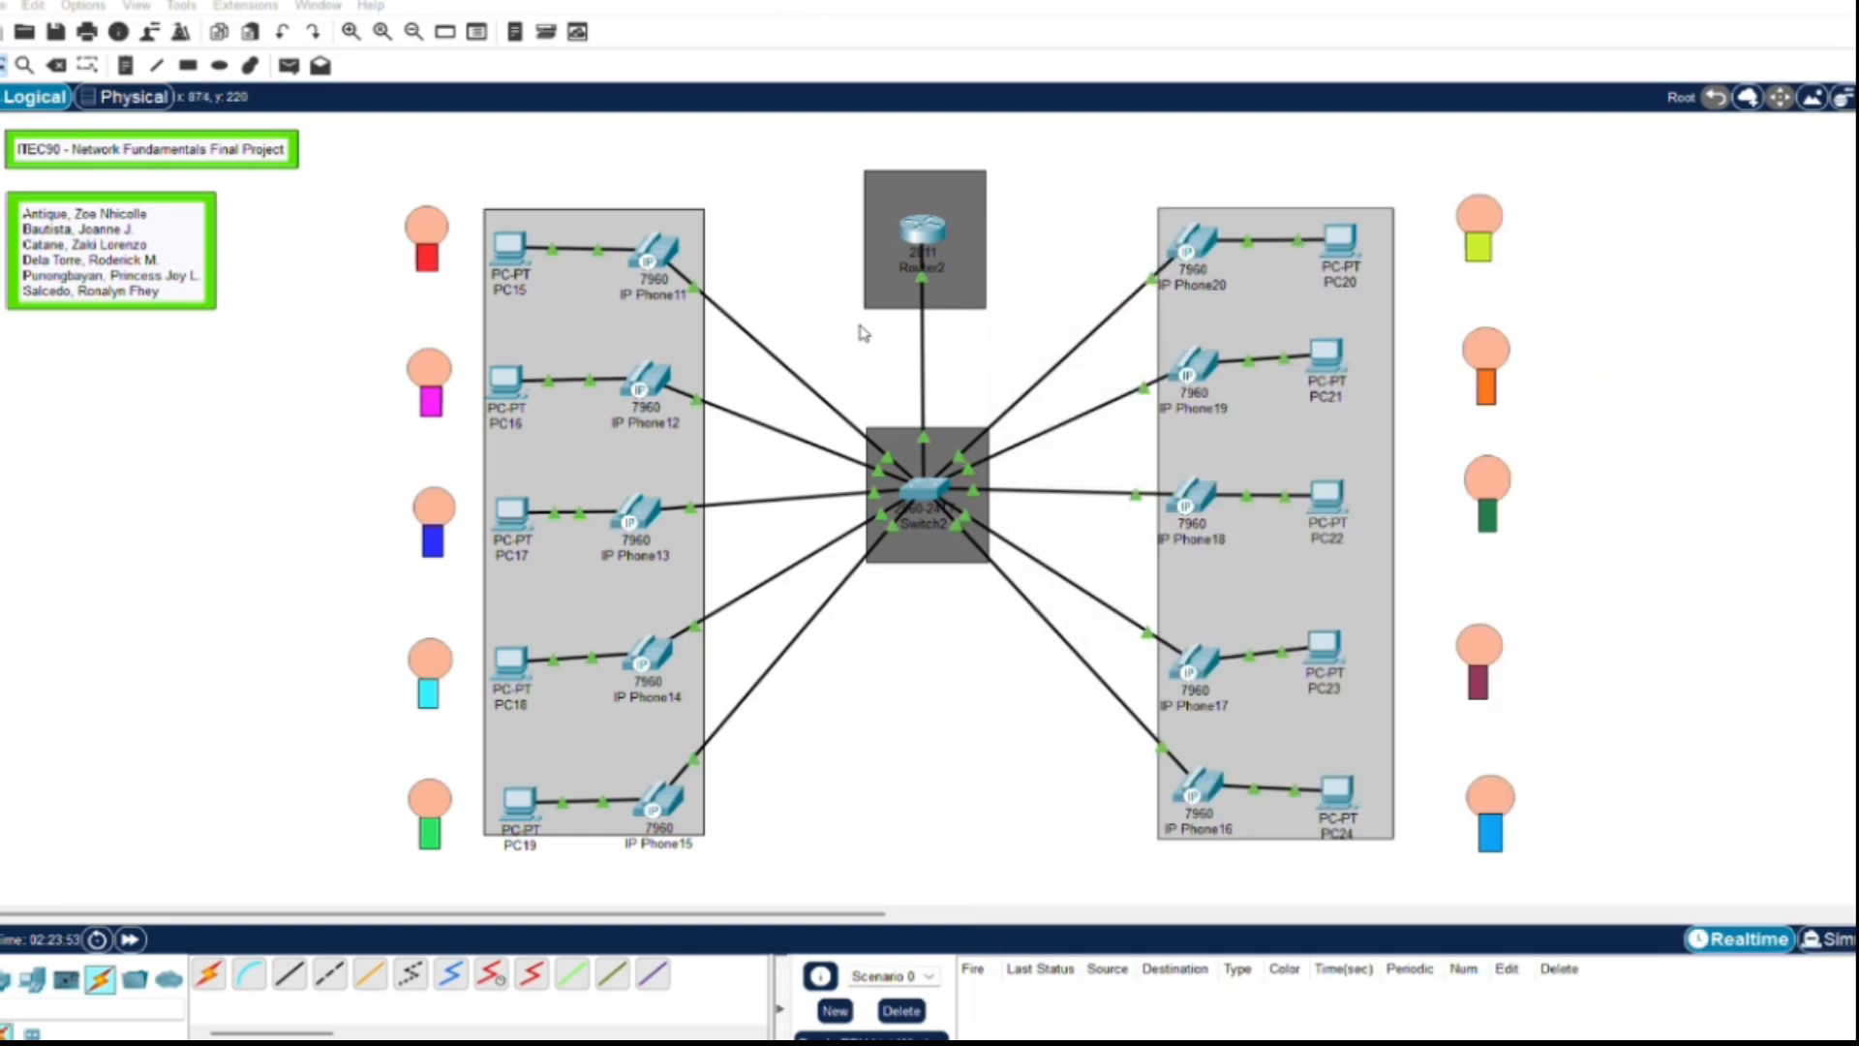
Step: Open IP Phone12's phone interface, dial 1004 and lift the handset to place the call
left_click(663, 383)
left_click(824, 268)
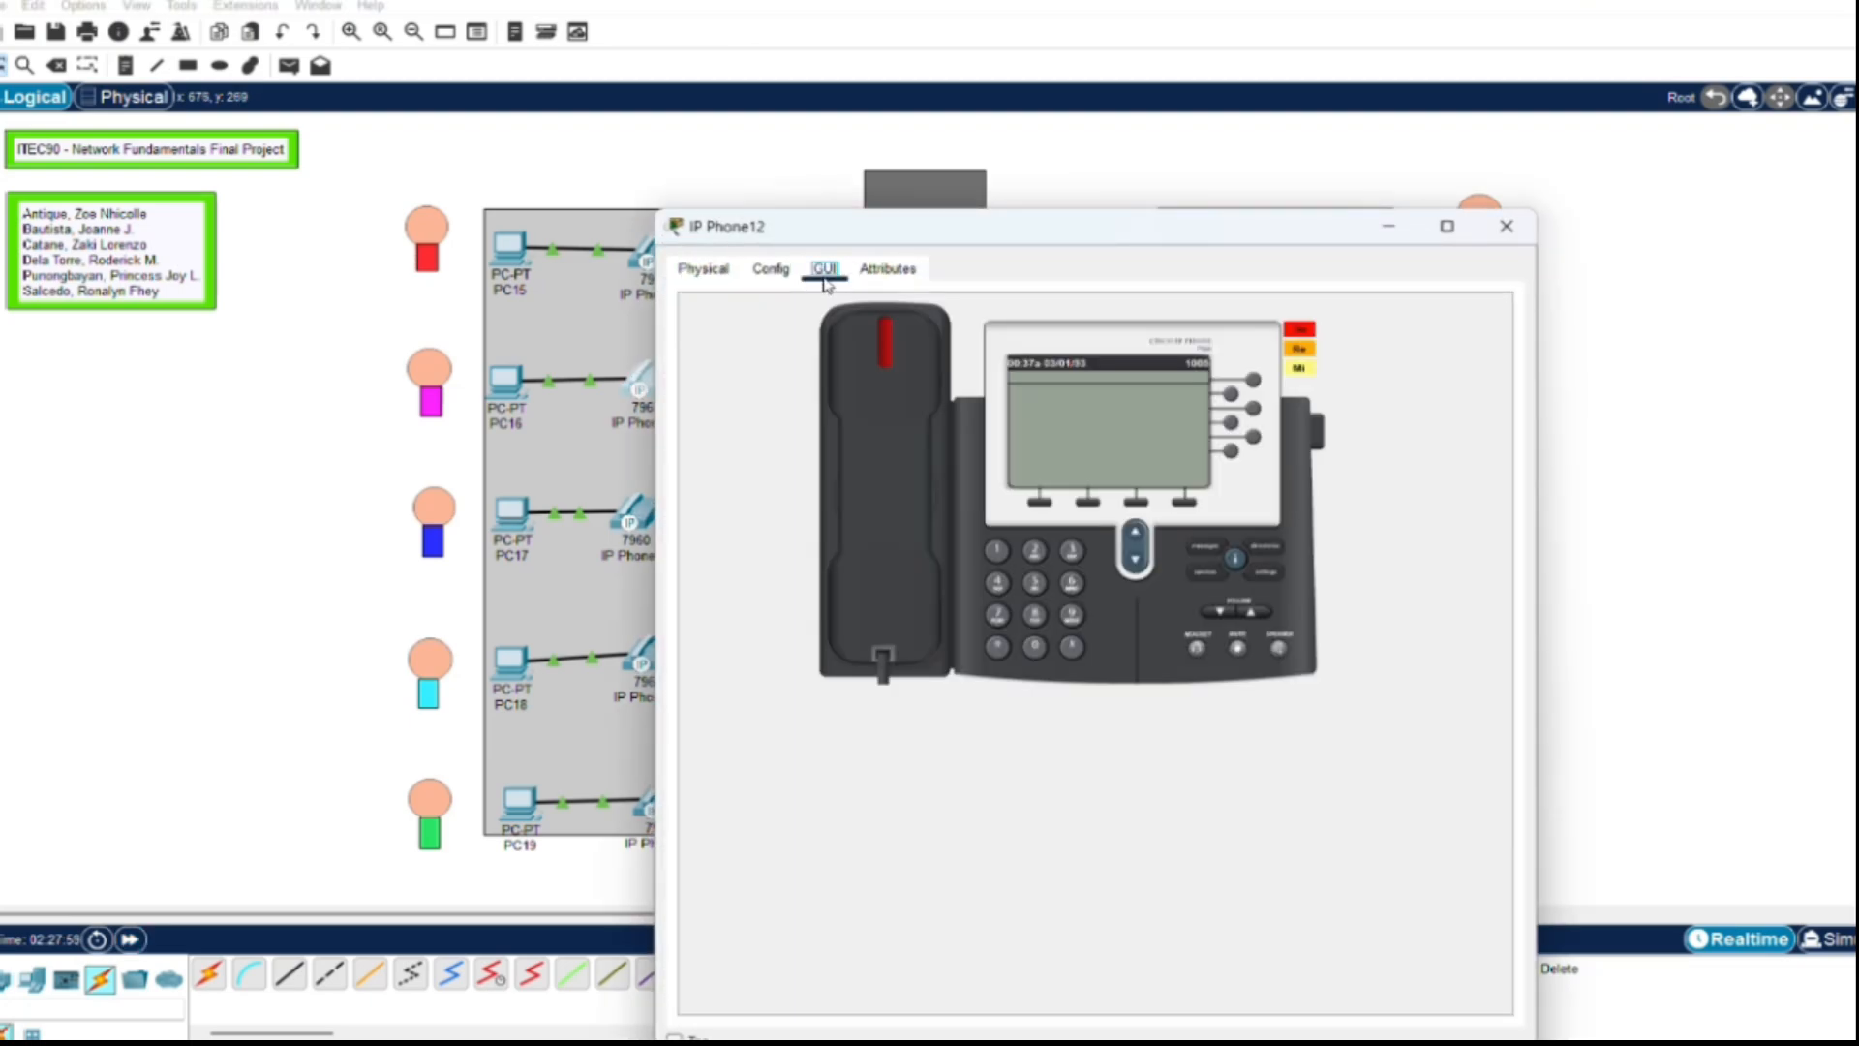
left_click_drag(984, 226, 359, 114)
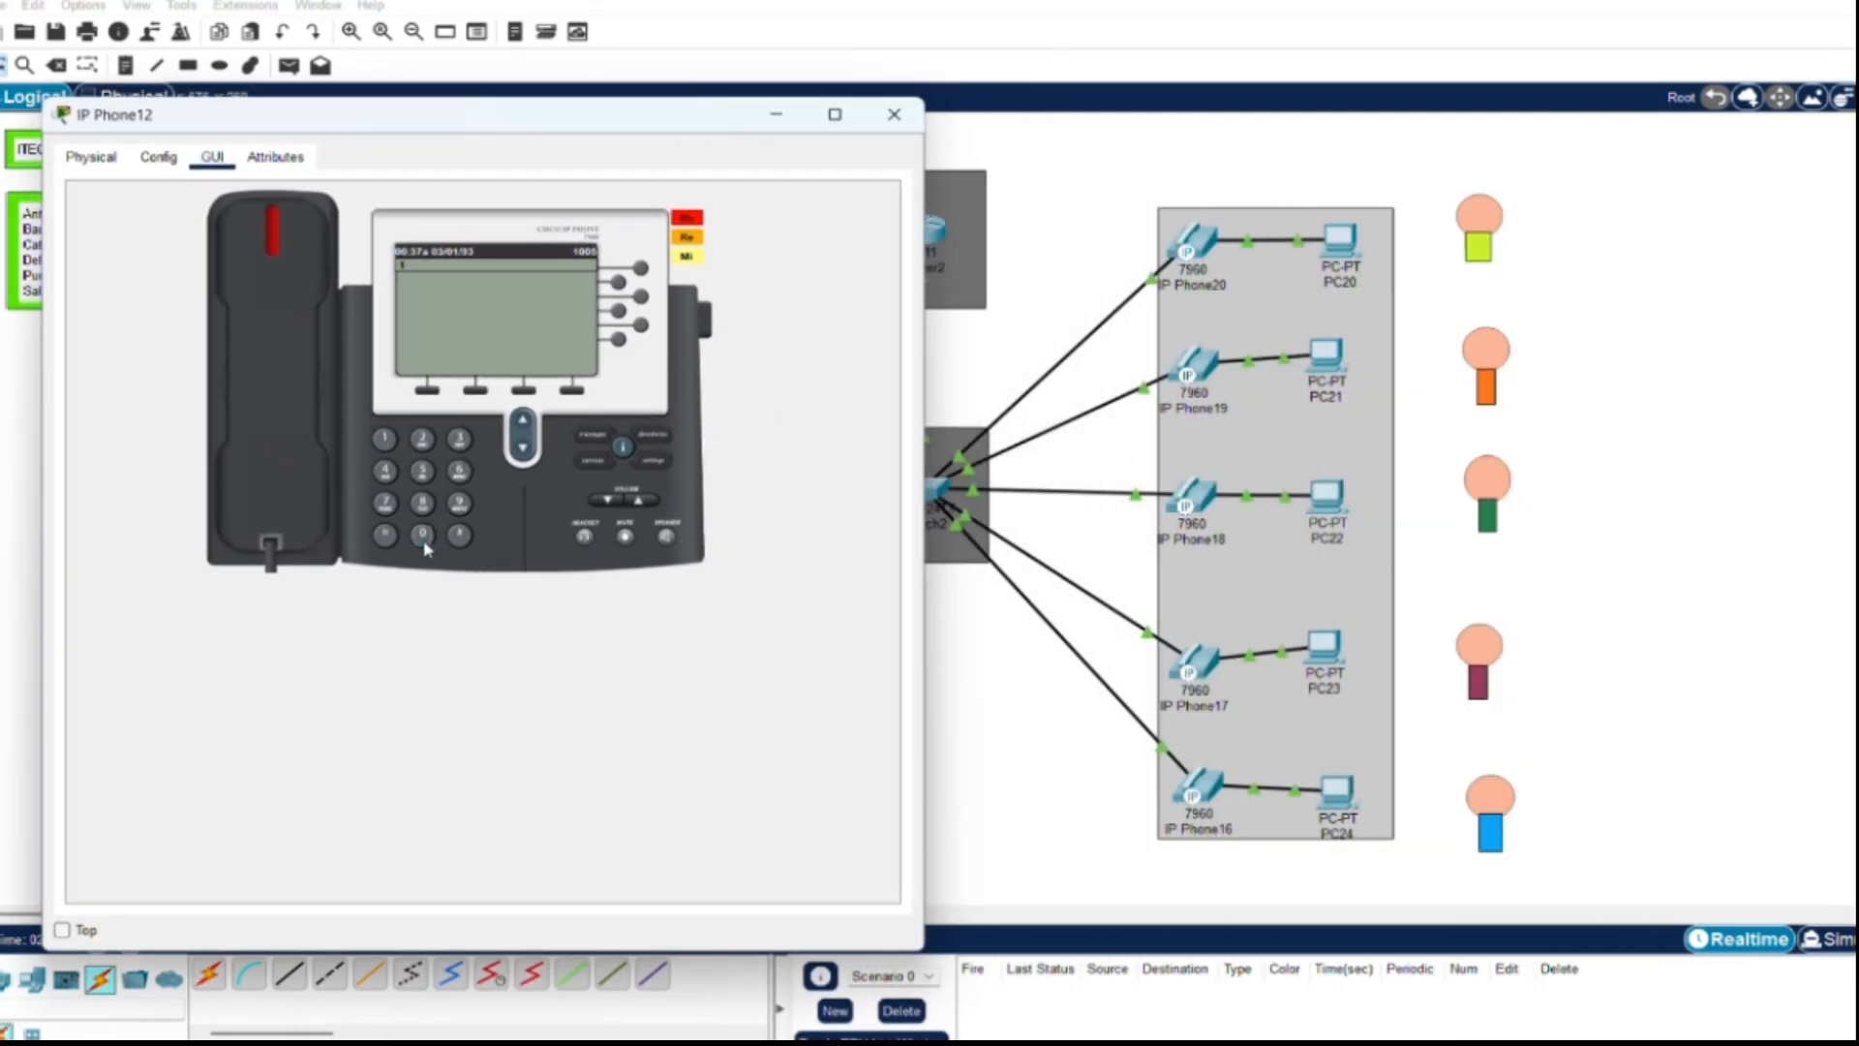
left_click(422, 534)
left_click(422, 534)
left_click(385, 470)
left_click(298, 429)
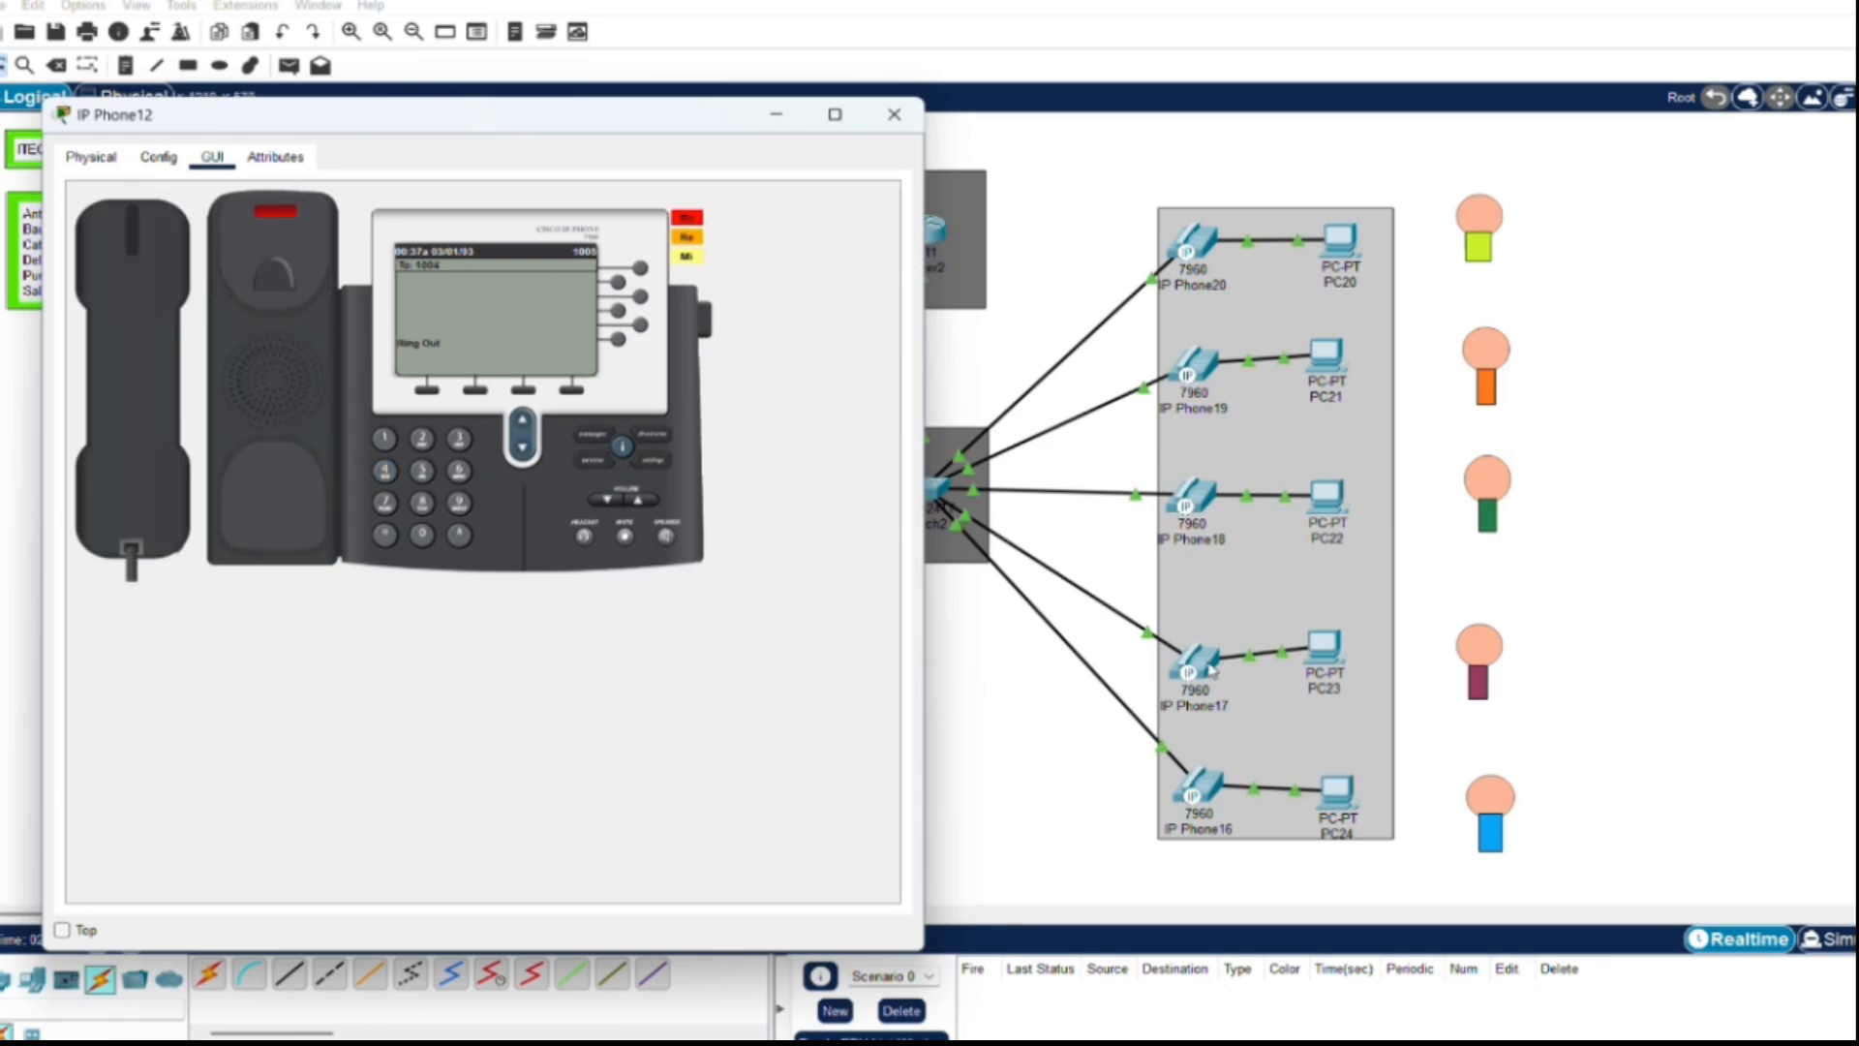
Step: Show IP Phone18's phone interface beside IP Phone12 and answer the incoming call by lifting its handset
left_click(1116, 544)
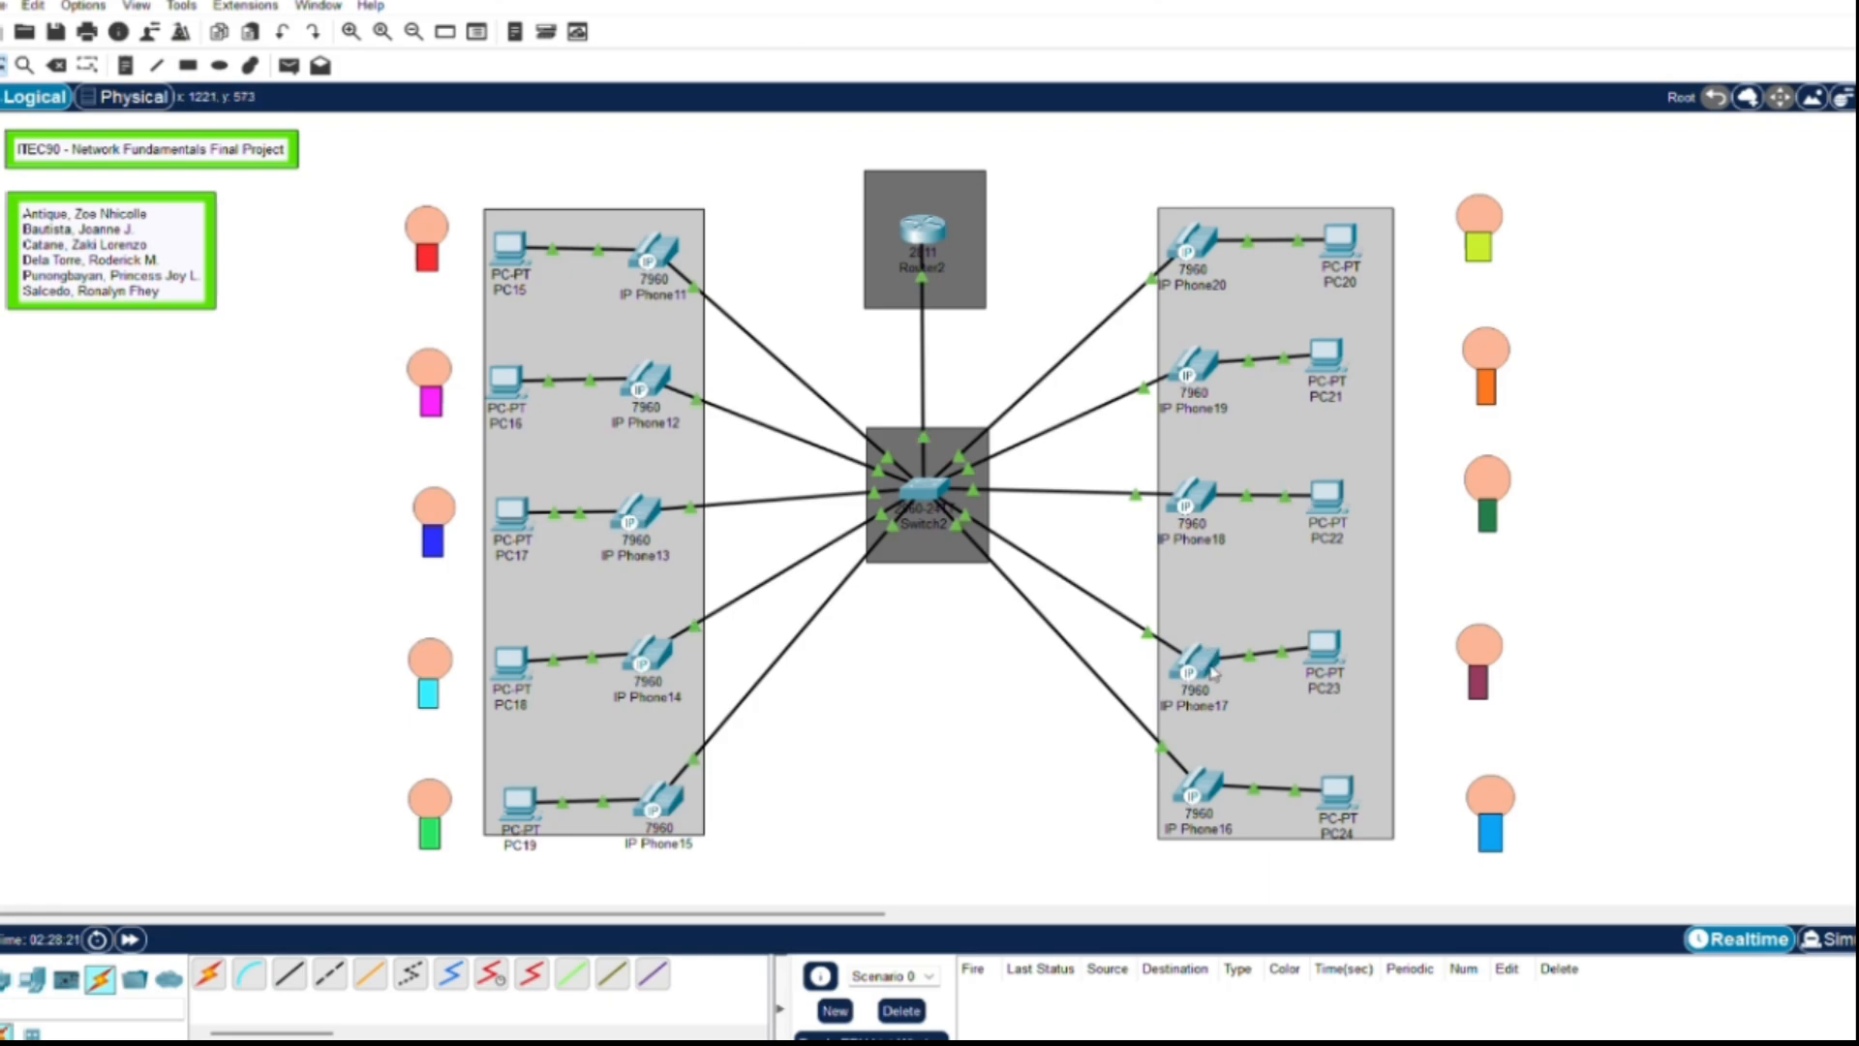
left_click(1212, 499)
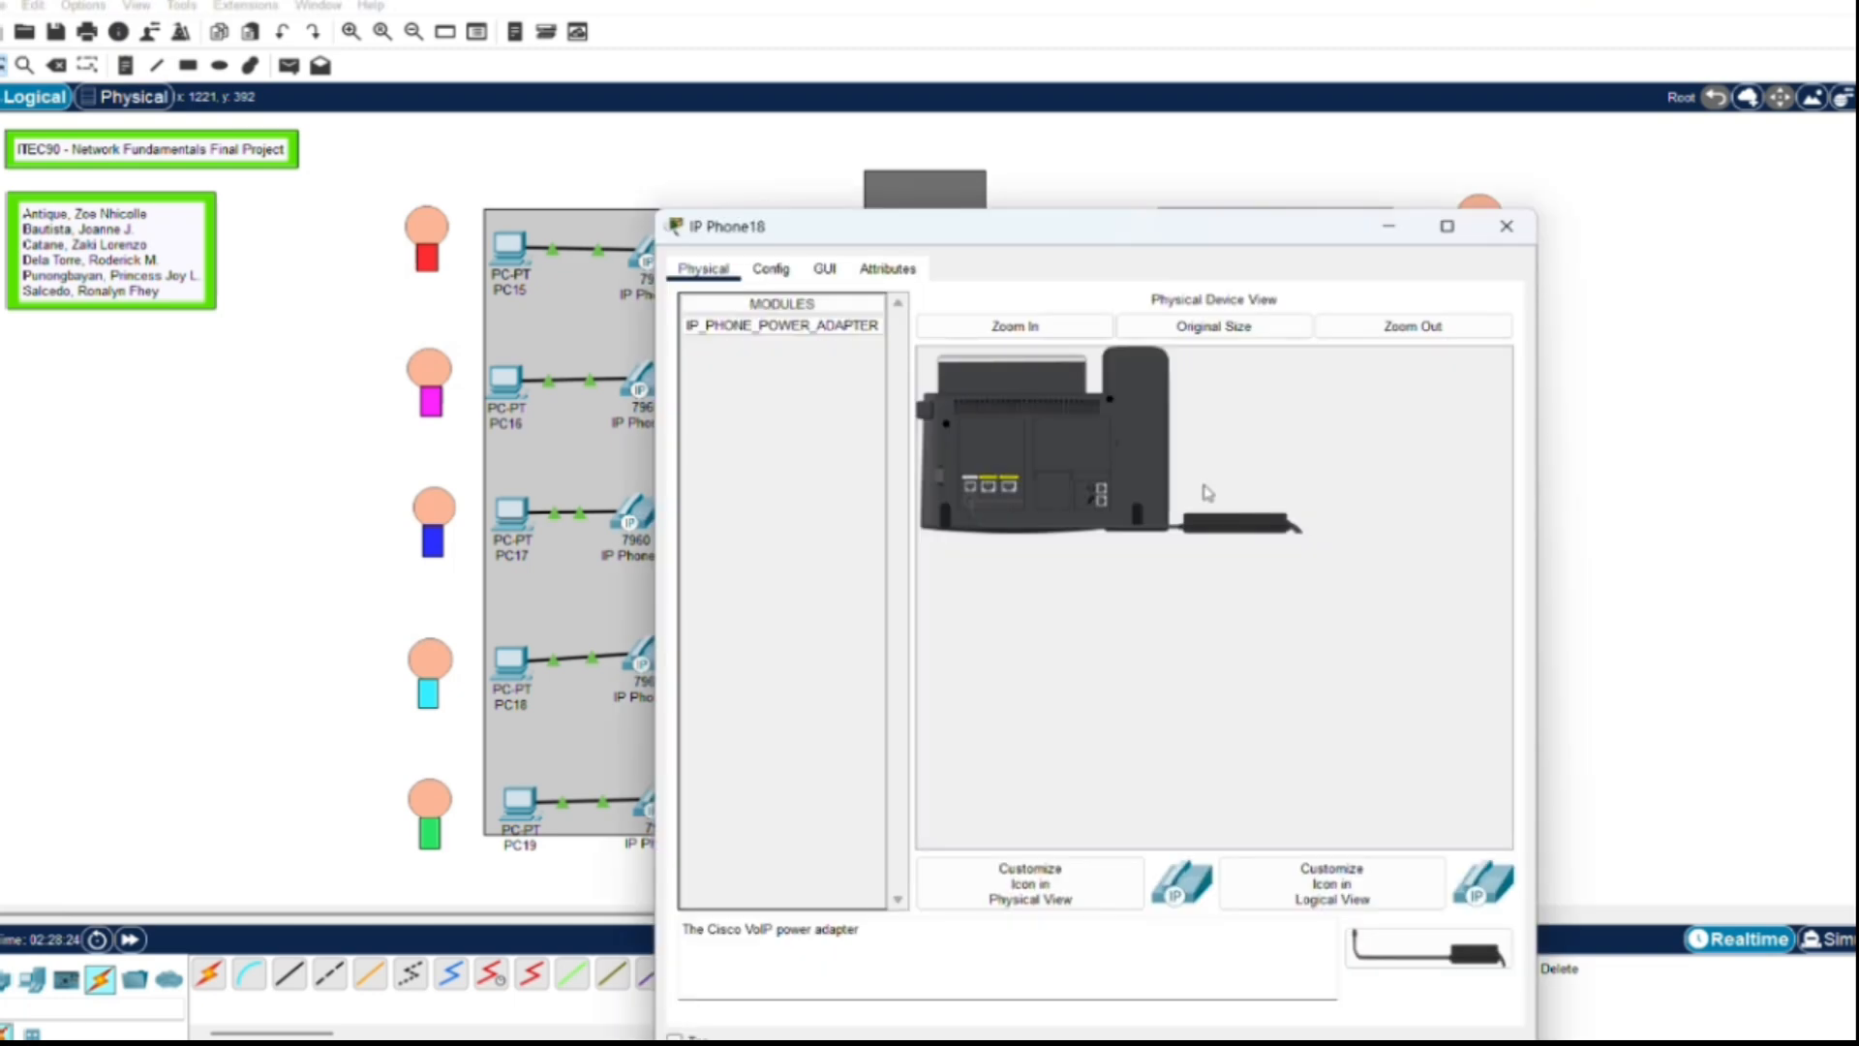
left_click(833, 263)
left_click_drag(902, 228, 1202, 125)
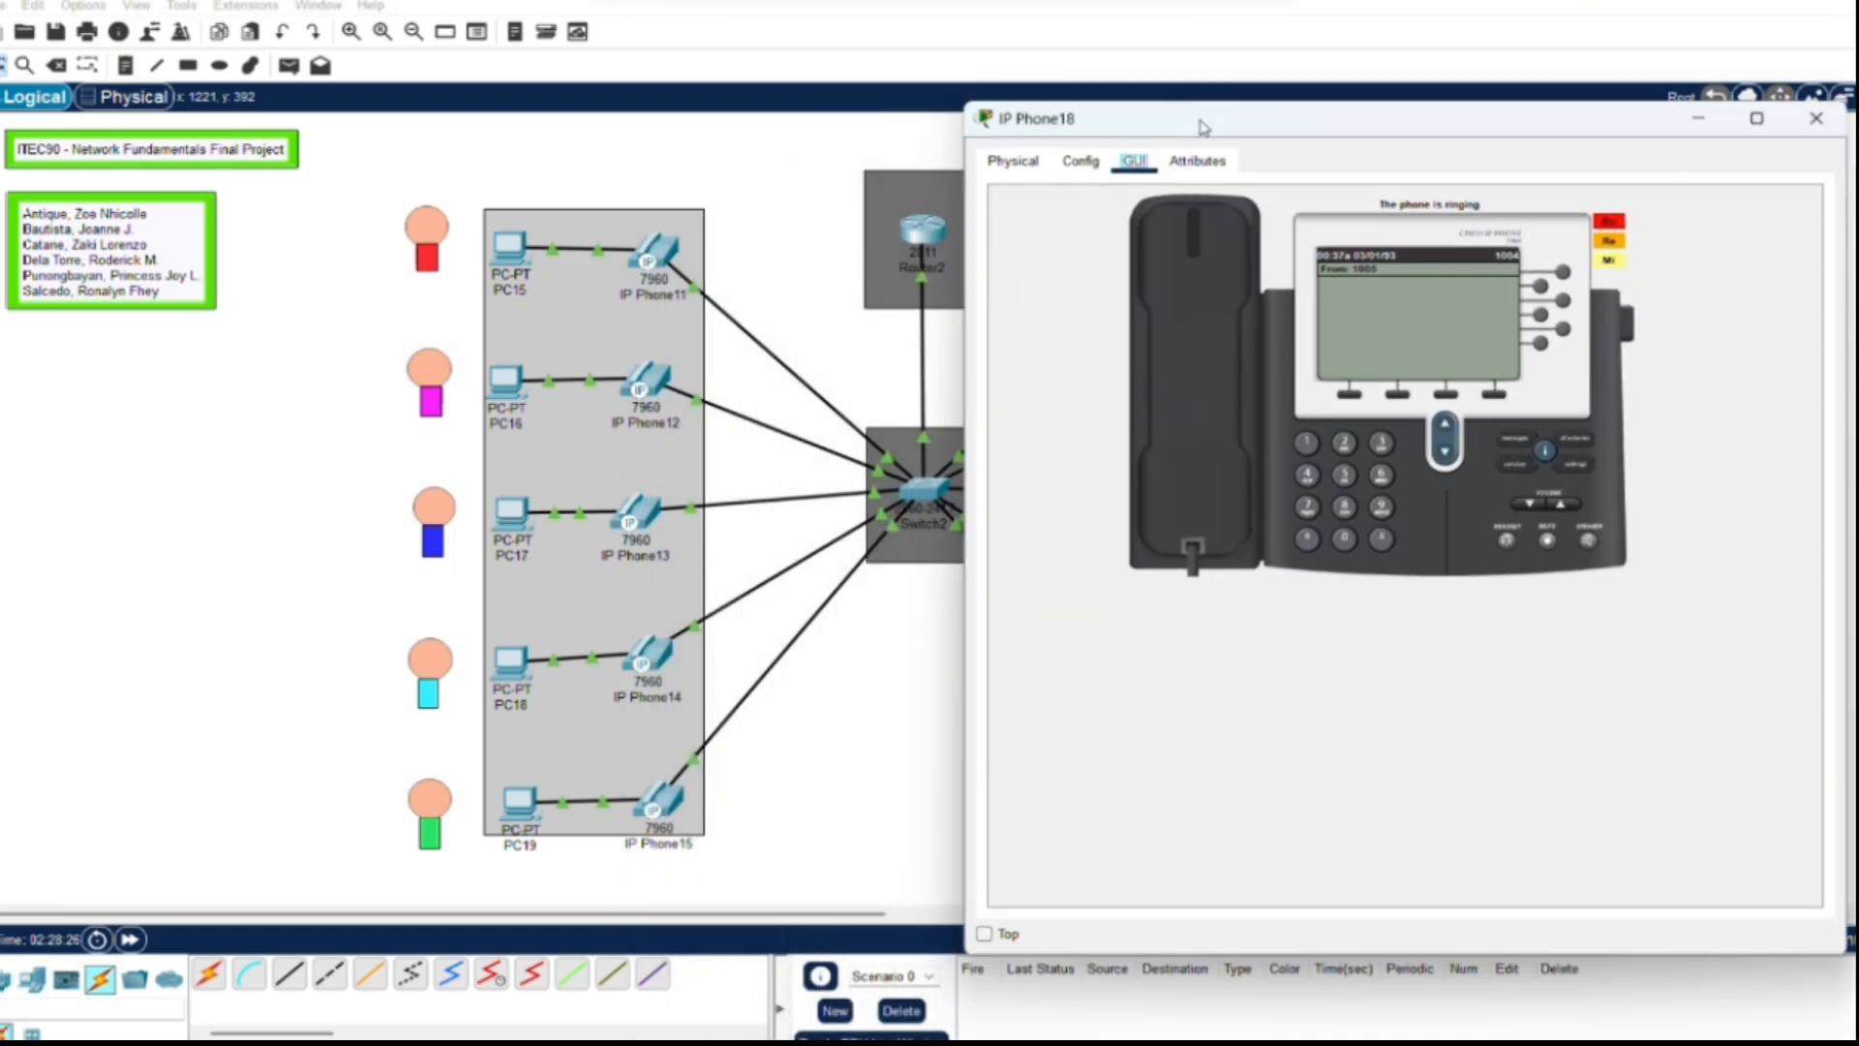
mouse_move(1244, 1036)
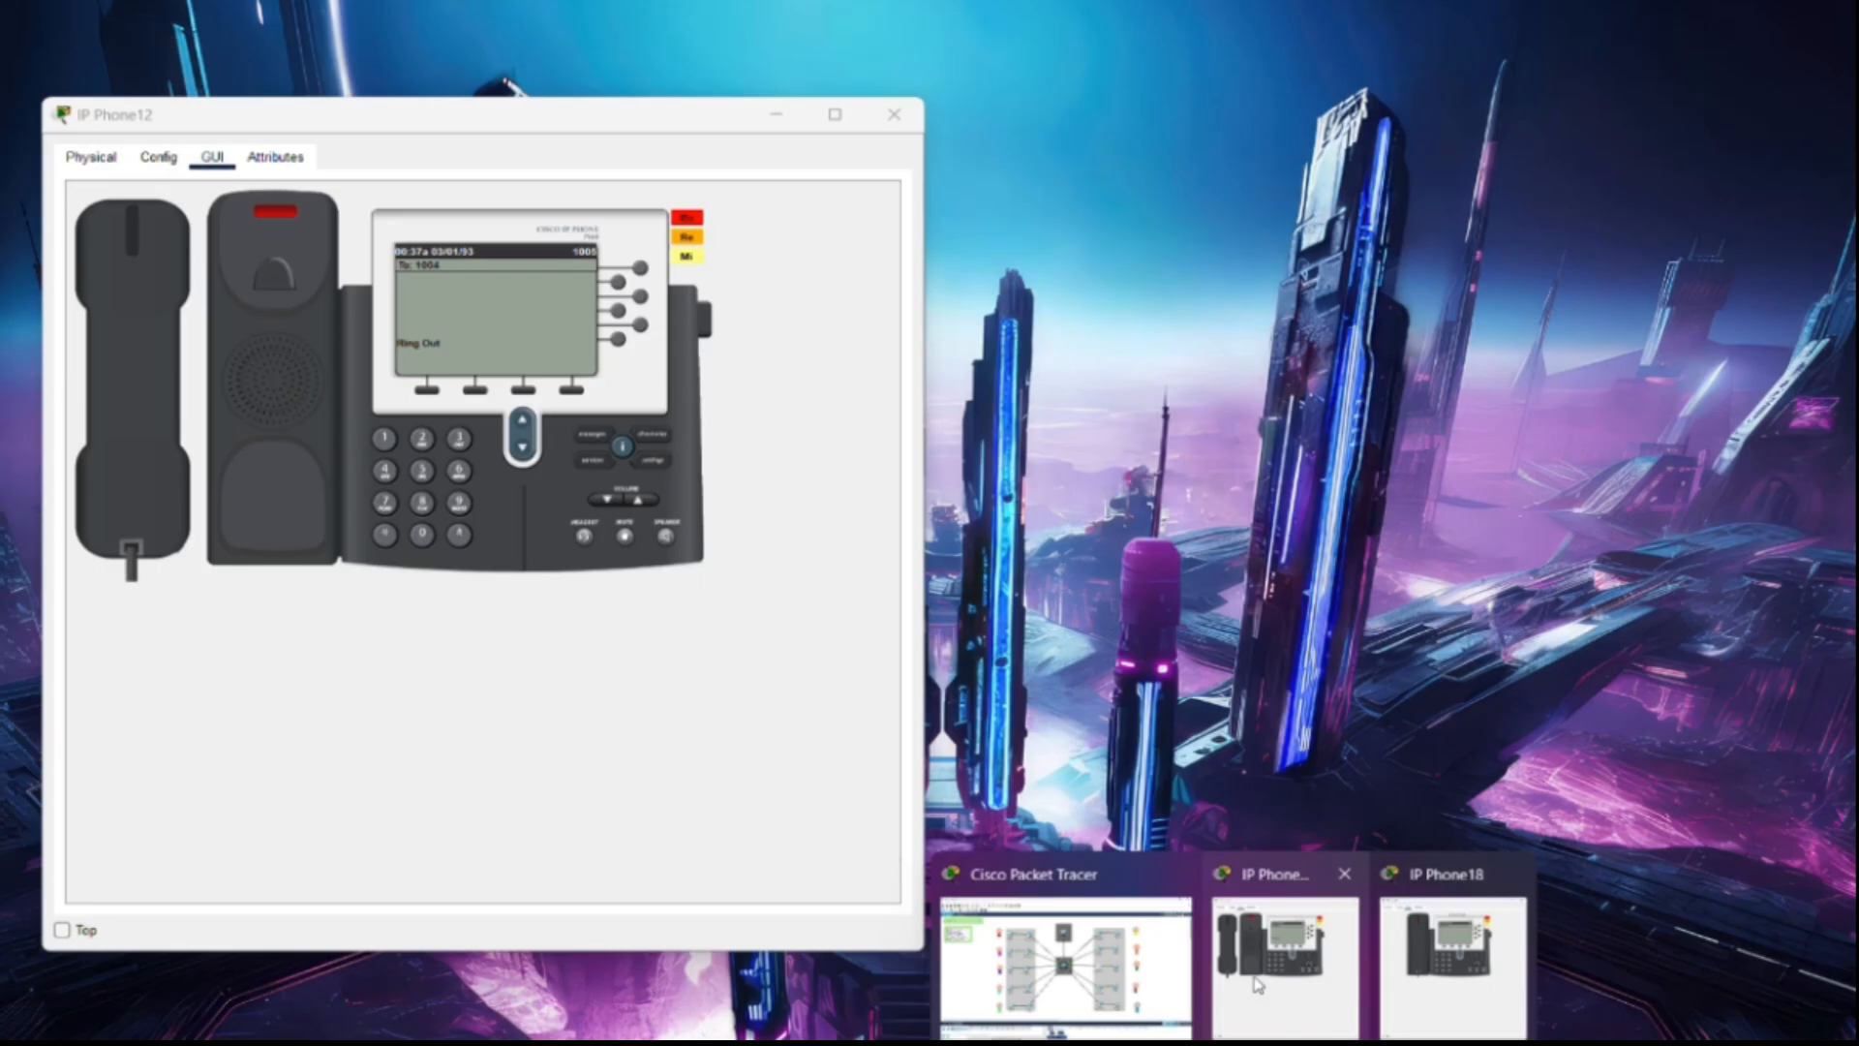
left_click(1257, 978)
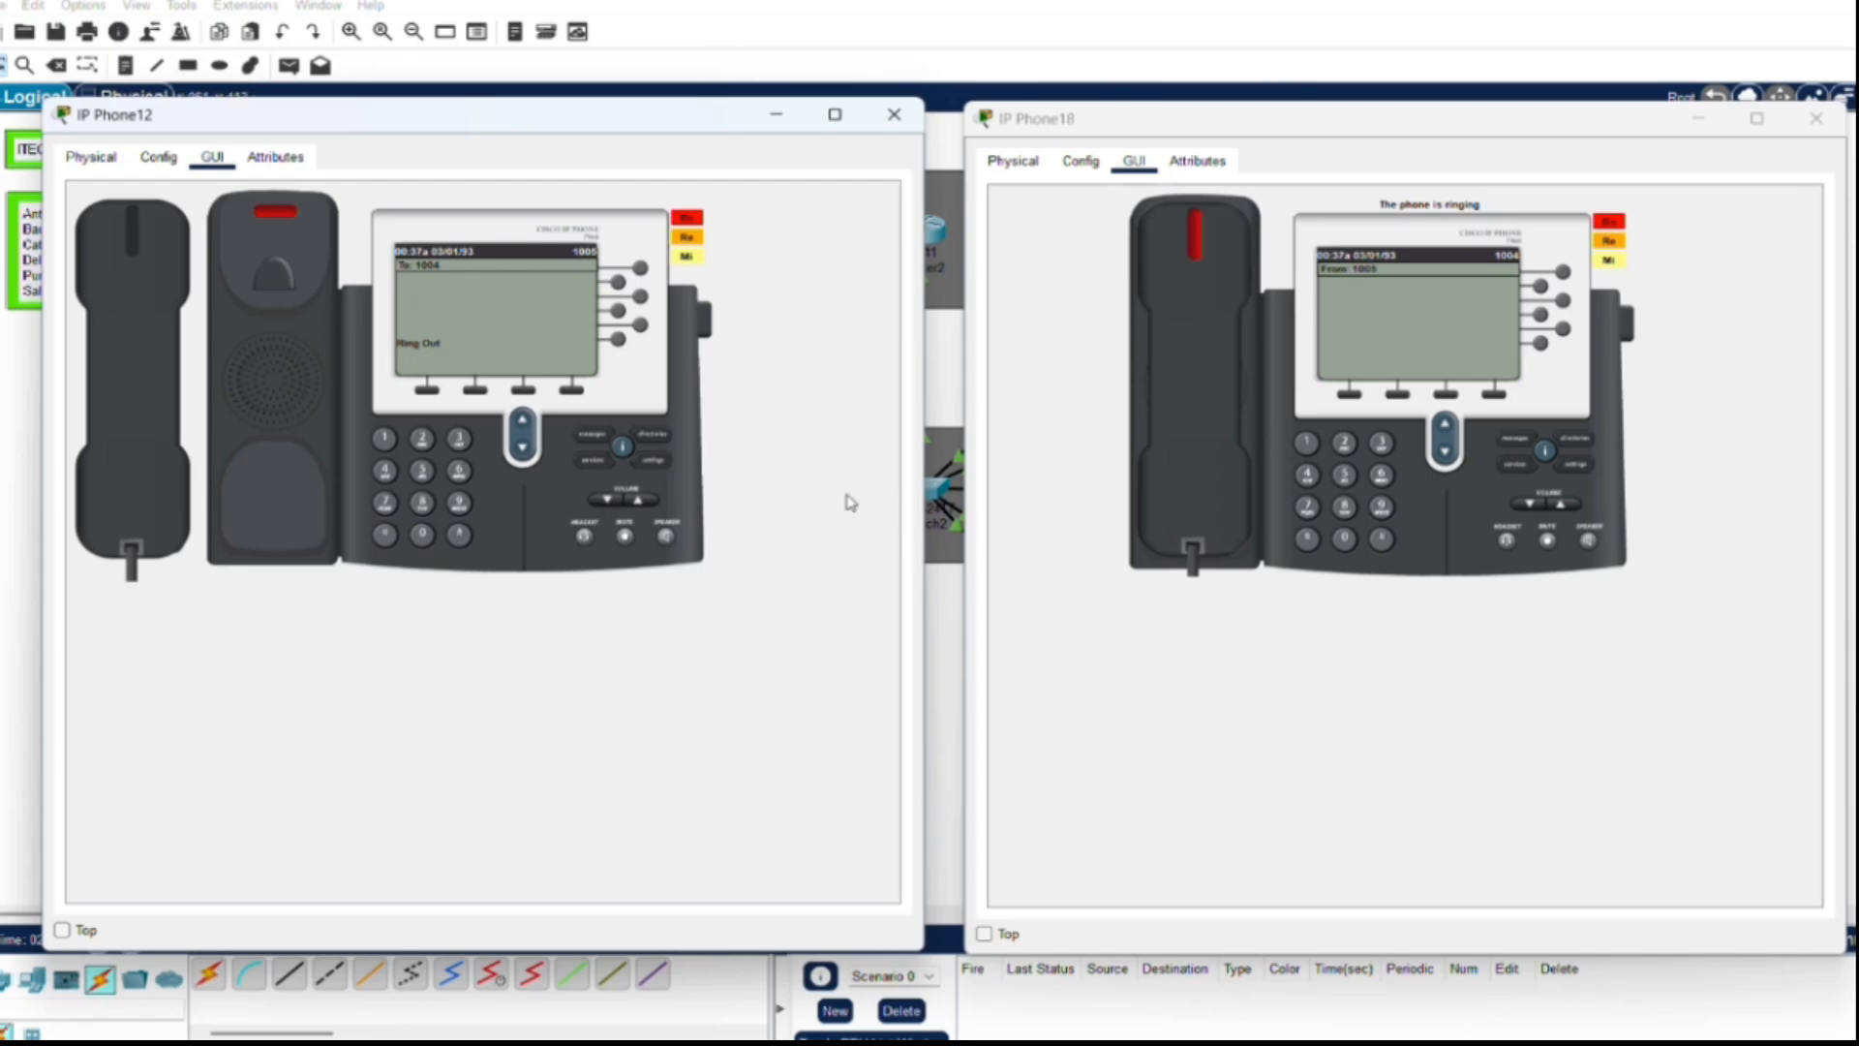
left_click(1190, 369)
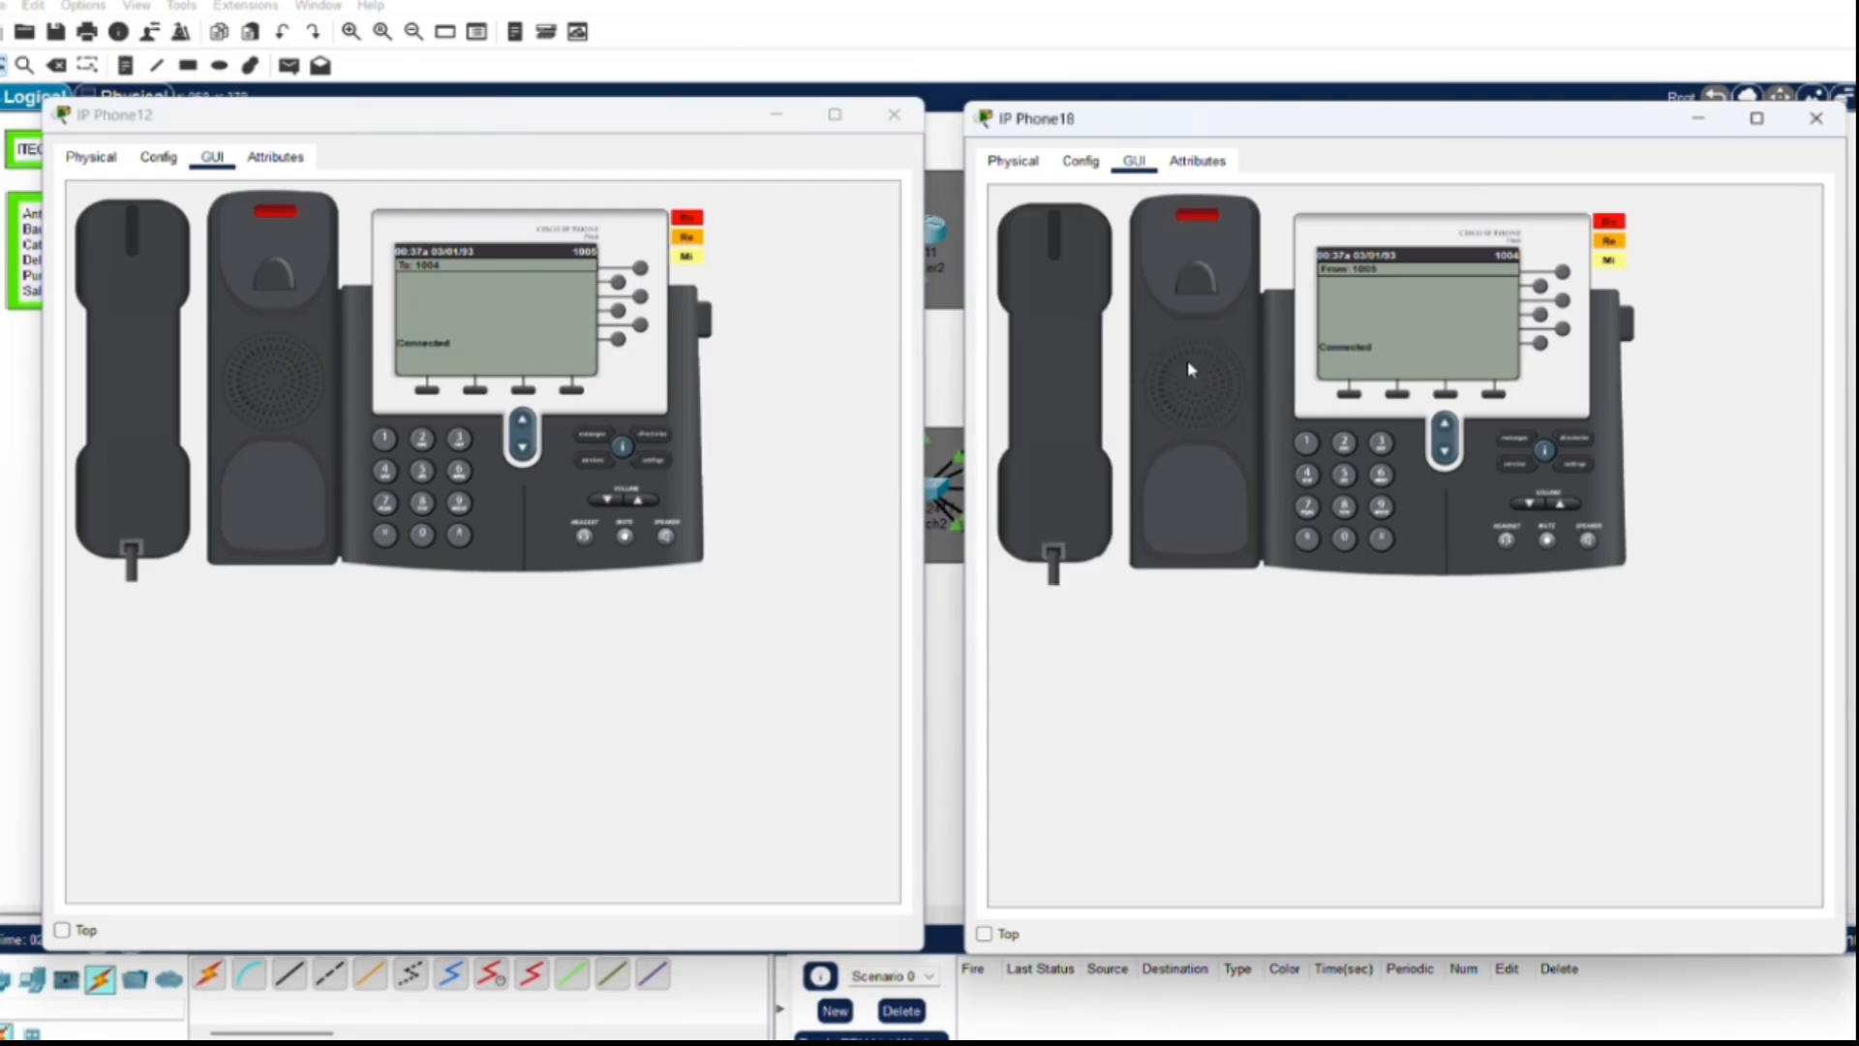
Step: Hang up the call on IP Phone18 and close the IP Phone18 and IP Phone12 windows
left_click(1087, 393)
left_click(1816, 118)
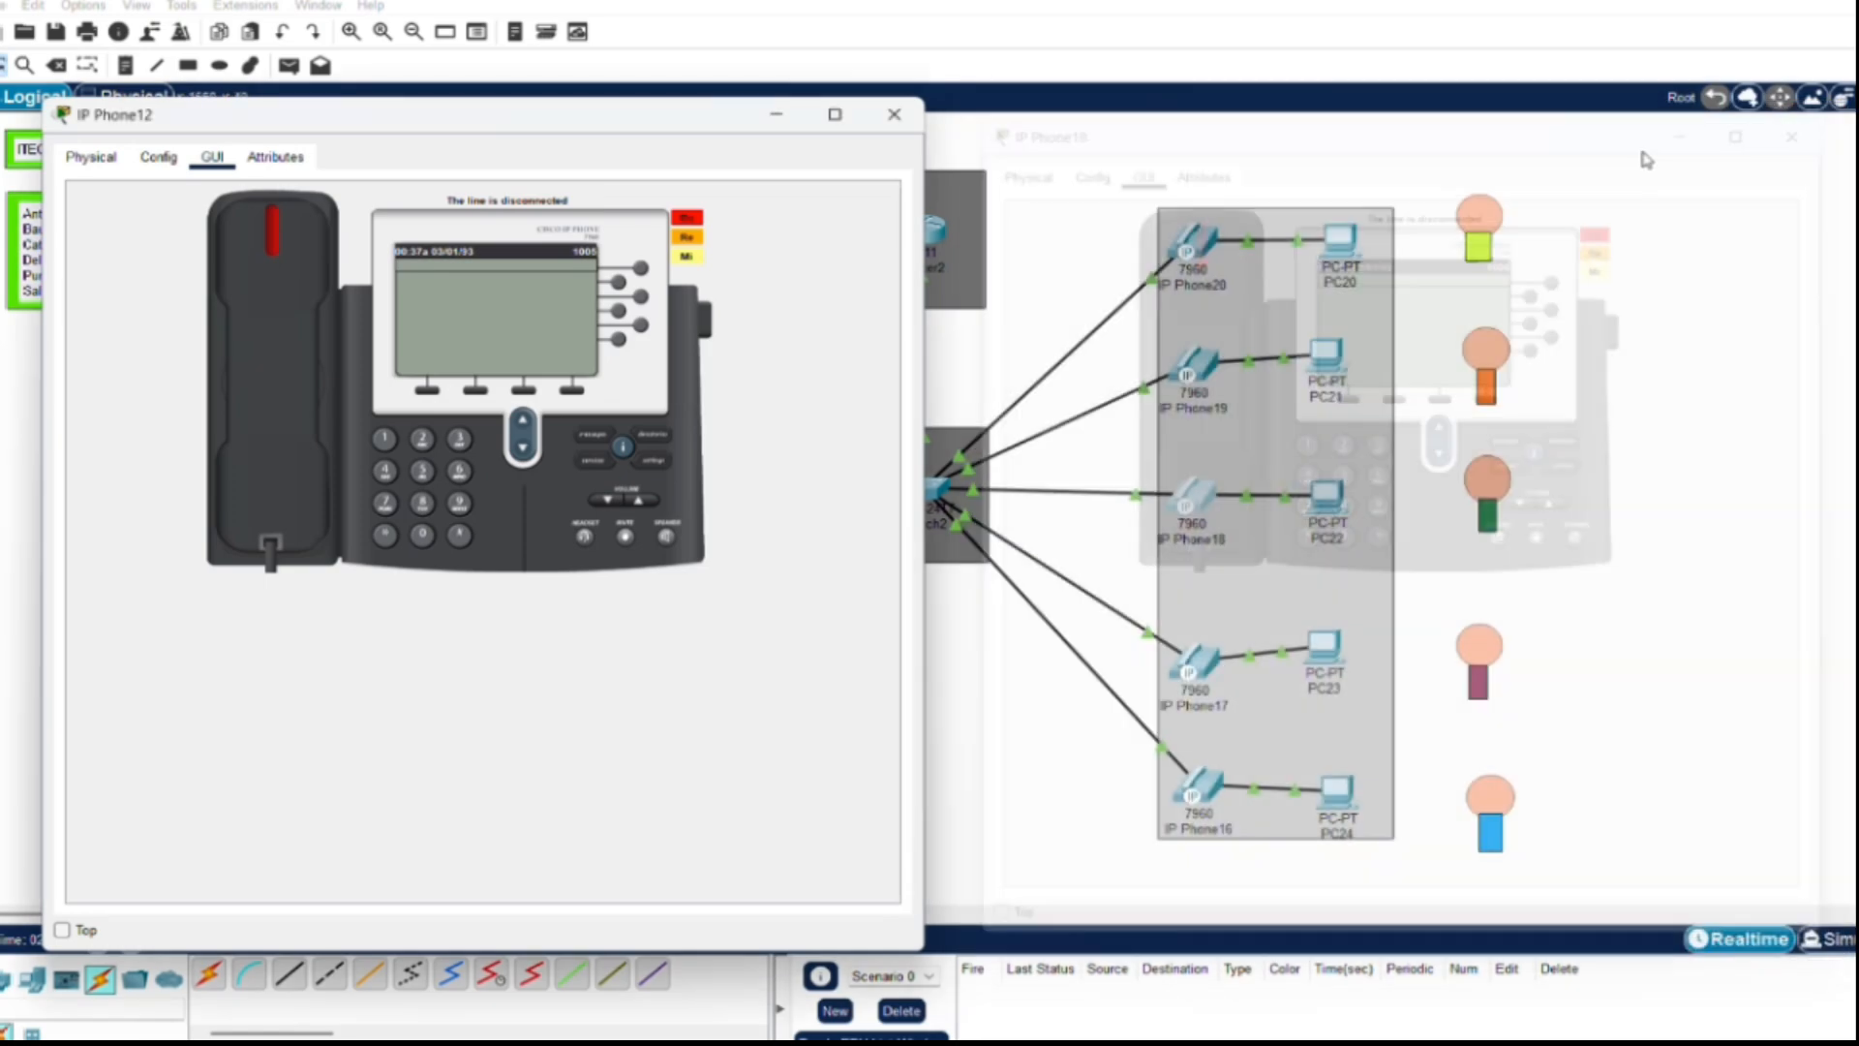
left_click(893, 114)
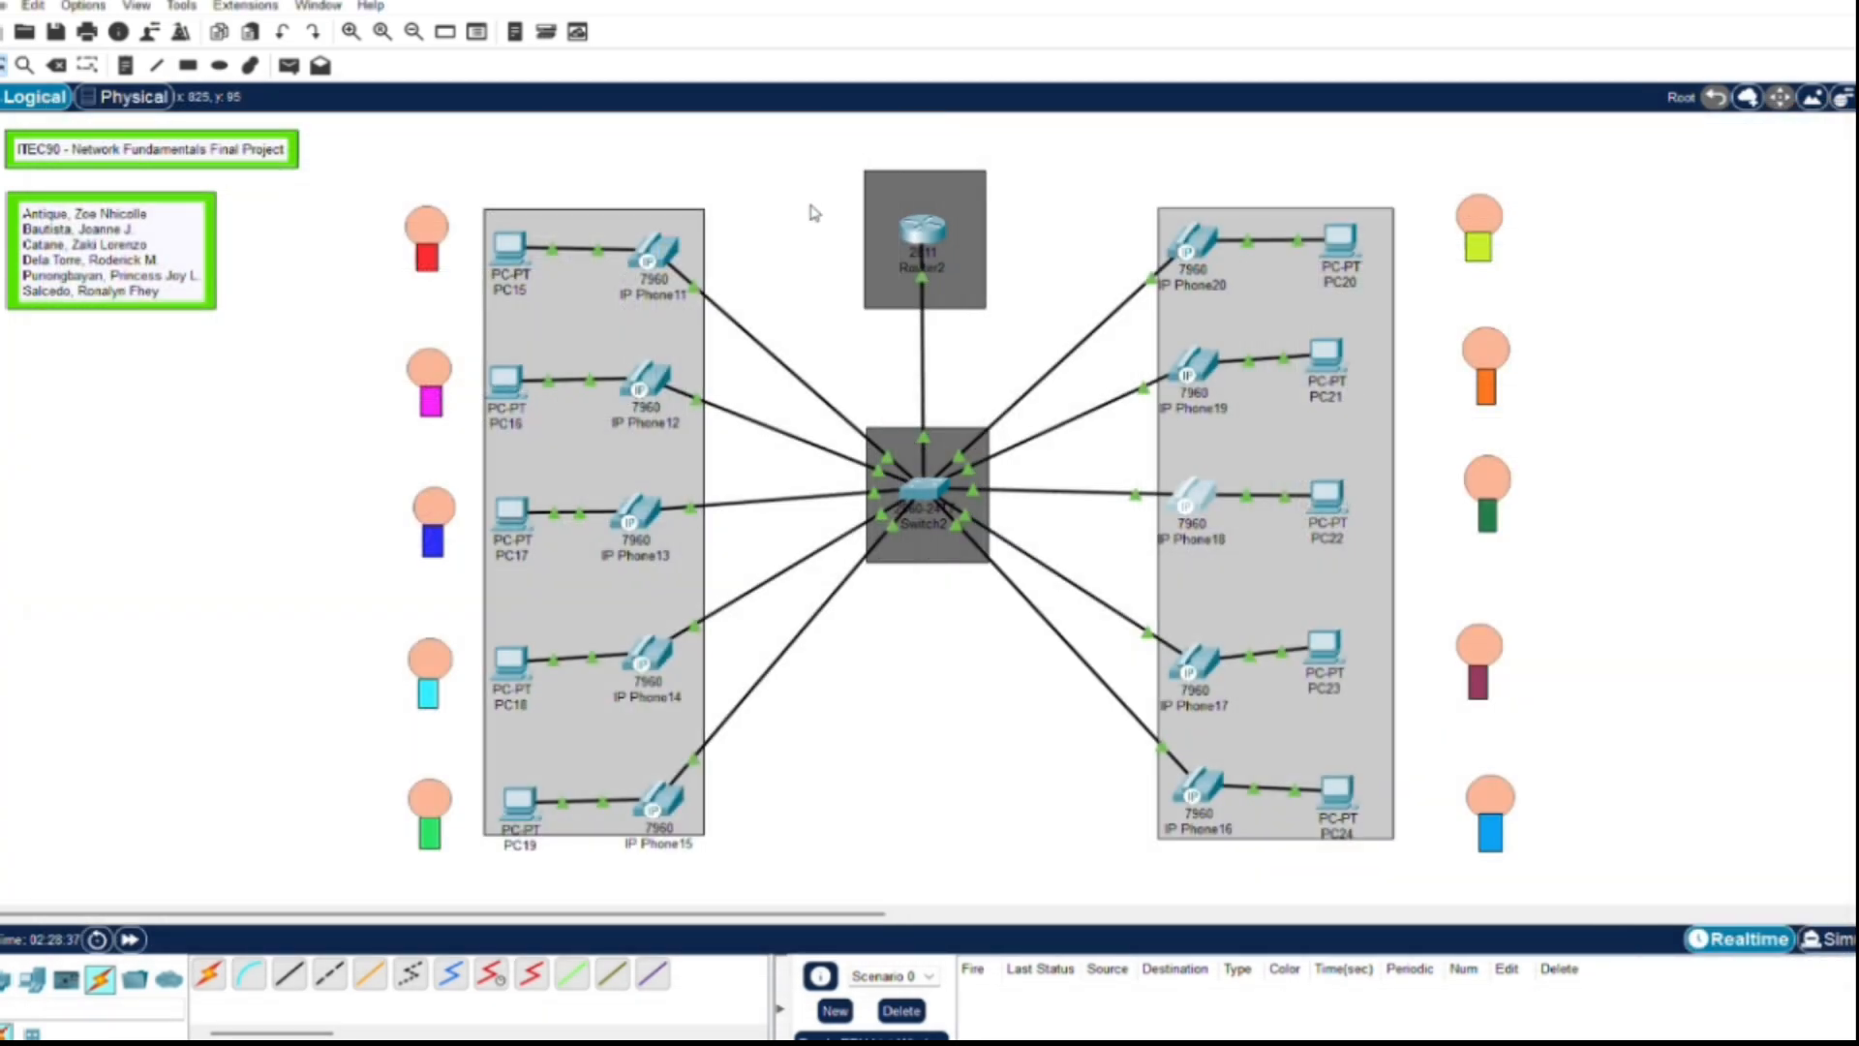
Step: Call 1006 from IP Phone11's phone interface with the handset lifted and move its window aside
left_click(678, 253)
left_click(824, 268)
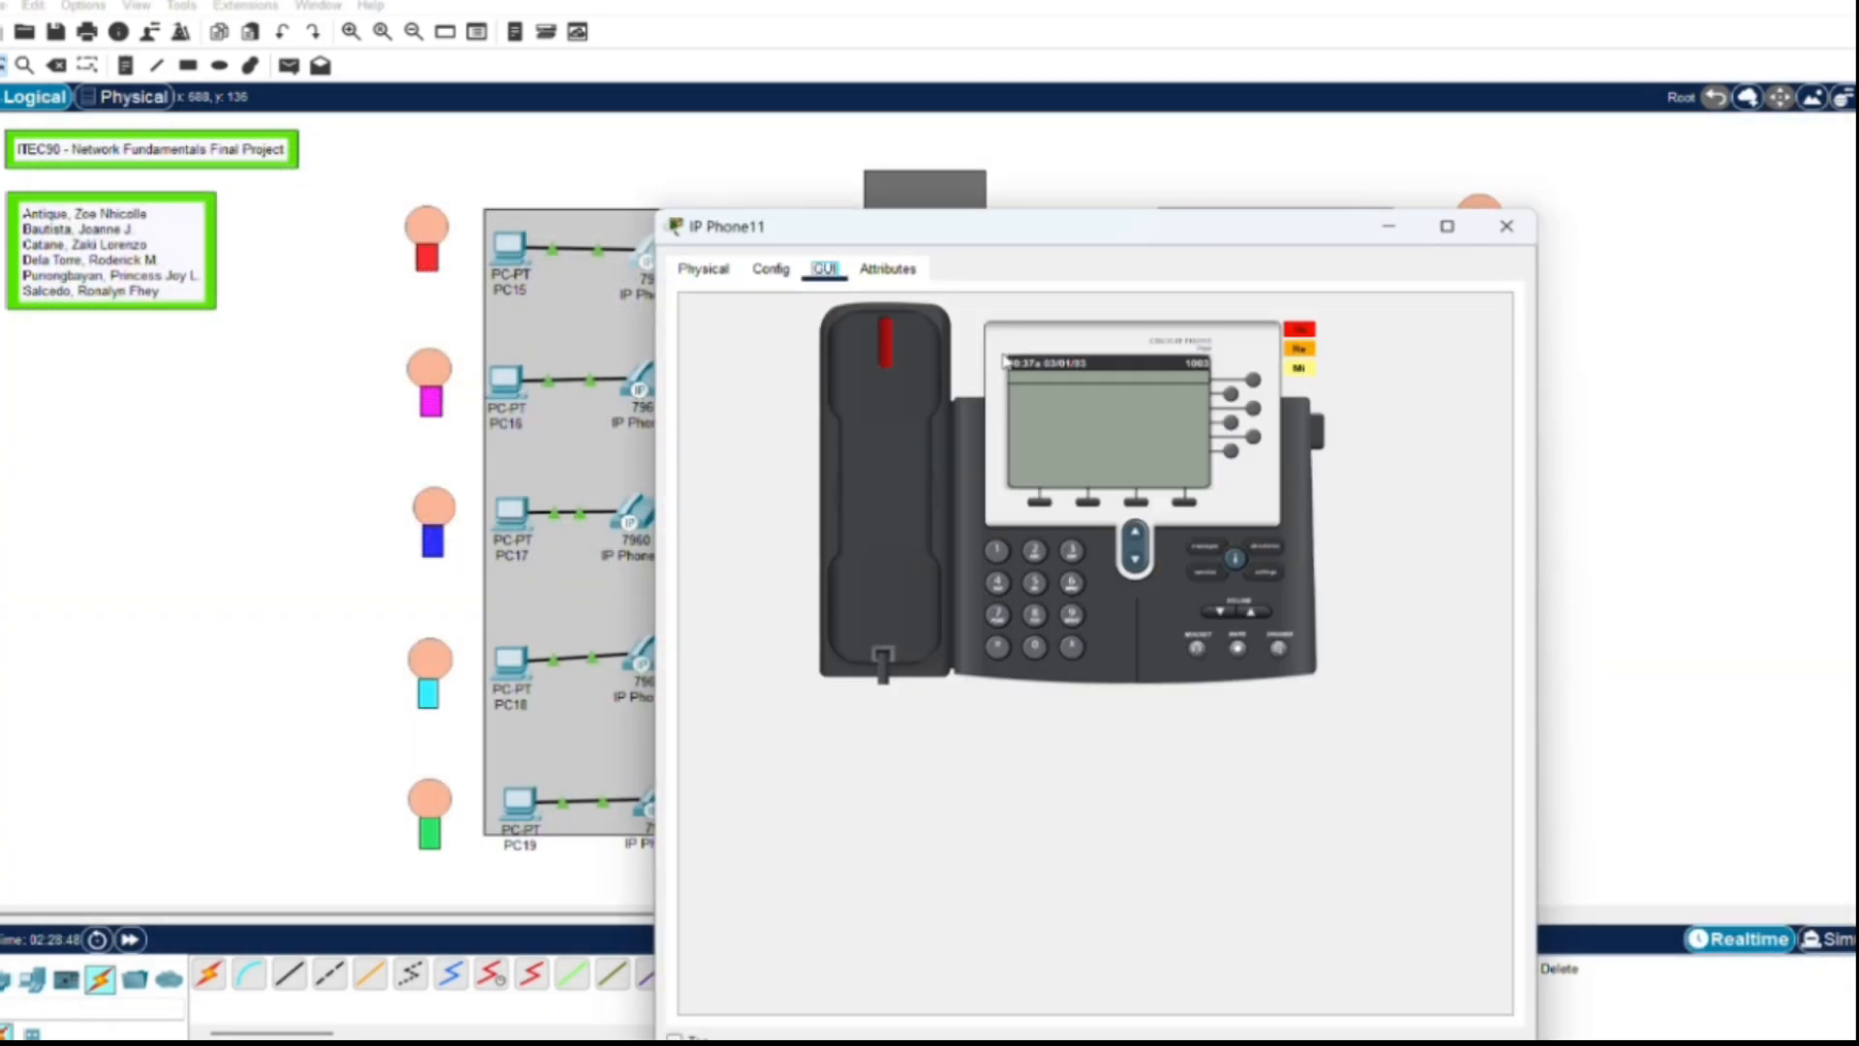
left_click(998, 552)
left_click(1035, 648)
left_click(1034, 648)
left_click(1071, 582)
left_click(891, 468)
left_click_drag(1104, 236, 508, 98)
Step: Show IP Phone16's phone interface beside IP Phone11 and answer the incoming call by lifting its handset
left_click(1197, 790)
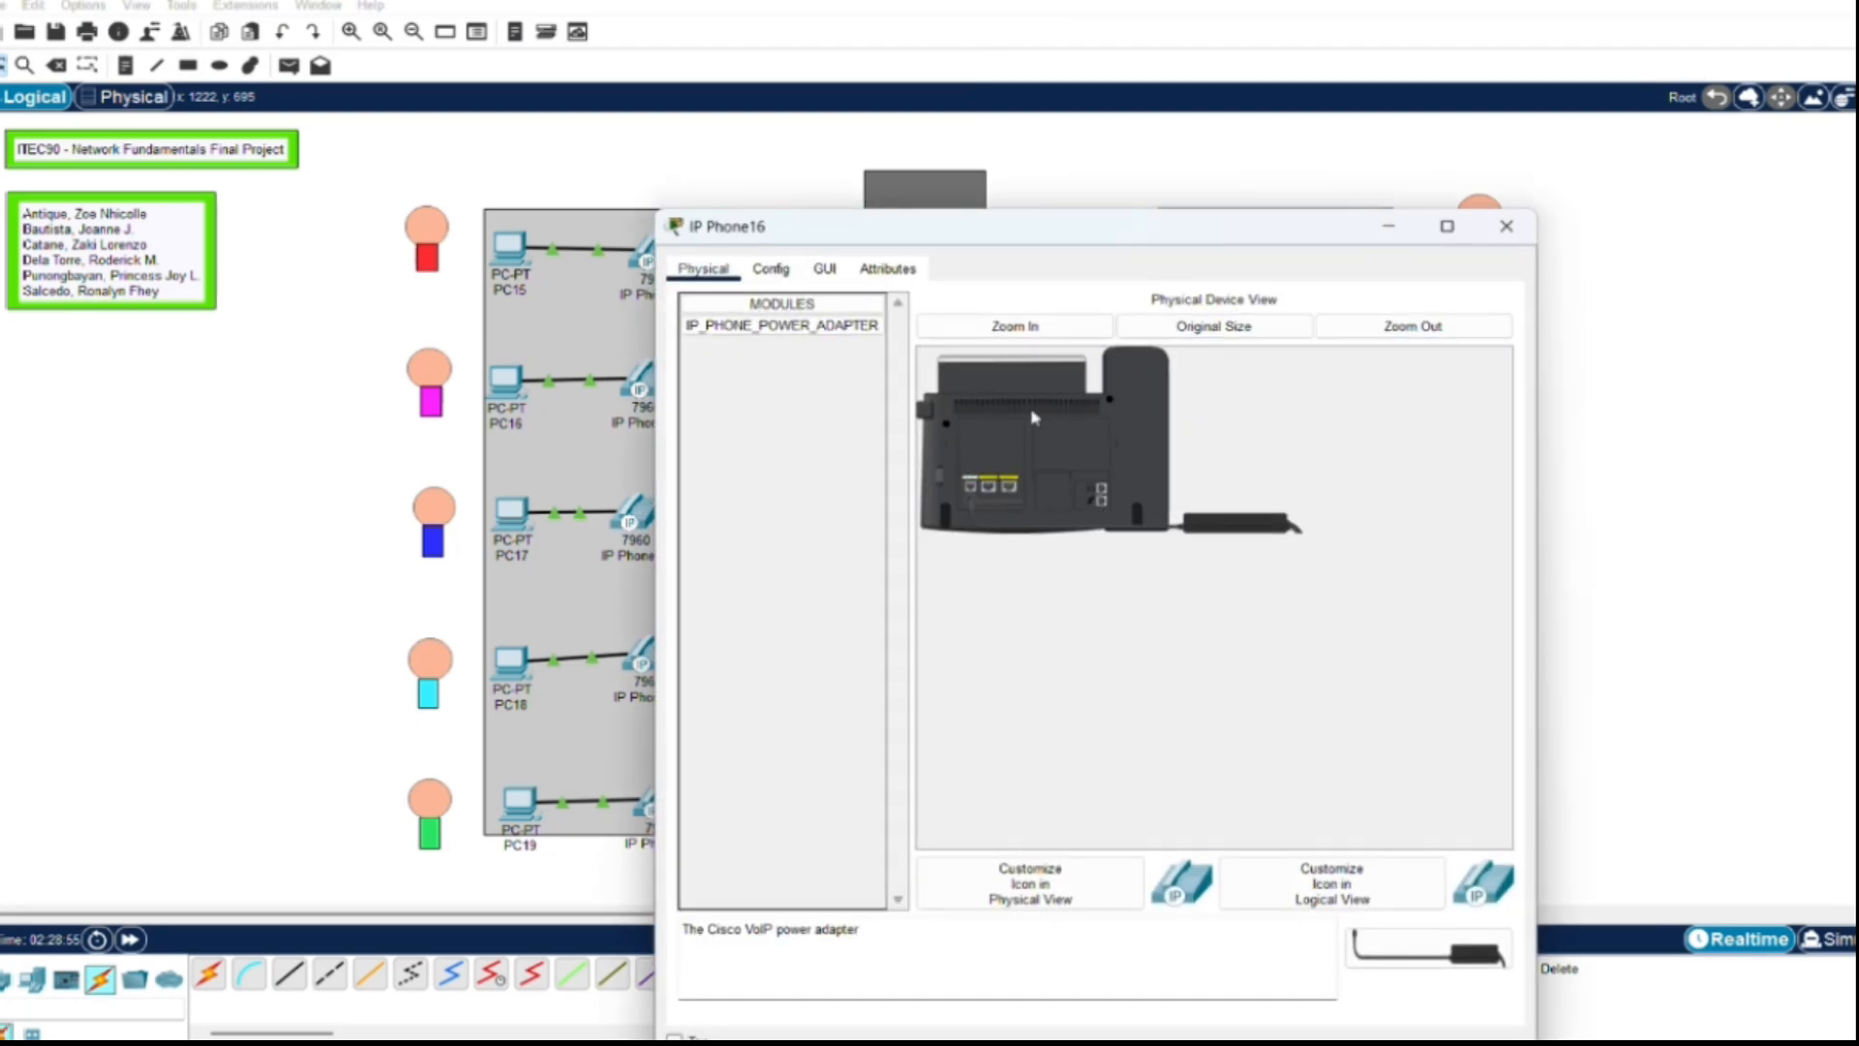
left_click(824, 268)
left_click_drag(898, 246, 1220, 138)
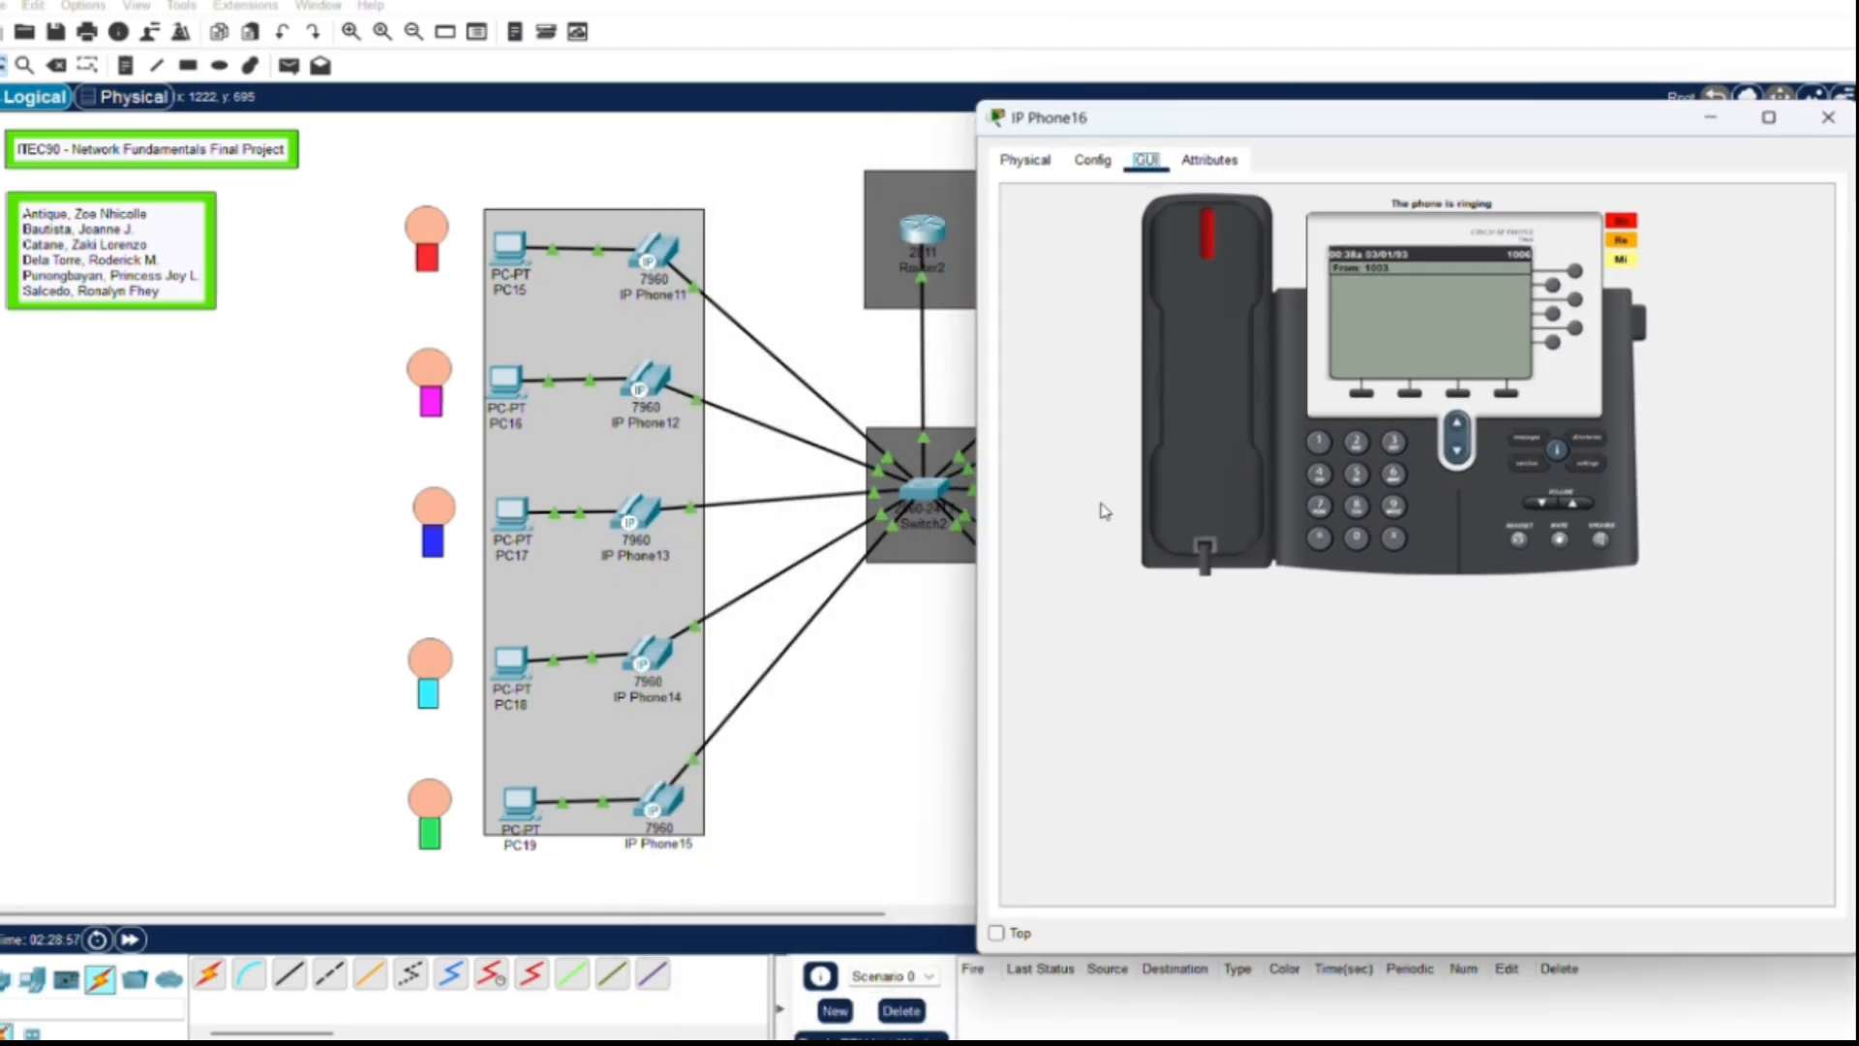
mouse_move(1258, 1036)
left_click(1099, 980)
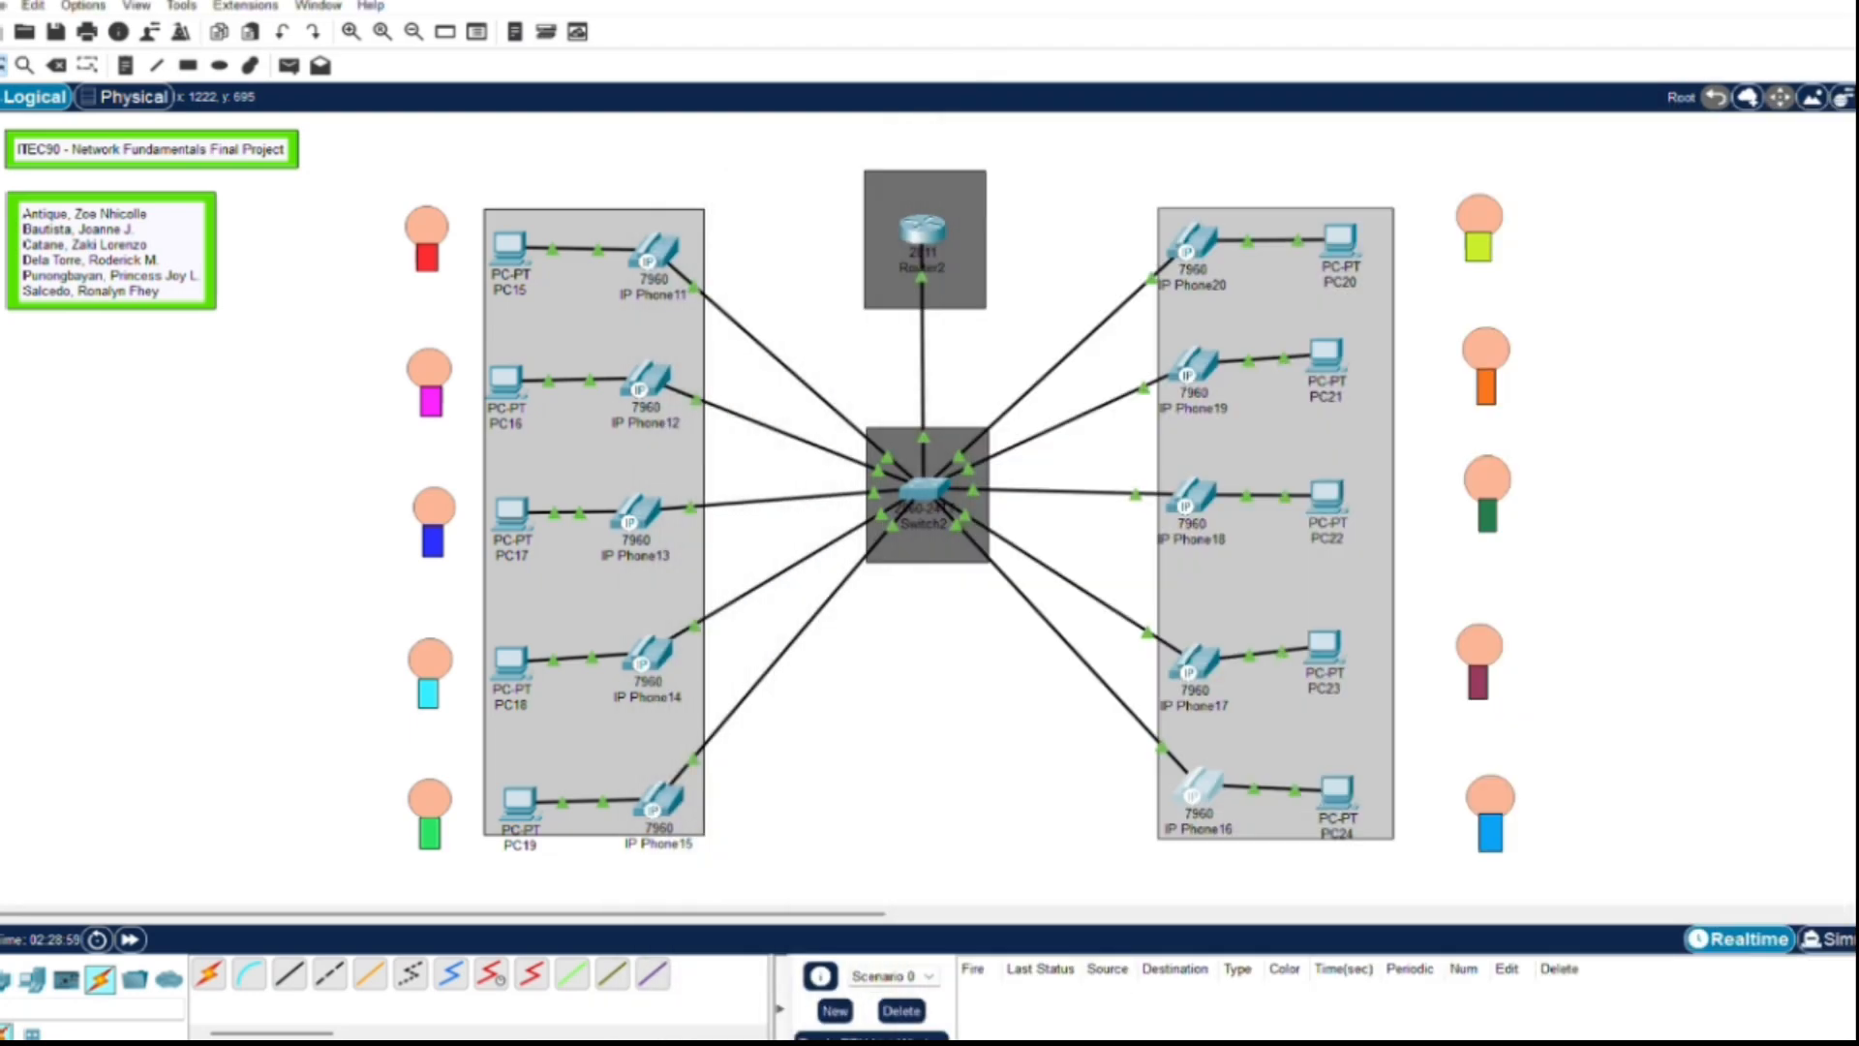
left_click(1292, 954)
left_click(1457, 954)
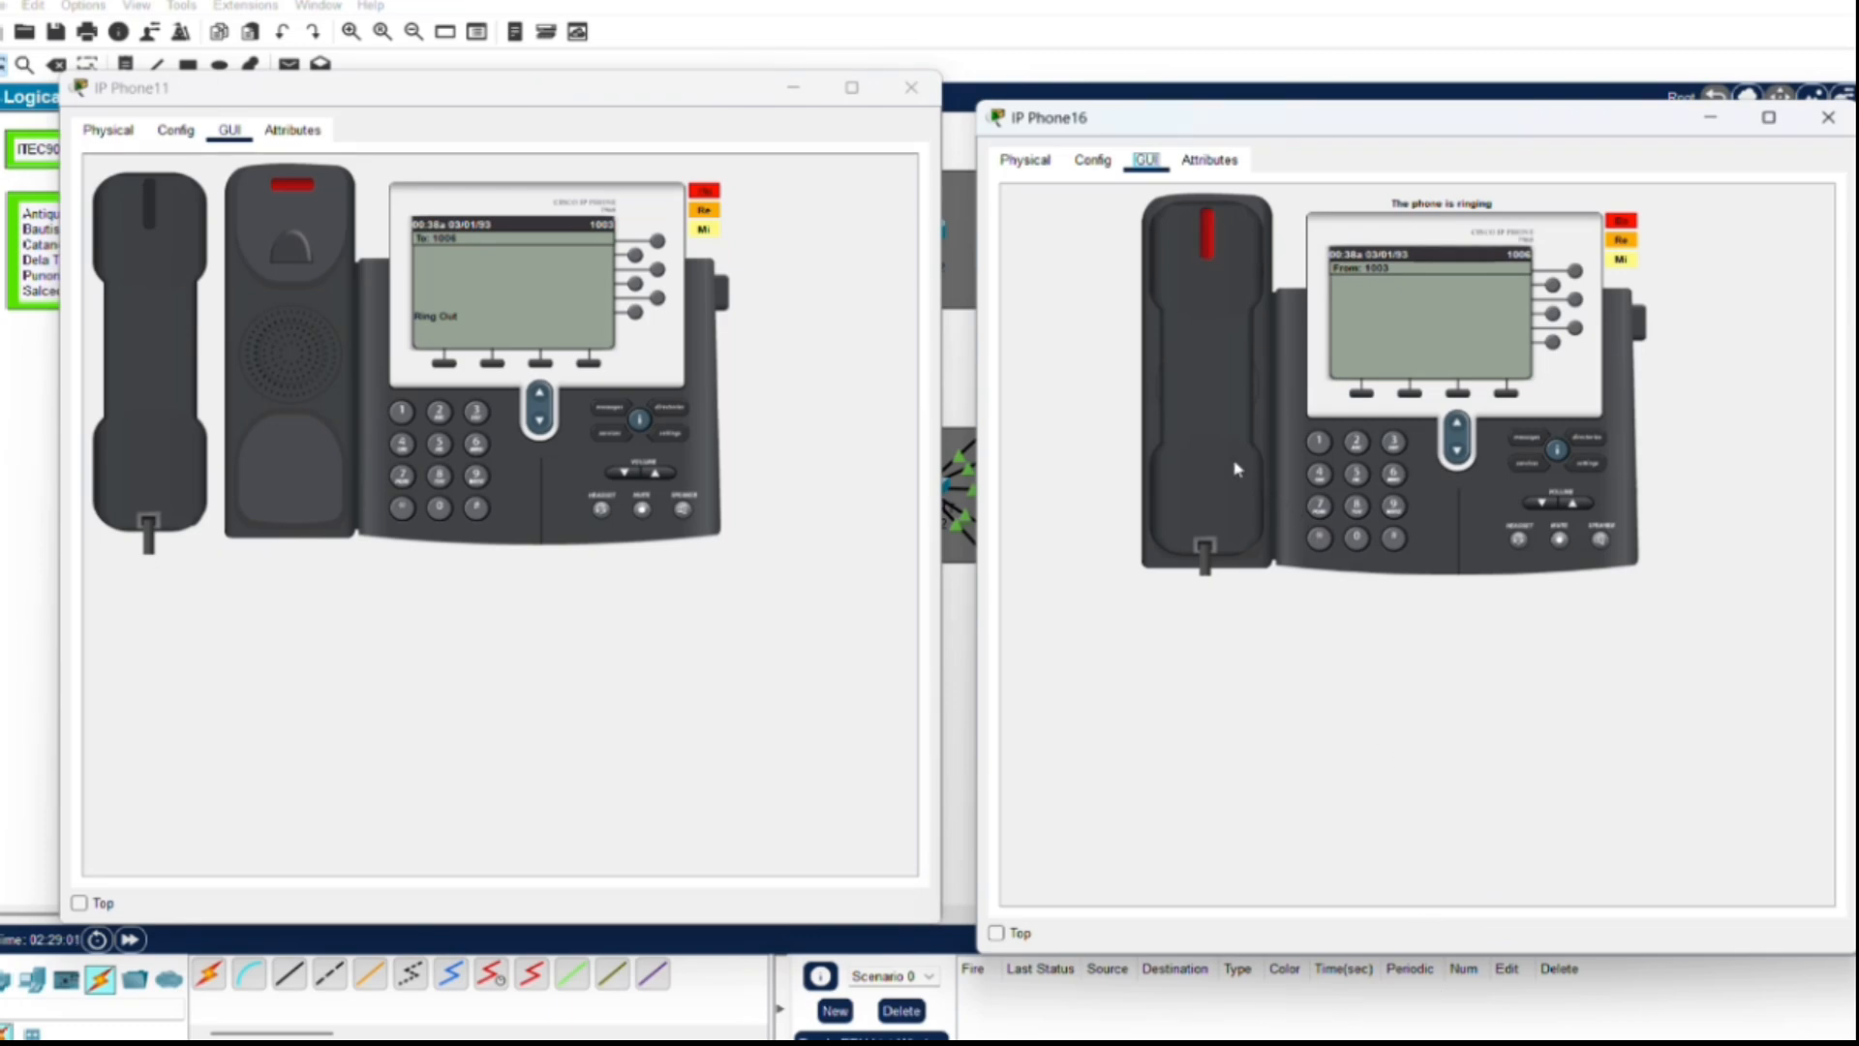
left_click(1180, 388)
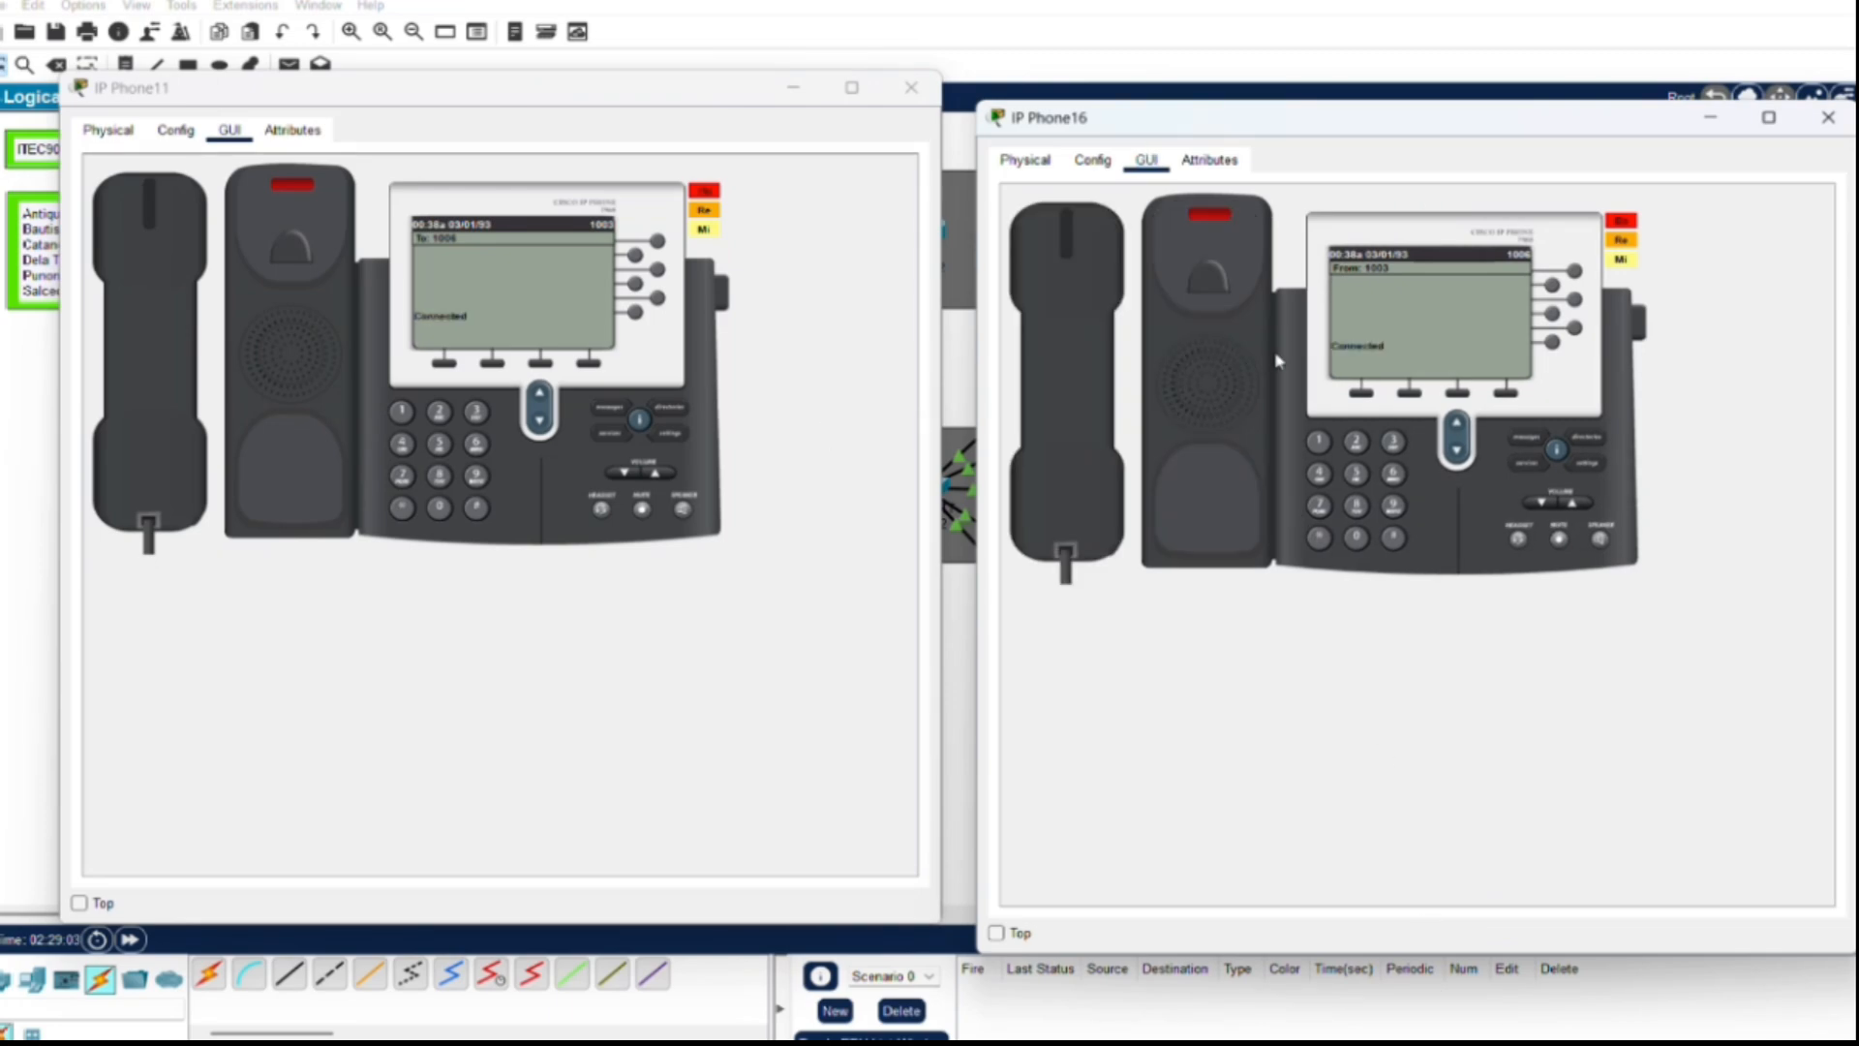
Step: Hang up the call on IP Phone16 and close the IP Phone11 and IP Phone16 windows
left_click(1092, 379)
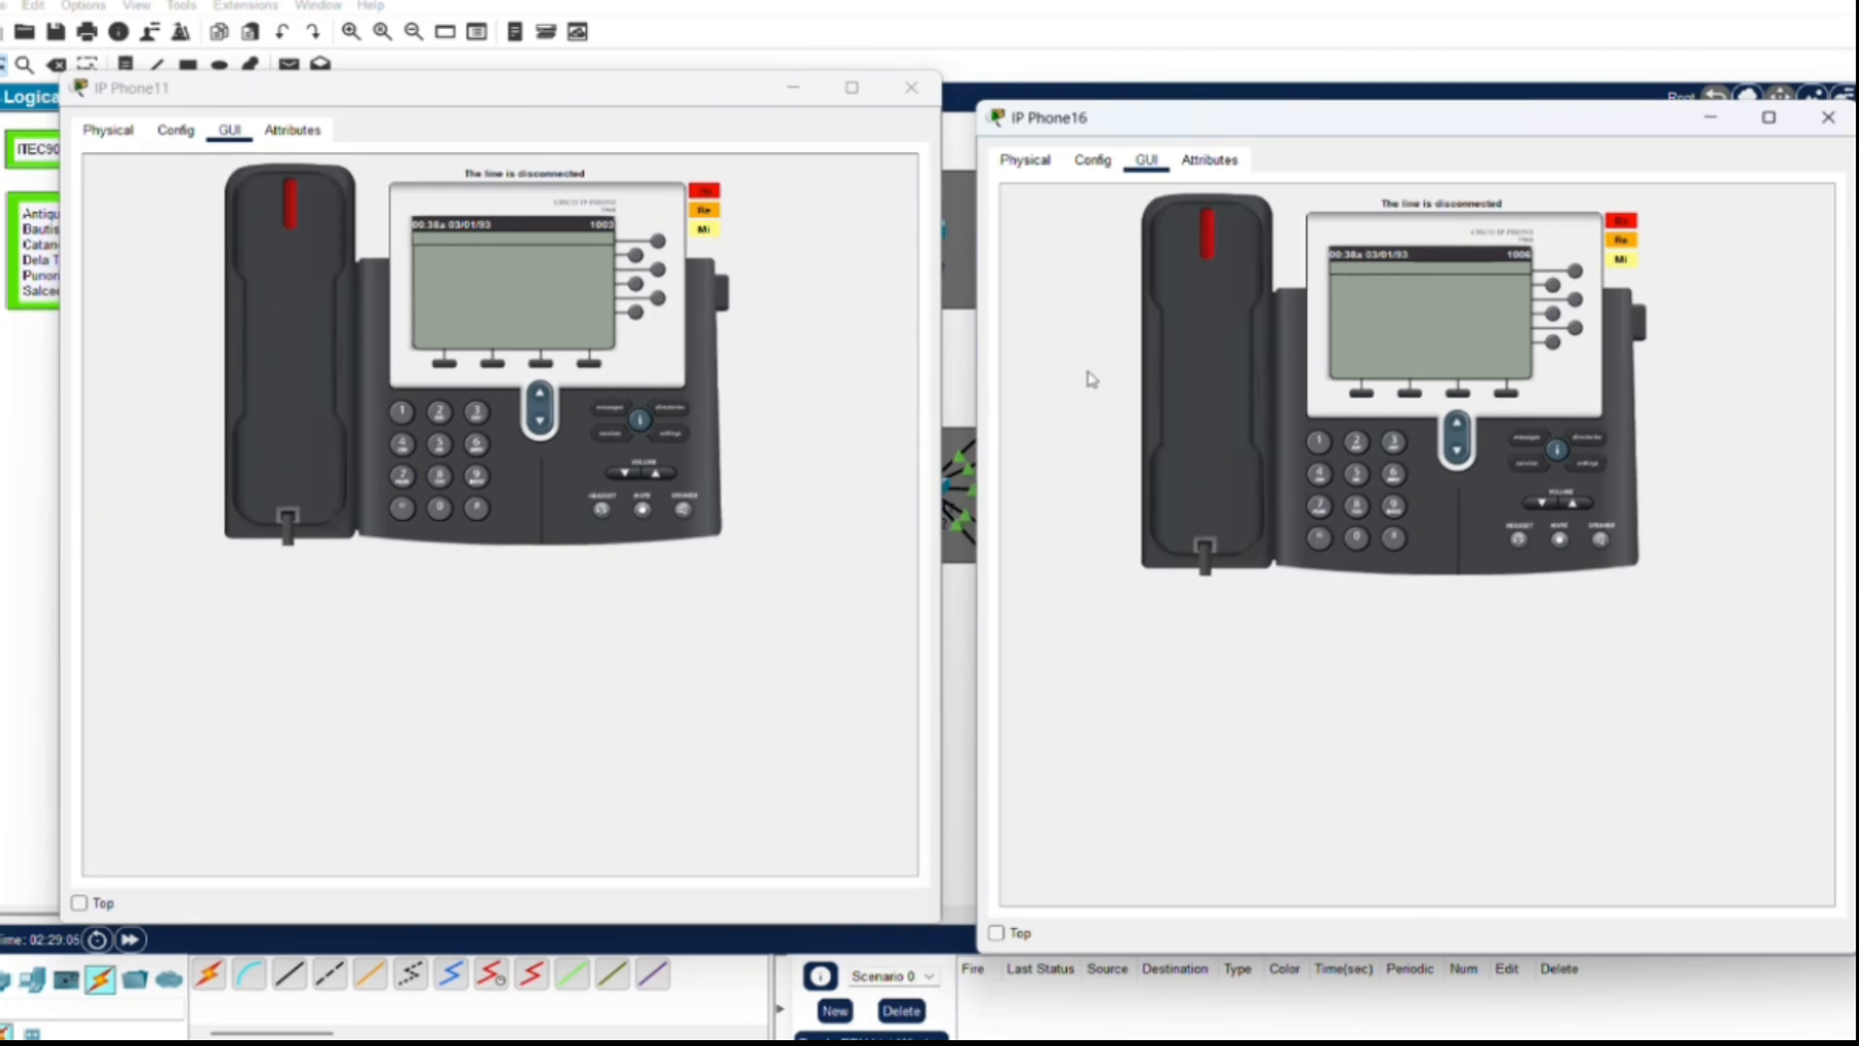
left_click(911, 87)
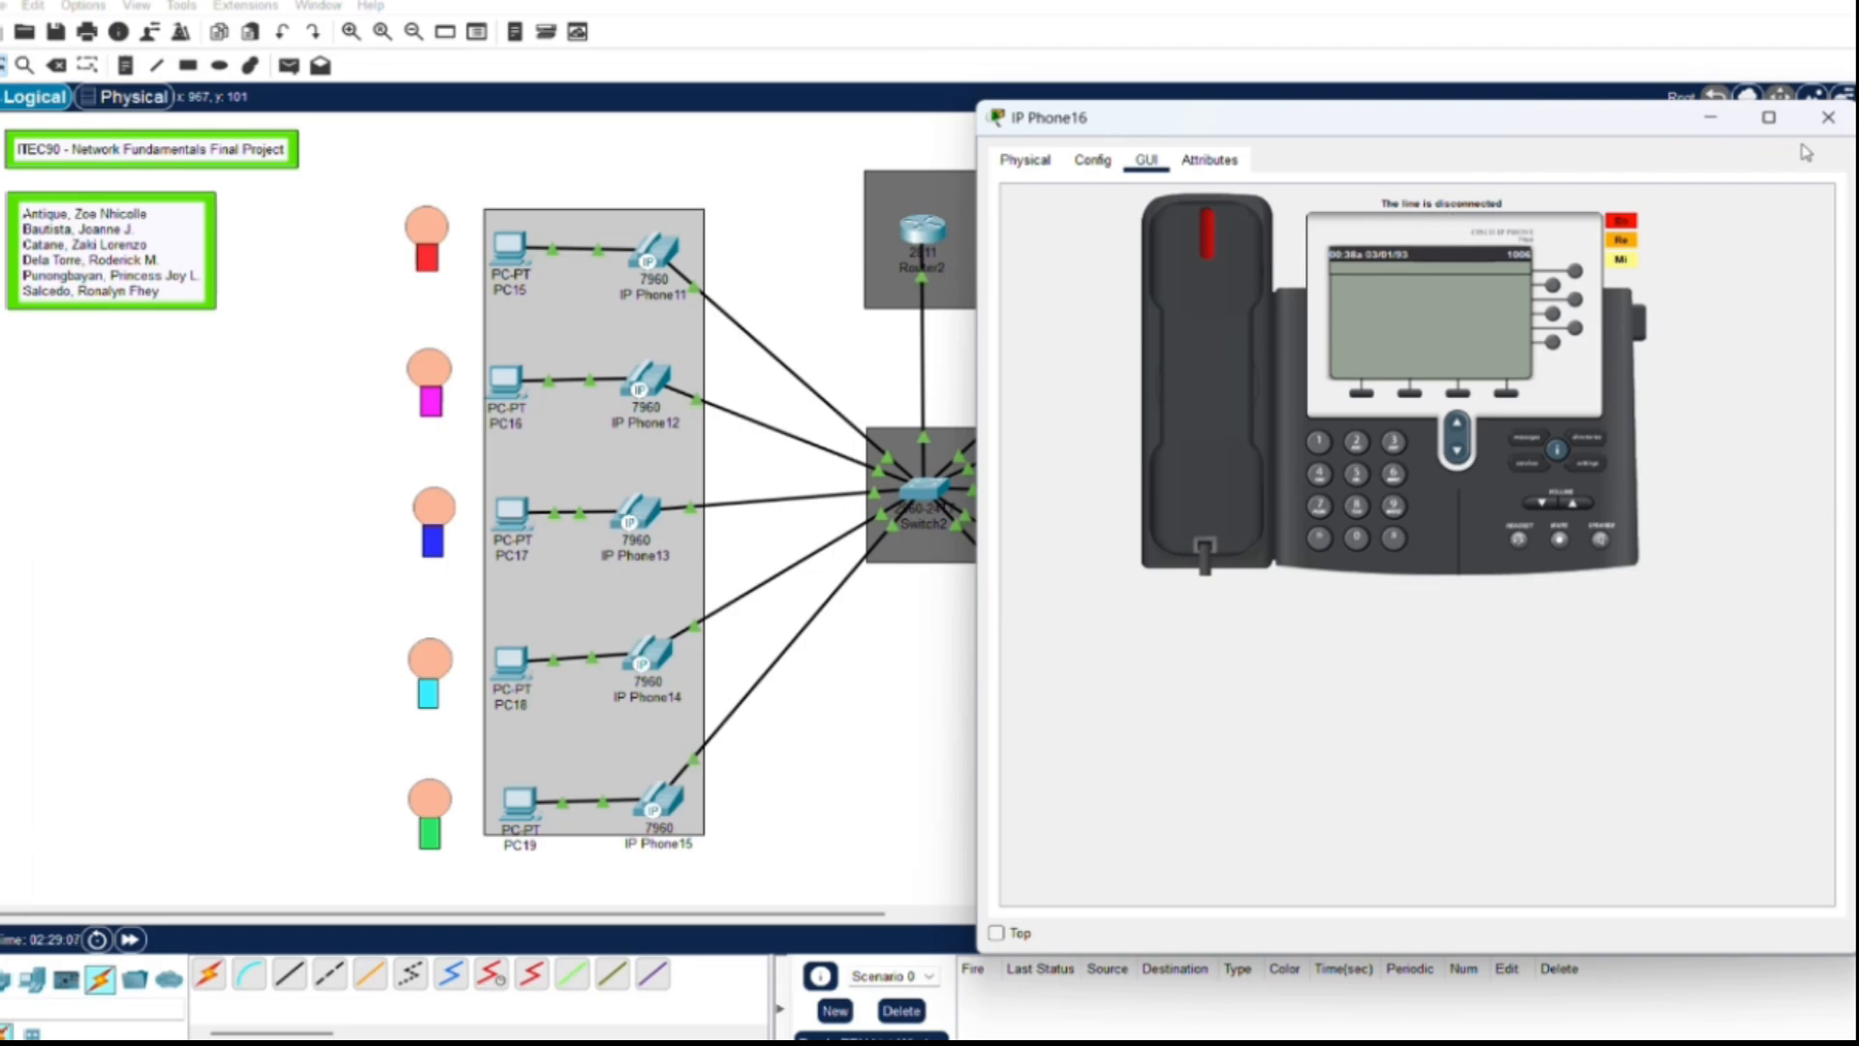
left_click(1828, 118)
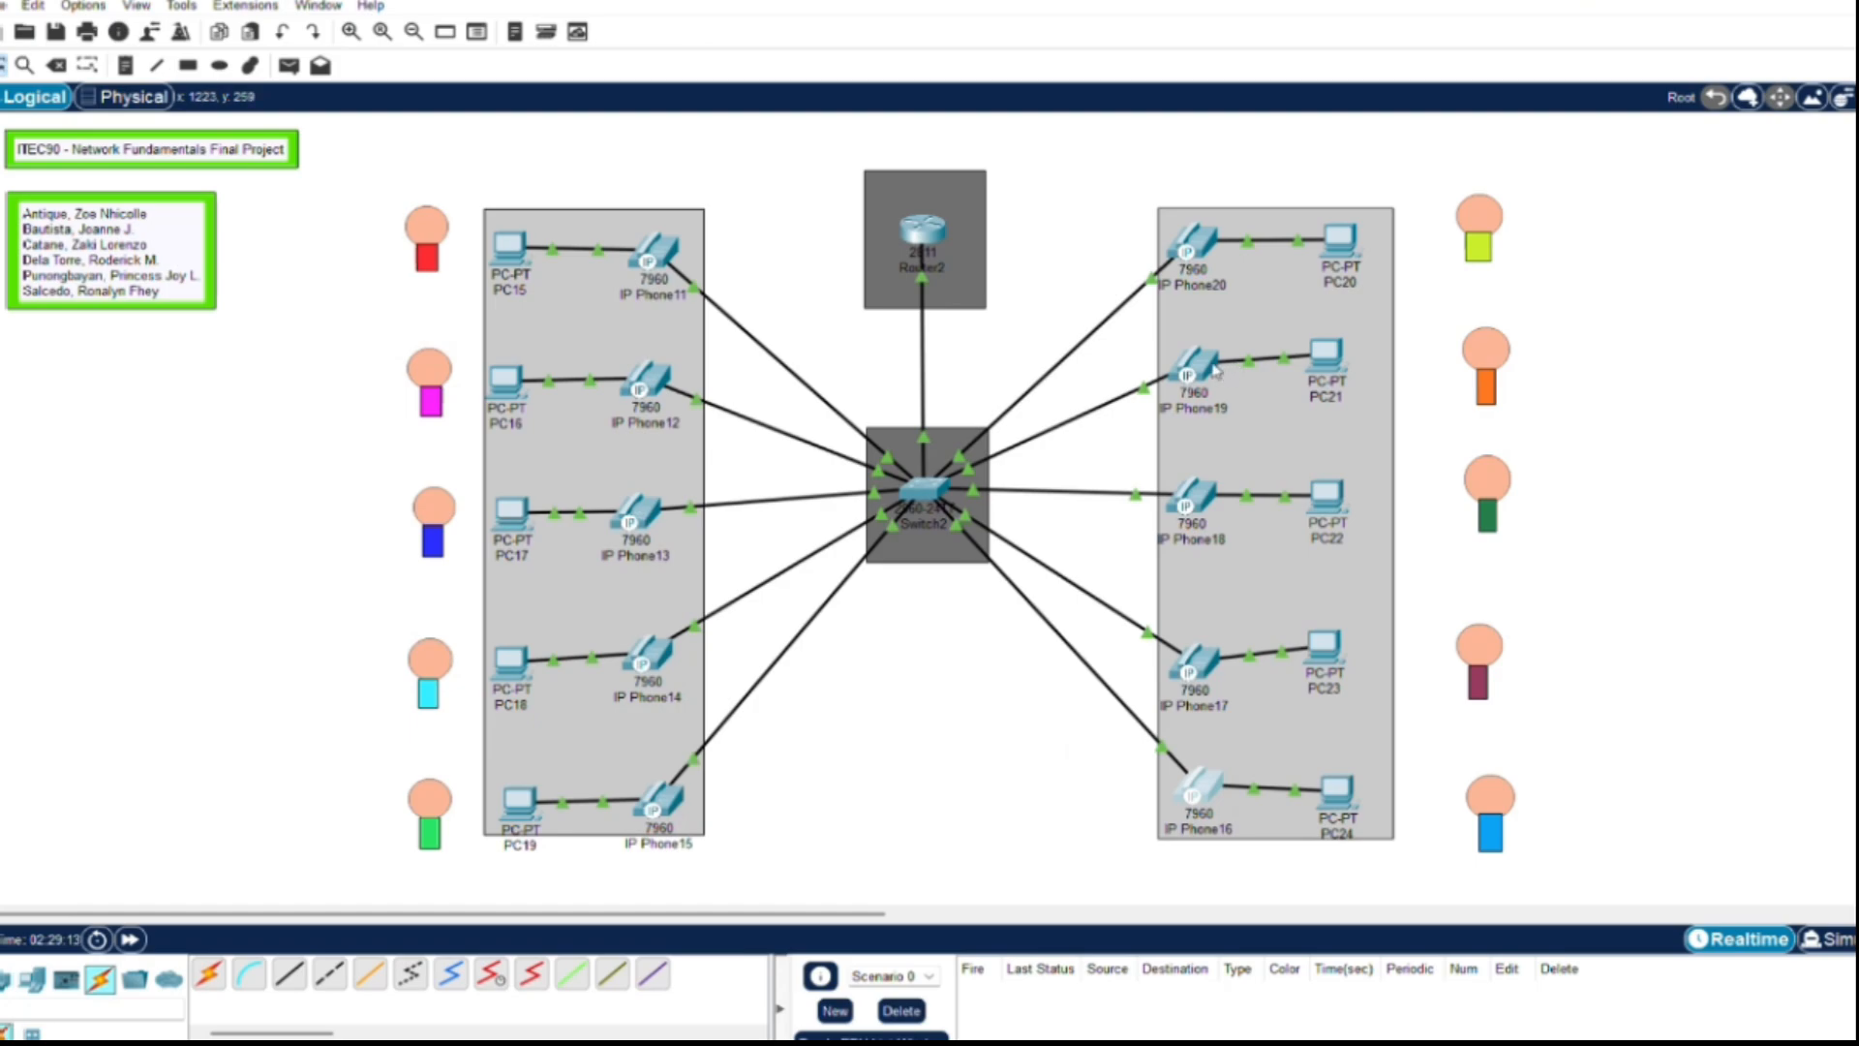
Step: Check IP Phone19's line number, open IP Phone14's phone interface and move its window aside
mouse_move(1213, 369)
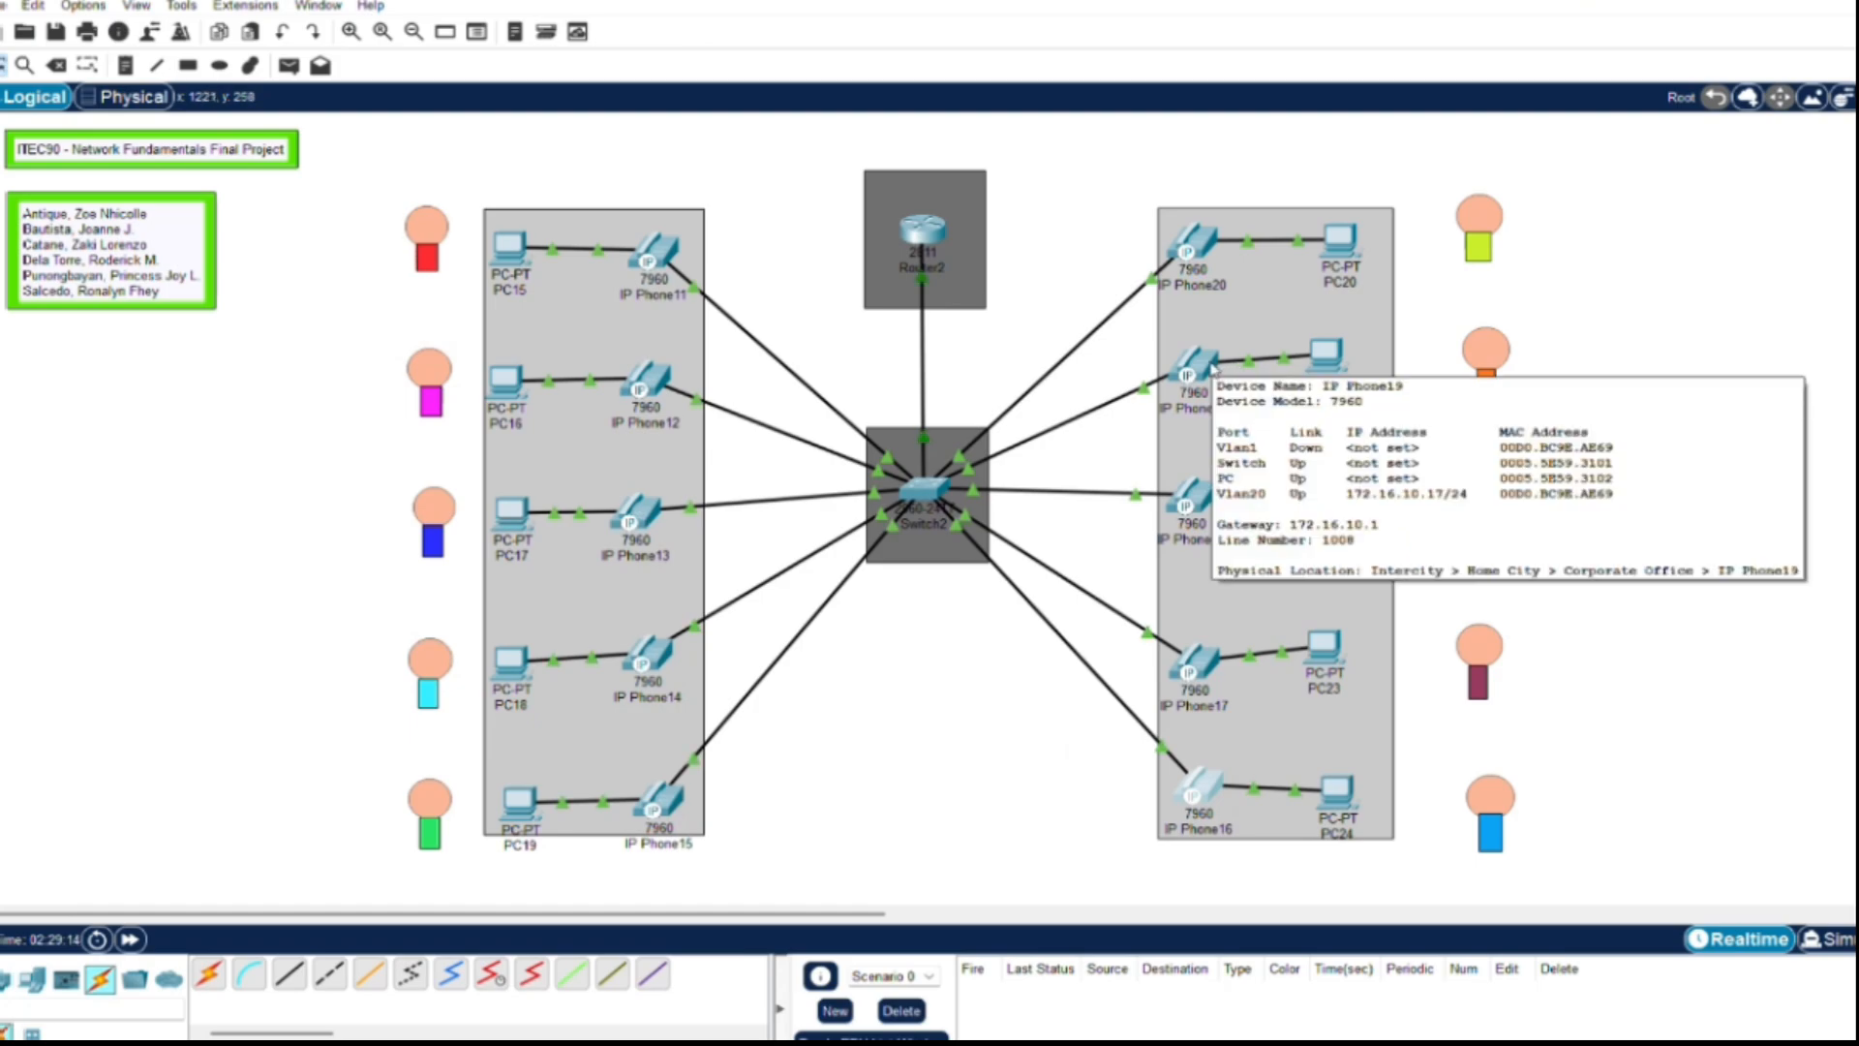
left_click(664, 654)
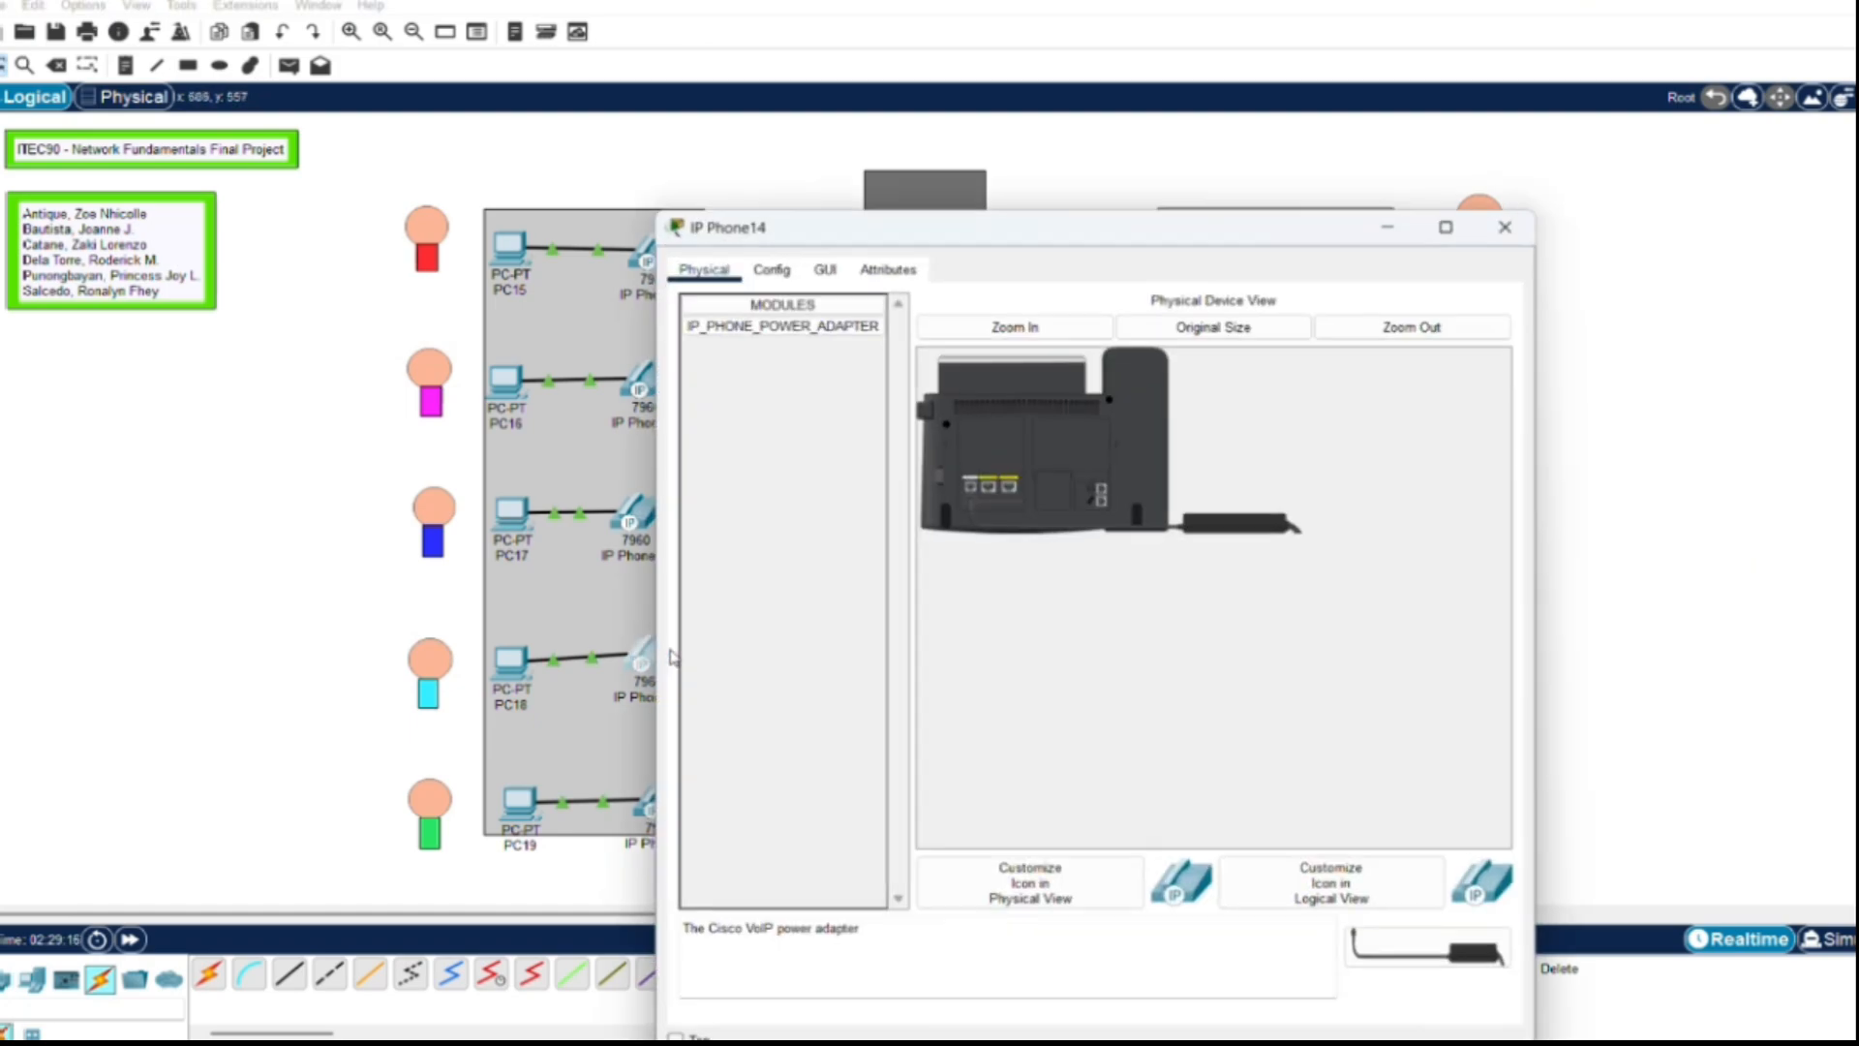
left_click(824, 268)
left_click_drag(1045, 229, 411, 134)
Step: Try to call 10010 from IP Phone14 and put the handset back down
left_click(360, 453)
left_click(398, 548)
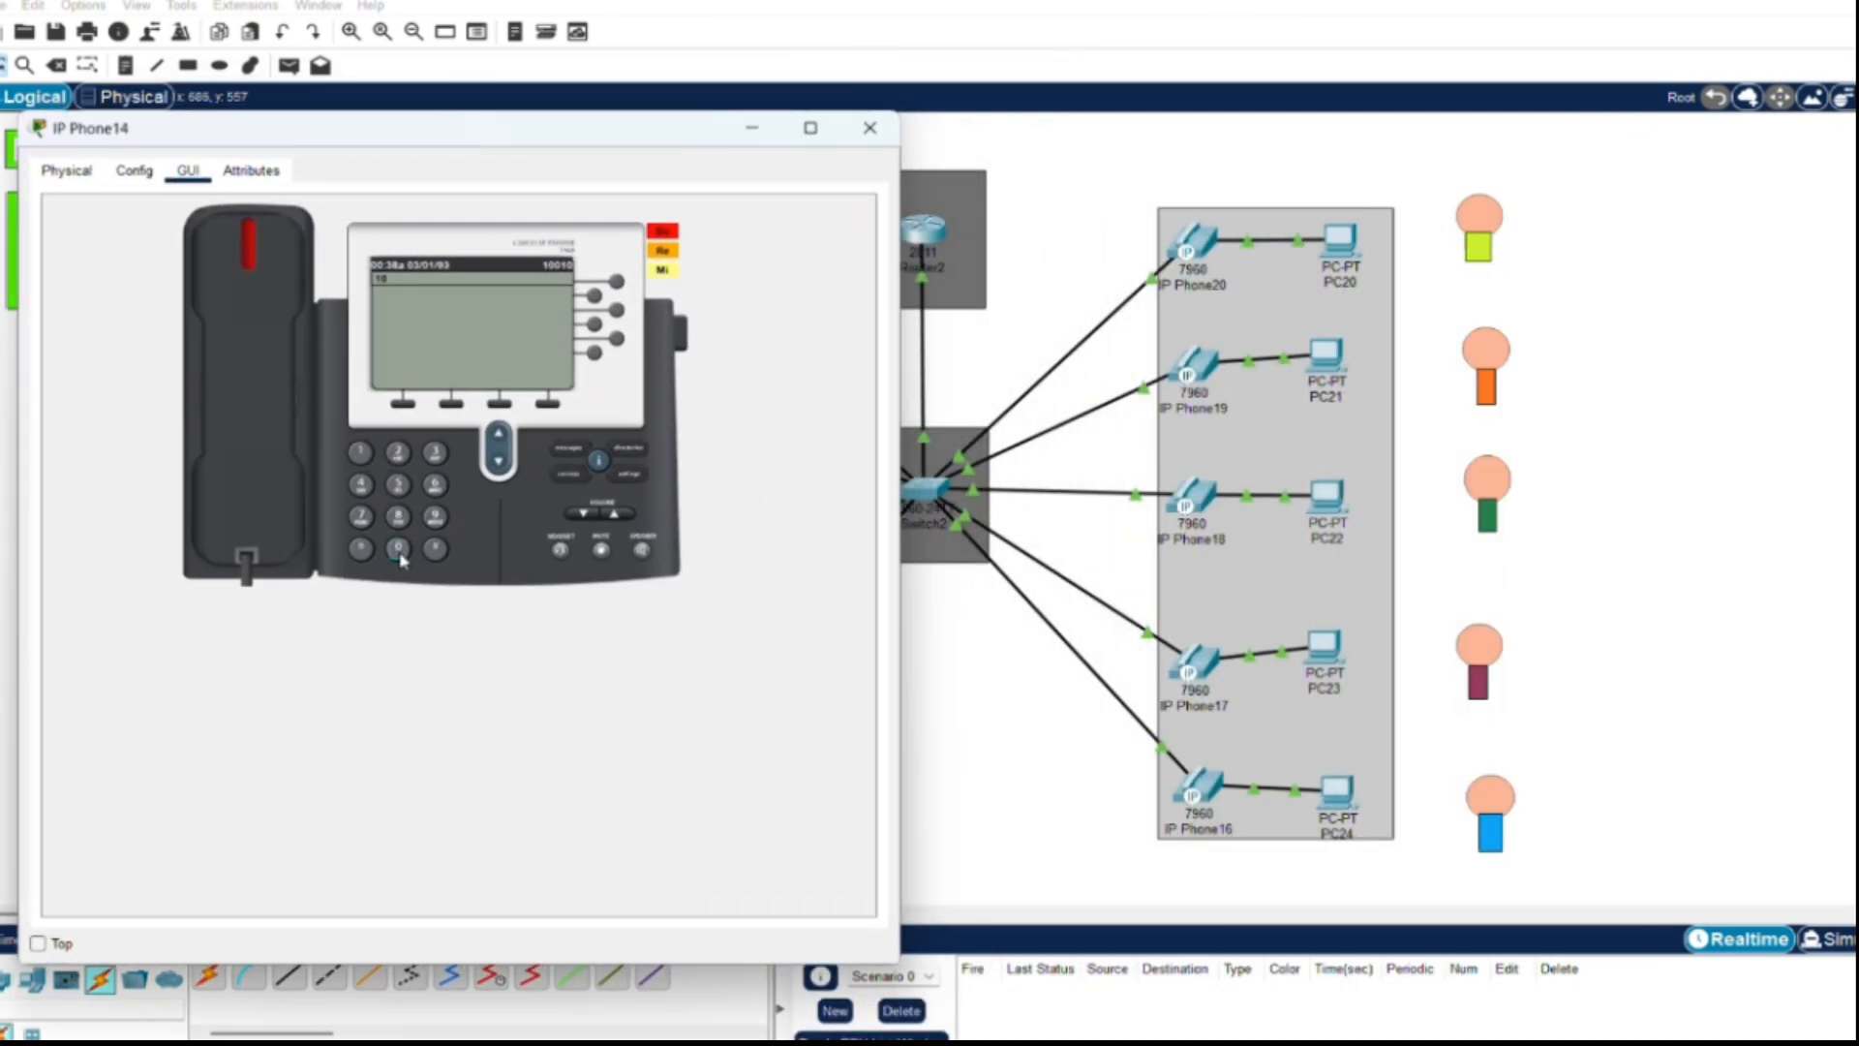
left_click(398, 548)
left_click(361, 452)
left_click(398, 548)
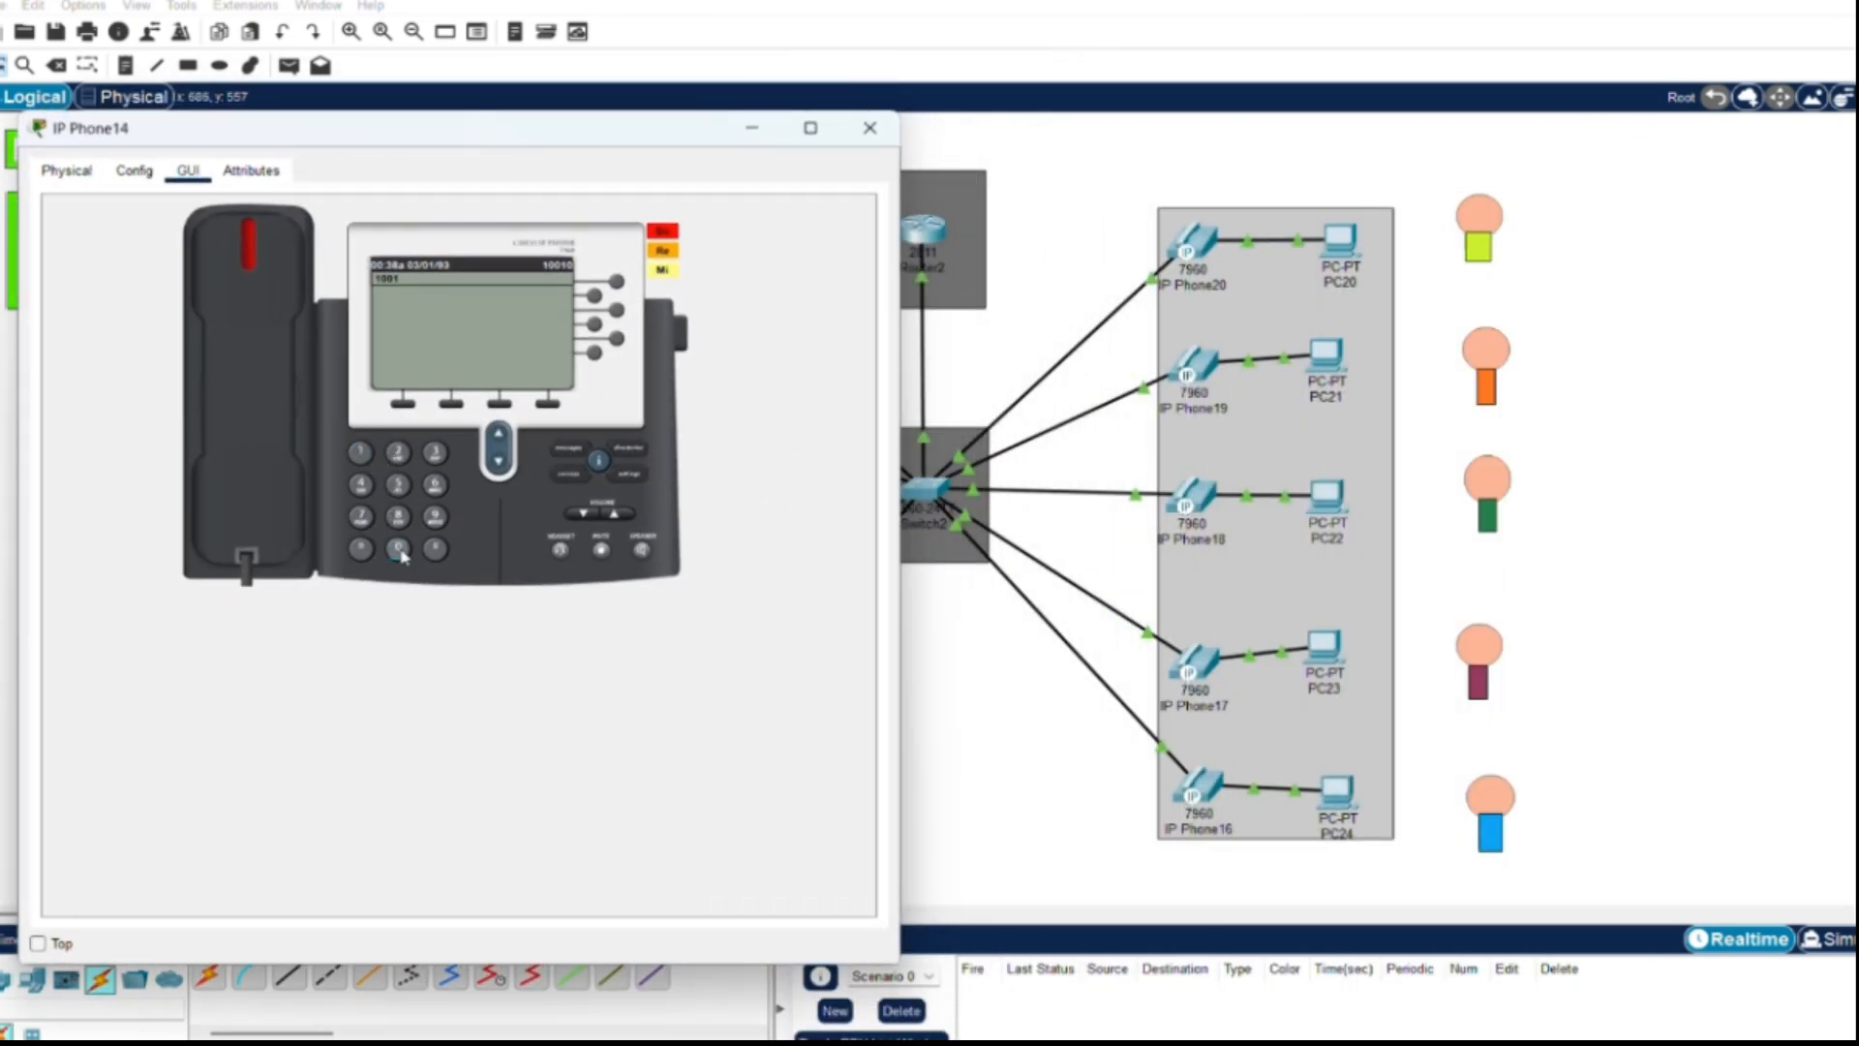
left_click(276, 463)
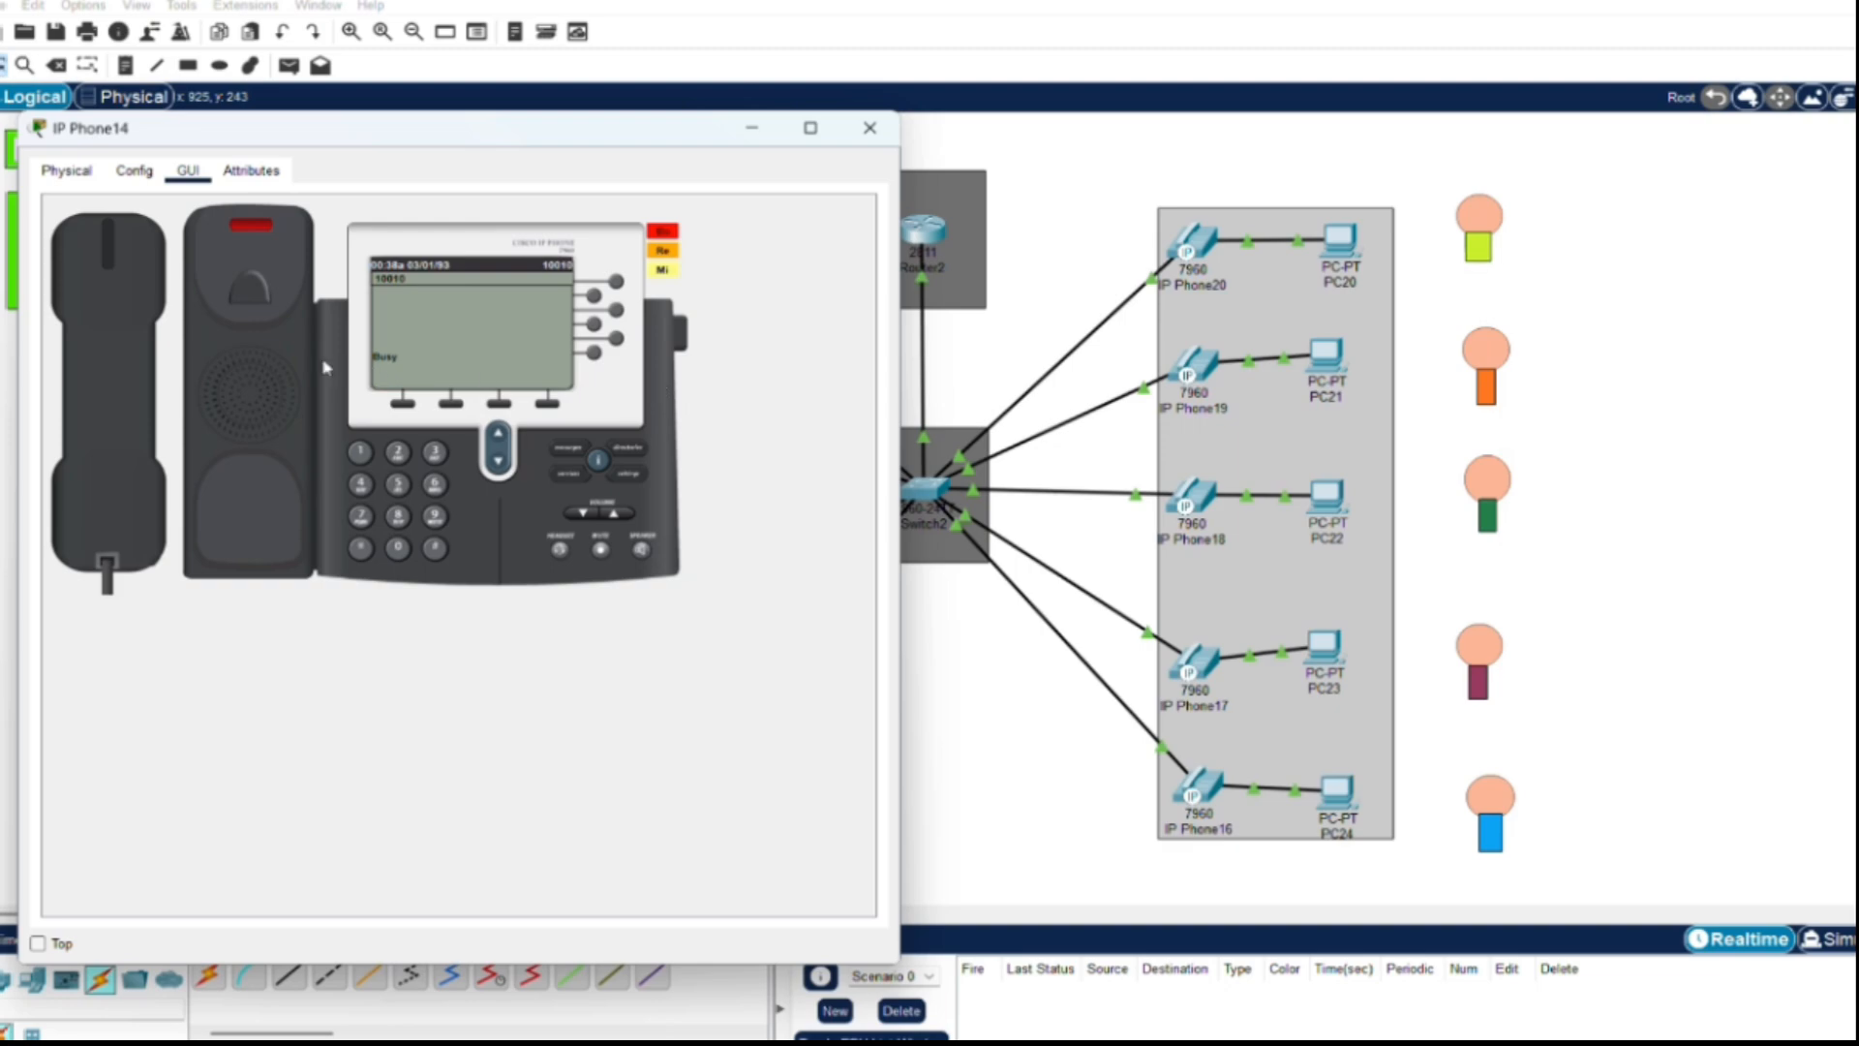
left_click(64, 402)
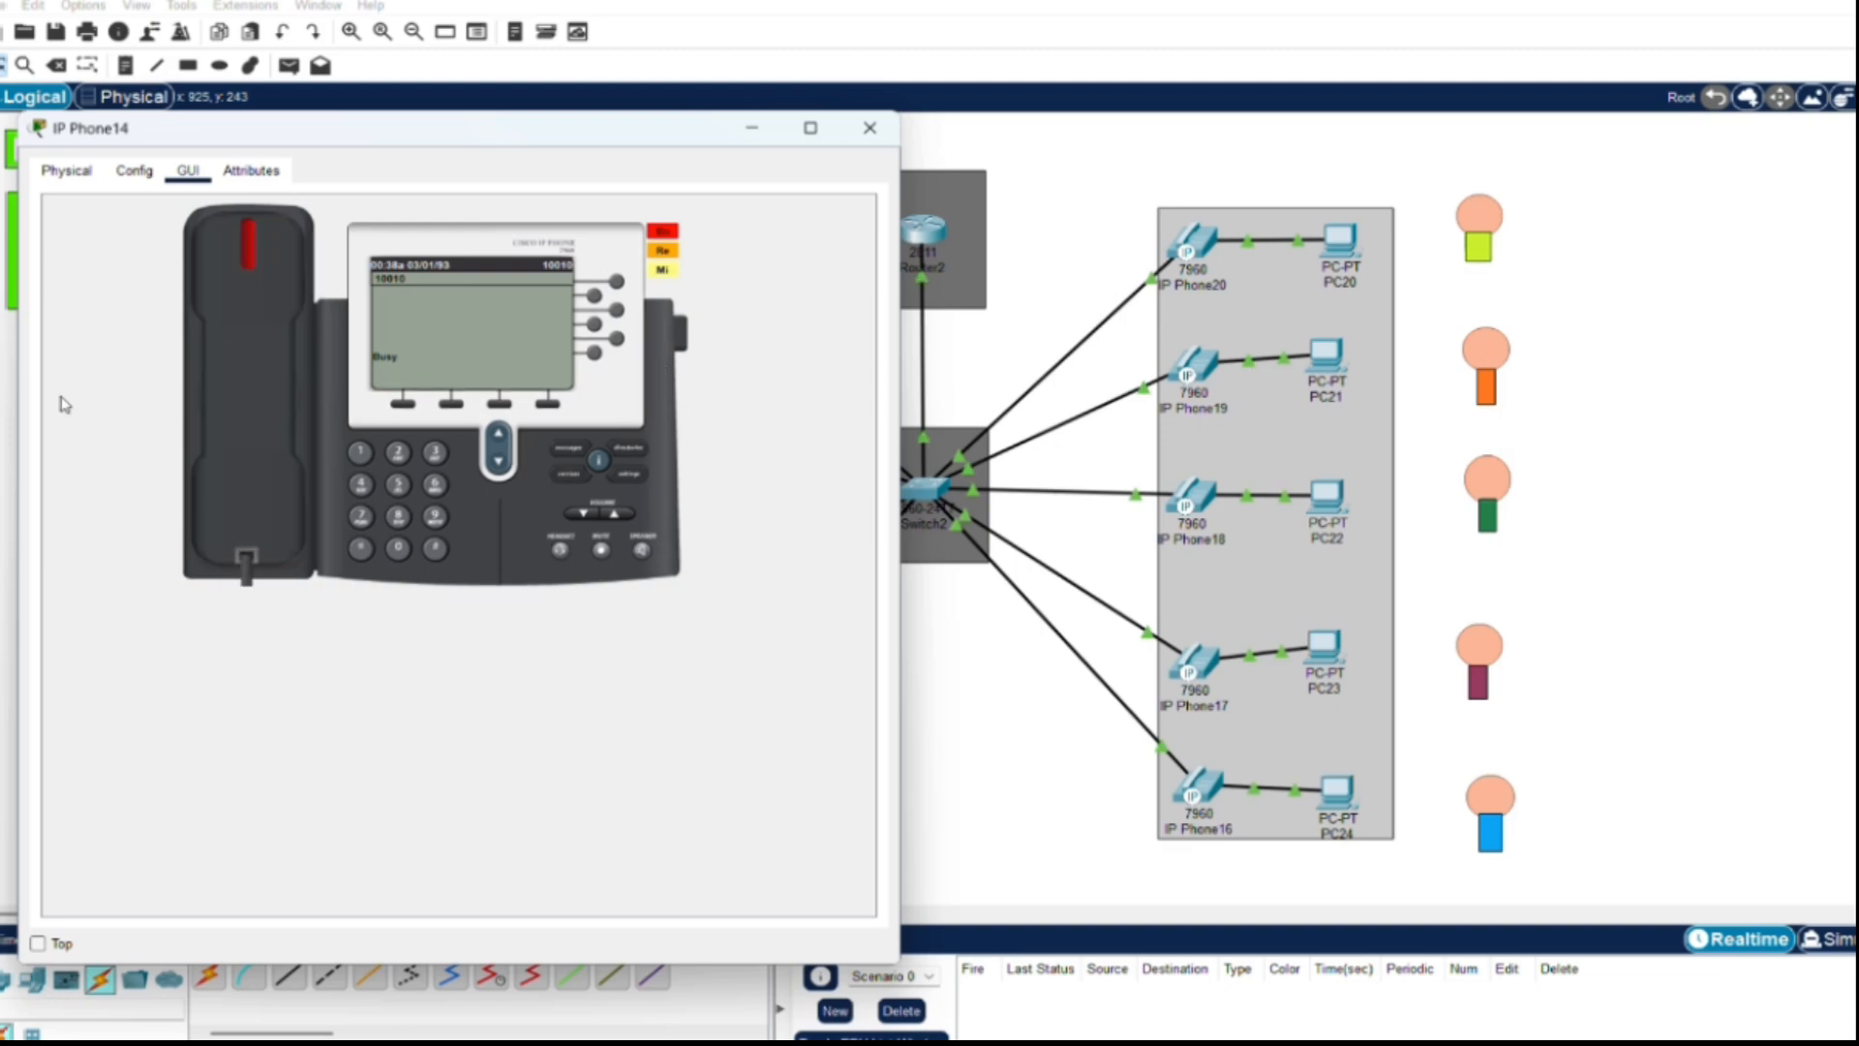
Step: Dial 1008 on IP Phone14 and lift the handset to call IP Phone19
left_click(398, 549)
left_click(398, 549)
left_click(291, 455)
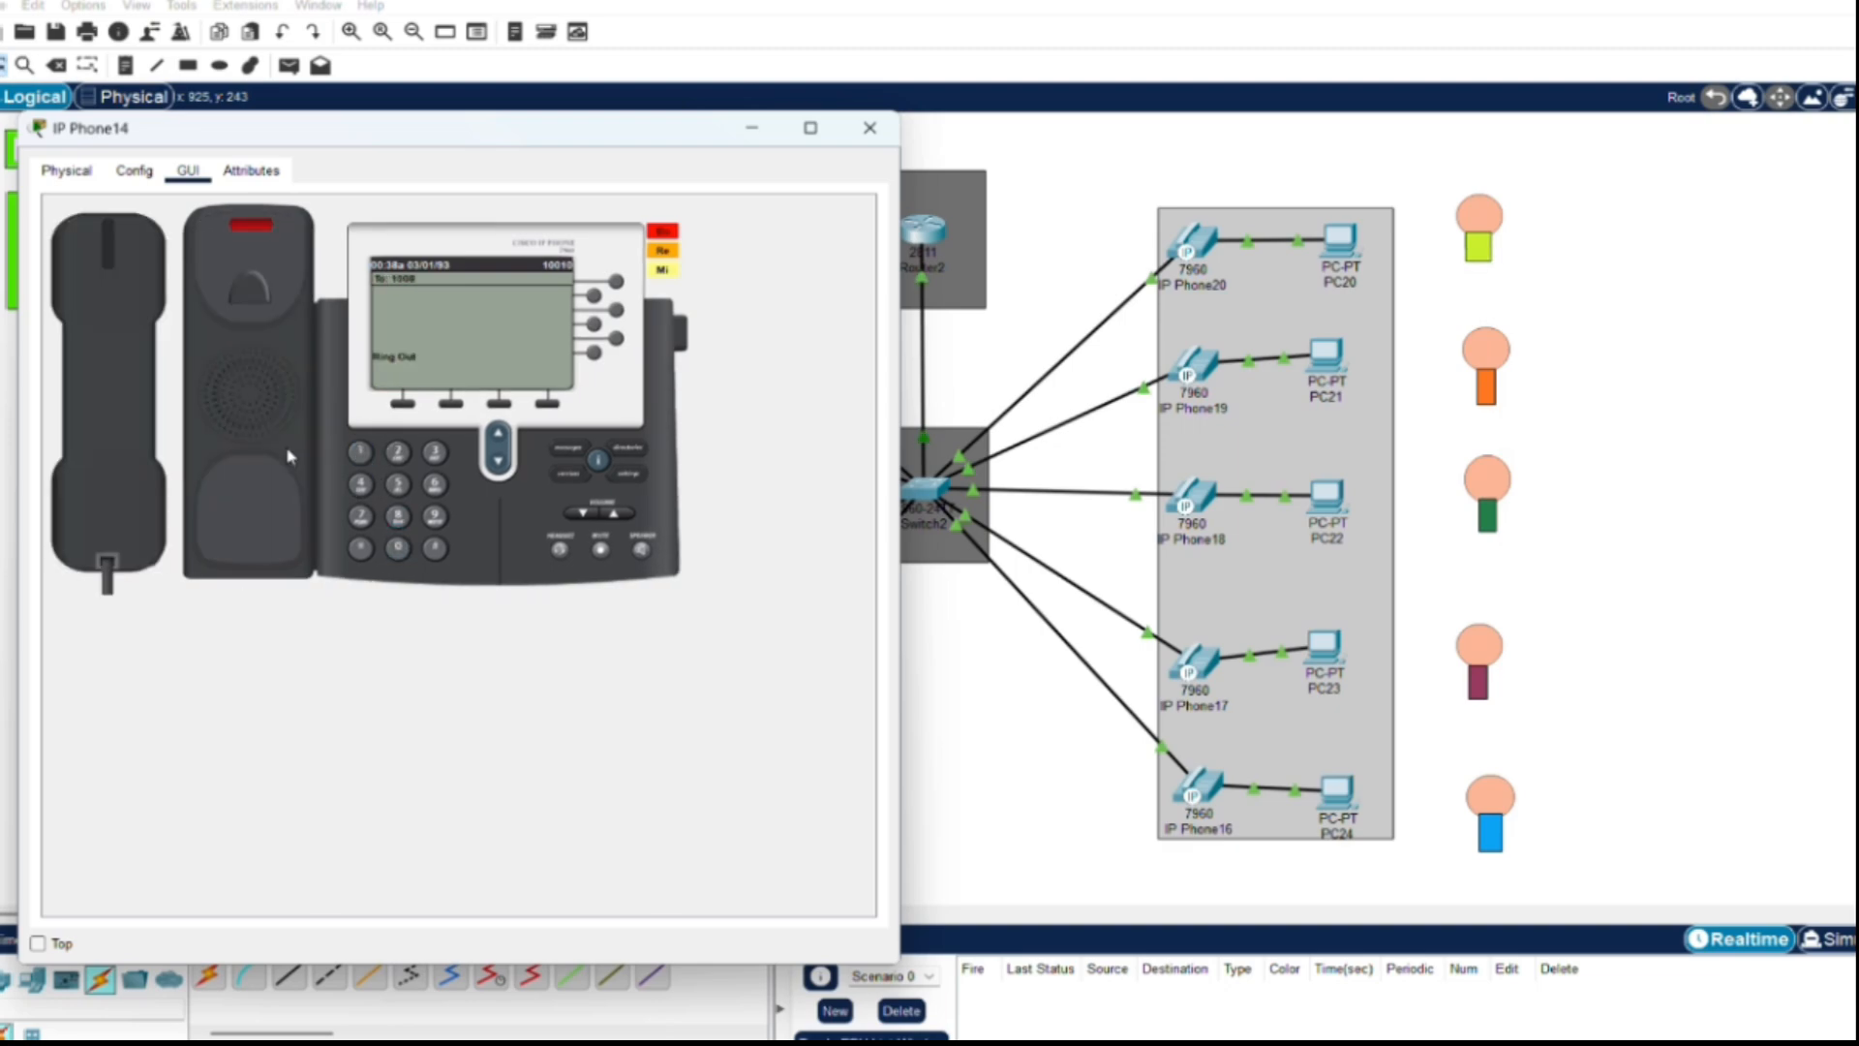
Step: Show IP Phone19's phone interface beside IP Phone14 and answer the incoming call by lifting its handset
left_click(1207, 377)
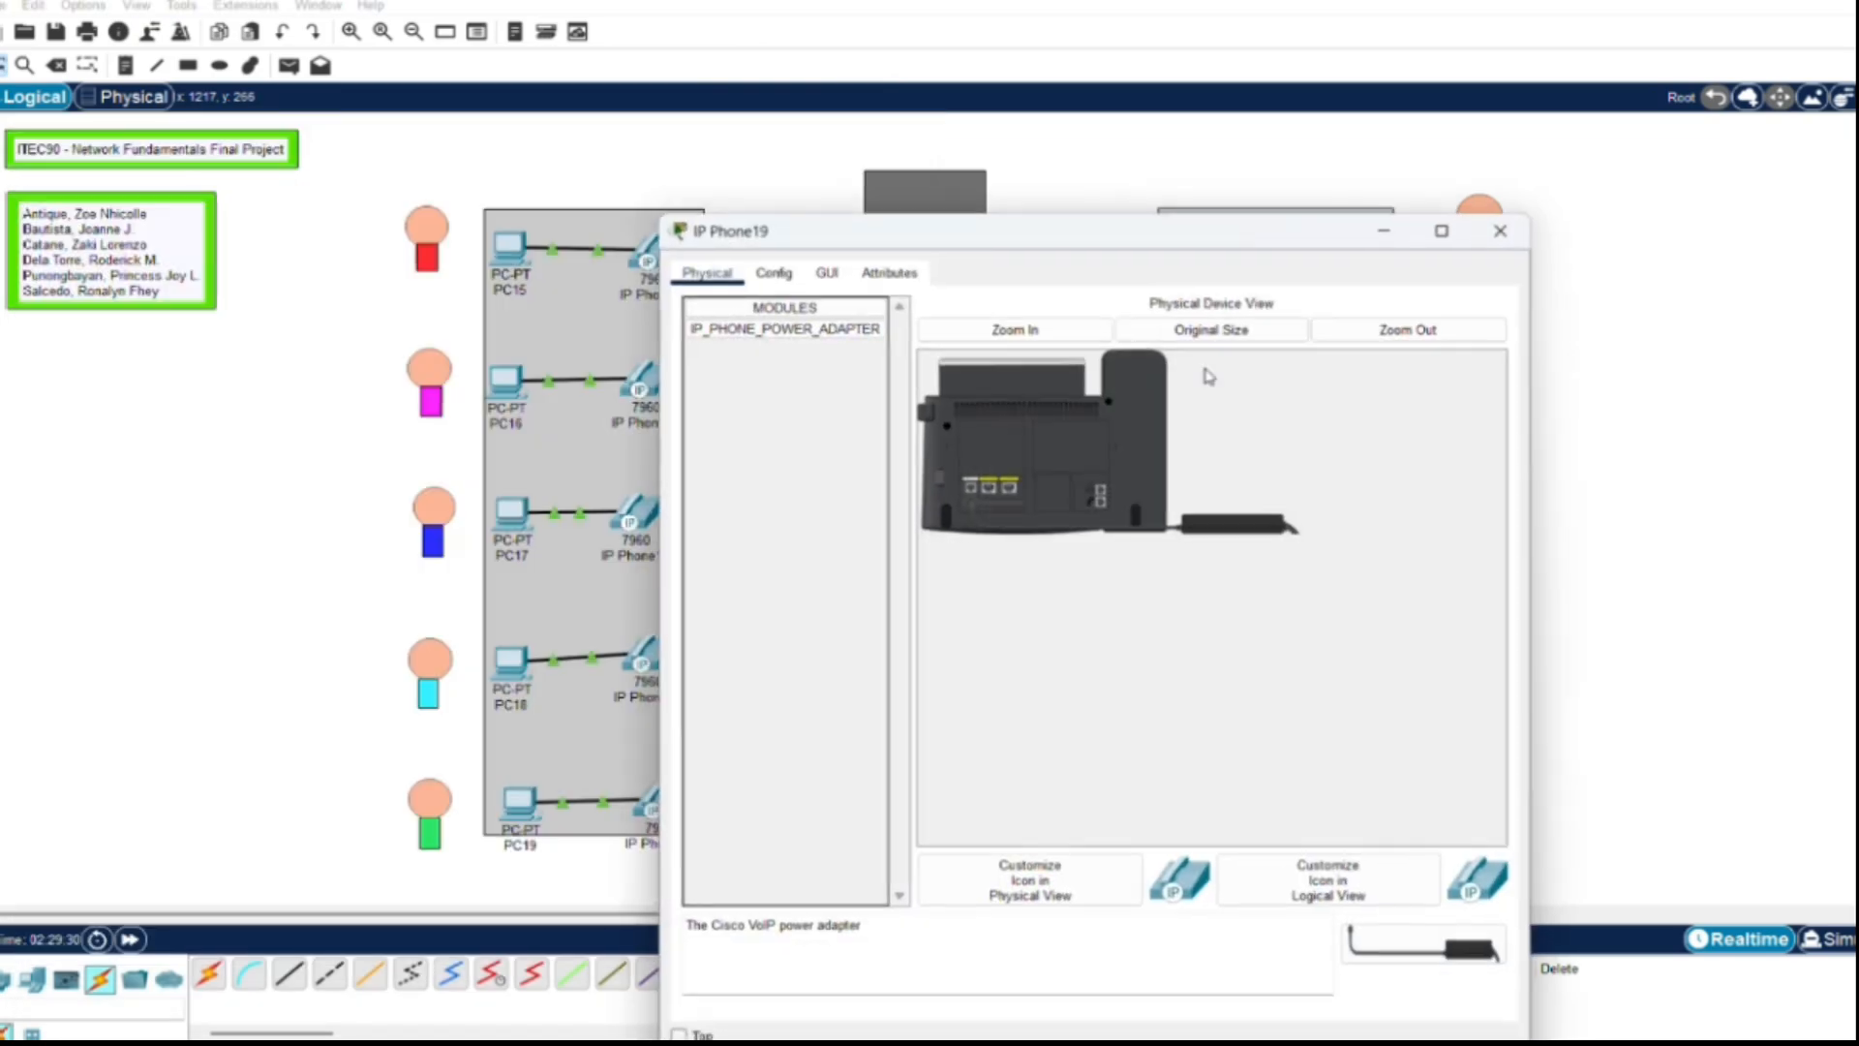
left_click_drag(1084, 253, 1380, 154)
left_click(1129, 175)
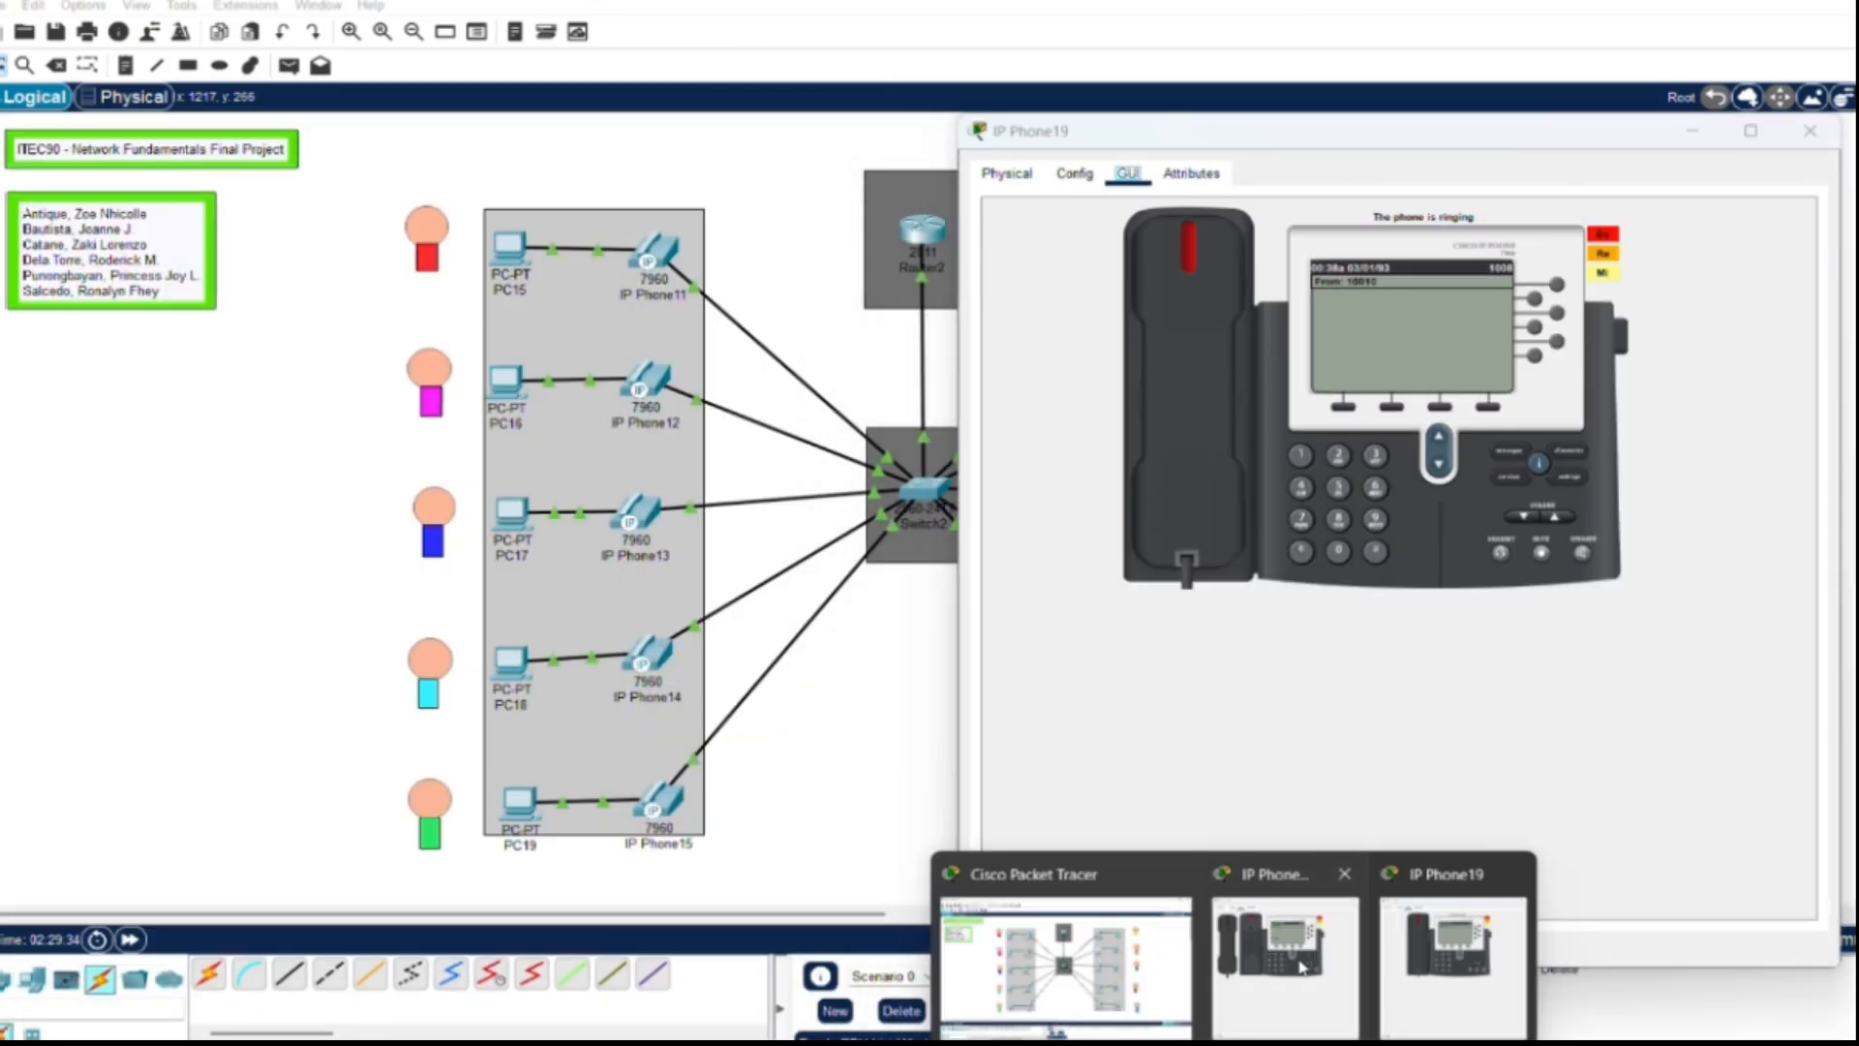
left_click(1288, 939)
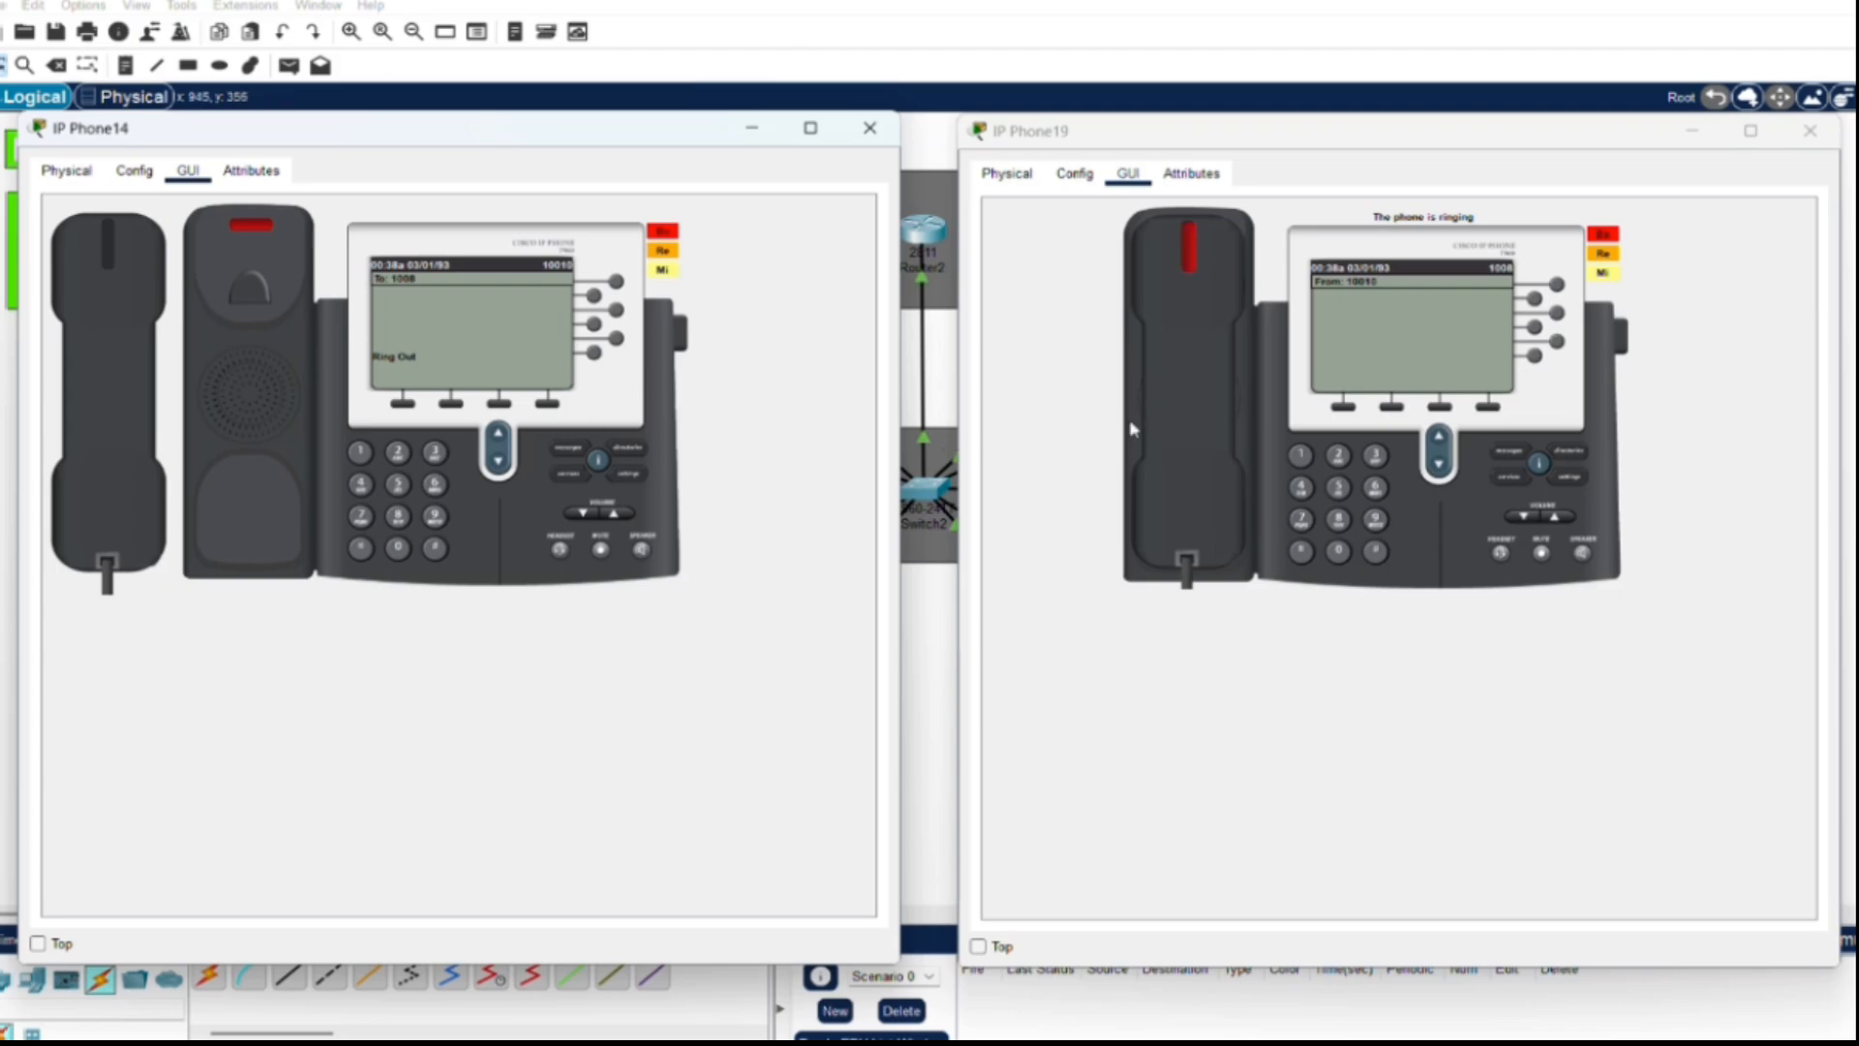
left_click(1187, 403)
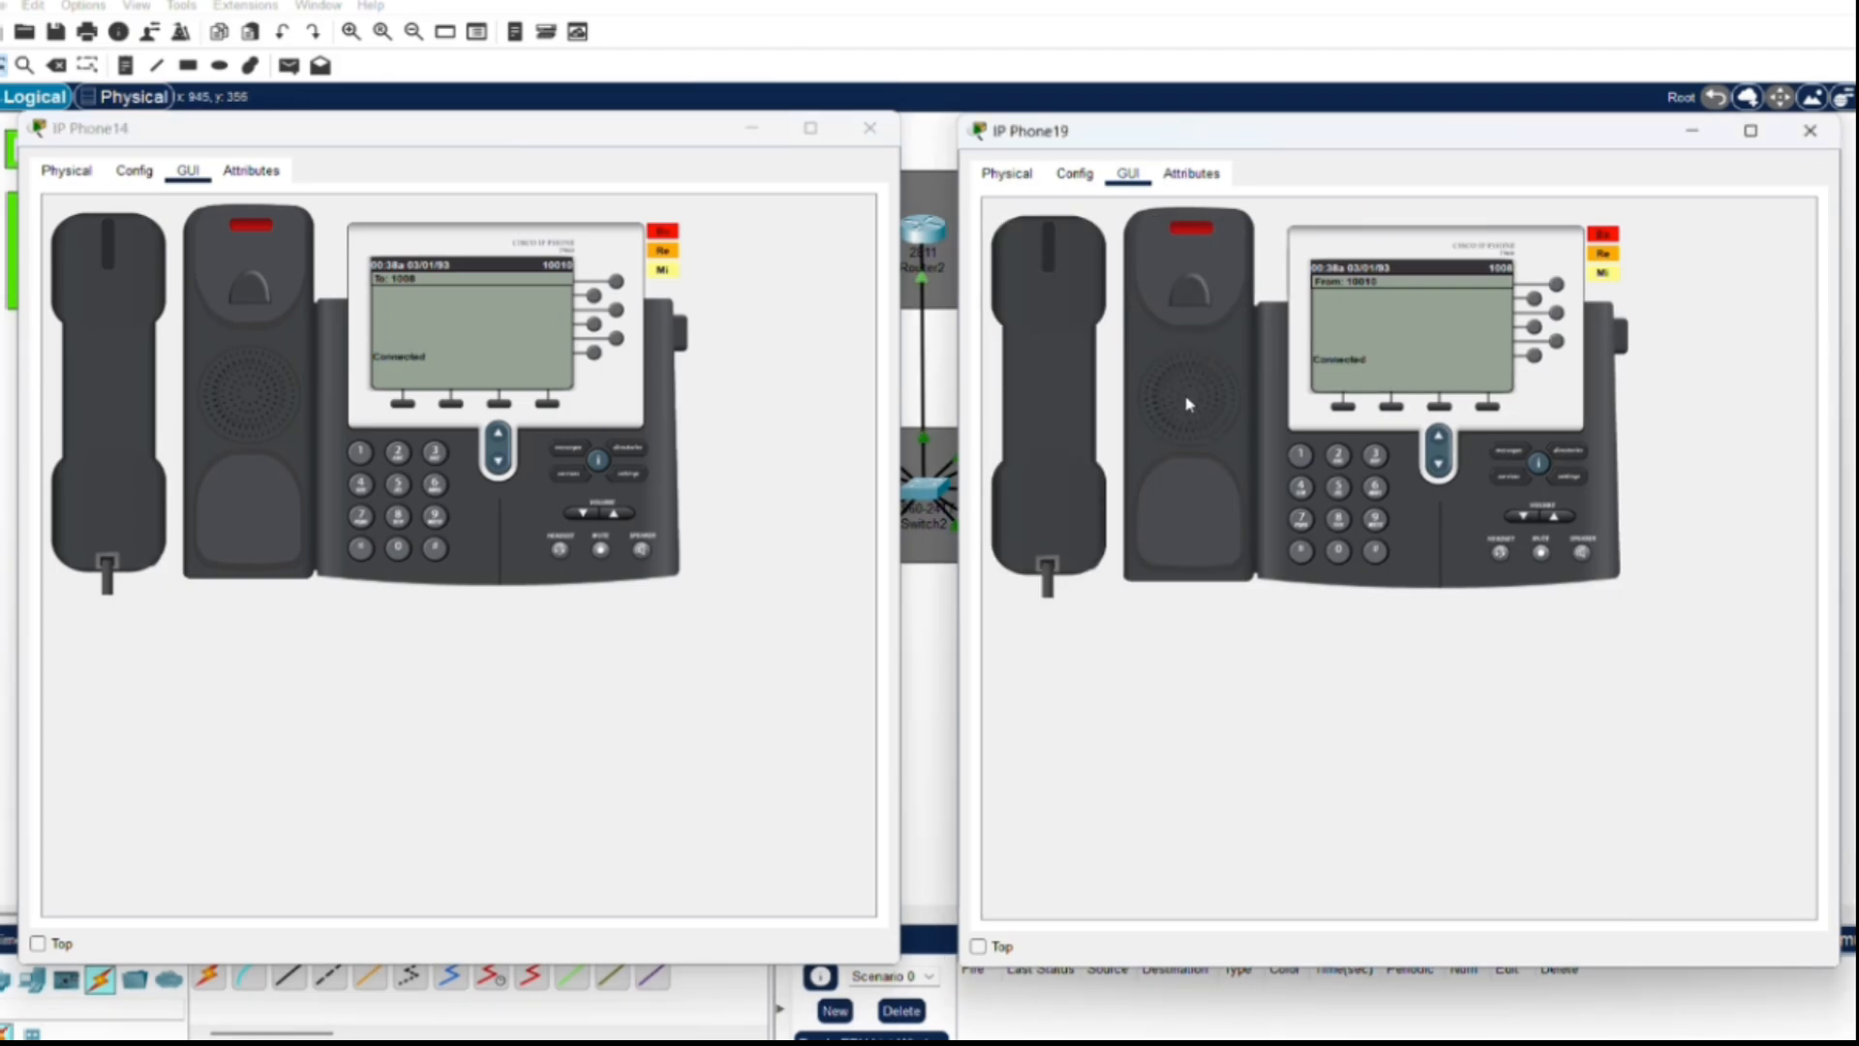
Step: Hang up the call on IP Phone19 and close the IP Phone19 and IP Phone14 windows
left_click(1182, 393)
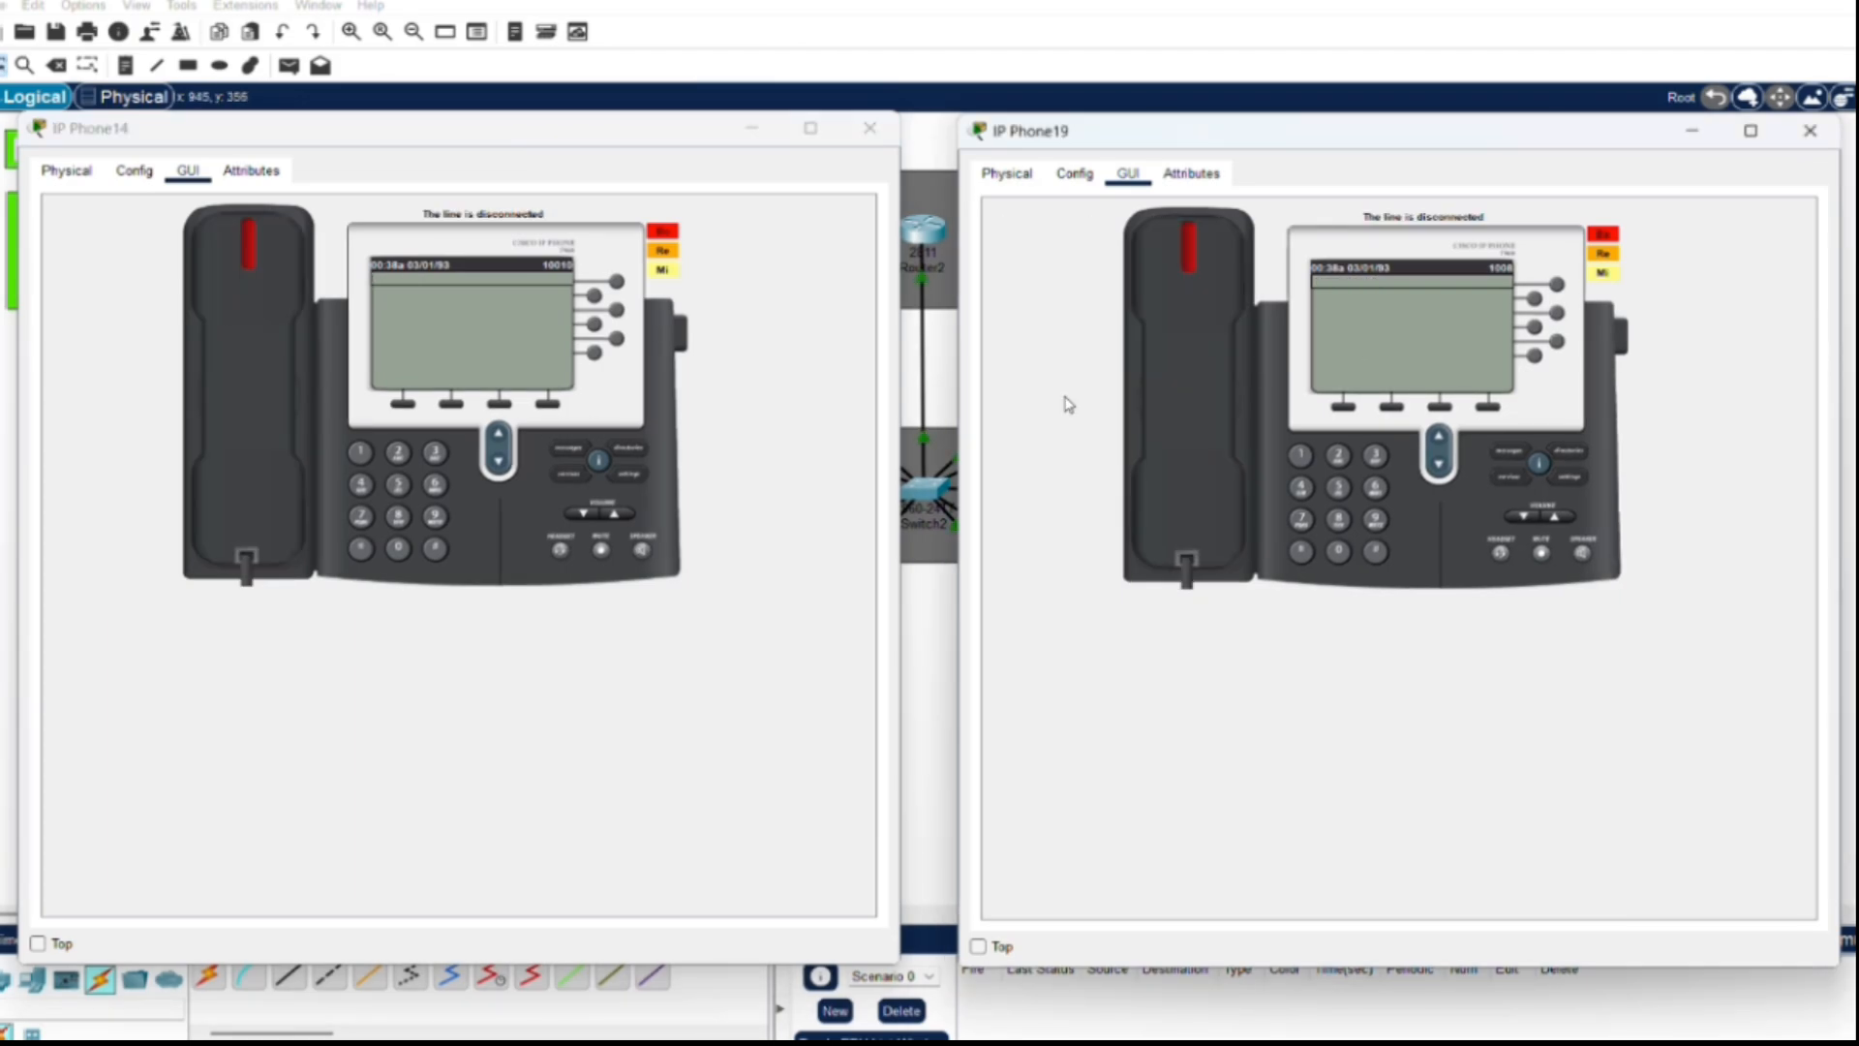
left_click(1810, 130)
left_click(870, 128)
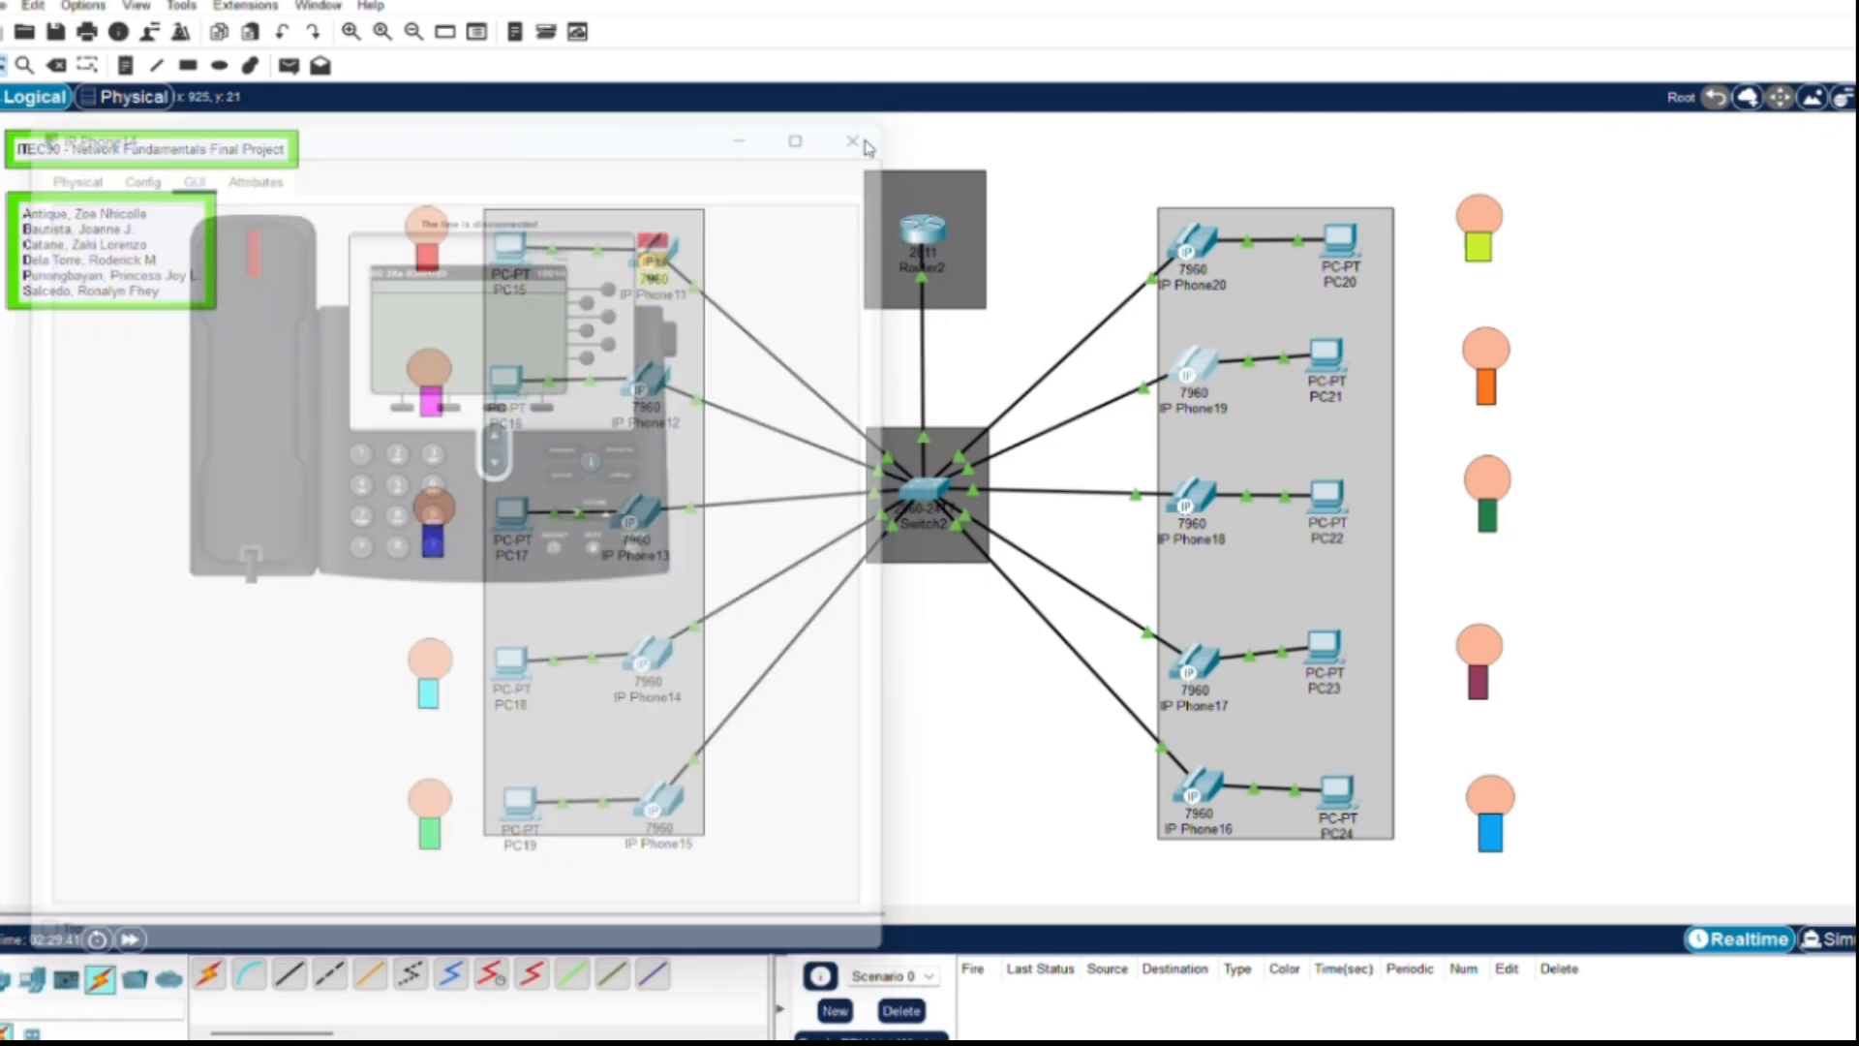